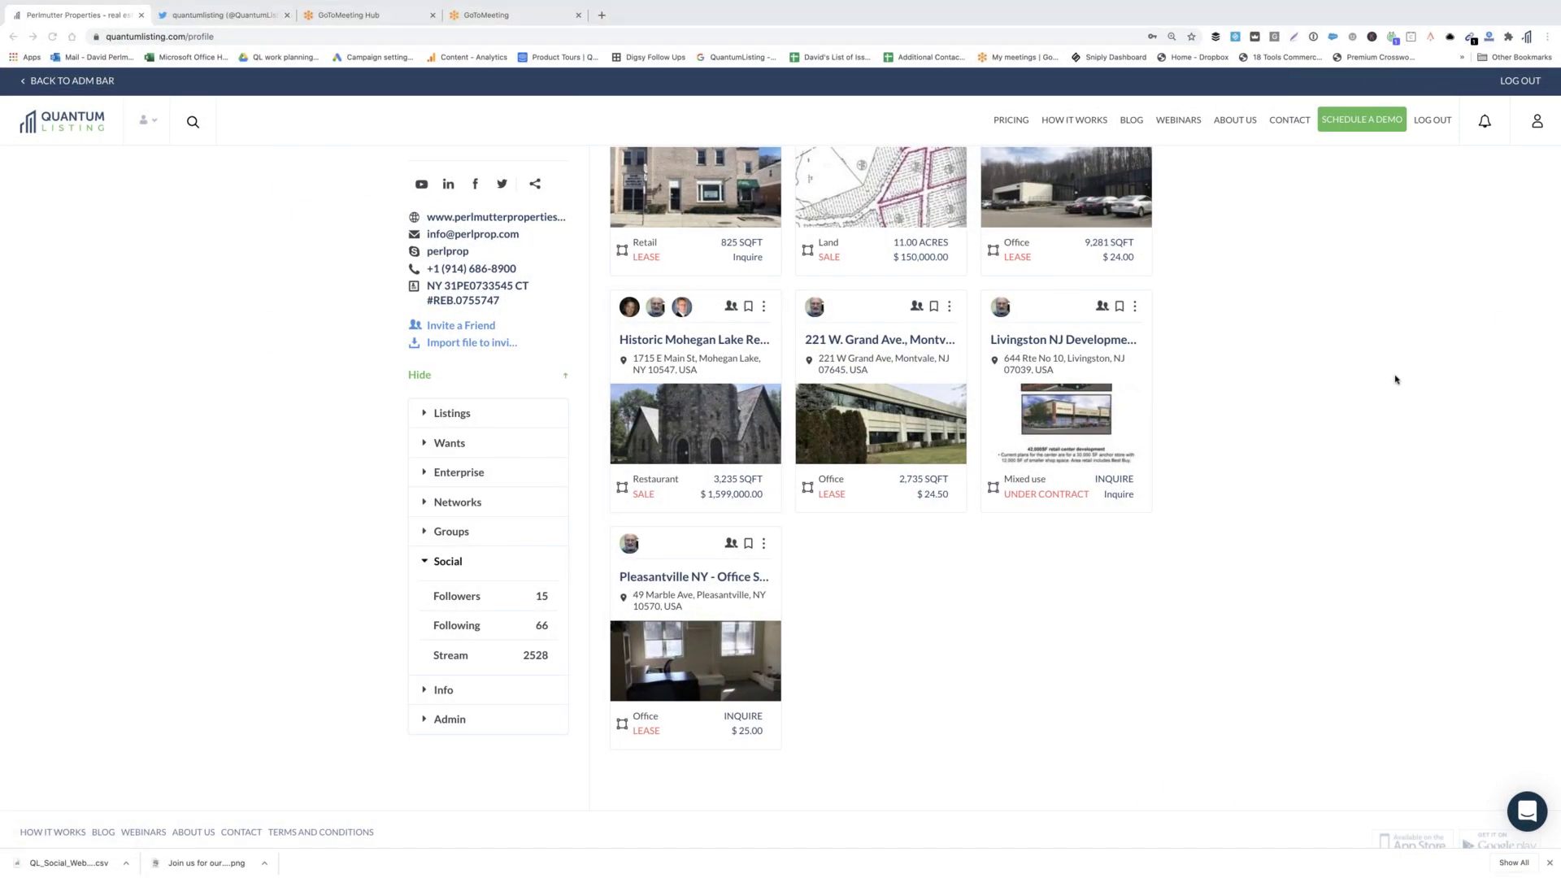
Browse the site-wide listings map, then return to the Perlmutter Properties profile with its listing counts.
{"action": "scroll", "coordinate": [1307, 272], "scroll_direction": "up", "scroll_amount": 4}
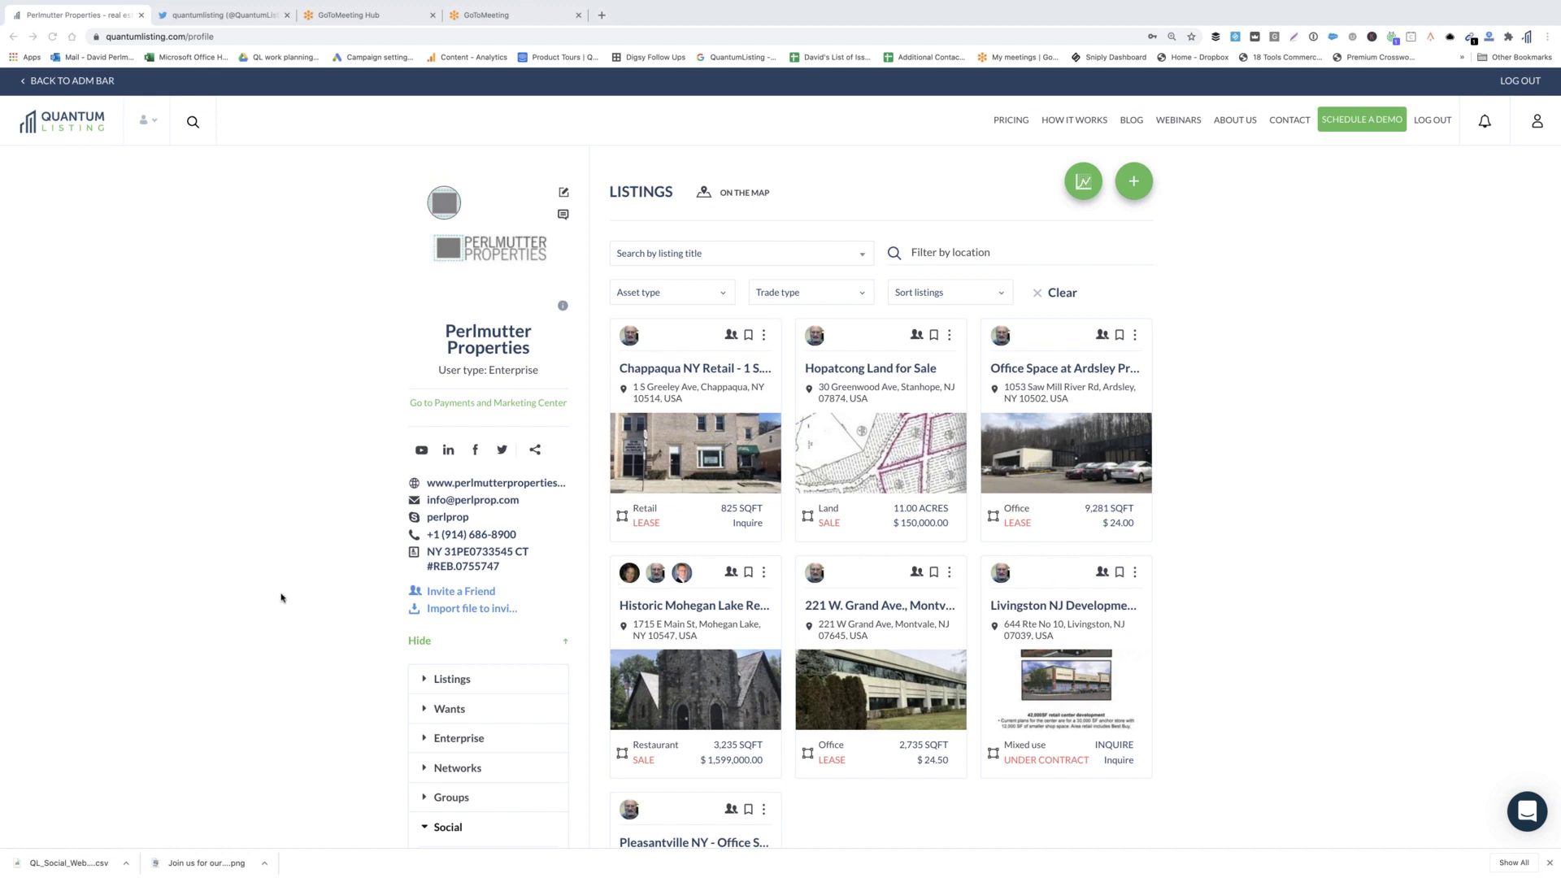
{"action": "scroll", "coordinate": [280, 597], "scroll_direction": "down", "scroll_amount": 1}
{"action": "scroll", "coordinate": [280, 597], "scroll_direction": "up", "scroll_amount": 1}
{"action": "left_click", "coordinate": [68, 122]}
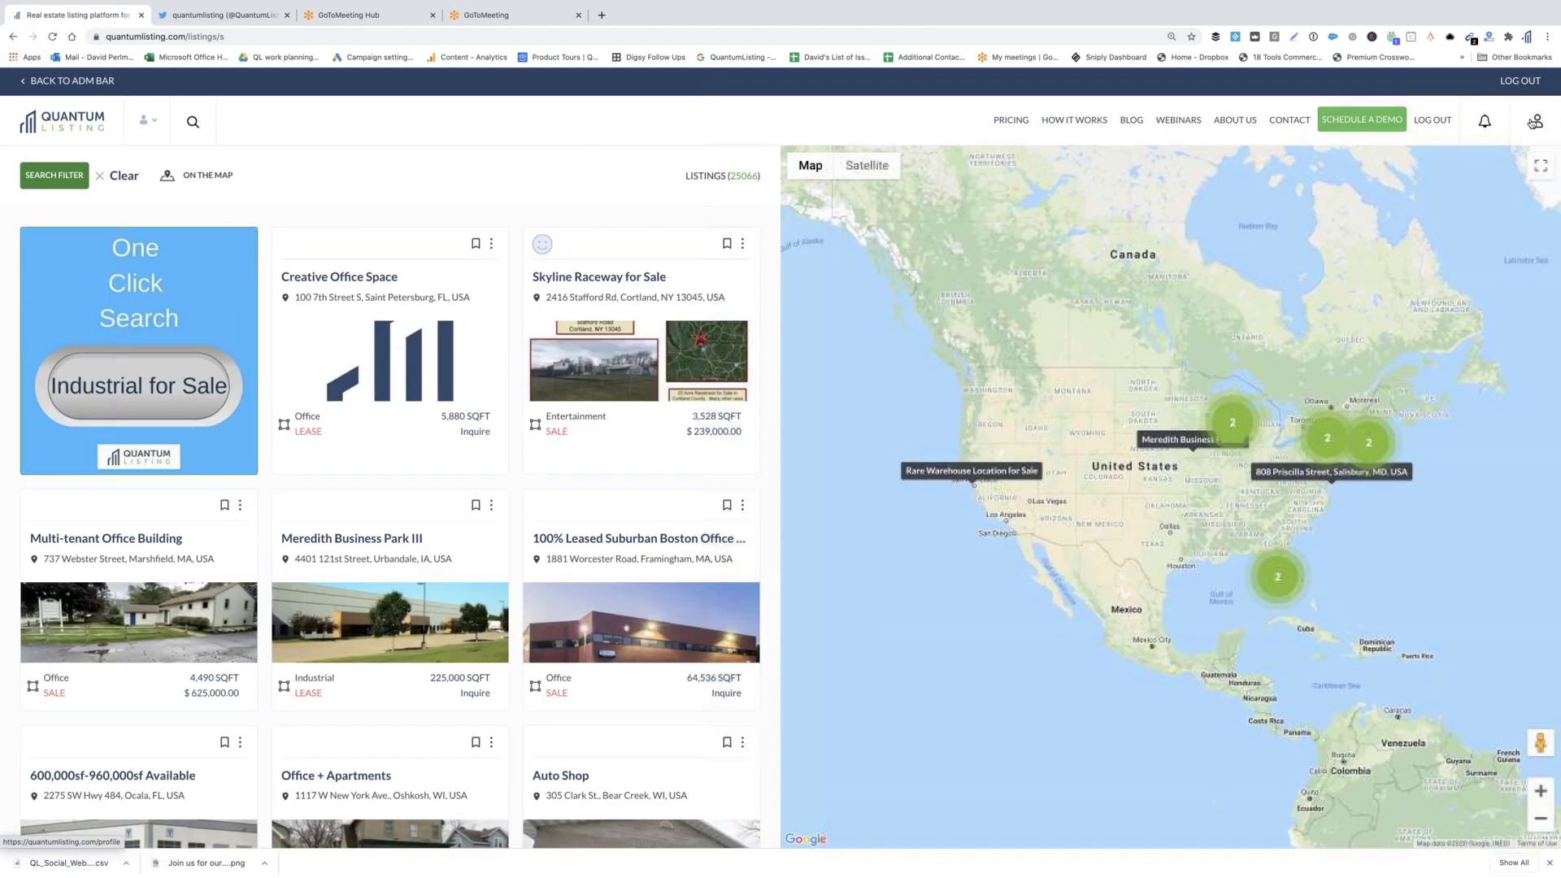
{"action": "left_click", "coordinate": [1539, 122]}
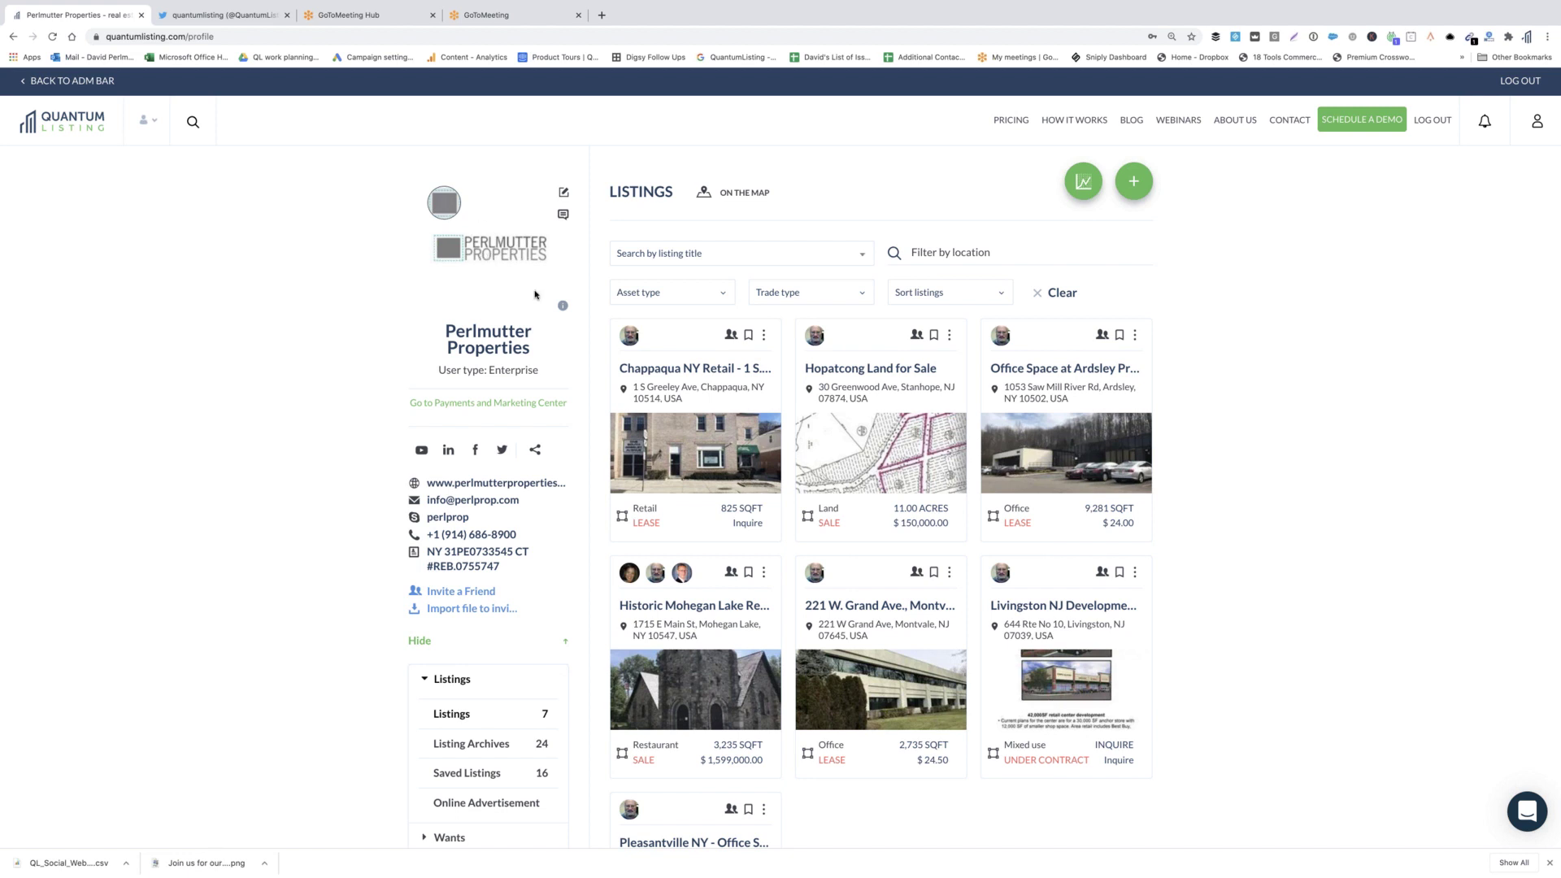
Zoom the Perlmutter Properties profile page in to 150% for easier reading.
{"action": "mouse_move", "coordinate": [560, 309]}
{"action": "key", "text": "super+equal"}
{"action": "key", "text": "super+equal"}
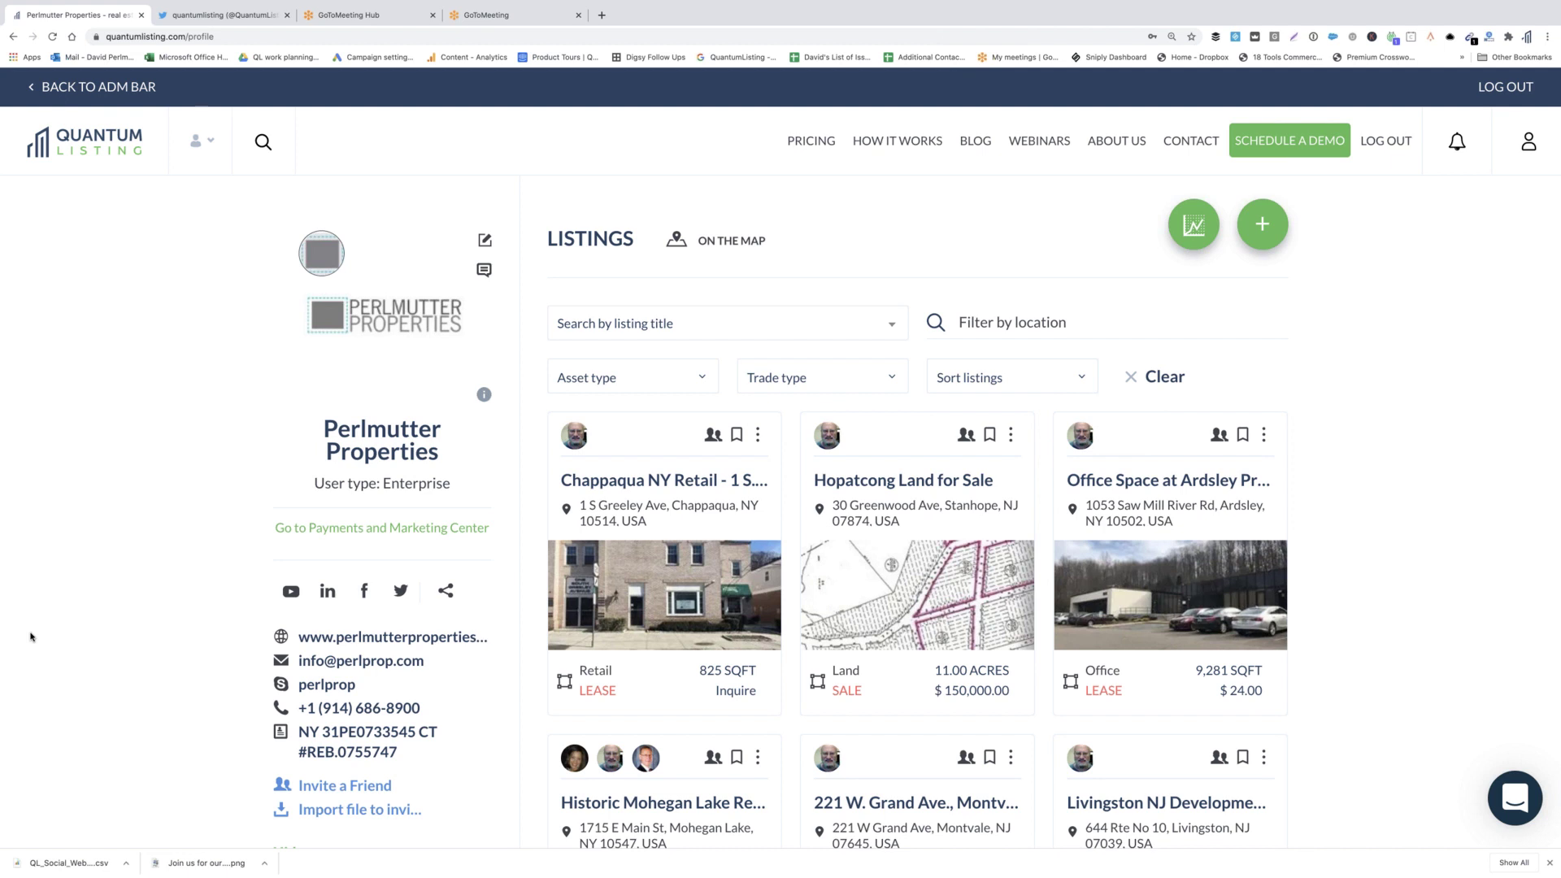
{"action": "key", "text": "super+plus"}
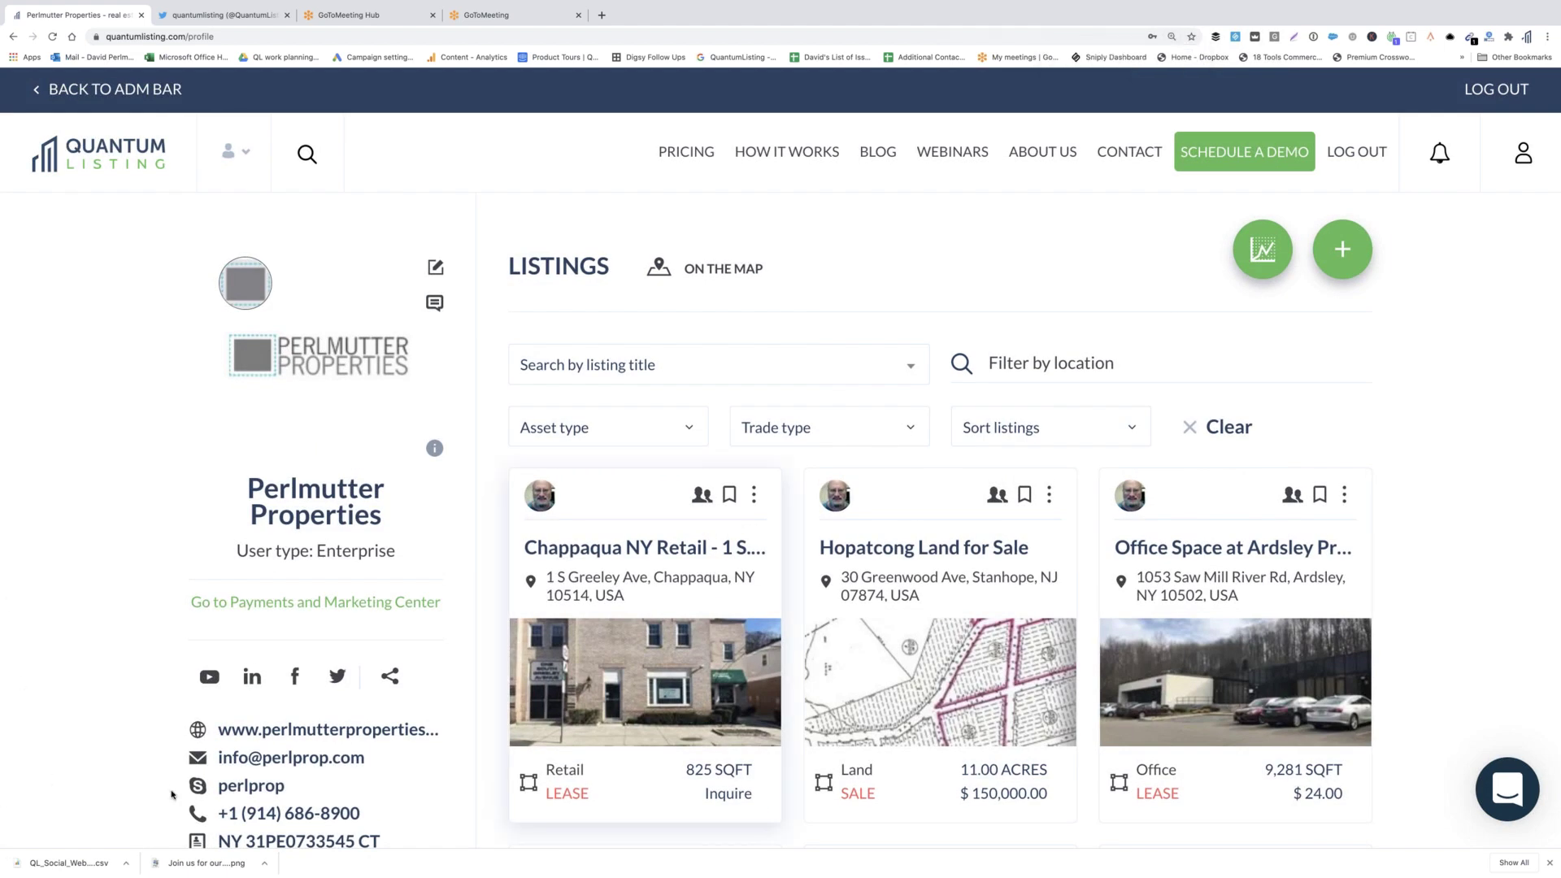
{"action": "scroll", "coordinate": [171, 794], "scroll_direction": "down", "scroll_amount": 3}
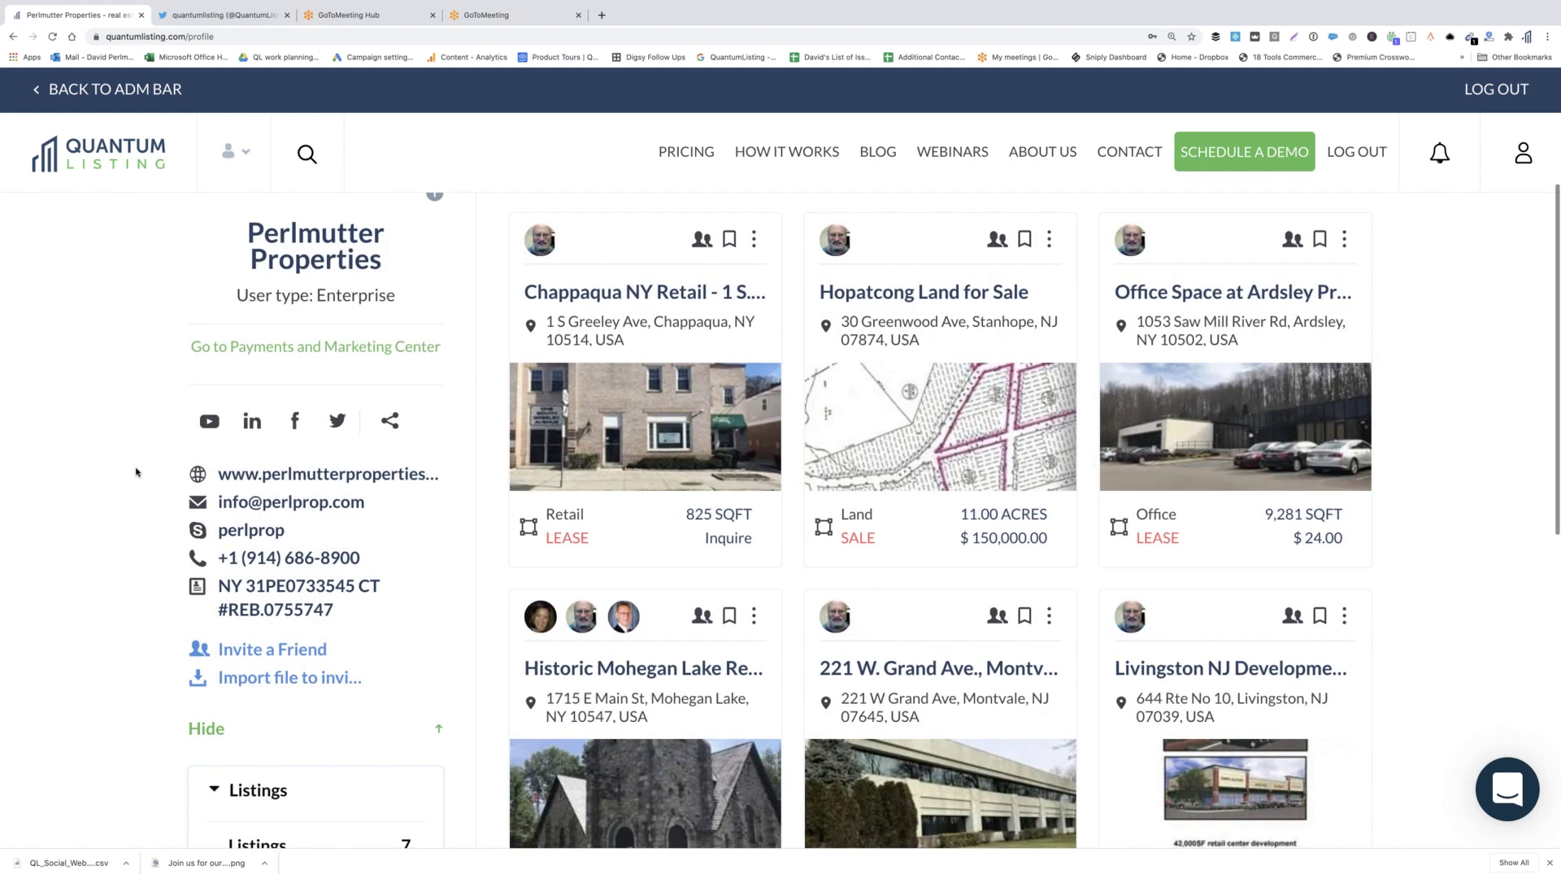
{"action": "scroll", "coordinate": [333, 443], "scroll_direction": "up", "scroll_amount": 1}
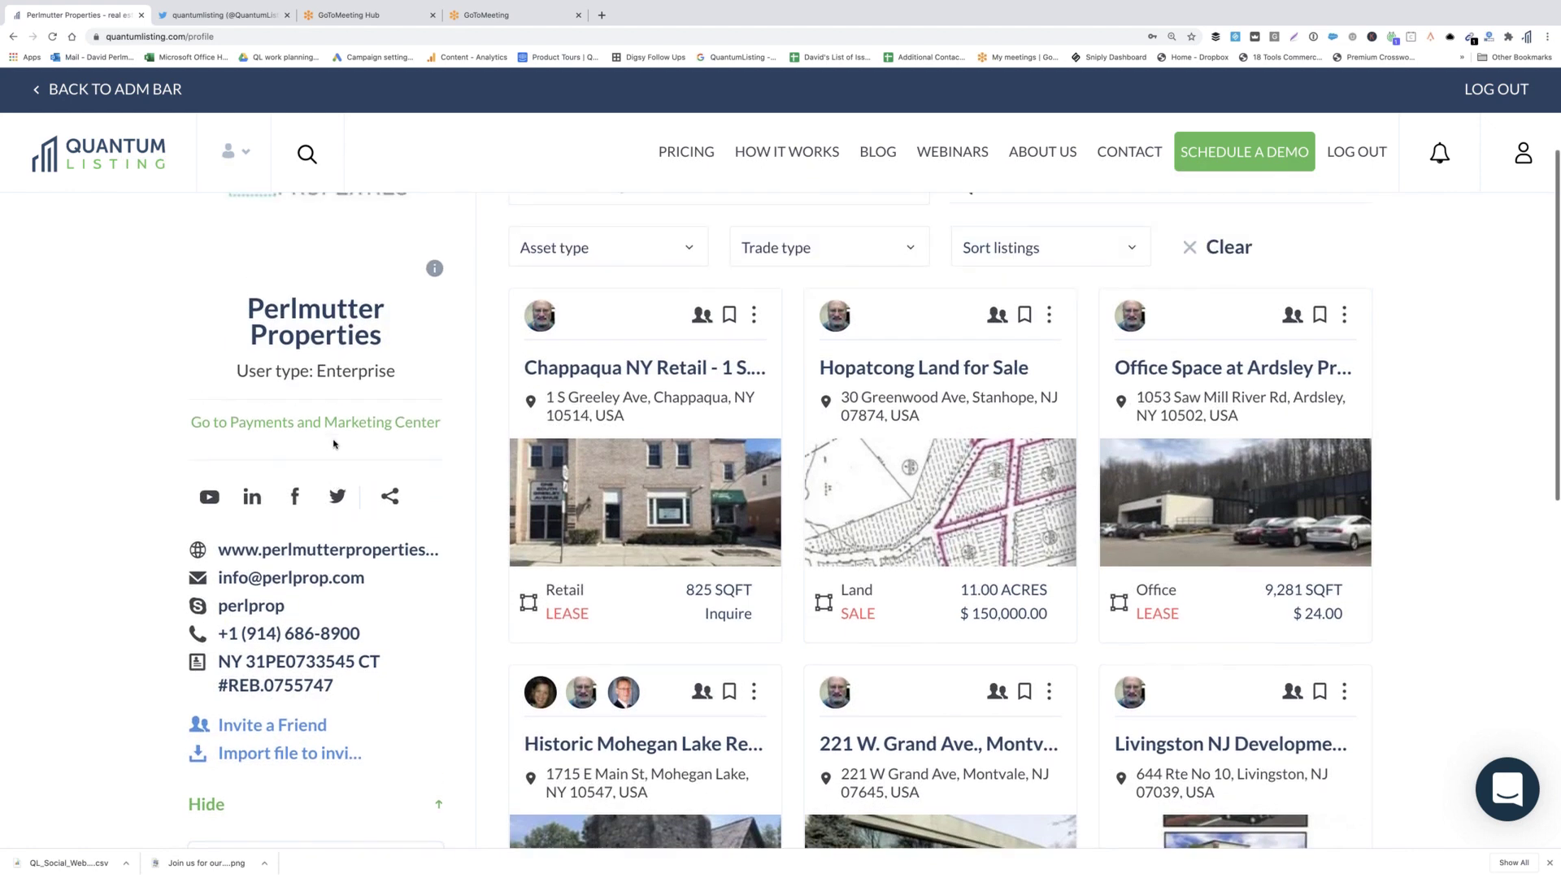
{"action": "scroll", "coordinate": [333, 443], "scroll_direction": "up", "scroll_amount": 1}
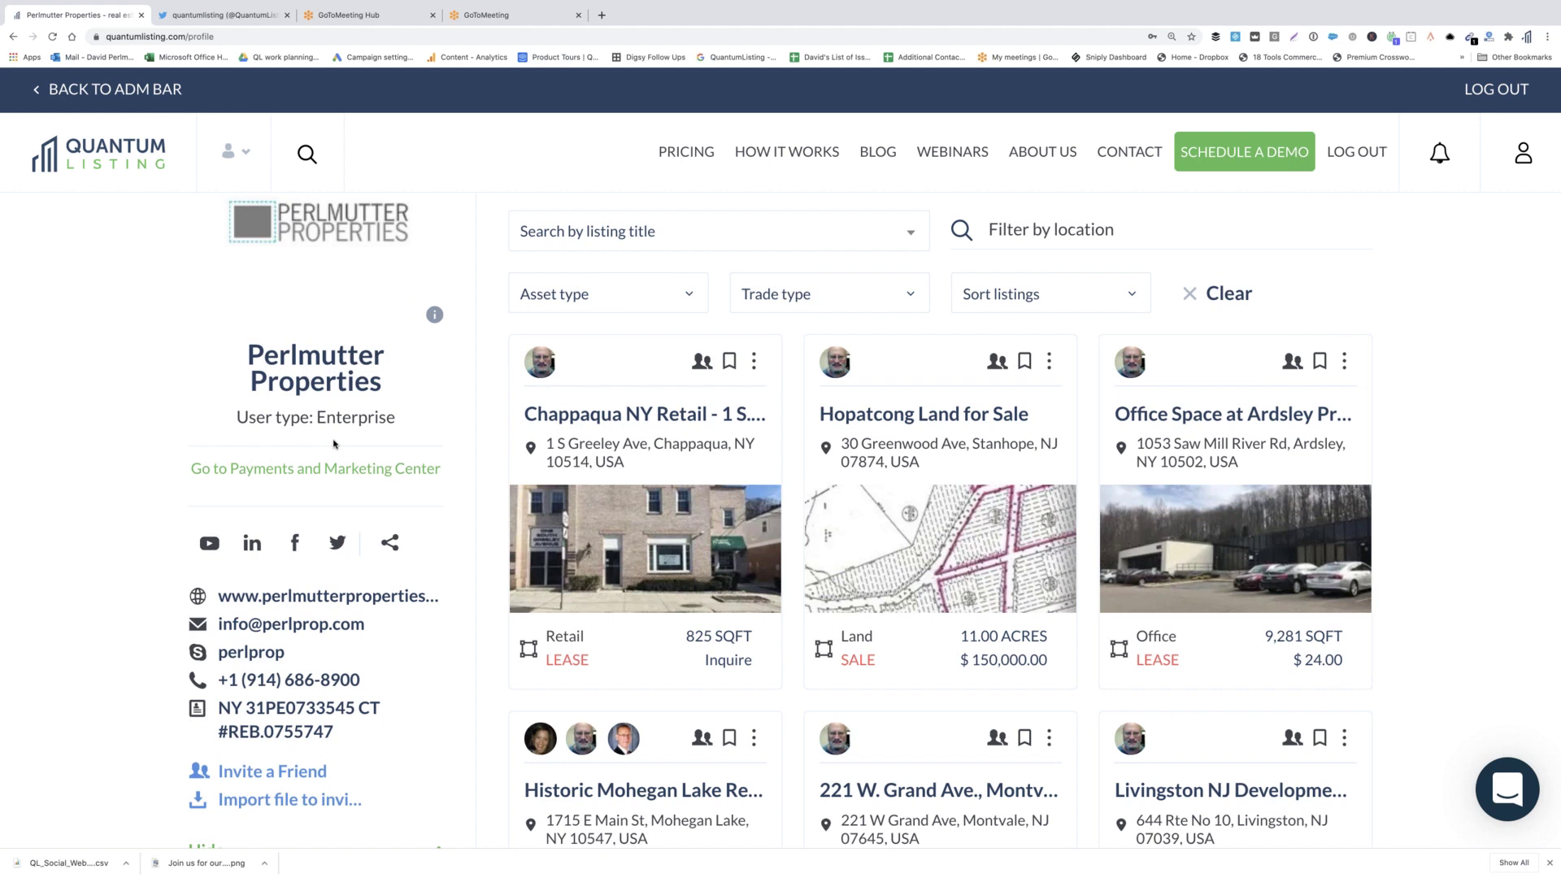
Share the Perlmutter Properties profile link to LinkedIn from the profile's share options.
{"action": "left_click", "coordinate": [390, 549]}
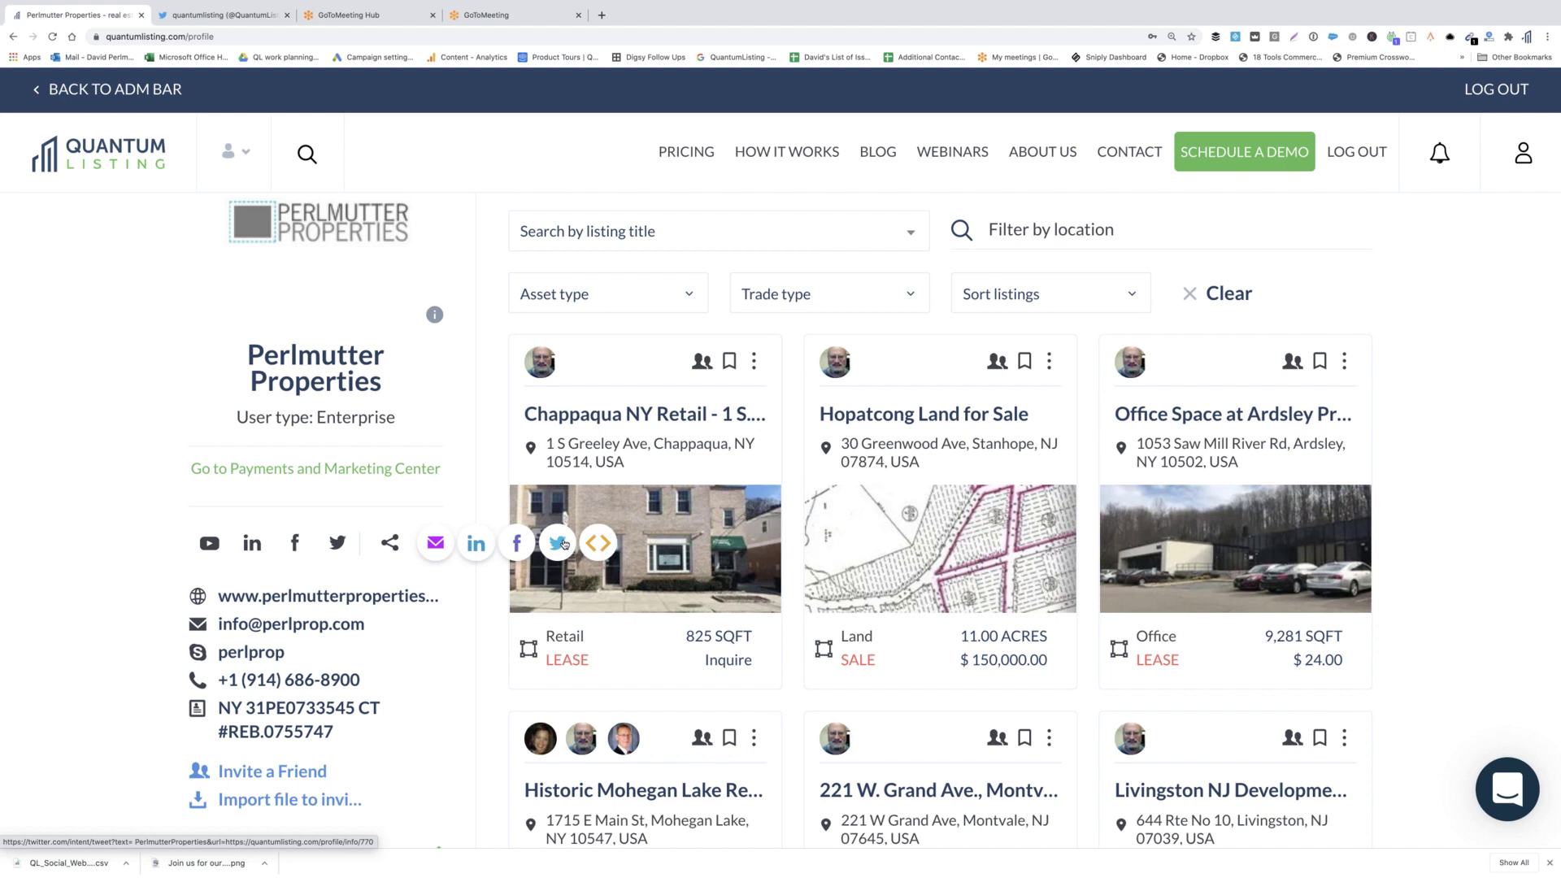
{"action": "left_click", "coordinate": [478, 545]}
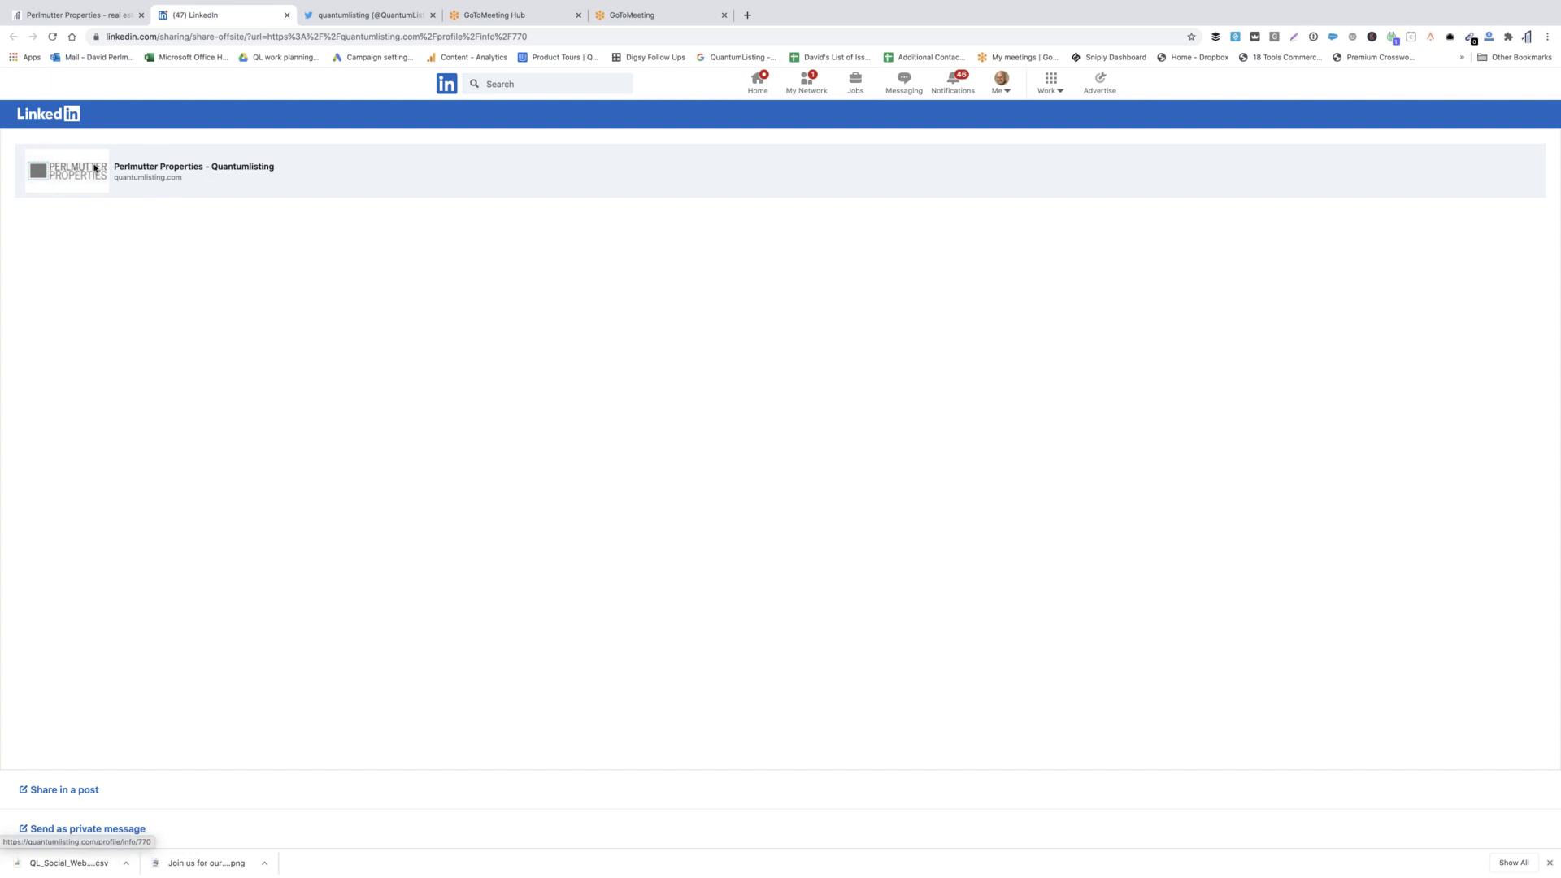
Publish a LinkedIn post 'Check out Perlmutter Properties Listings. #commercialrealestate', then return to the QuantumListing tab.
{"action": "left_click", "coordinate": [83, 787]}
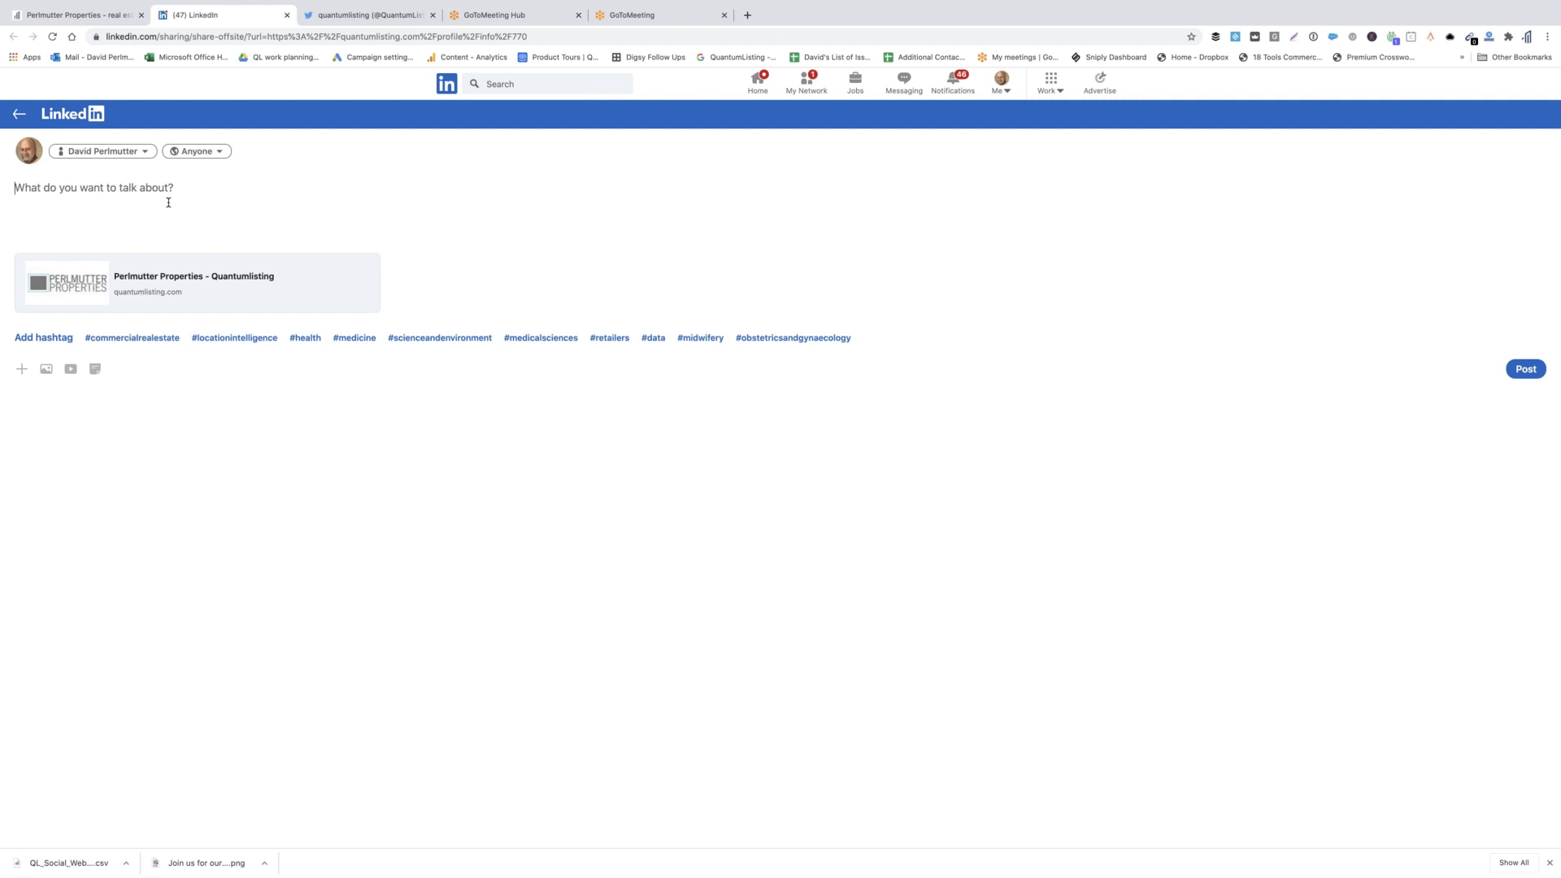
{"action": "type", "text": "Check out Perlmutter Properties Listings."}
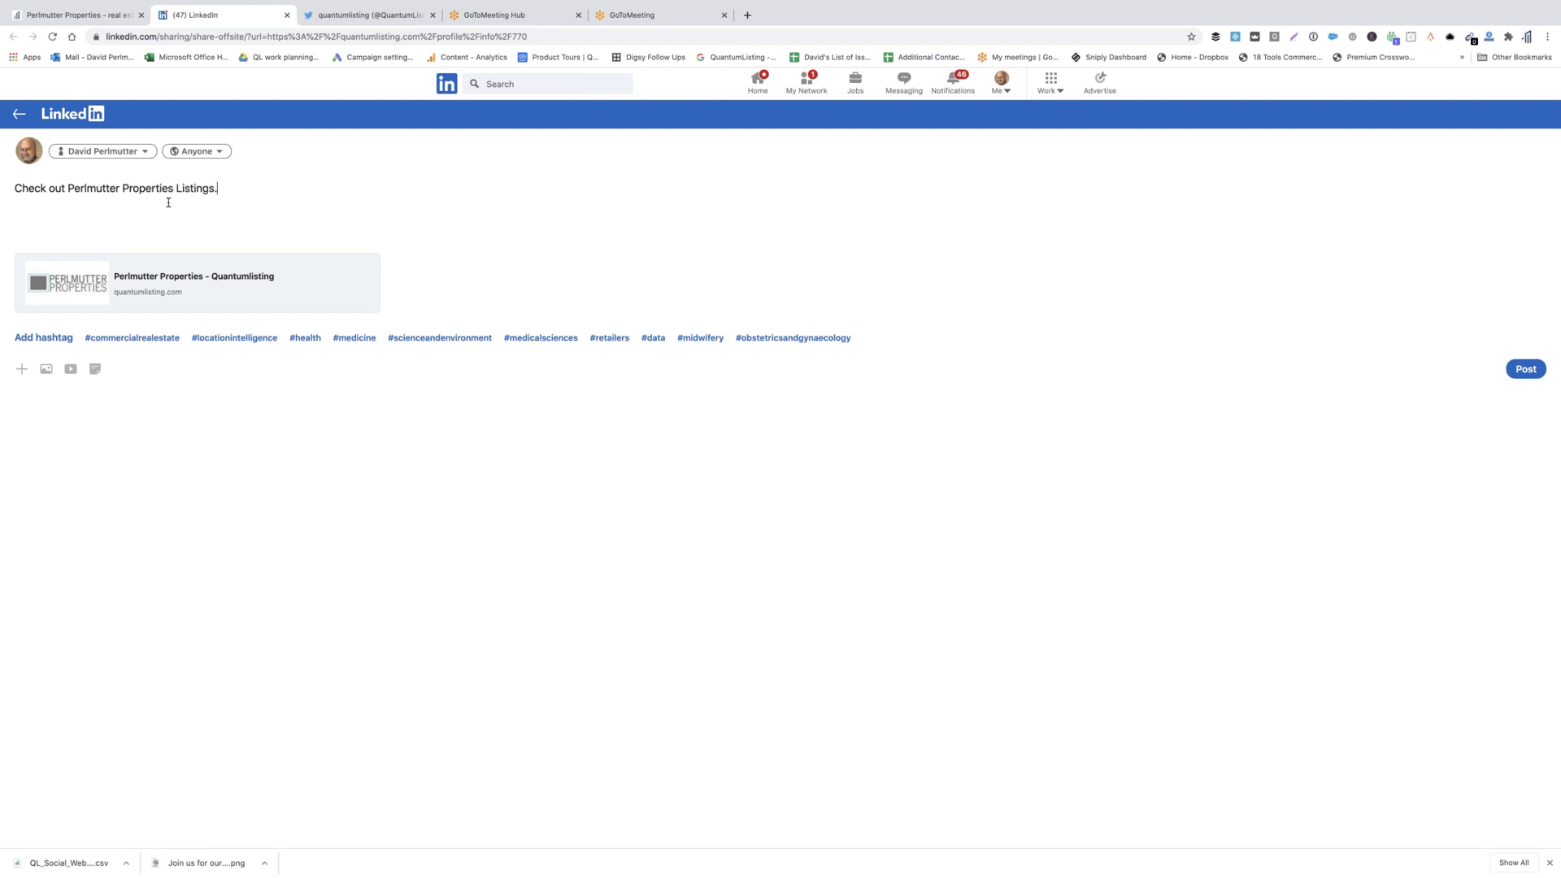
{"action": "left_click", "coordinate": [119, 342]}
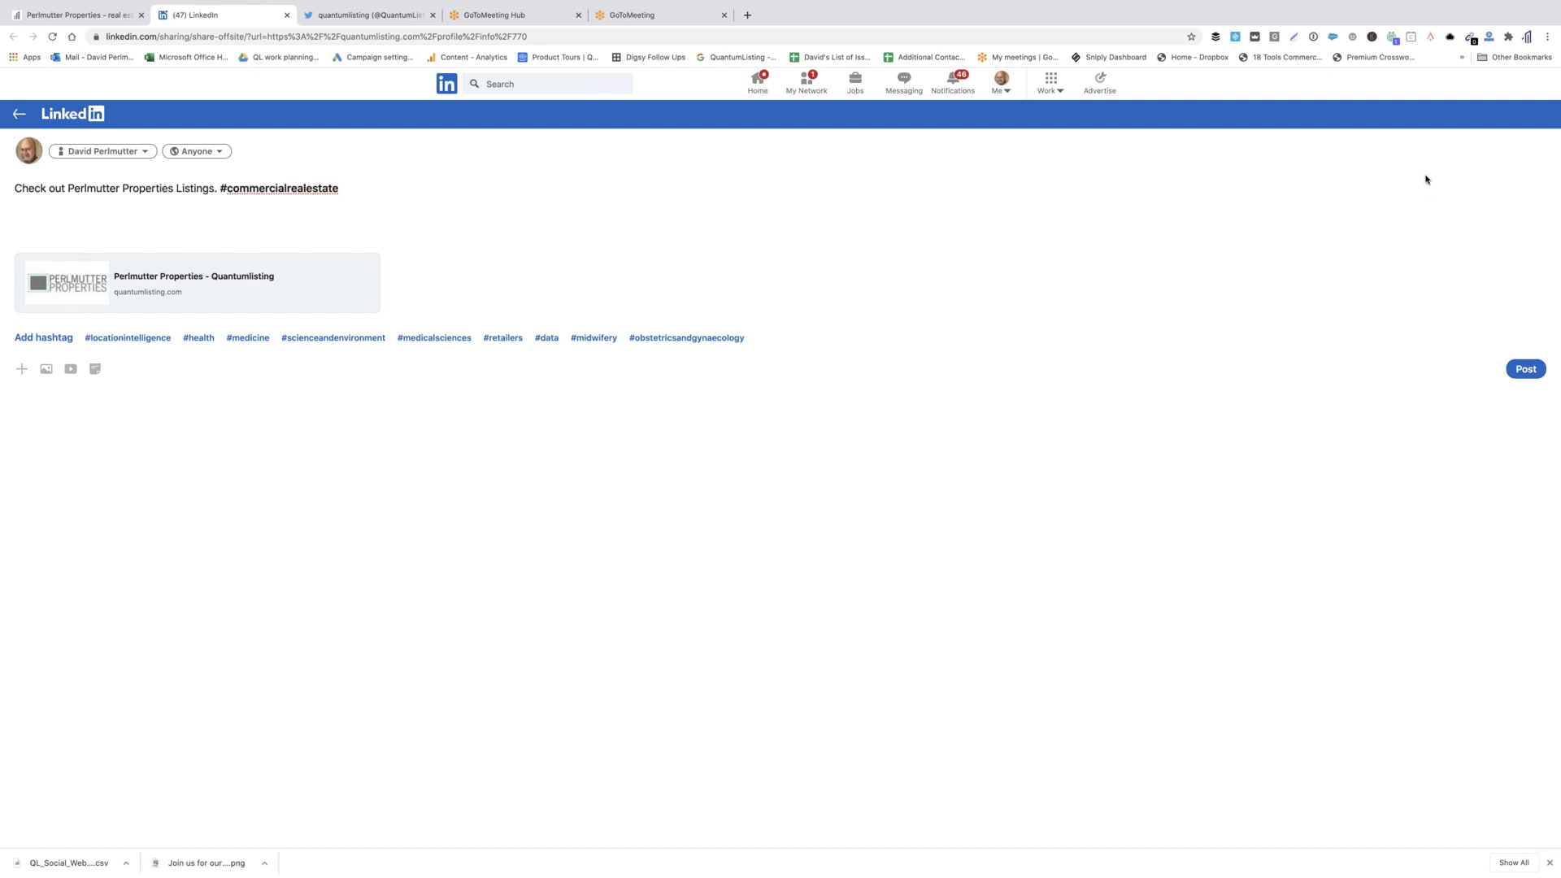
{"action": "left_click", "coordinate": [1520, 368]}
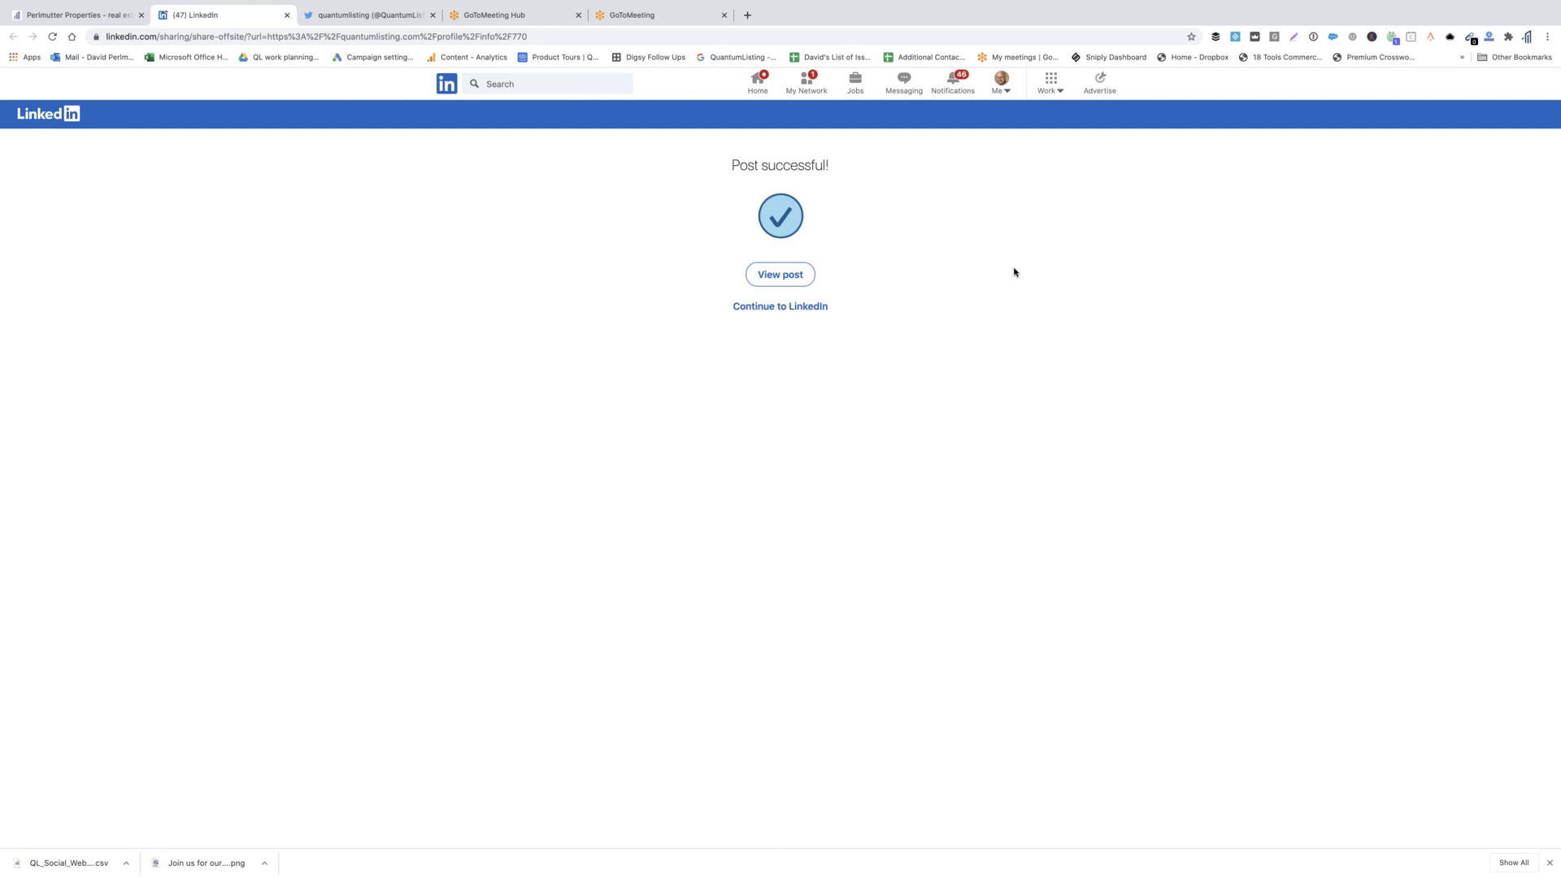
{"action": "left_click", "coordinate": [798, 279]}
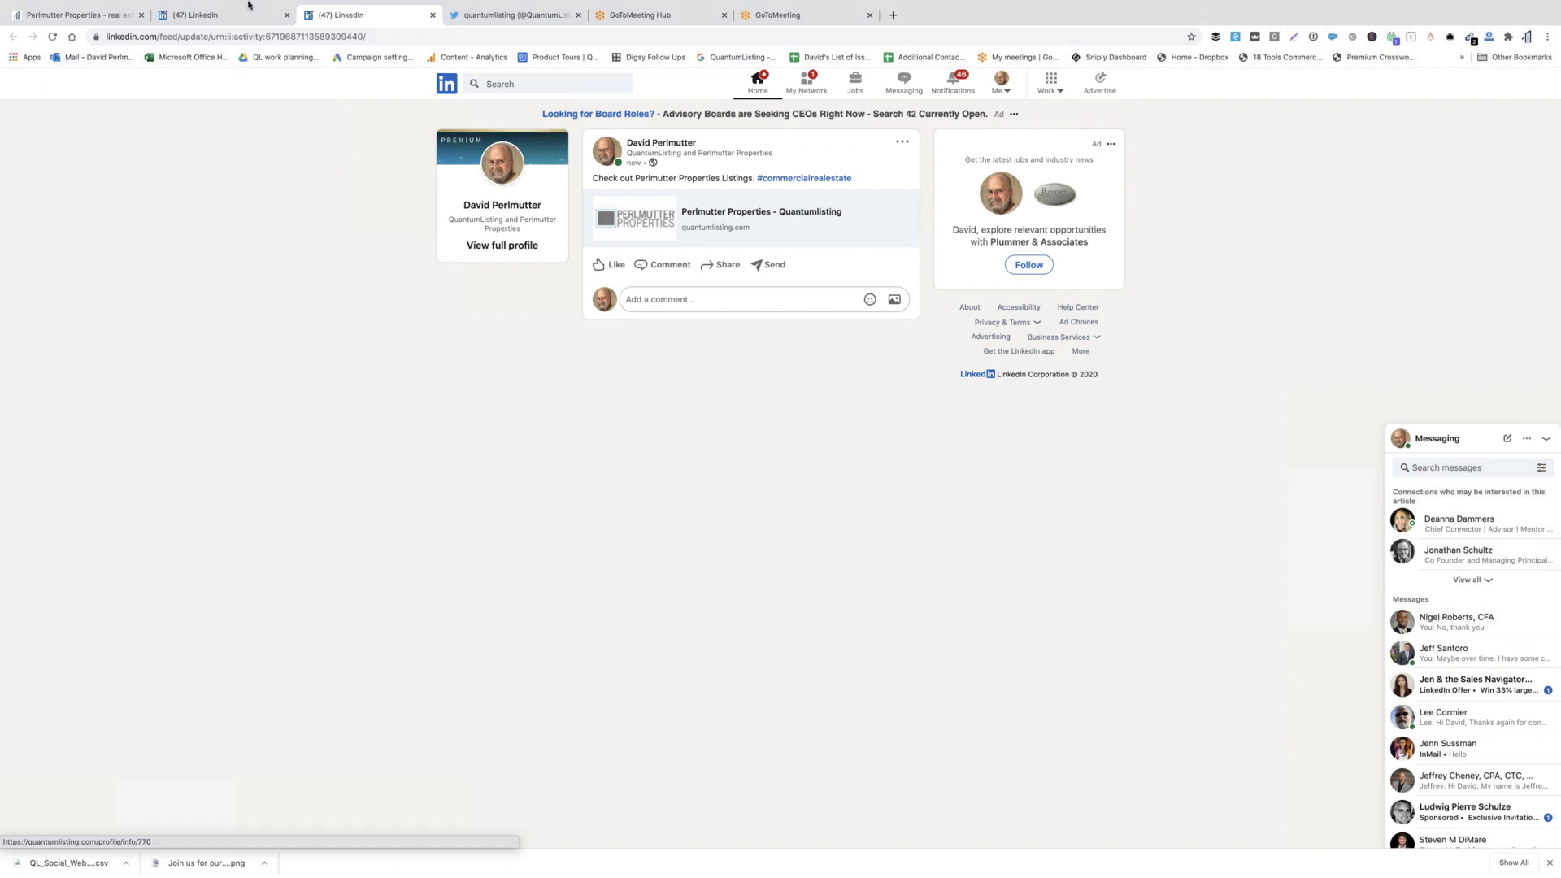
{"action": "left_click", "coordinate": [102, 43]}
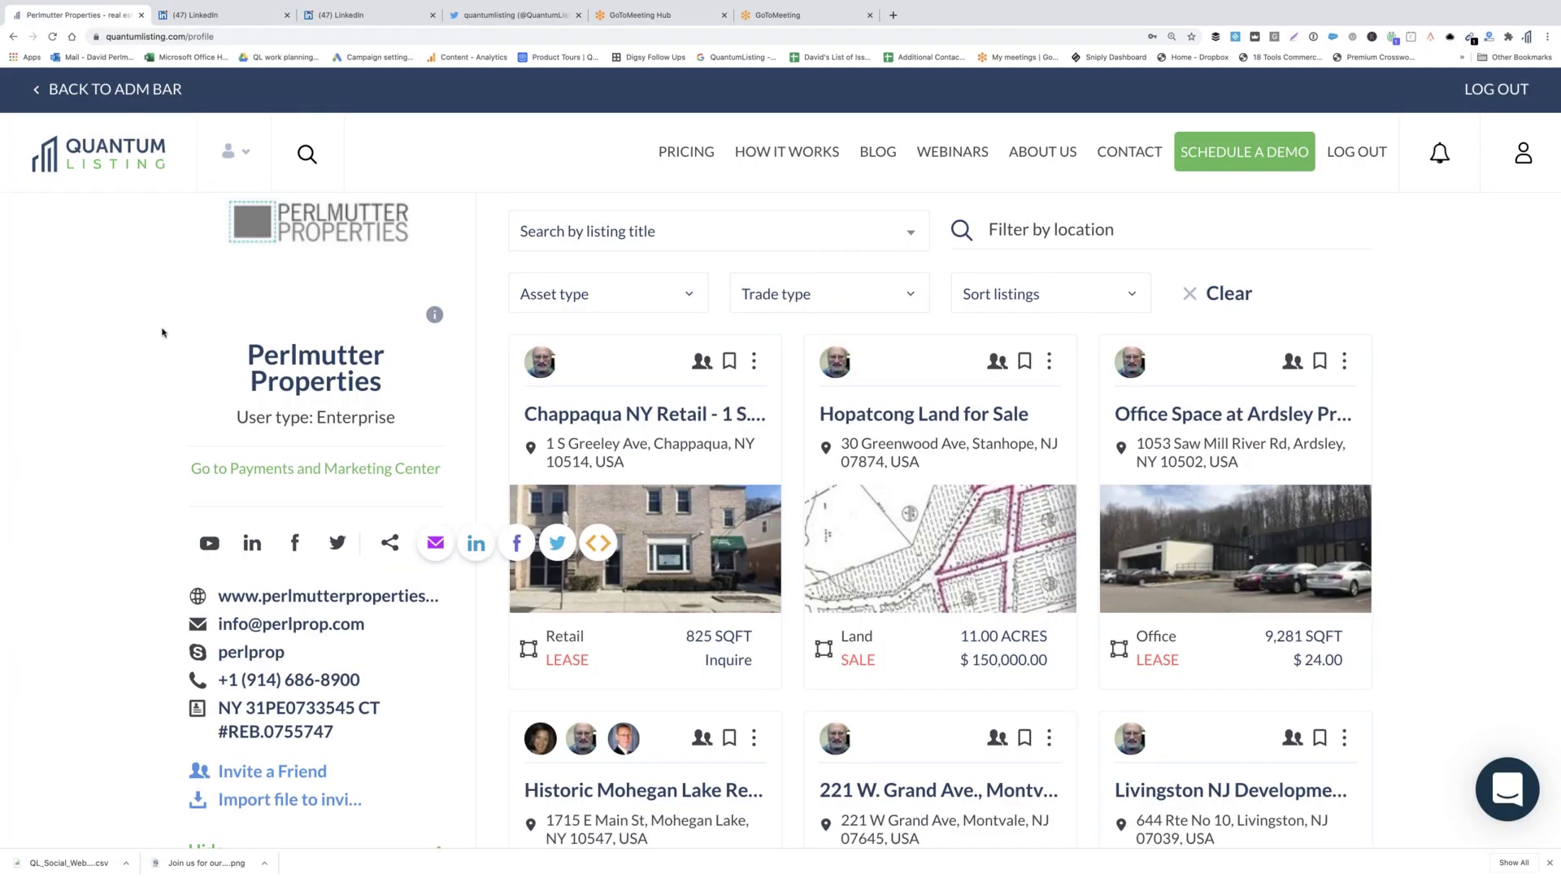
Choose Edit from the profile picture's edit menu to open the Perlmutter Properties profile editor.
{"action": "scroll", "coordinate": [162, 332], "scroll_direction": "down", "scroll_amount": 1}
{"action": "scroll", "coordinate": [162, 333], "scroll_direction": "up", "scroll_amount": 2}
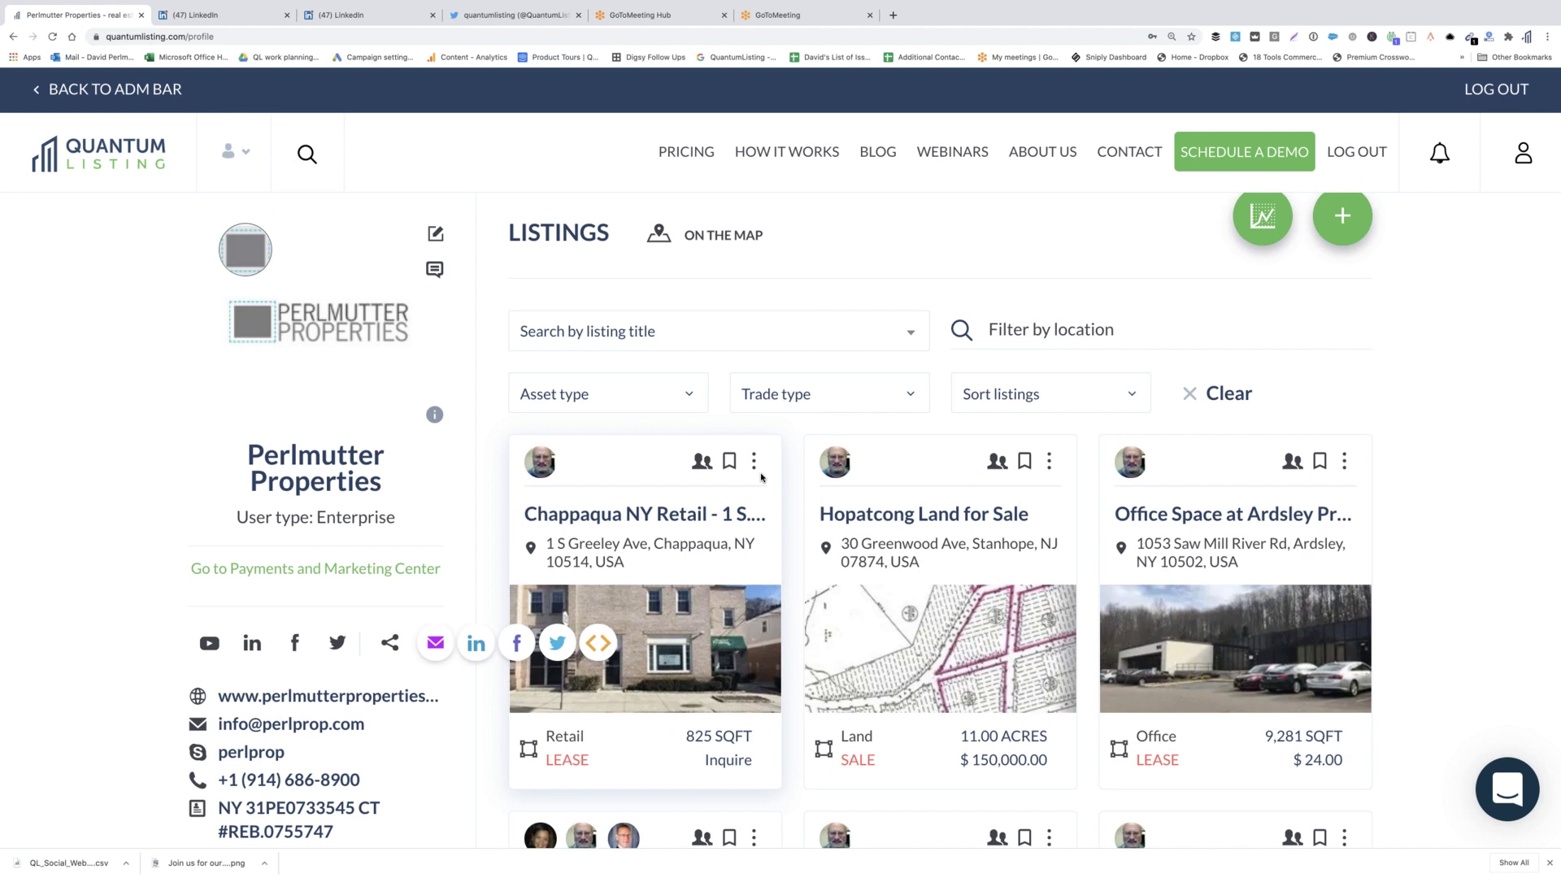
{"action": "left_click", "coordinate": [437, 236]}
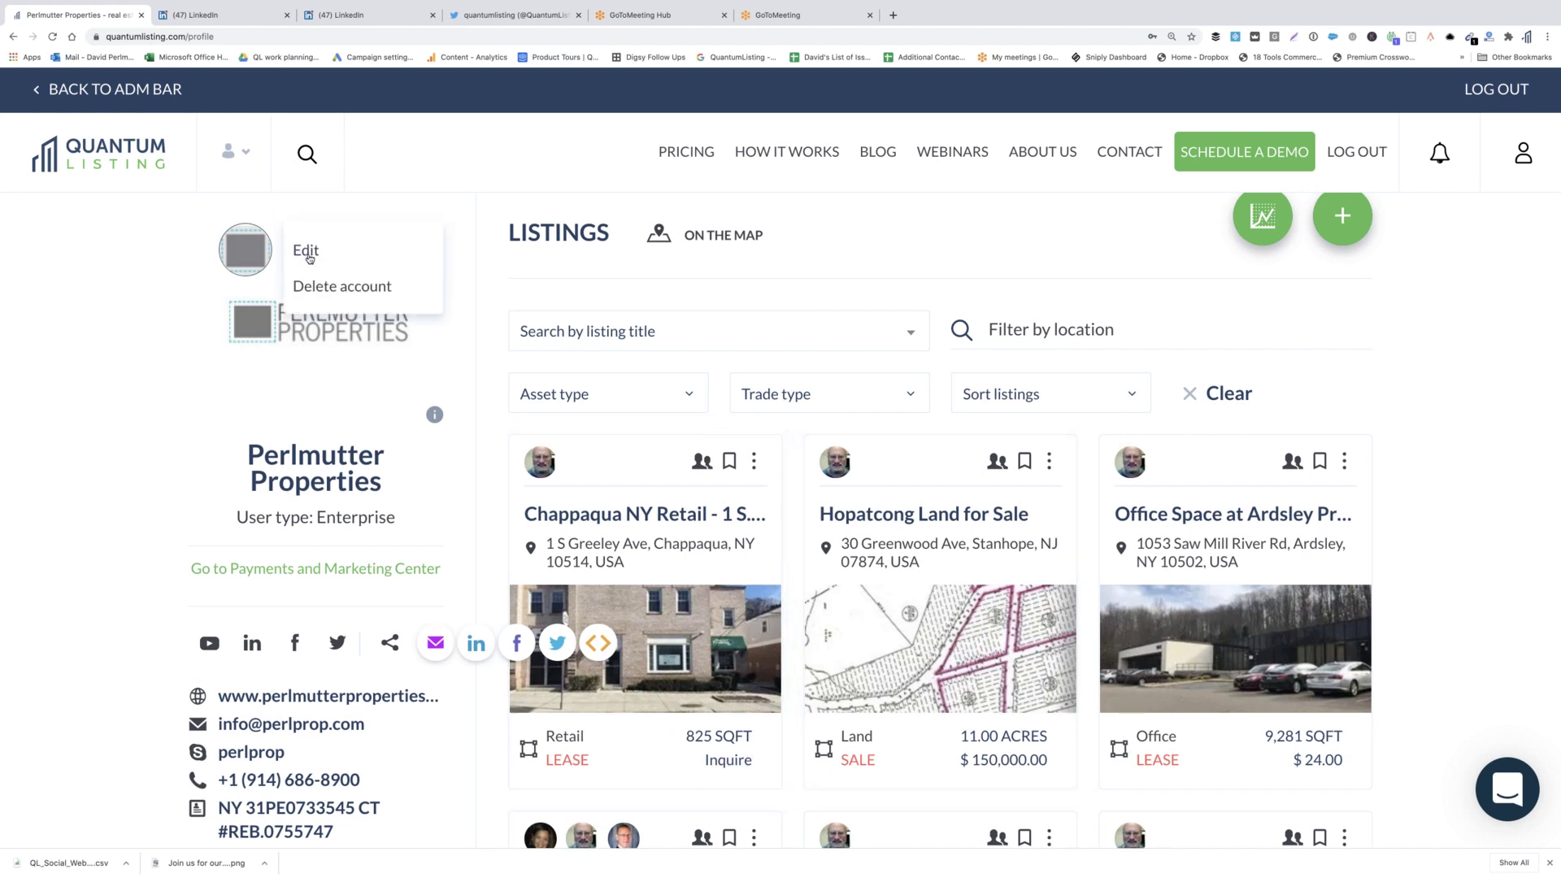
{"action": "left_click", "coordinate": [310, 255]}
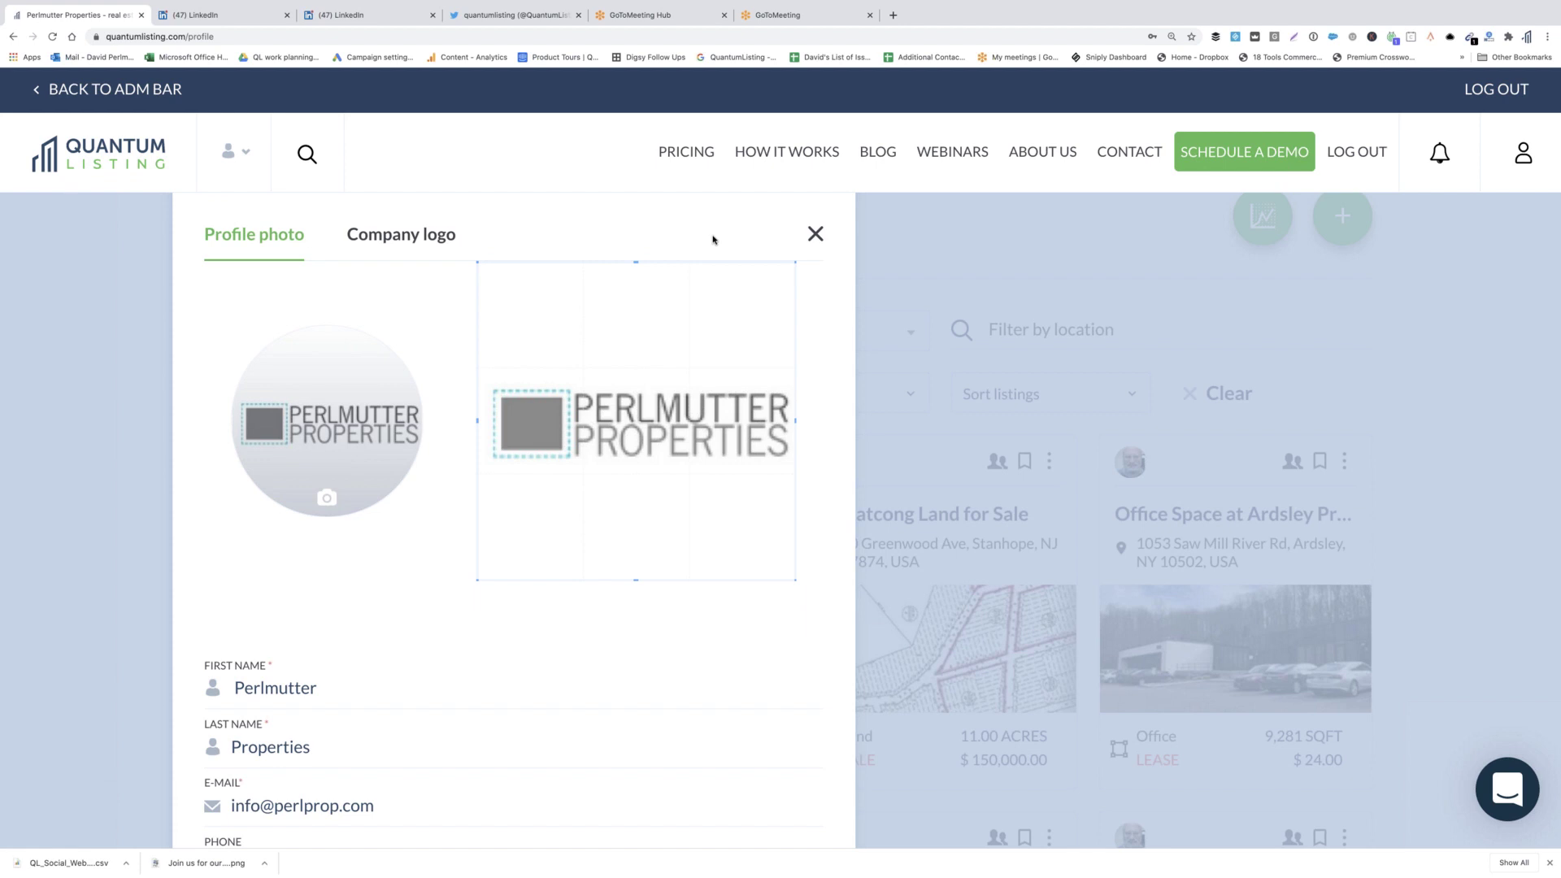
Scroll the editor past website, license, social links and About Me to the Change password fields.
{"action": "scroll", "coordinate": [476, 564], "scroll_direction": "down", "scroll_amount": 4}
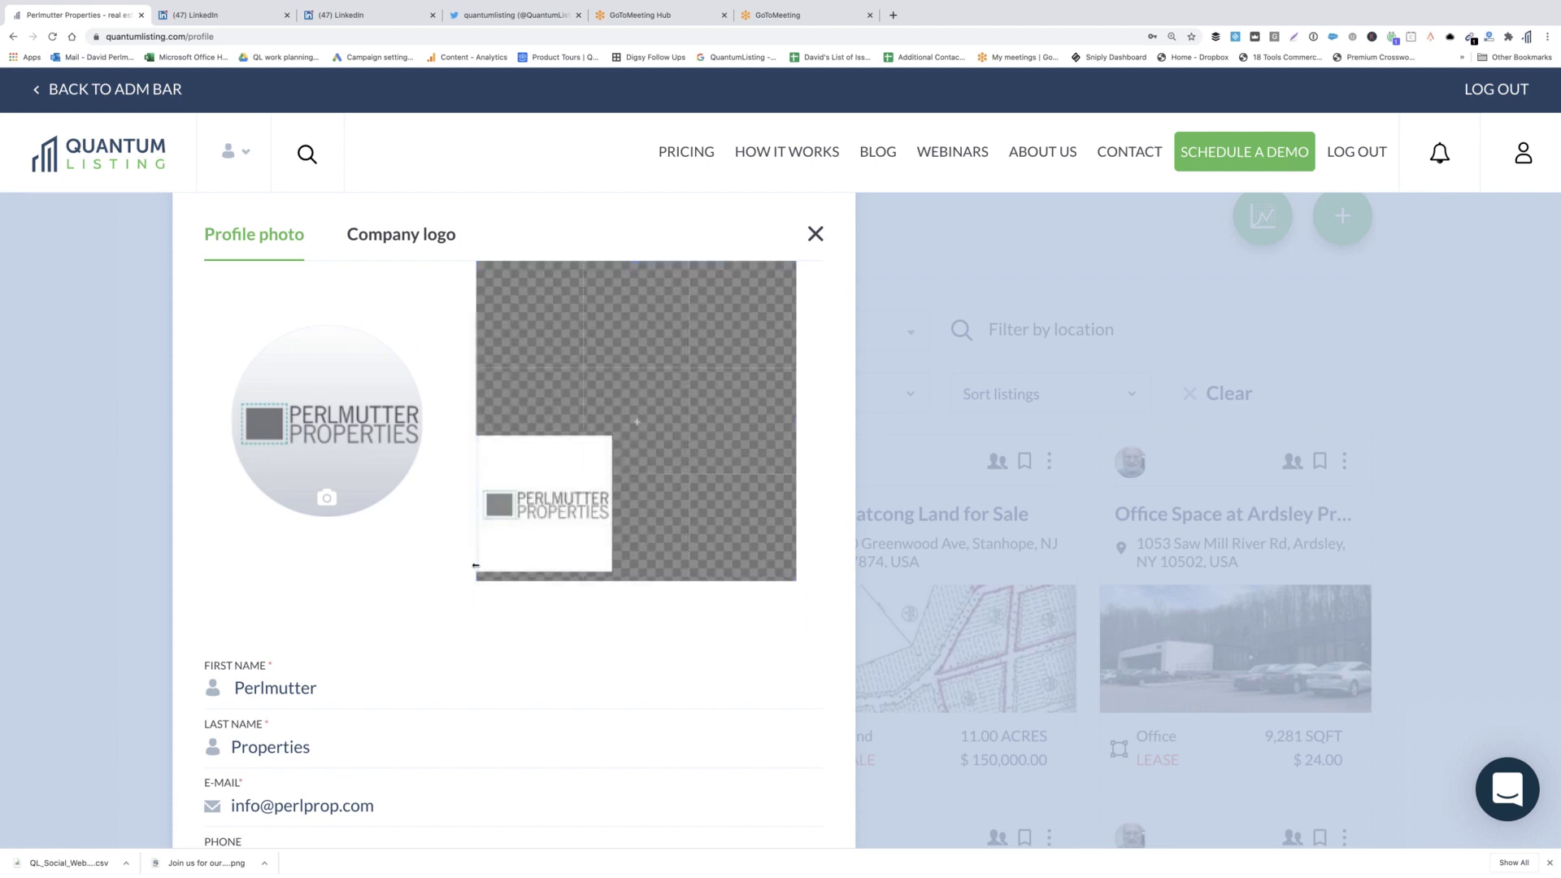
{"action": "scroll", "coordinate": [476, 564], "scroll_direction": "up", "scroll_amount": 5}
{"action": "scroll", "coordinate": [475, 564], "scroll_direction": "down", "scroll_amount": 3}
{"action": "scroll", "coordinate": [475, 564], "scroll_direction": "up", "scroll_amount": 2}
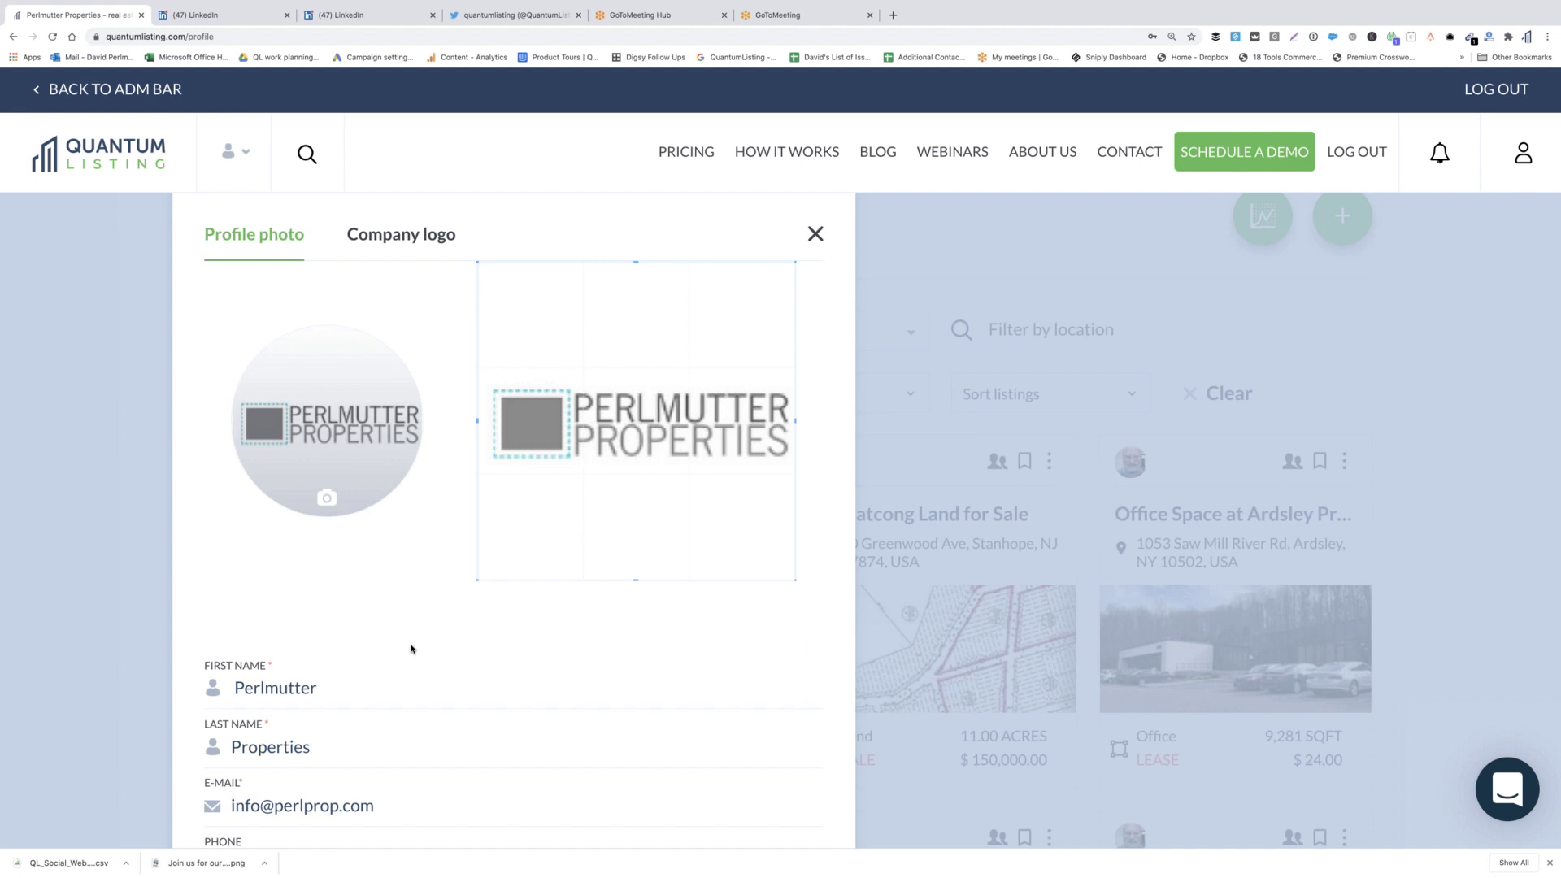
{"action": "scroll", "coordinate": [410, 635], "scroll_direction": "down", "scroll_amount": 1}
{"action": "scroll", "coordinate": [411, 635], "scroll_direction": "down", "scroll_amount": 5}
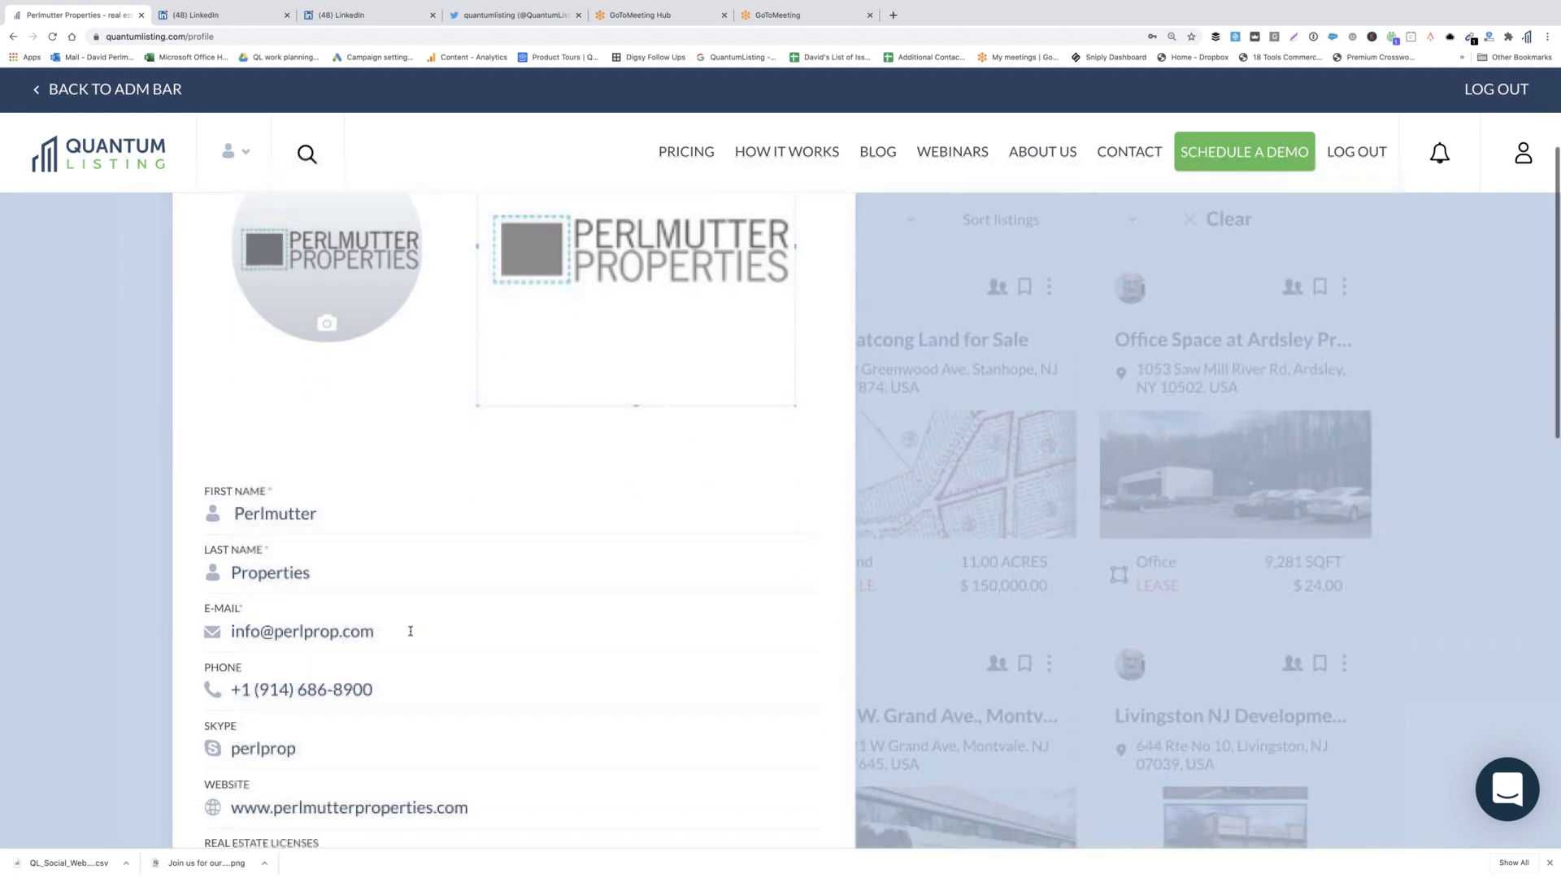
{"action": "scroll", "coordinate": [410, 630], "scroll_direction": "down", "scroll_amount": 6}
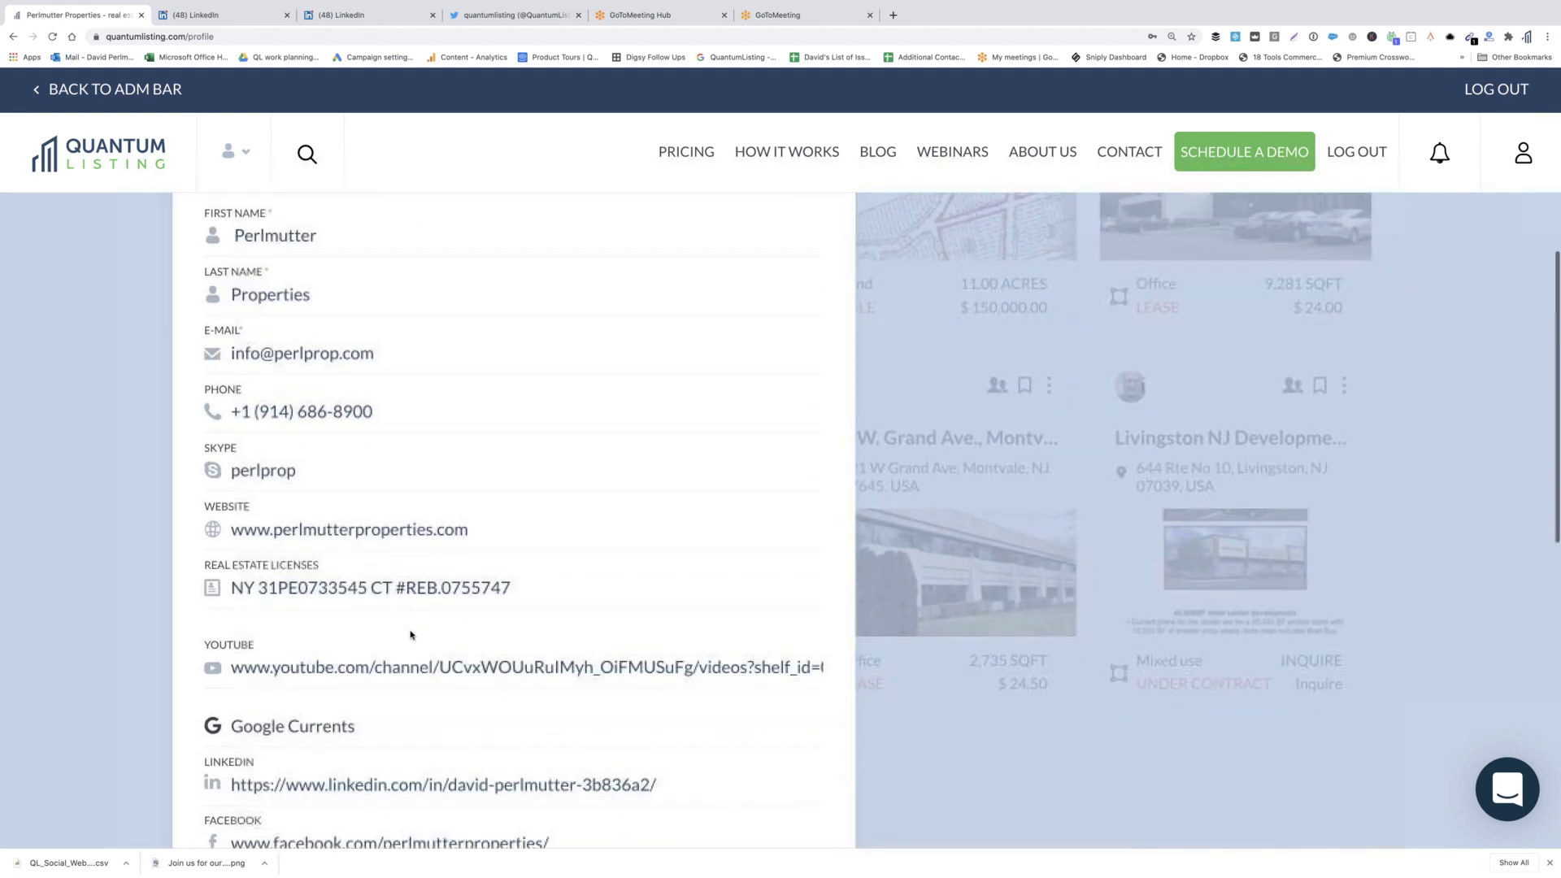
{"action": "scroll", "coordinate": [412, 635], "scroll_direction": "down", "scroll_amount": 1}
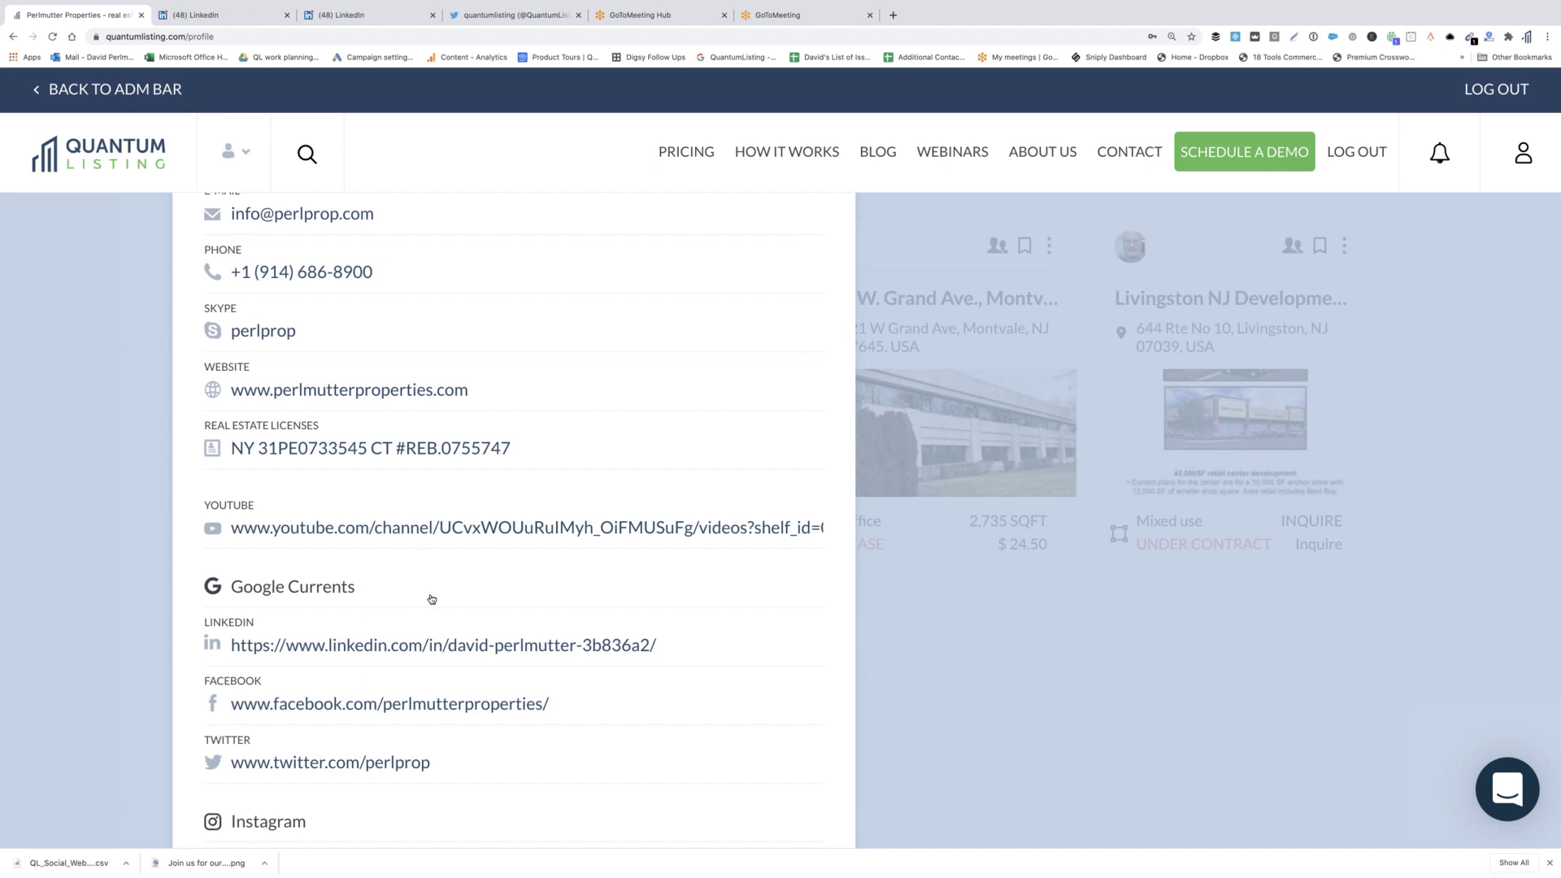
{"action": "scroll", "coordinate": [430, 599], "scroll_direction": "down", "scroll_amount": 2}
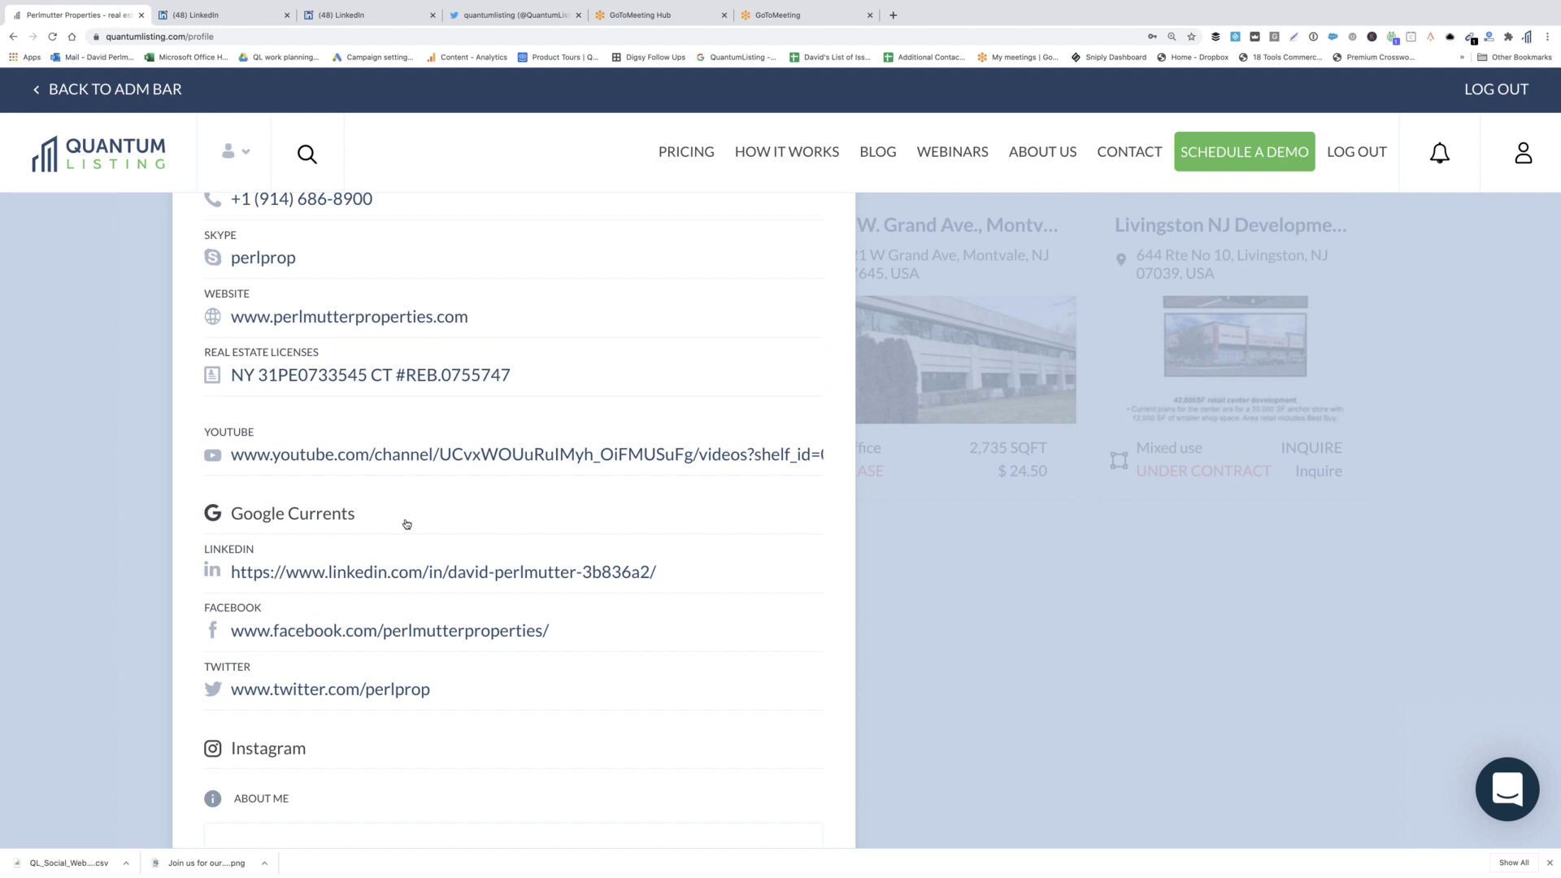
{"action": "scroll", "coordinate": [451, 608], "scroll_direction": "down", "scroll_amount": 2}
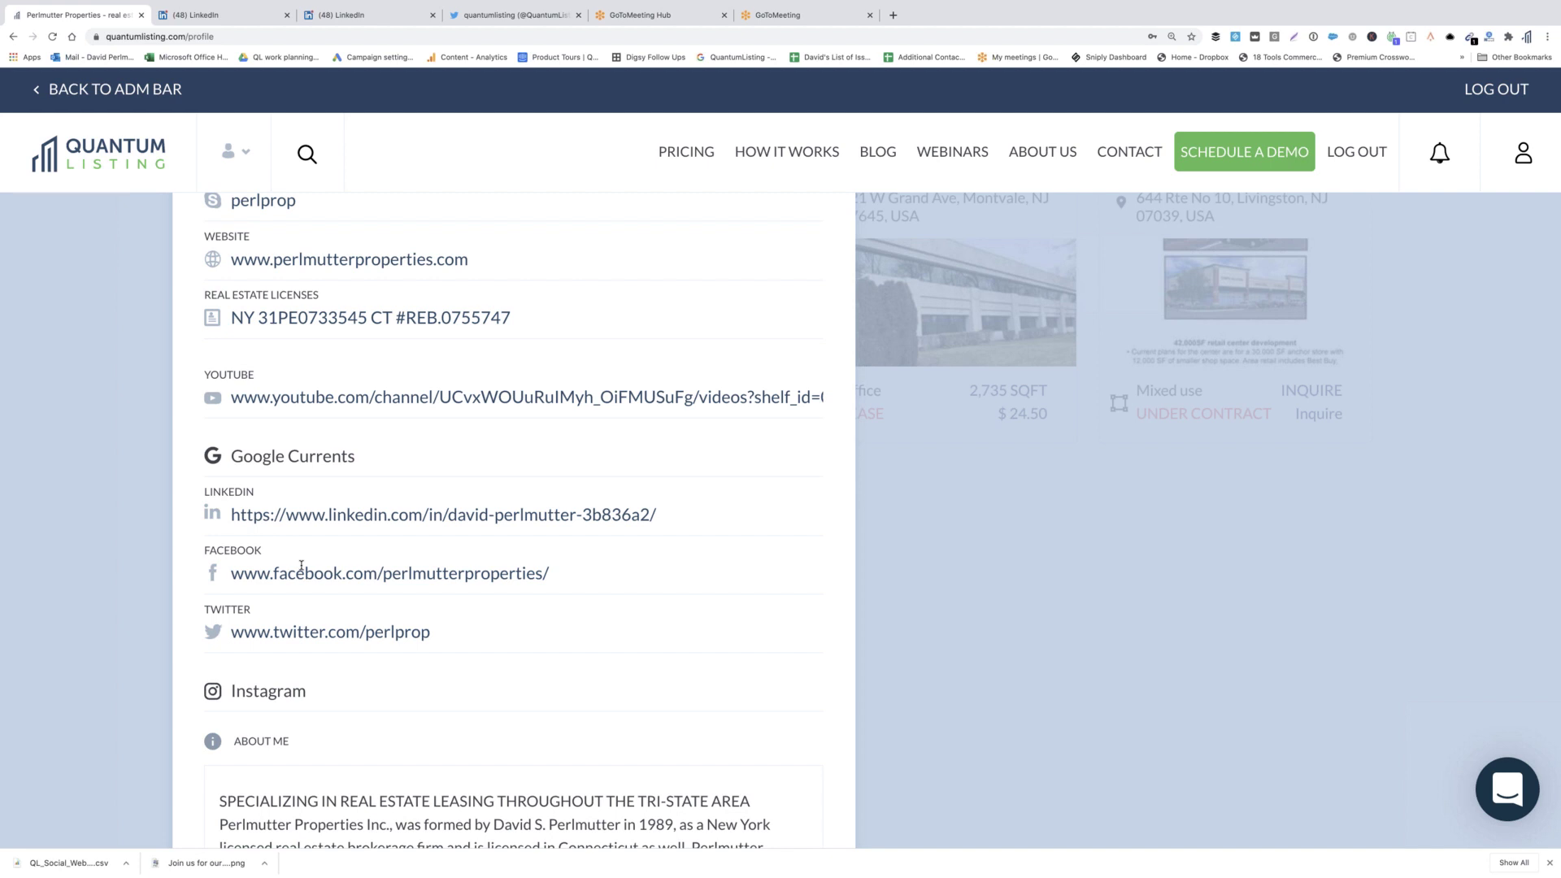
{"action": "scroll", "coordinate": [574, 637], "scroll_direction": "down", "scroll_amount": 5}
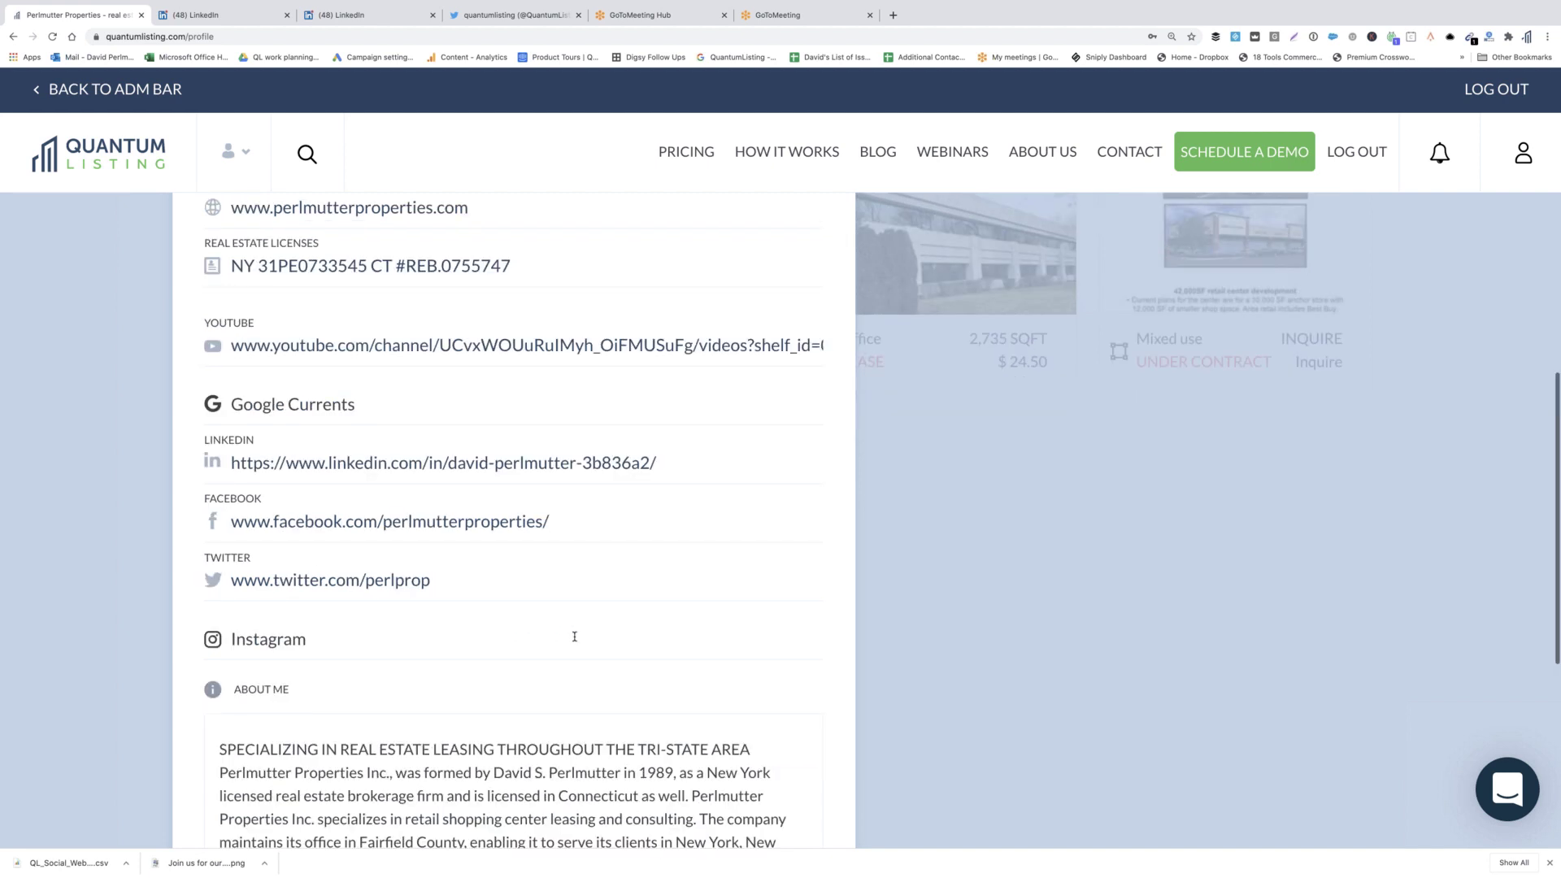
{"action": "scroll", "coordinate": [574, 640], "scroll_direction": "down", "scroll_amount": 2}
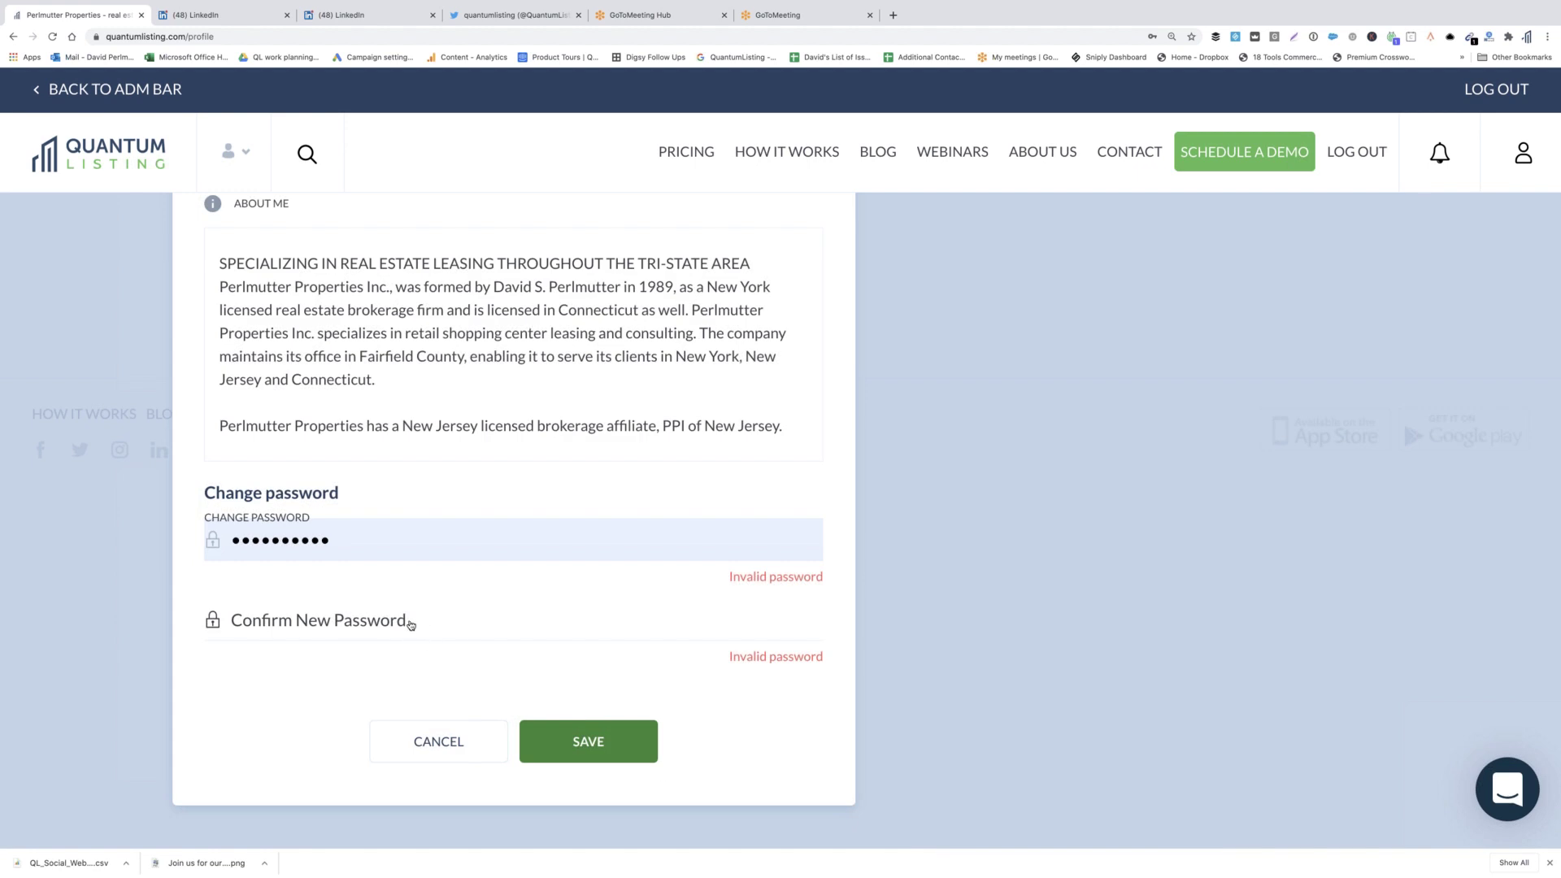
Enter the new password confirmation and save, retyping it after the passwords-do-not-match error.
{"action": "left_click", "coordinate": [410, 620]}
{"action": "type", "text": "•••••••••"}
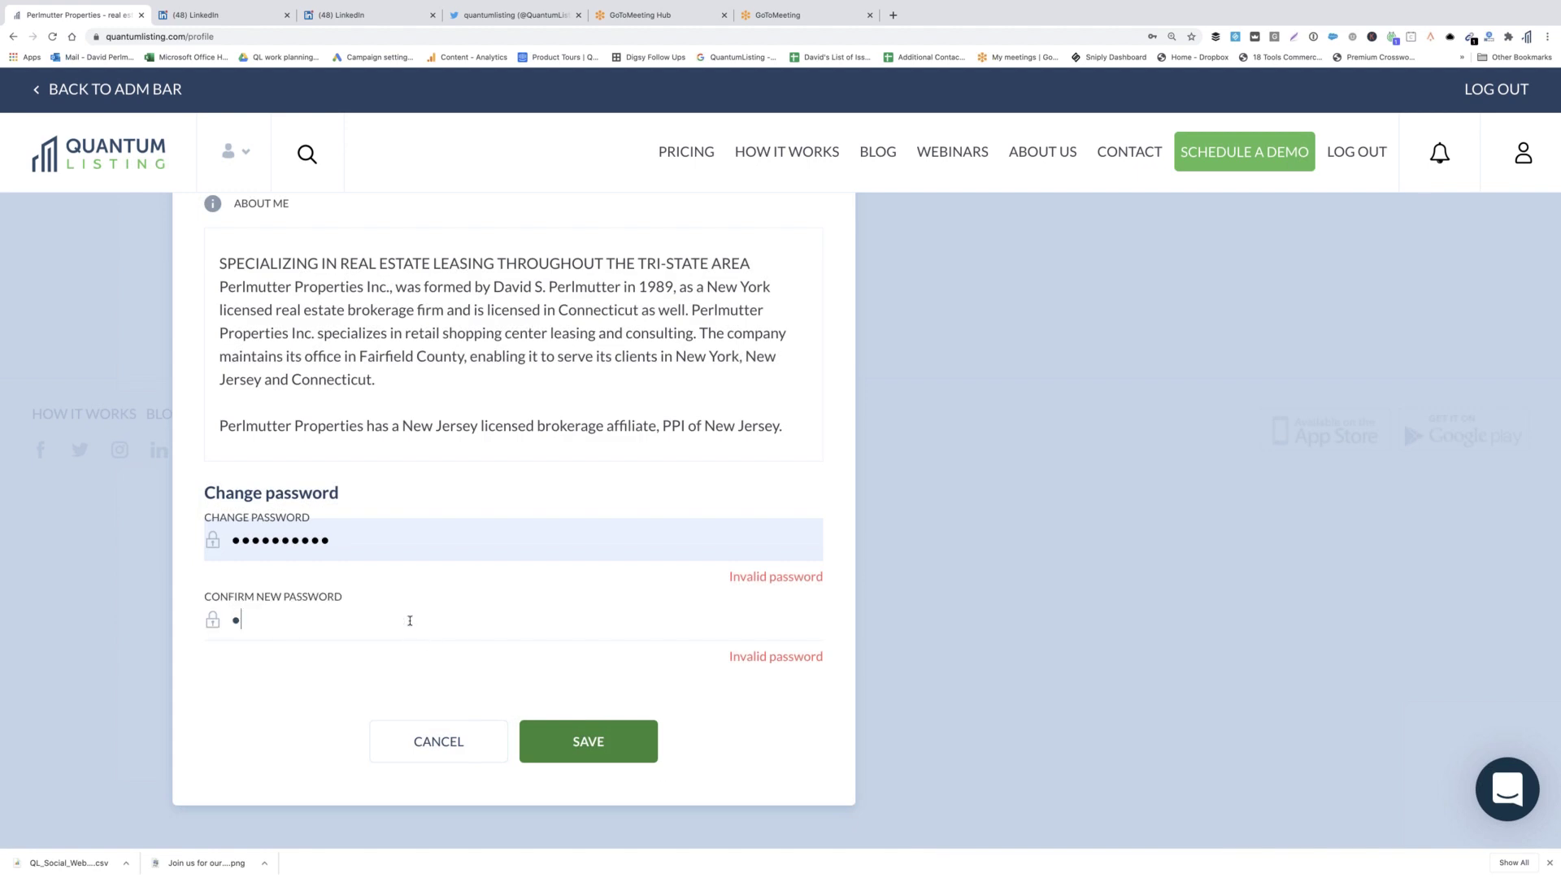
{"action": "type", "text": "••"}
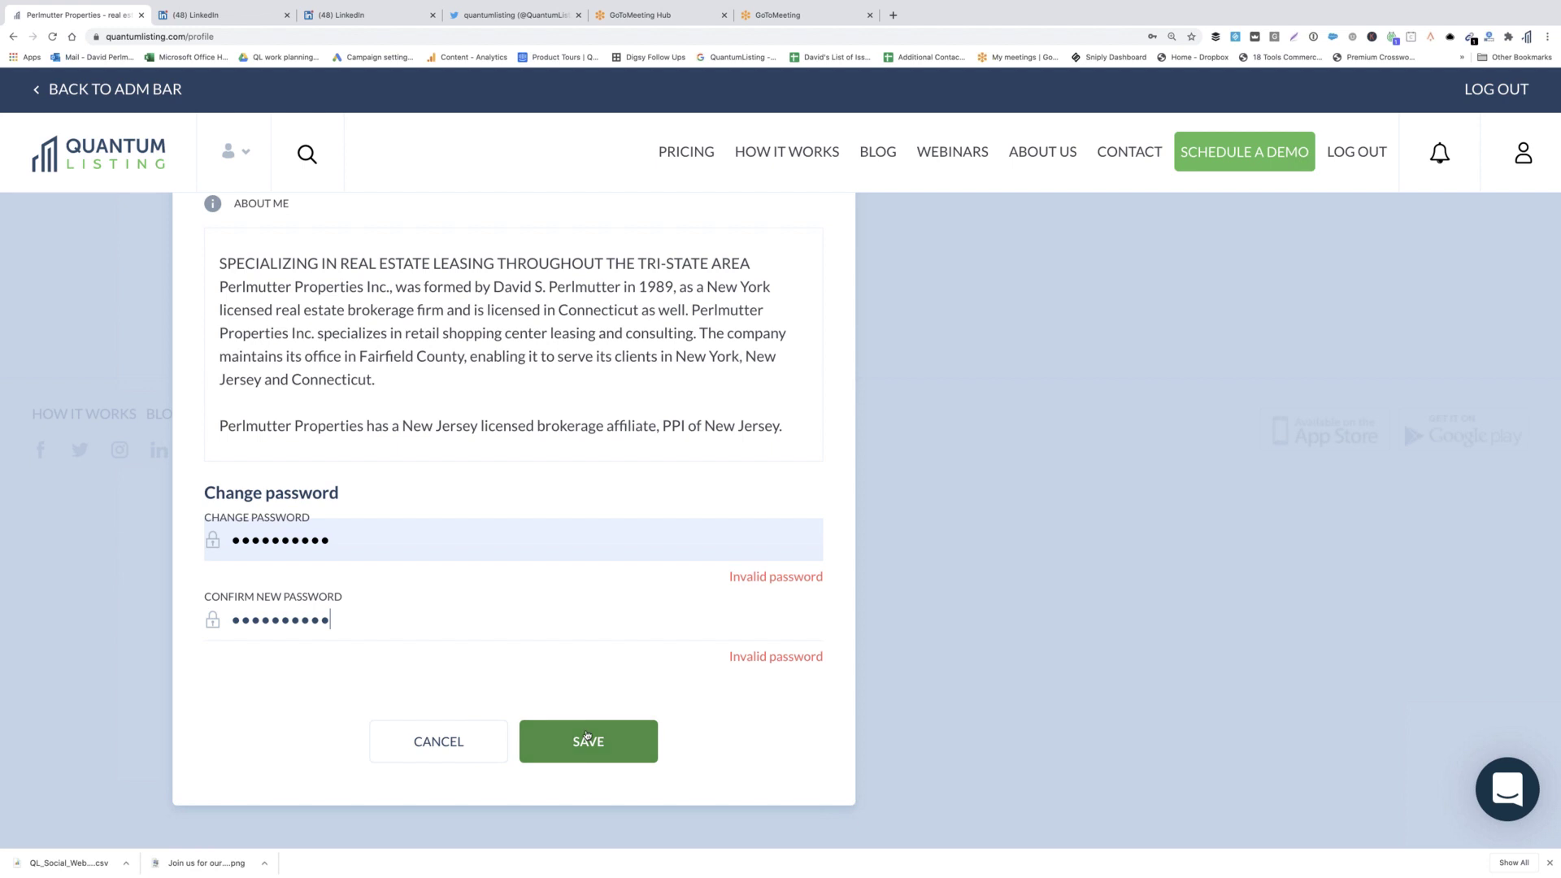
{"action": "left_click", "coordinate": [587, 736]}
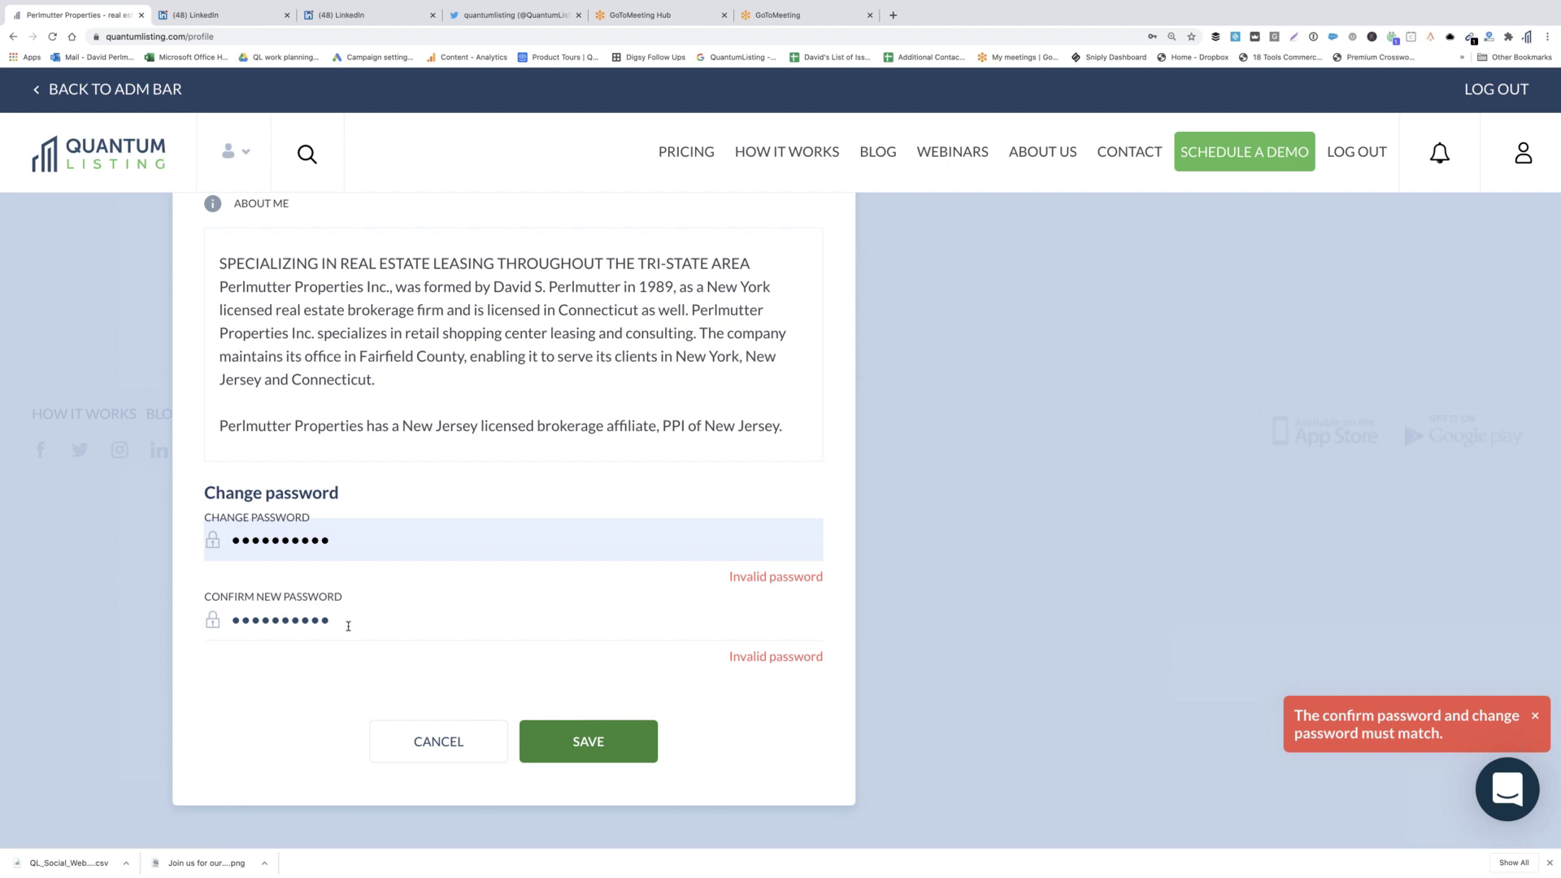
{"action": "double_click", "coordinate": [343, 621]}
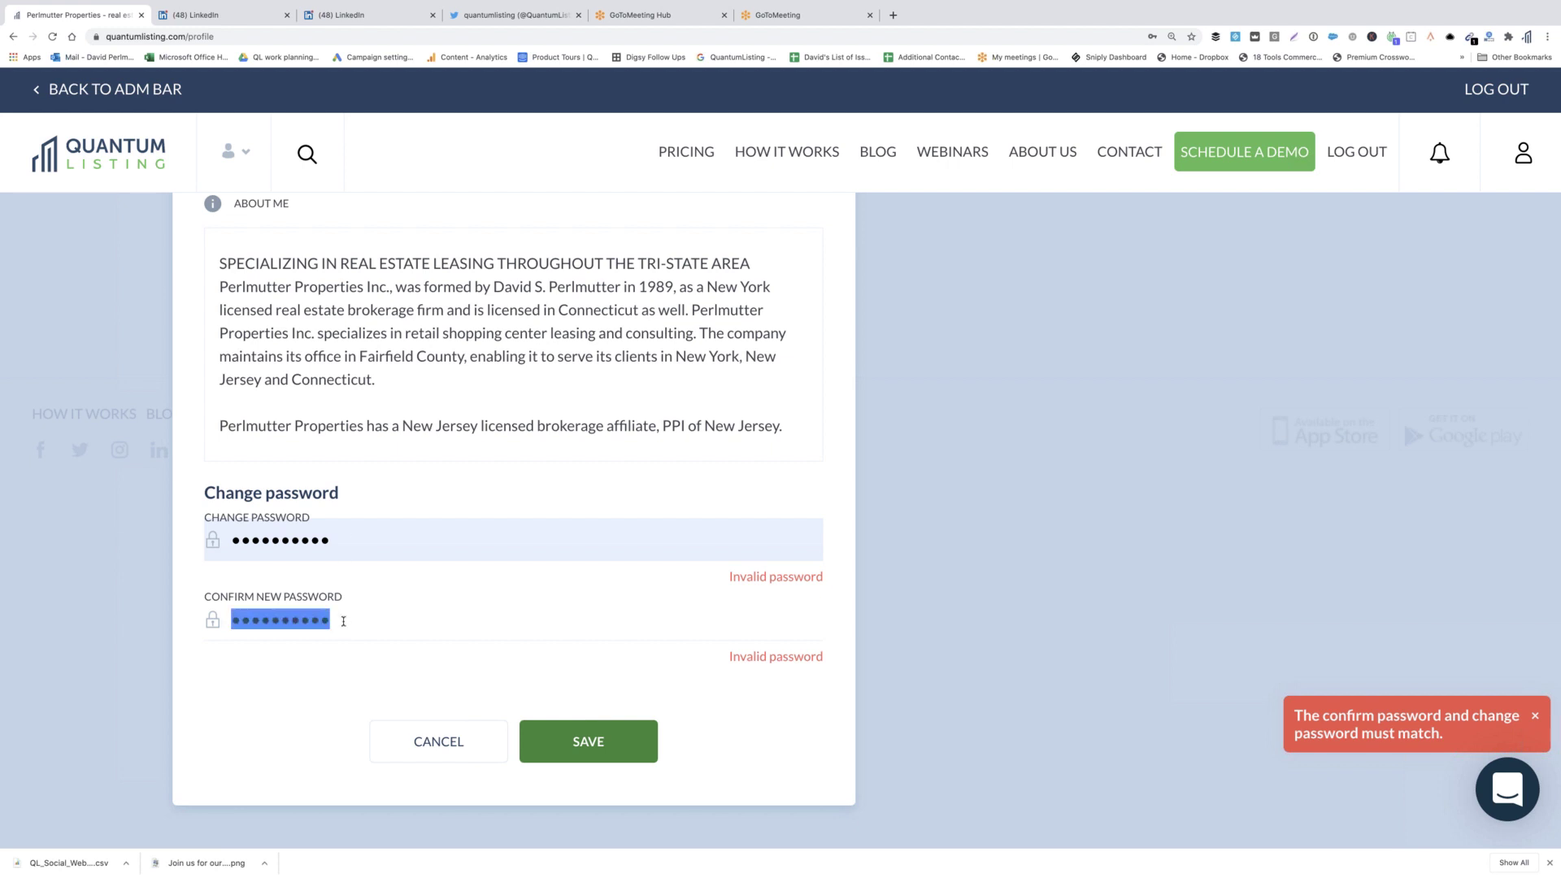
{"action": "type", "text": "*******"}
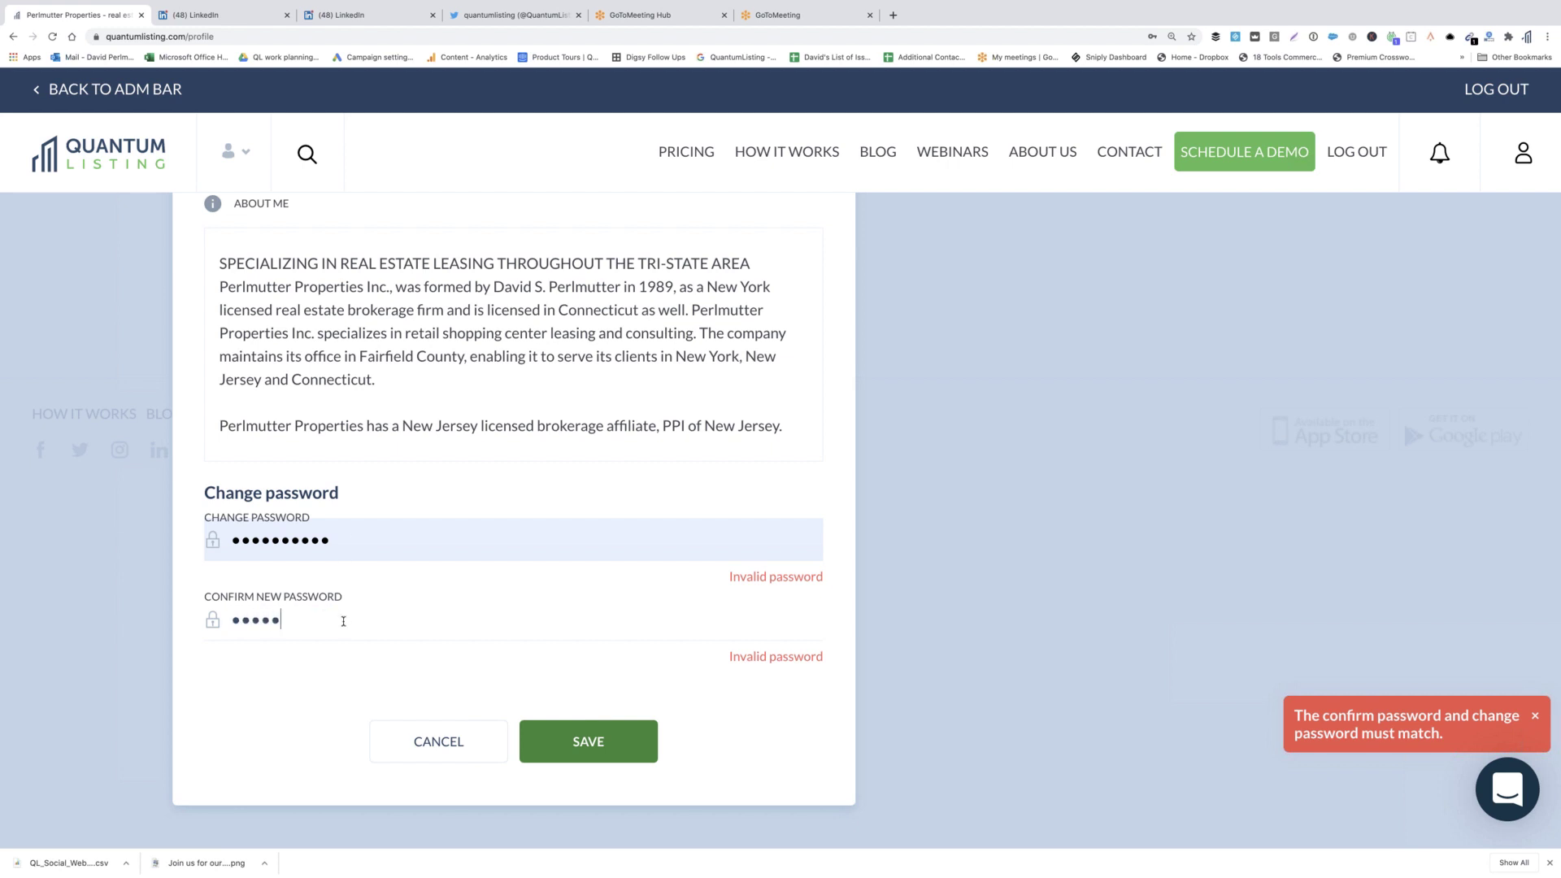
{"action": "type", "text": "****"}
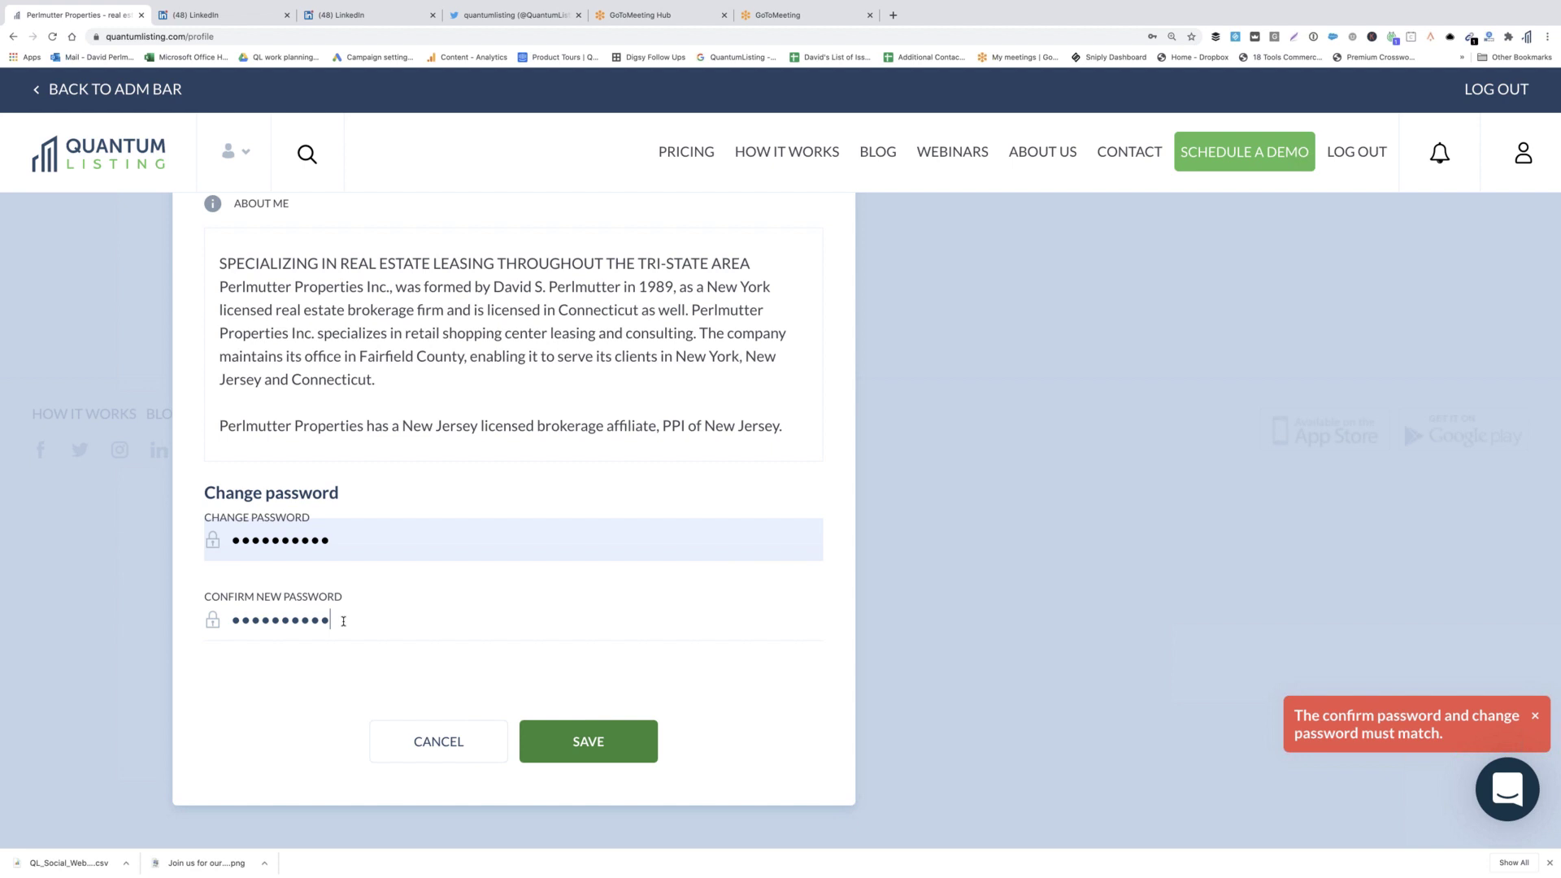
{"action": "left_click", "coordinate": [559, 738]}
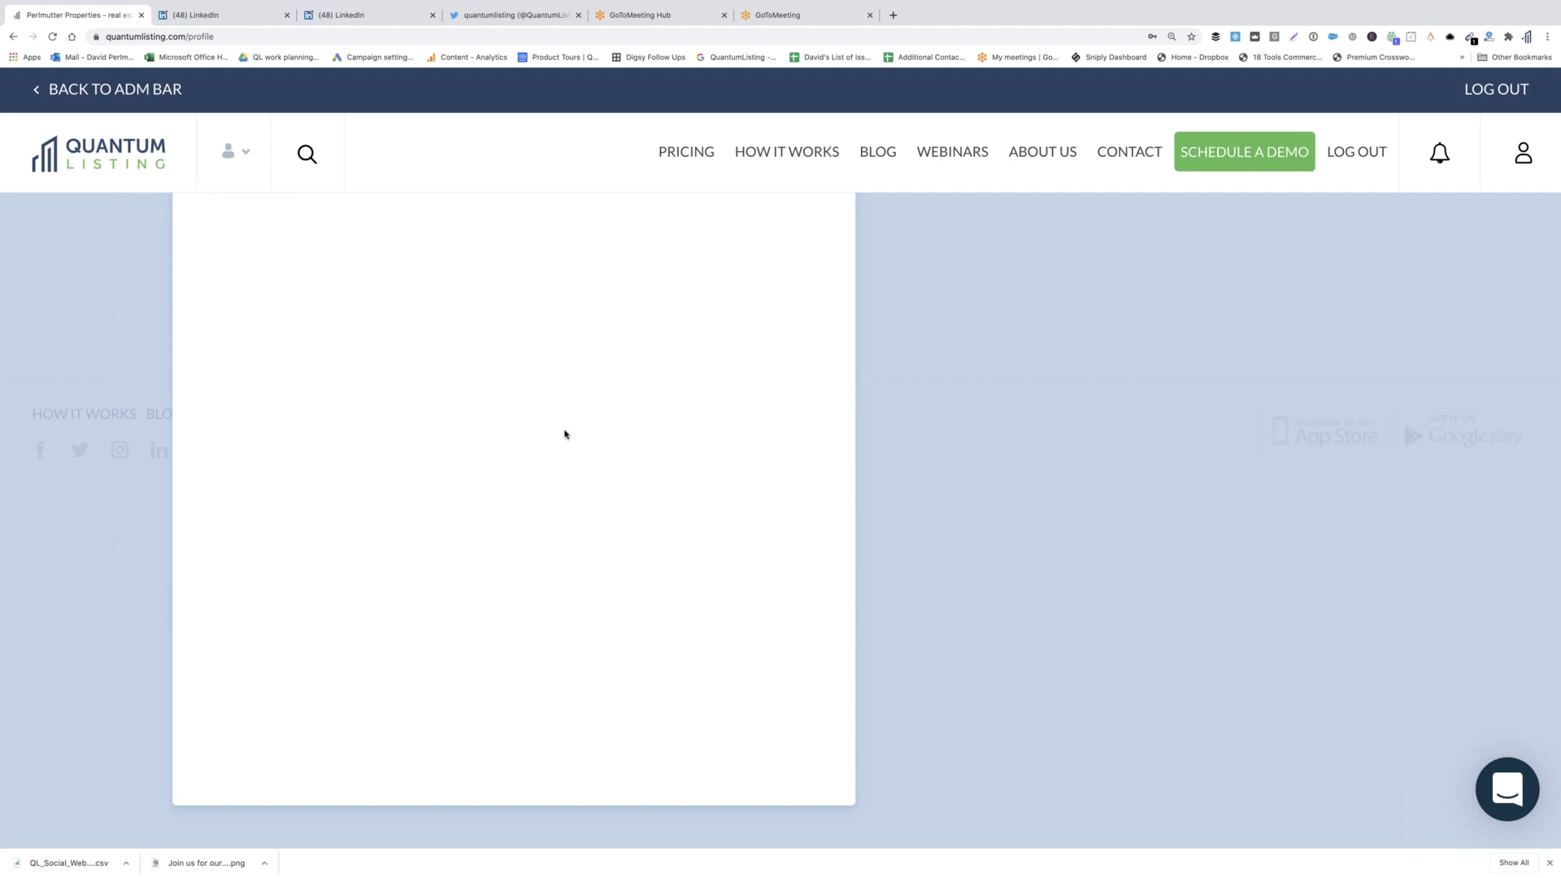
Scroll back up to the logo, search bar and first listing cards, including Chappaqua NY Retail.
{"action": "scroll", "coordinate": [545, 361], "scroll_direction": "up", "scroll_amount": 4}
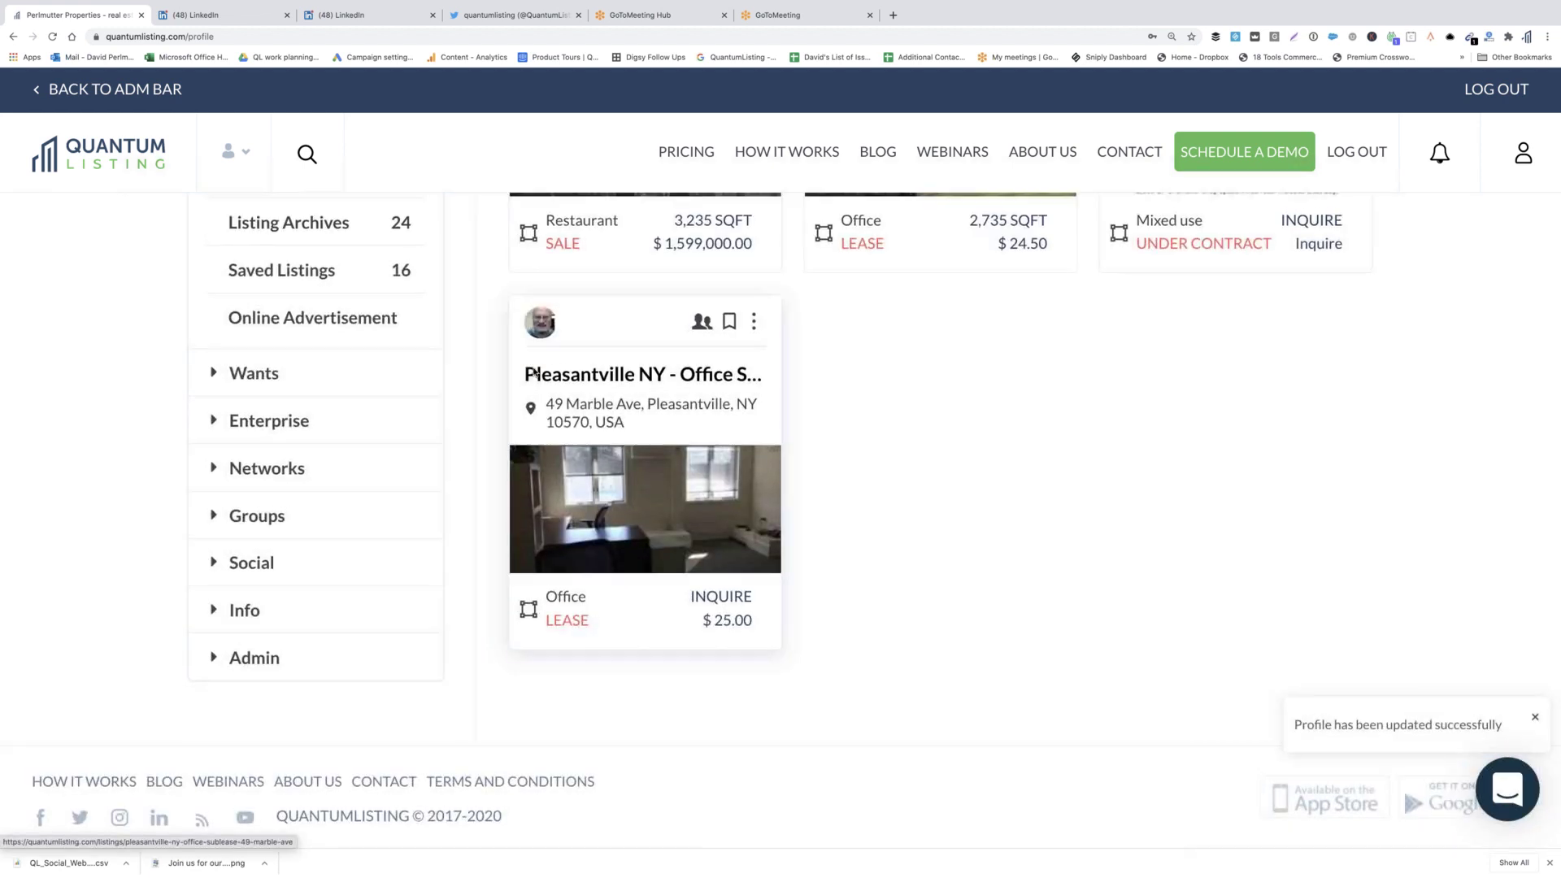
{"action": "scroll", "coordinate": [533, 373], "scroll_direction": "up", "scroll_amount": 3}
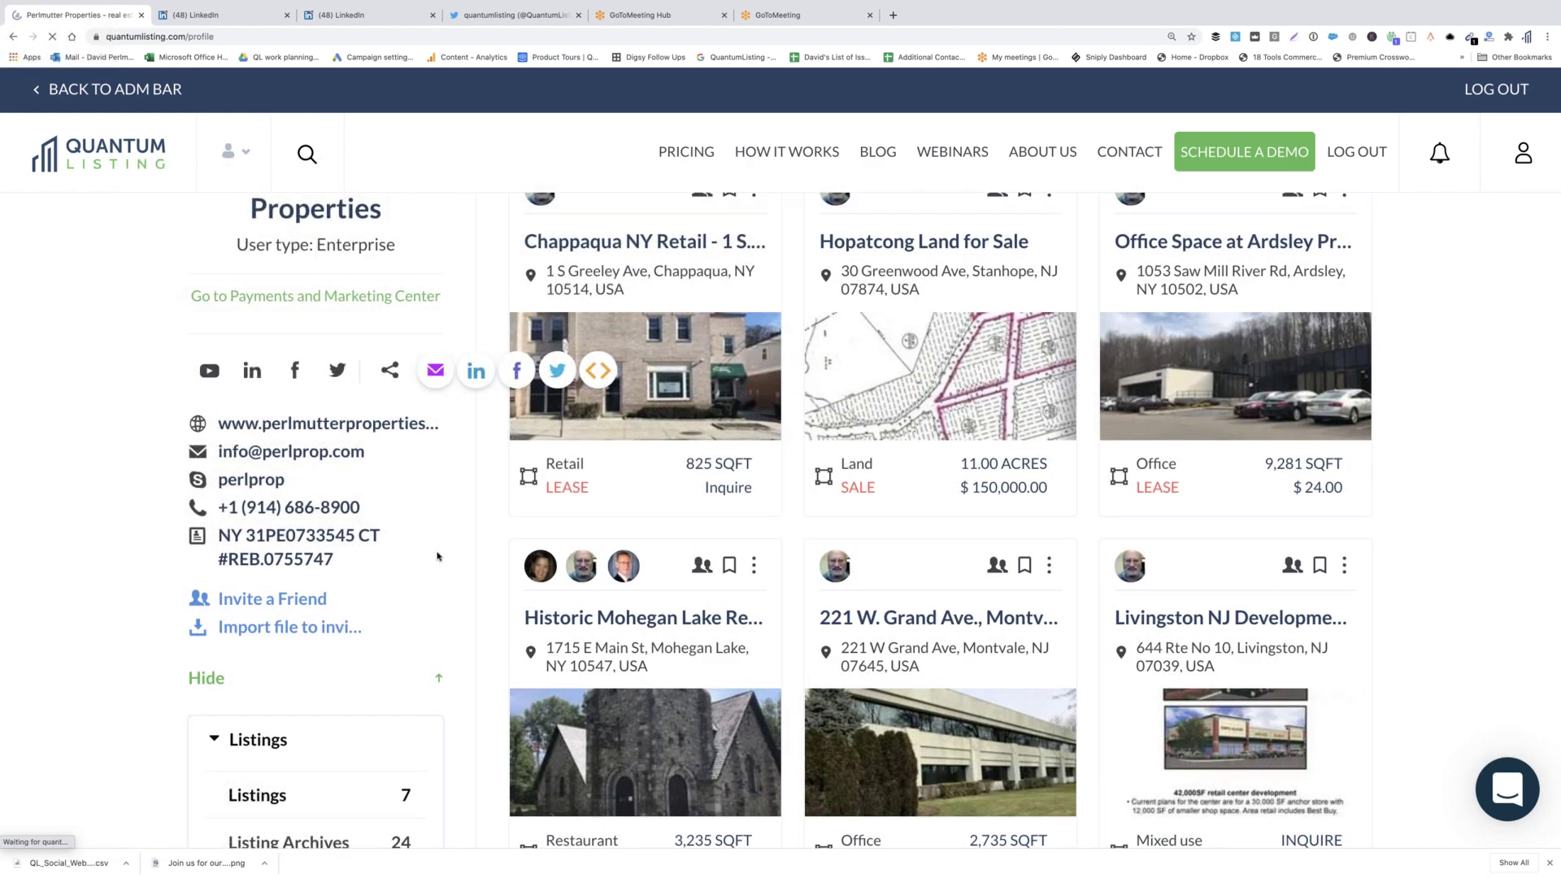
{"action": "scroll", "coordinate": [426, 292], "scroll_direction": "up", "scroll_amount": 1}
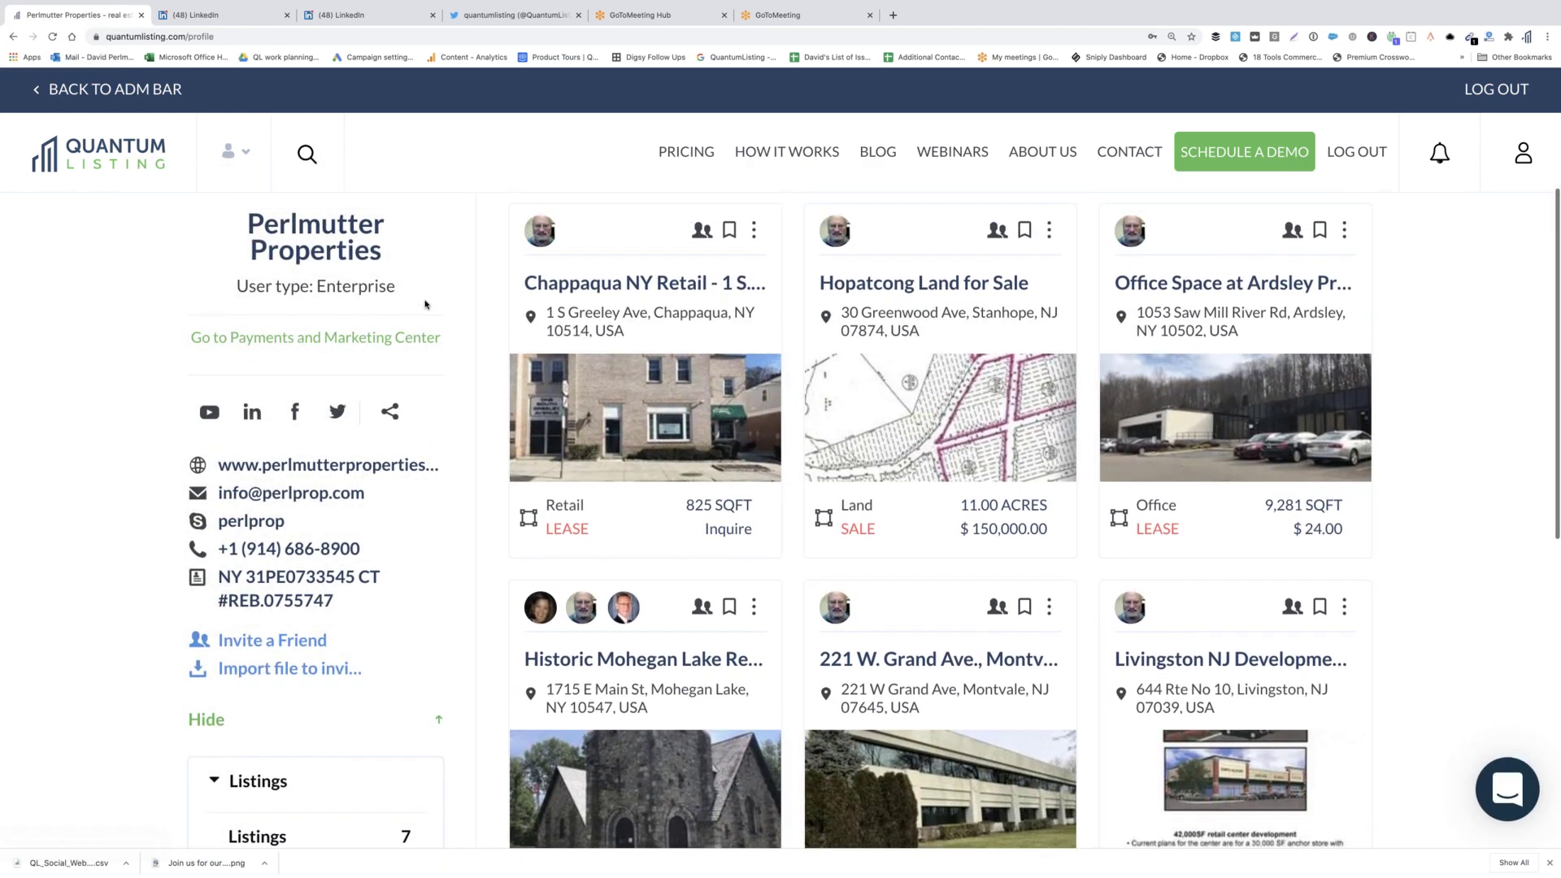
{"action": "scroll", "coordinate": [431, 397], "scroll_direction": "up", "scroll_amount": 2}
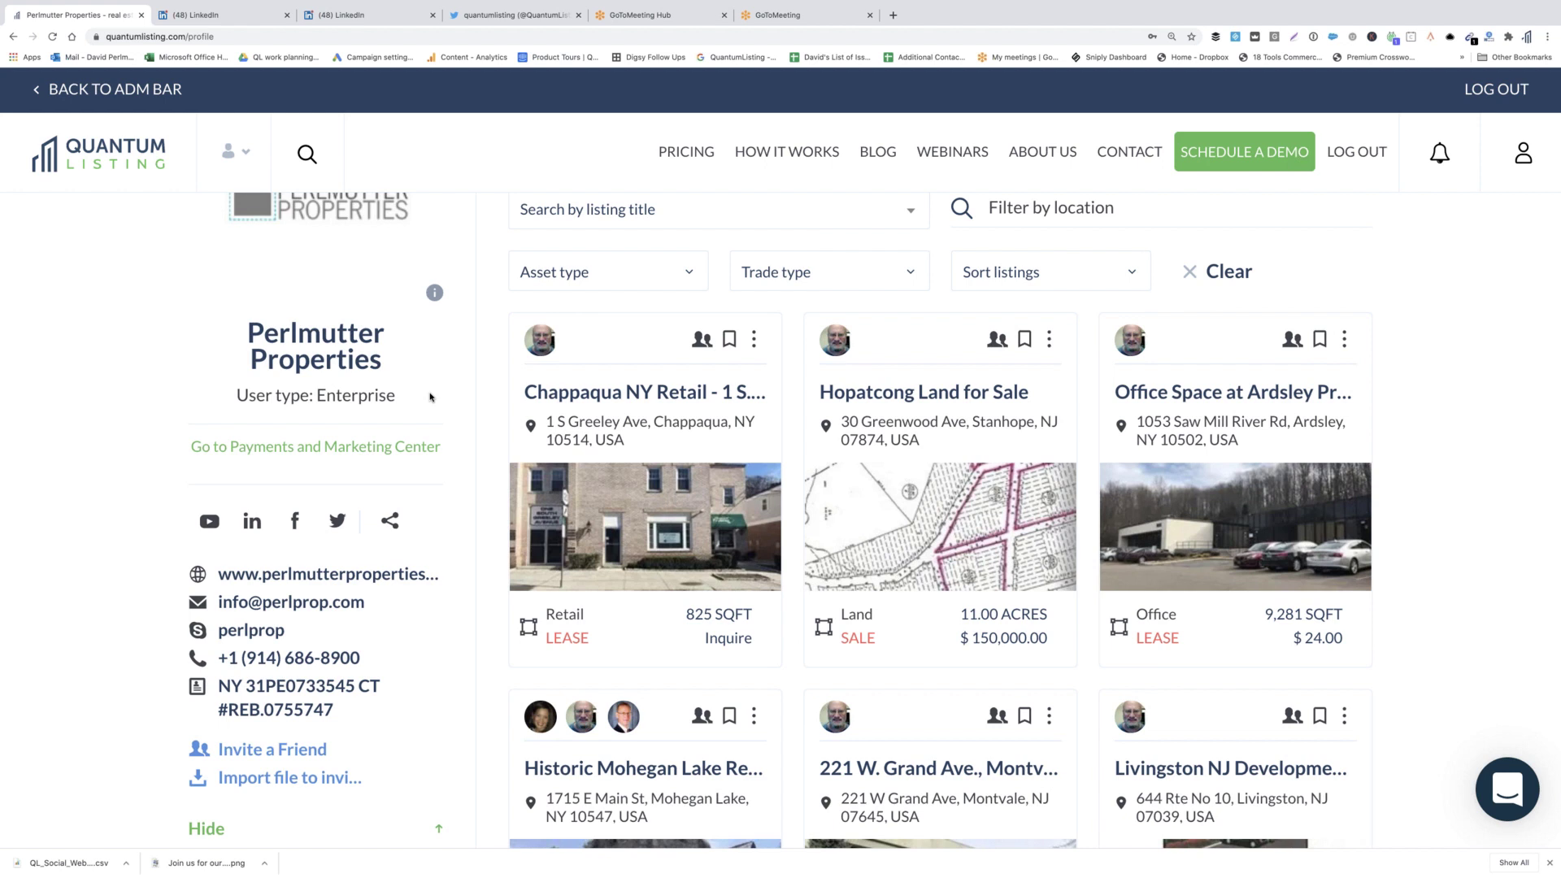
View the company's perlprop Twitter profile, then return to QuantumListing and show its sharing options.
{"action": "left_click", "coordinate": [338, 521]}
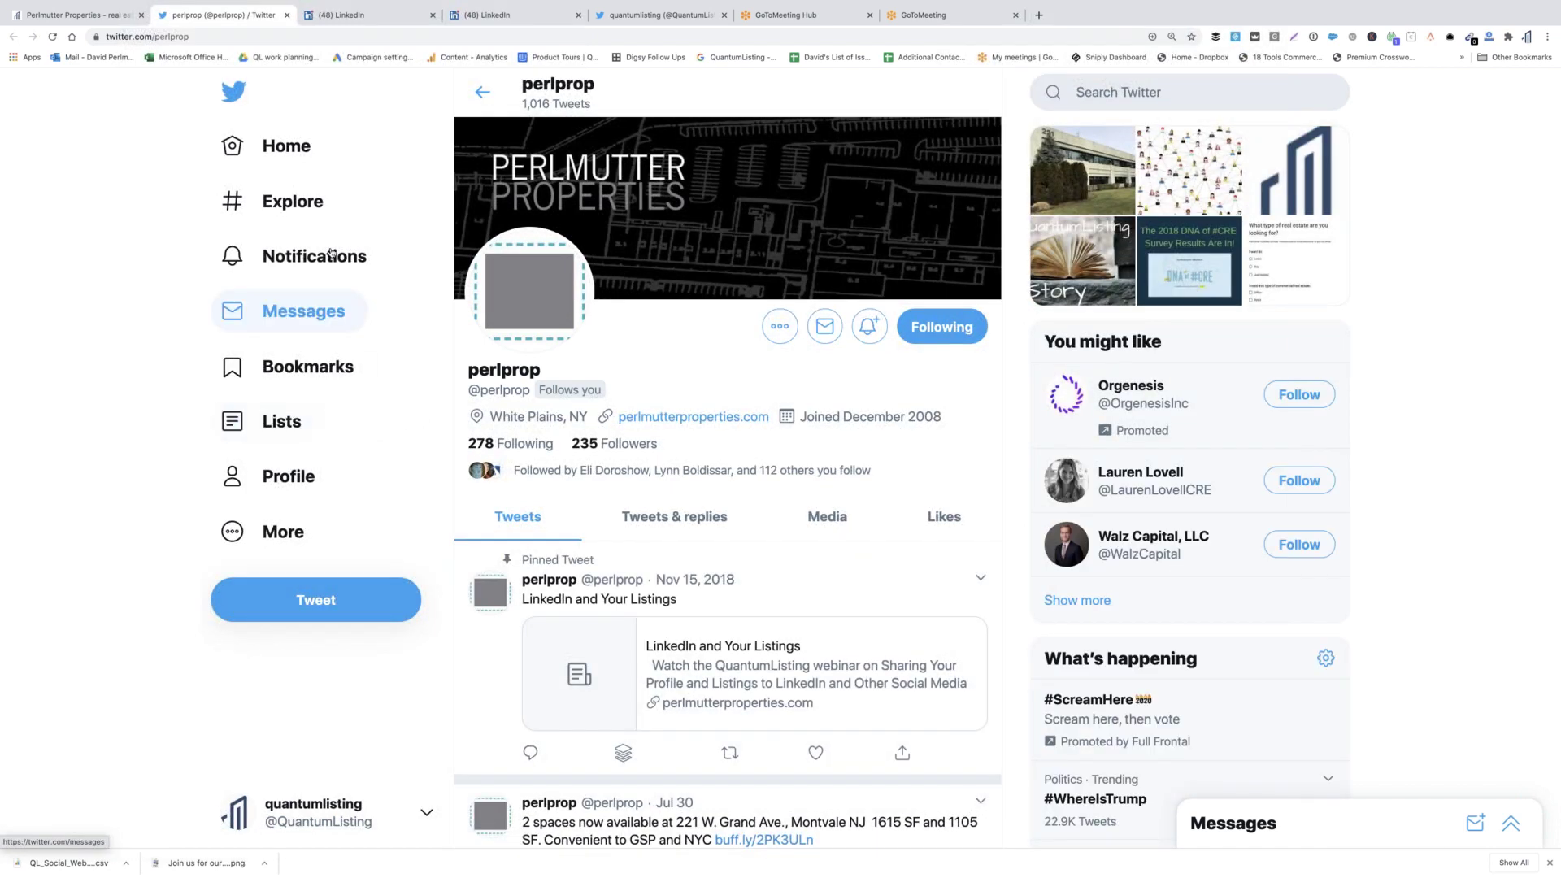
{"action": "left_click", "coordinate": [134, 12]}
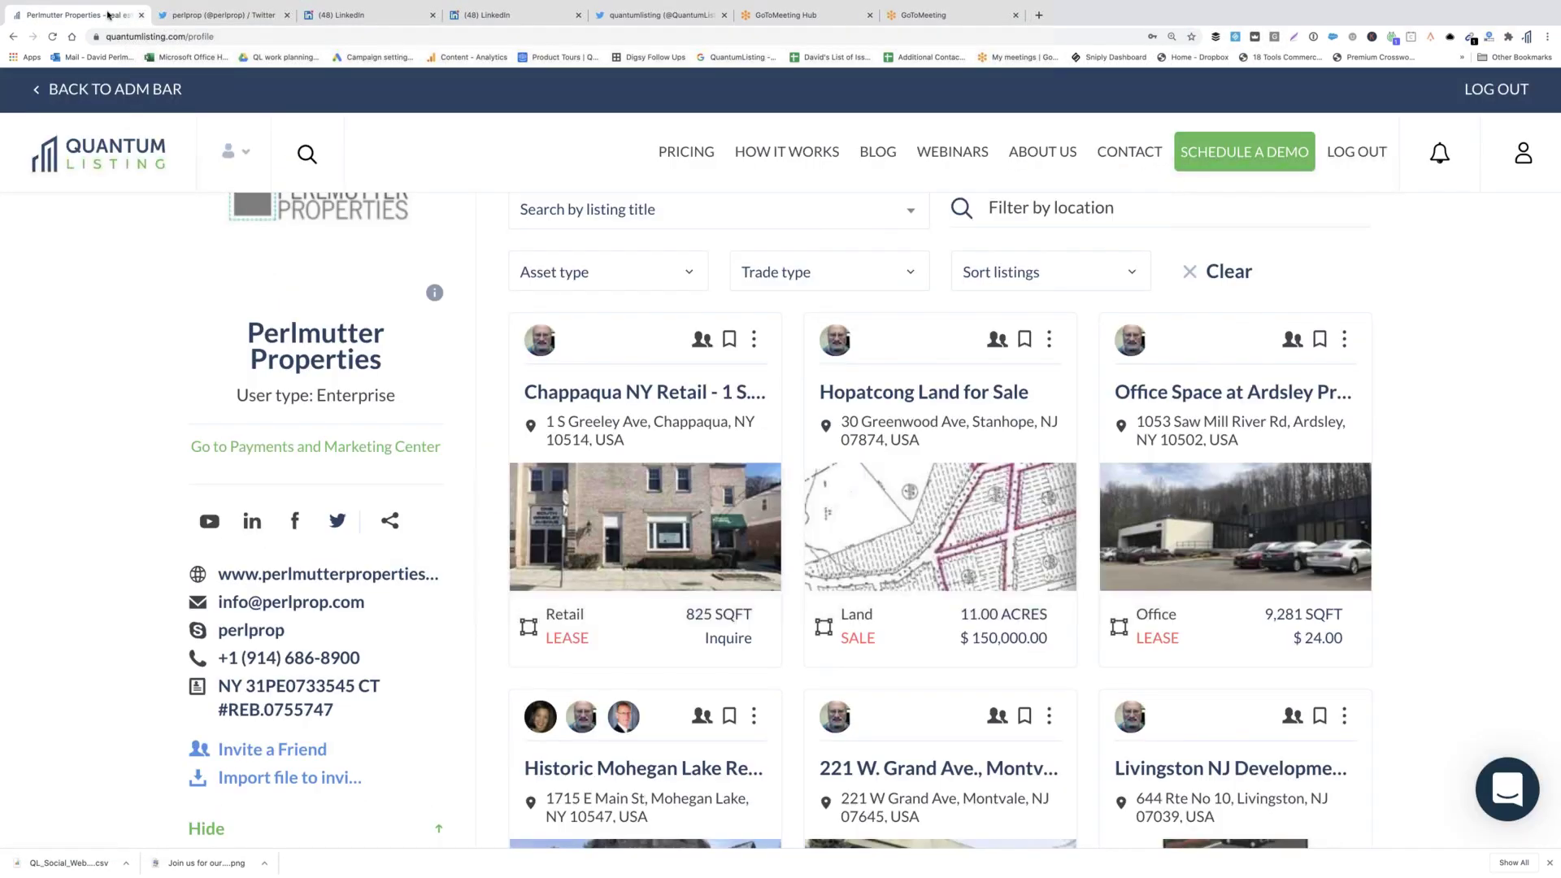
{"action": "left_click", "coordinate": [391, 522]}
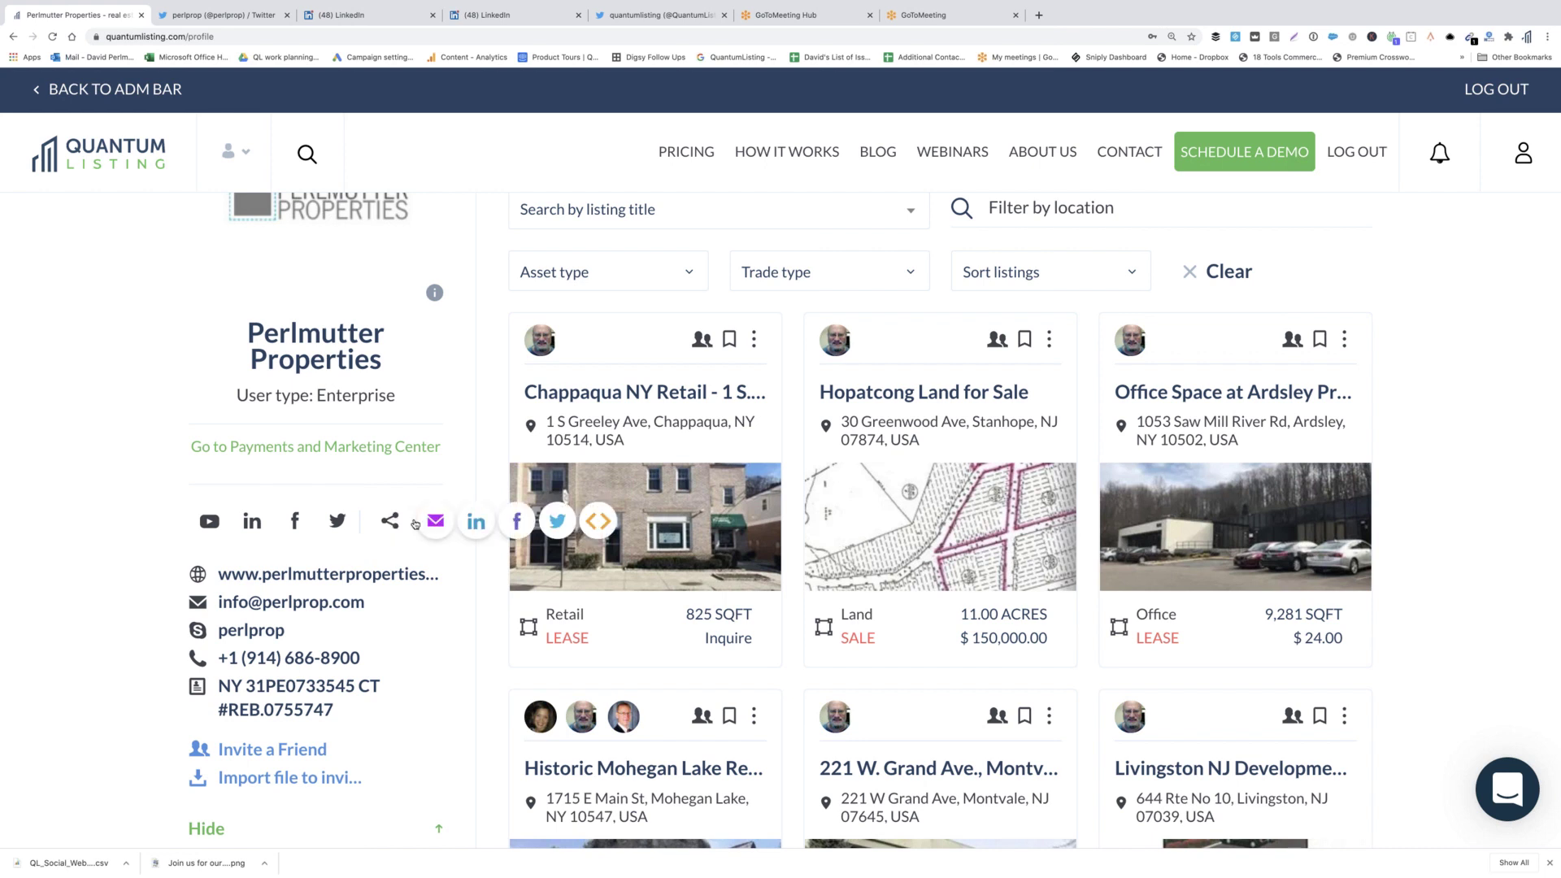
Tweet the profile link with the text 'Have a look at Perlmutter Properties listings'.
{"action": "left_click", "coordinate": [558, 521]}
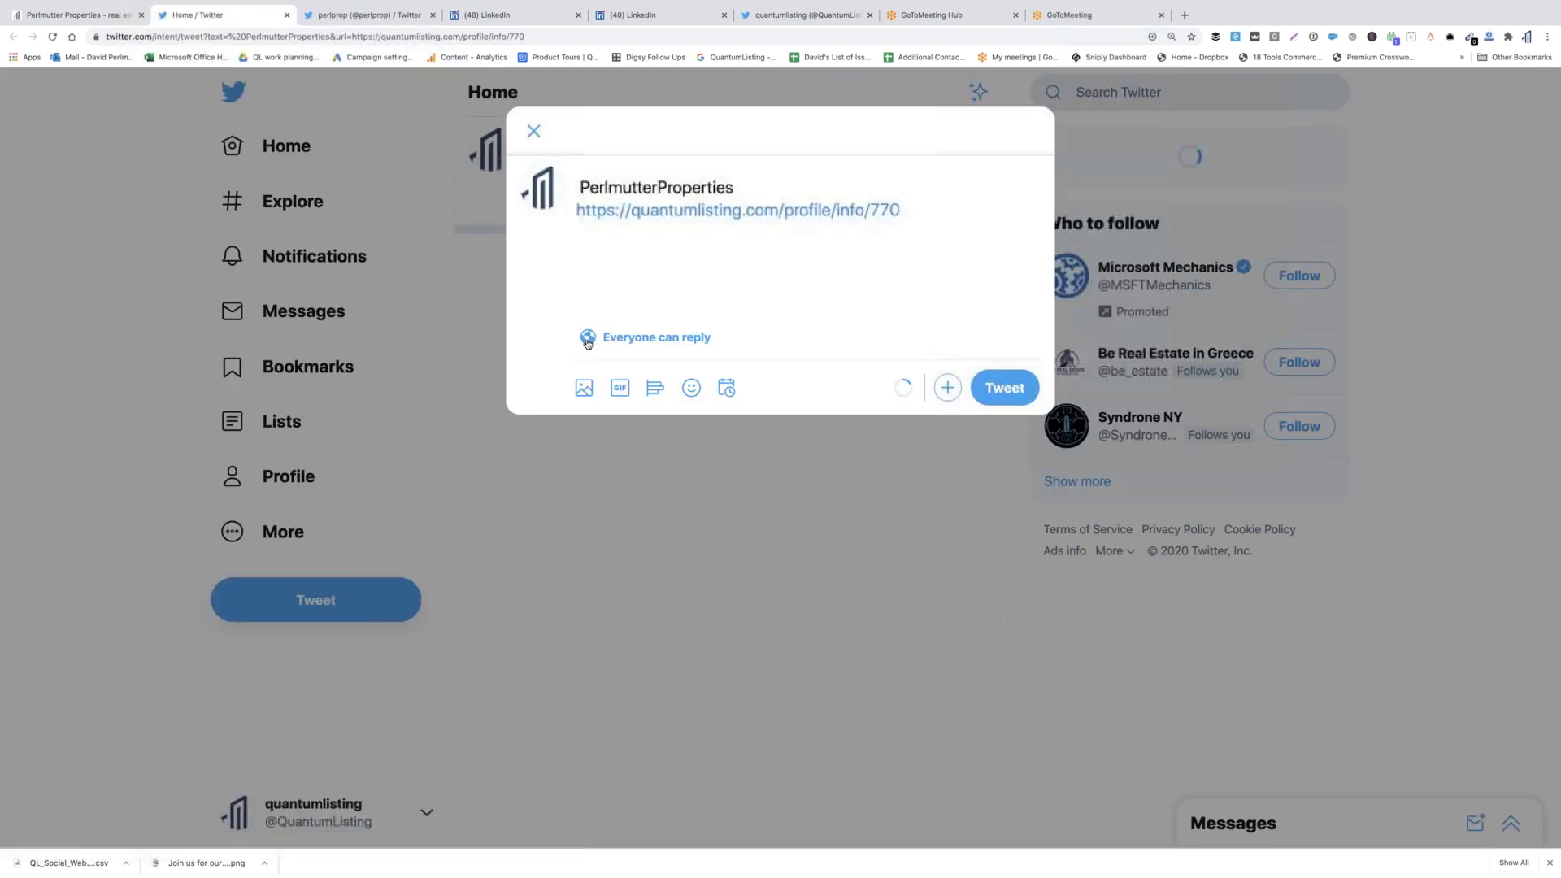
{"action": "left_click", "coordinate": [657, 187]}
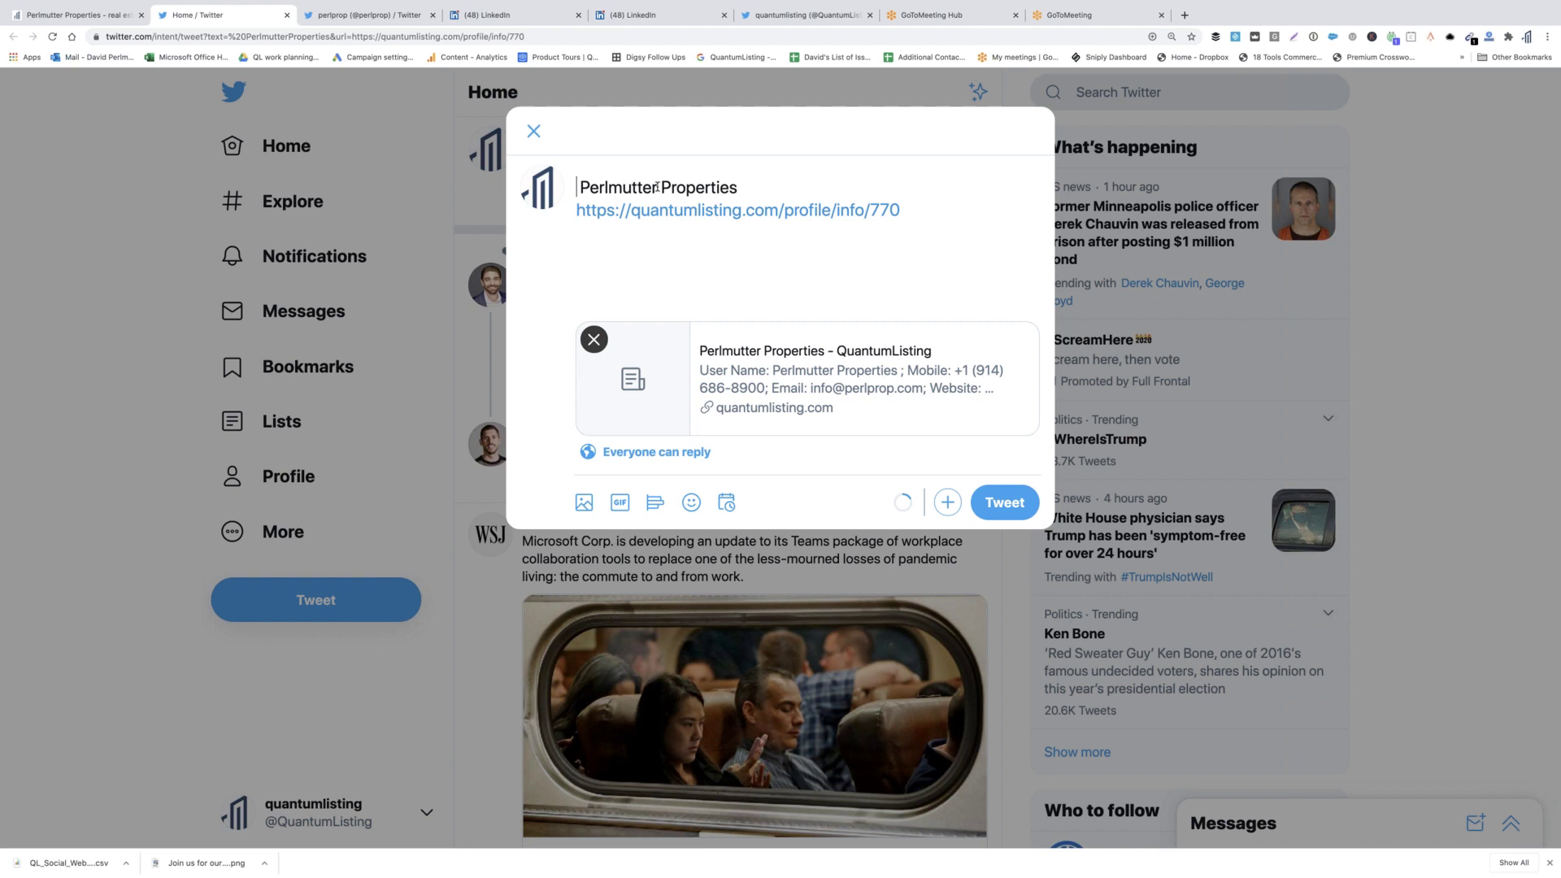
{"action": "type", "text": "Have a look"}
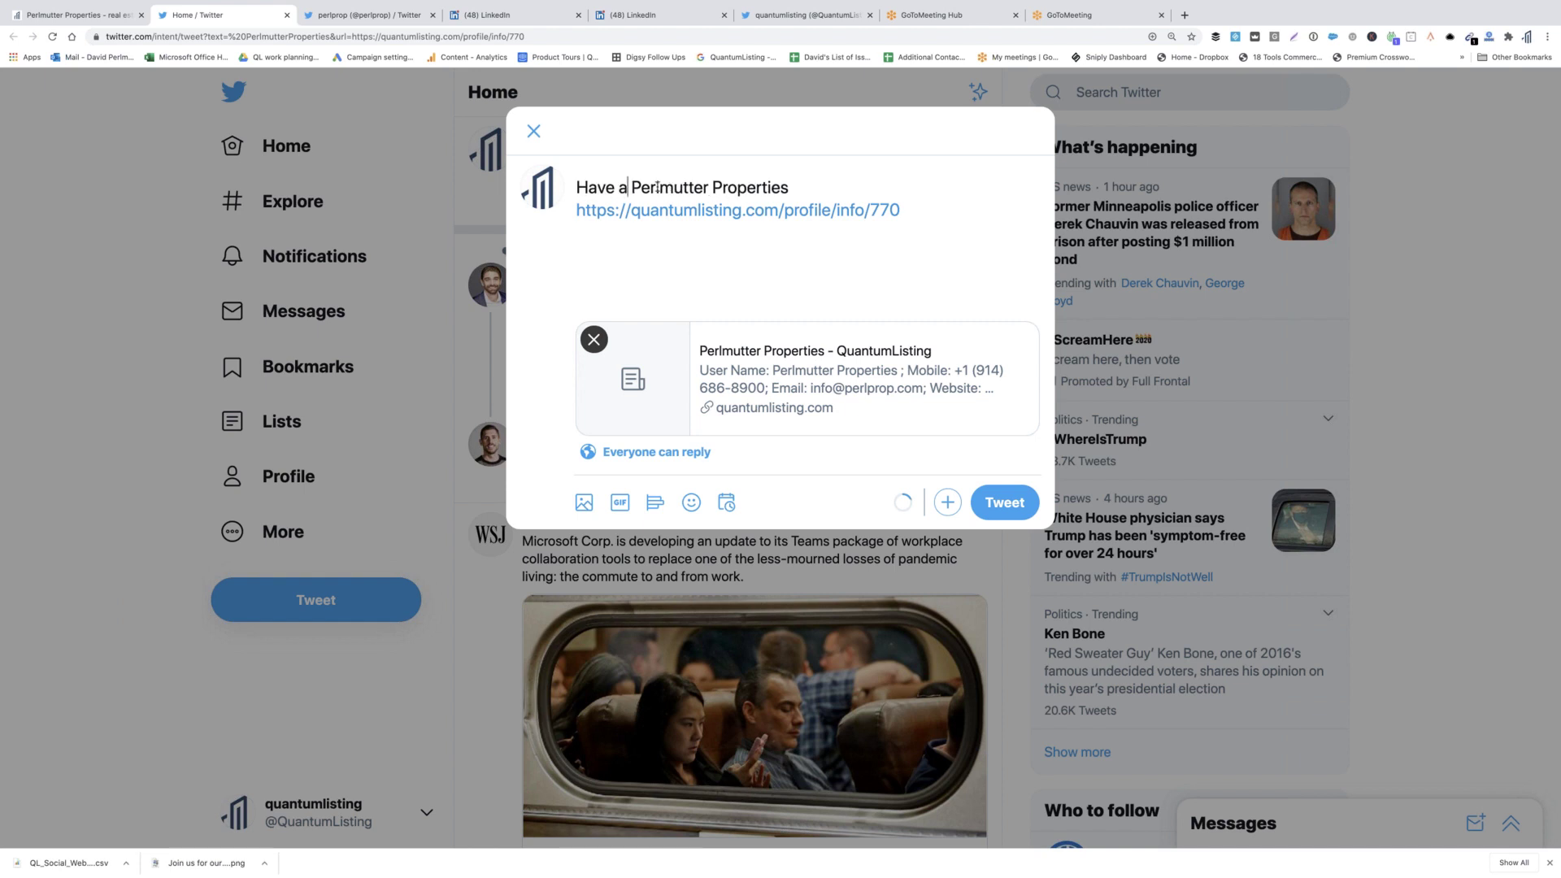
{"action": "type", "text": " at"}
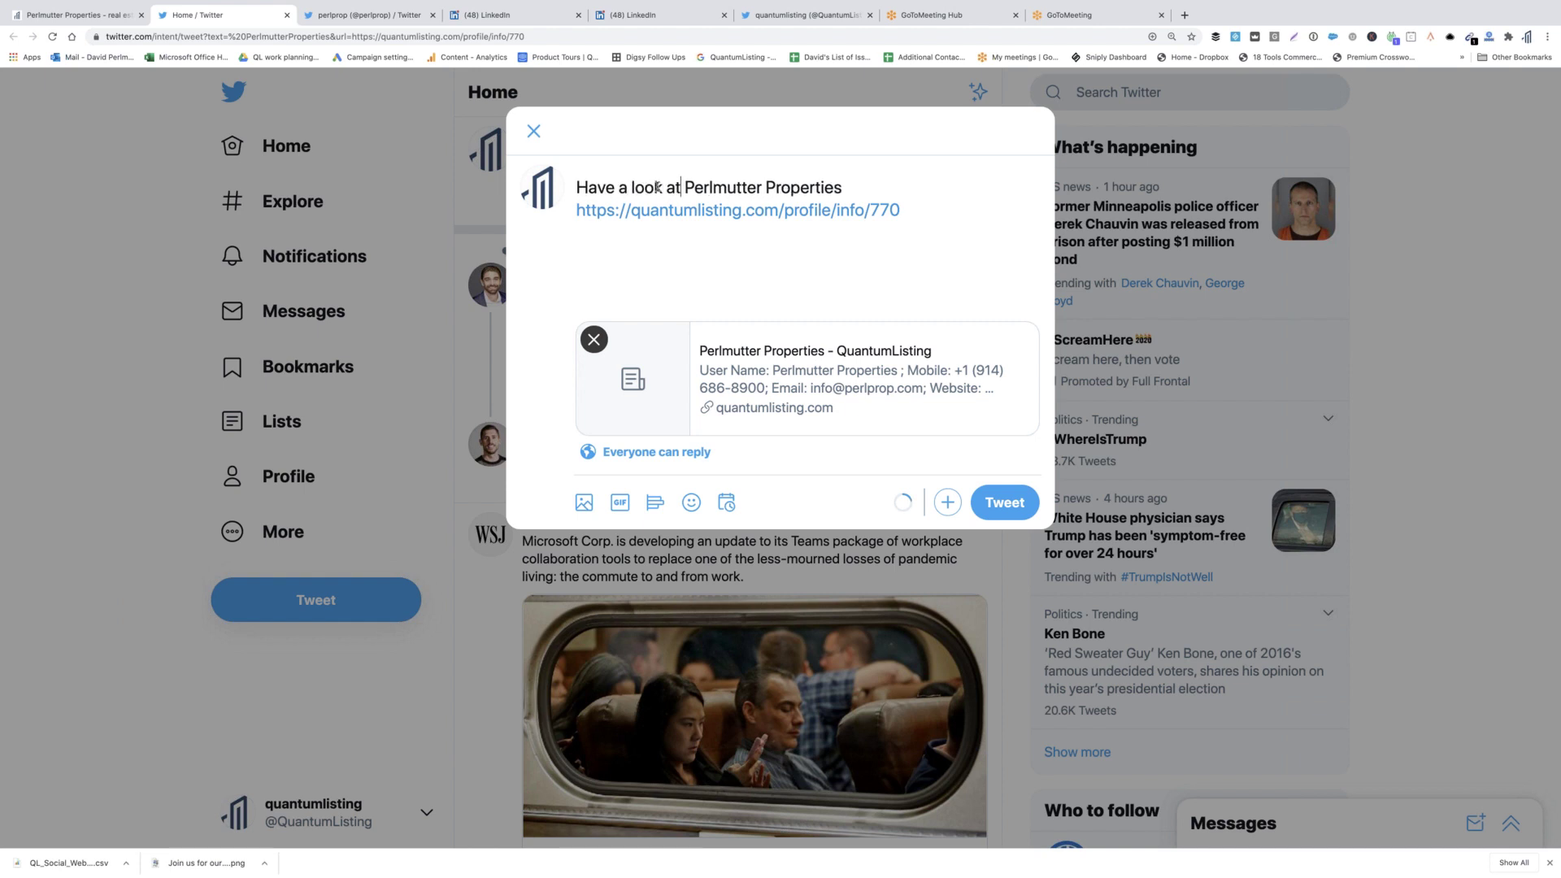
{"action": "key", "text": "Right"}
{"action": "key", "text": "Right"}
{"action": "key", "text": "Right"}
{"action": "key", "text": "Right"}
{"action": "key", "text": "Right"}
{"action": "key", "text": "Right"}
{"action": "key", "text": "Right"}
{"action": "key", "text": "Right"}
{"action": "key", "text": "Right"}
{"action": "key", "text": "Right"}
{"action": "key", "text": "Right"}
{"action": "key", "text": "Right"}
{"action": "key", "text": "Right"}
{"action": "key", "text": "Right"}
{"action": "key", "text": "Right"}
{"action": "key", "text": "Right"}
{"action": "key", "text": "Right"}
{"action": "key", "text": "Right"}
{"action": "key", "text": "Right"}
{"action": "key", "text": "Right"}
{"action": "key", "text": "Right"}
{"action": "type", "text": "listings"}
{"action": "left_click", "coordinate": [1005, 503]}
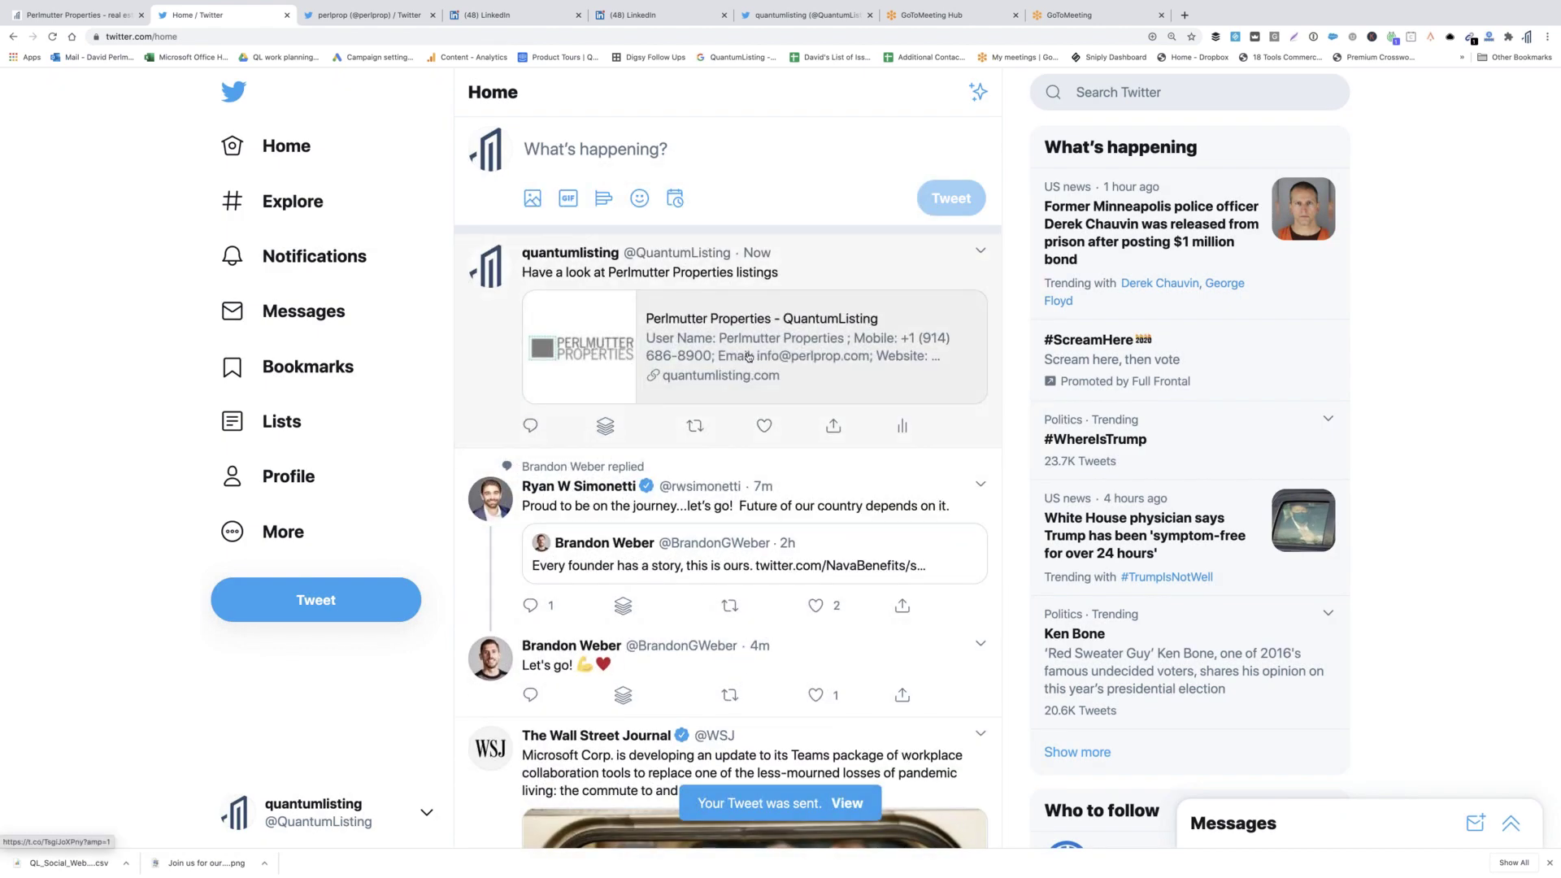
Follow the tweet's link card to the Perlmutter Properties profile and show its sharing options.
{"action": "left_click", "coordinate": [813, 362]}
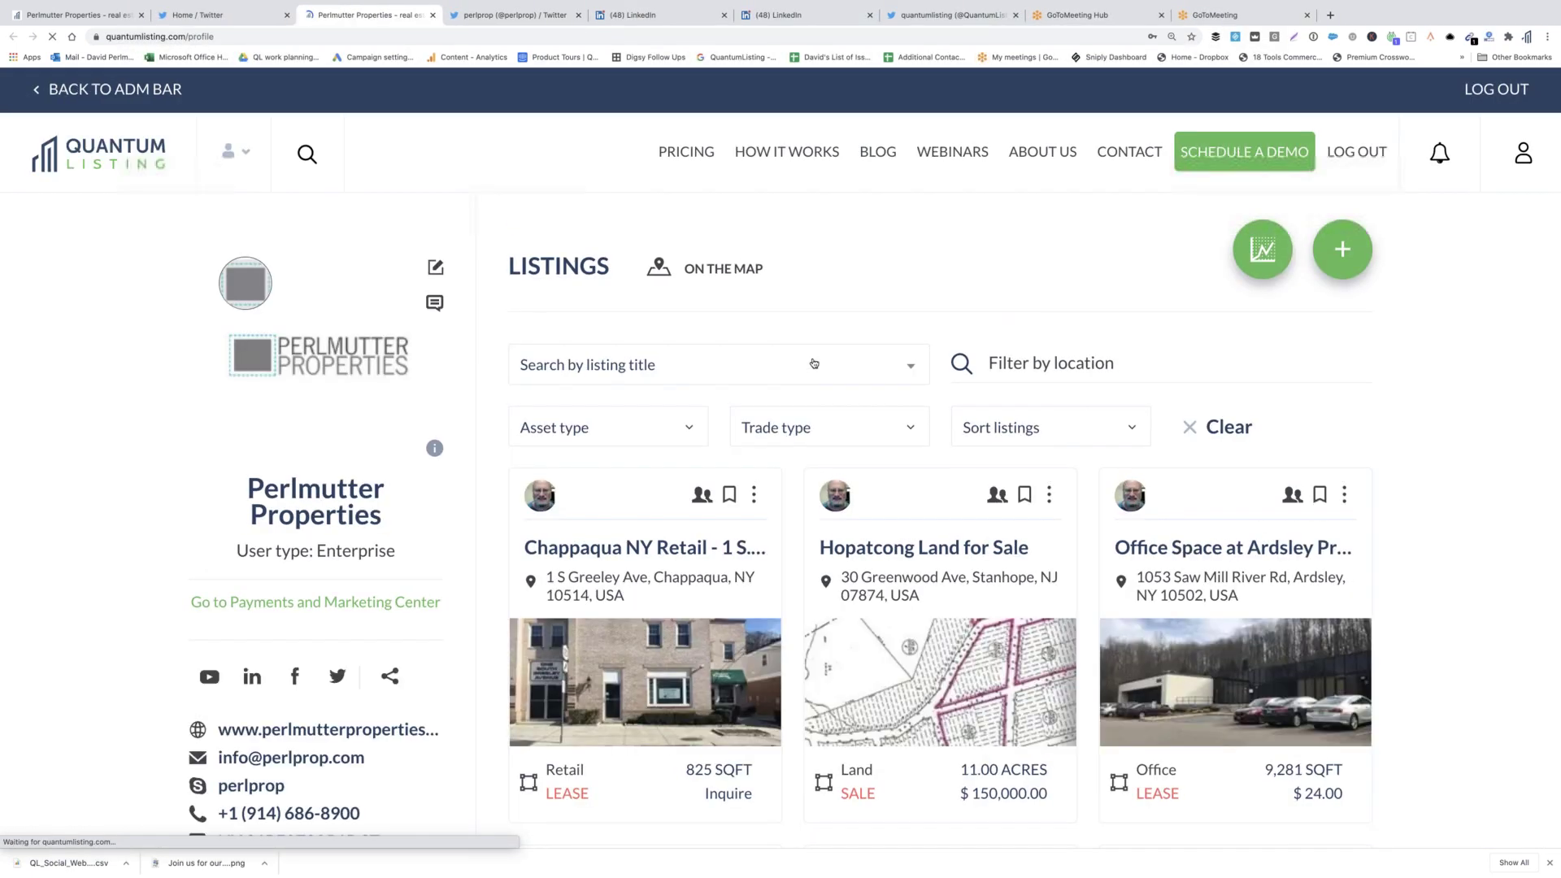
{"action": "scroll", "coordinate": [737, 501], "scroll_direction": "down", "scroll_amount": 3}
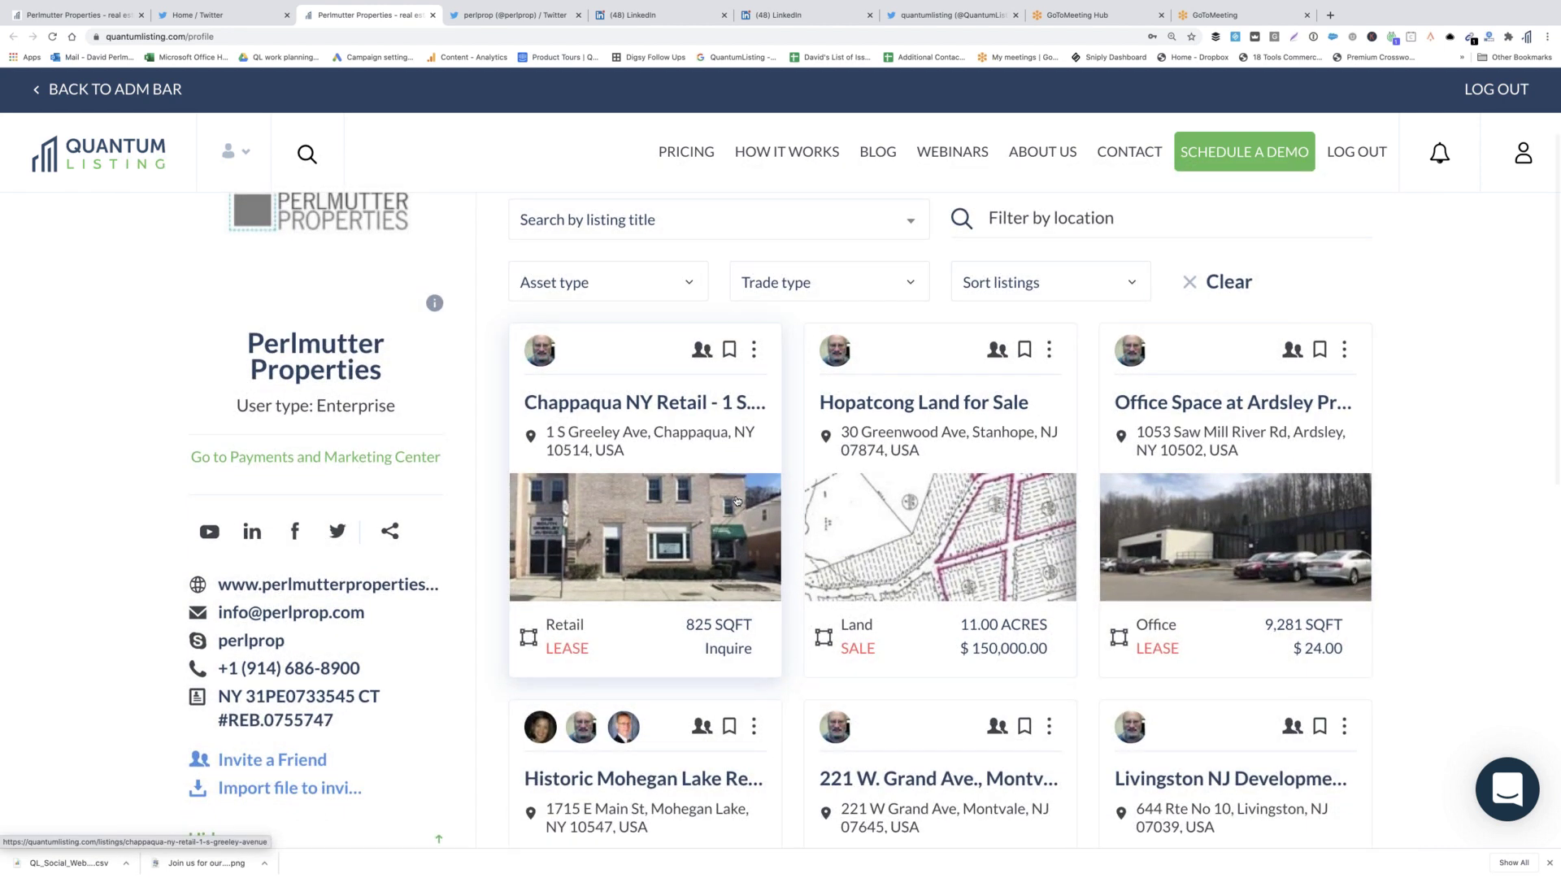
{"action": "scroll", "coordinate": [737, 501], "scroll_direction": "down", "scroll_amount": 2}
{"action": "scroll", "coordinate": [737, 500], "scroll_direction": "down", "scroll_amount": 1}
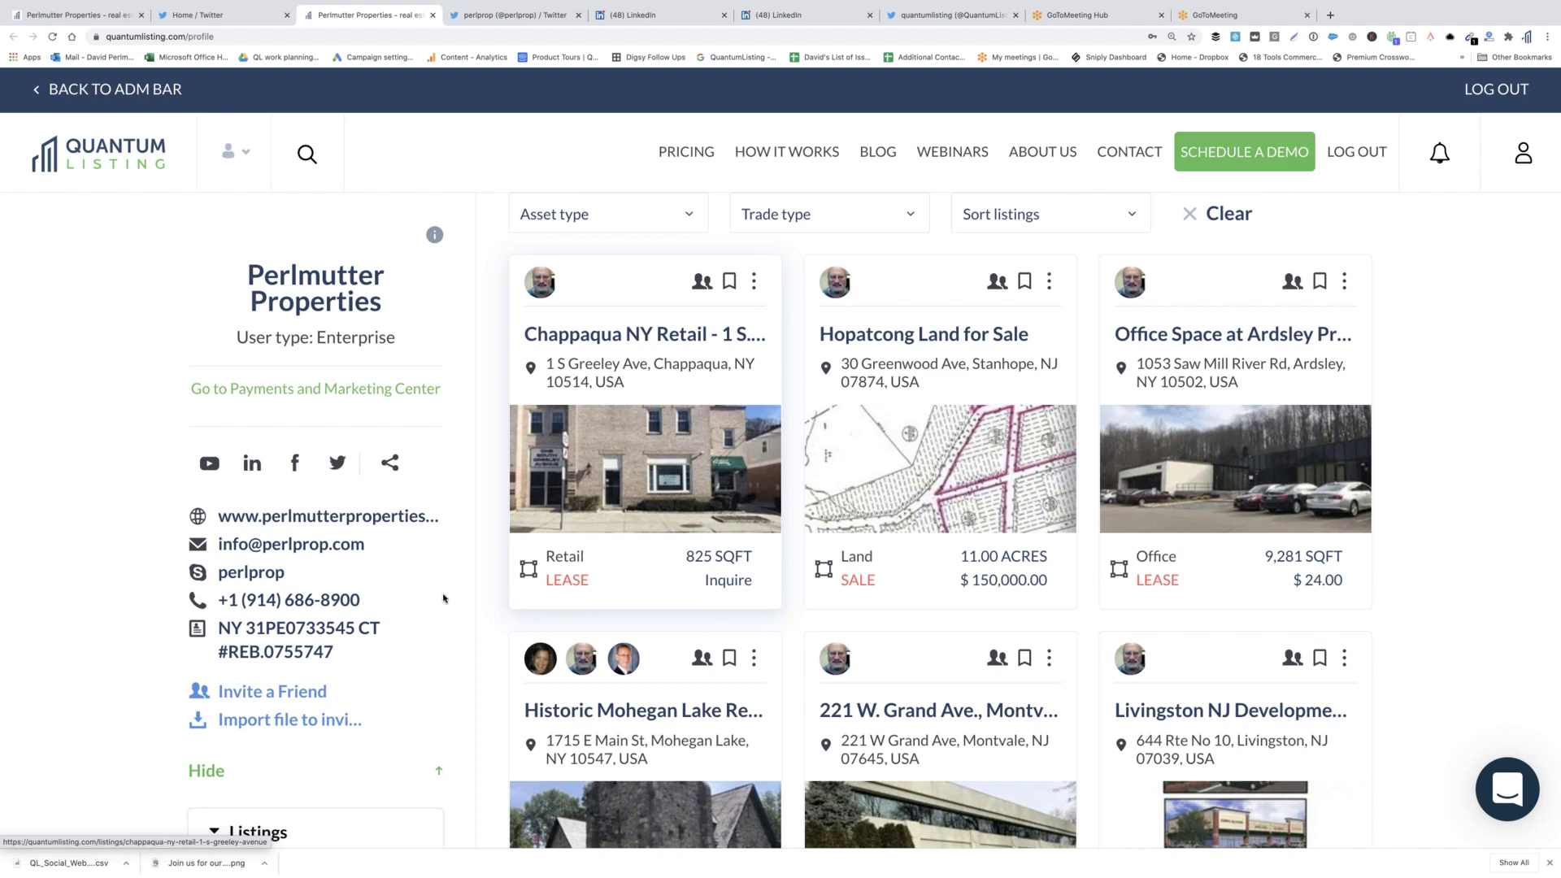
{"action": "left_click", "coordinate": [389, 463]}
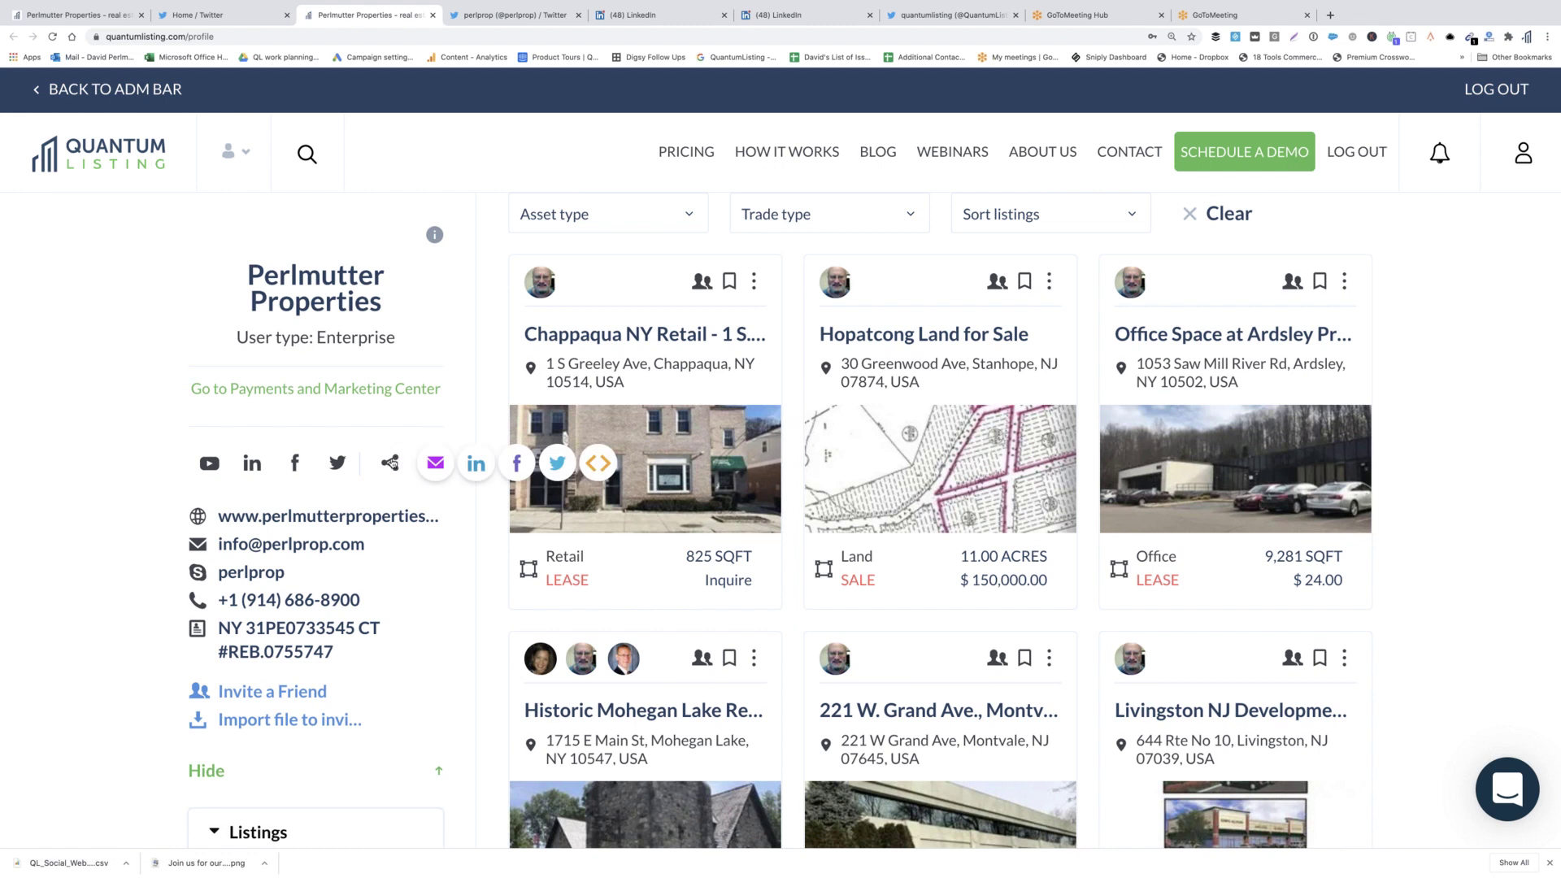
Start a Facebook share of the profile and review the post's Public audience and Your Story settings.
{"action": "left_click", "coordinate": [518, 465]}
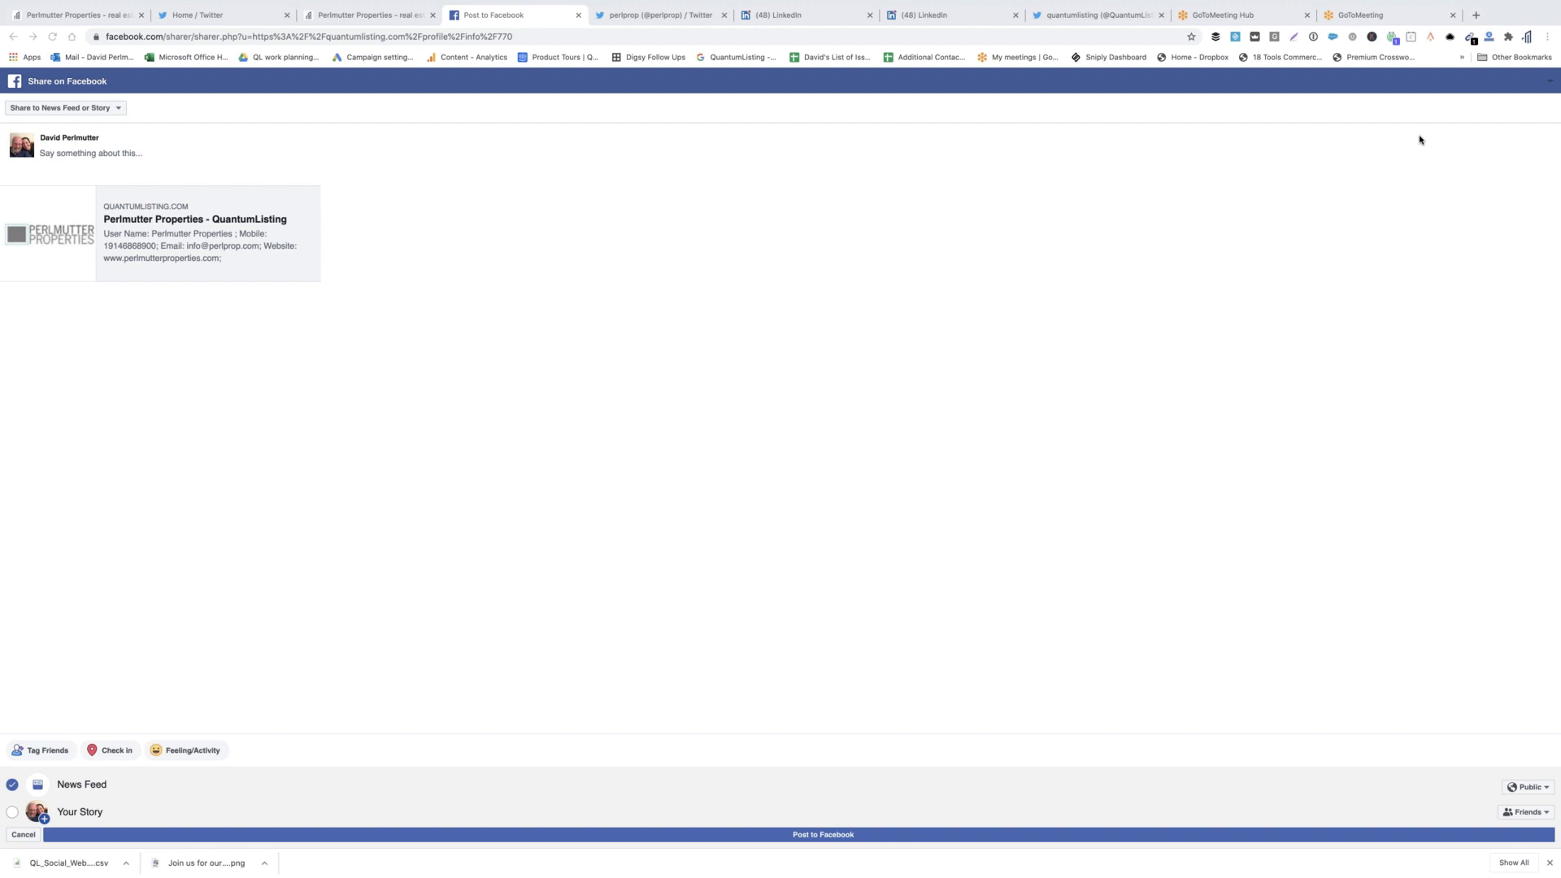
{"action": "mouse_move", "coordinate": [1200, 3]}
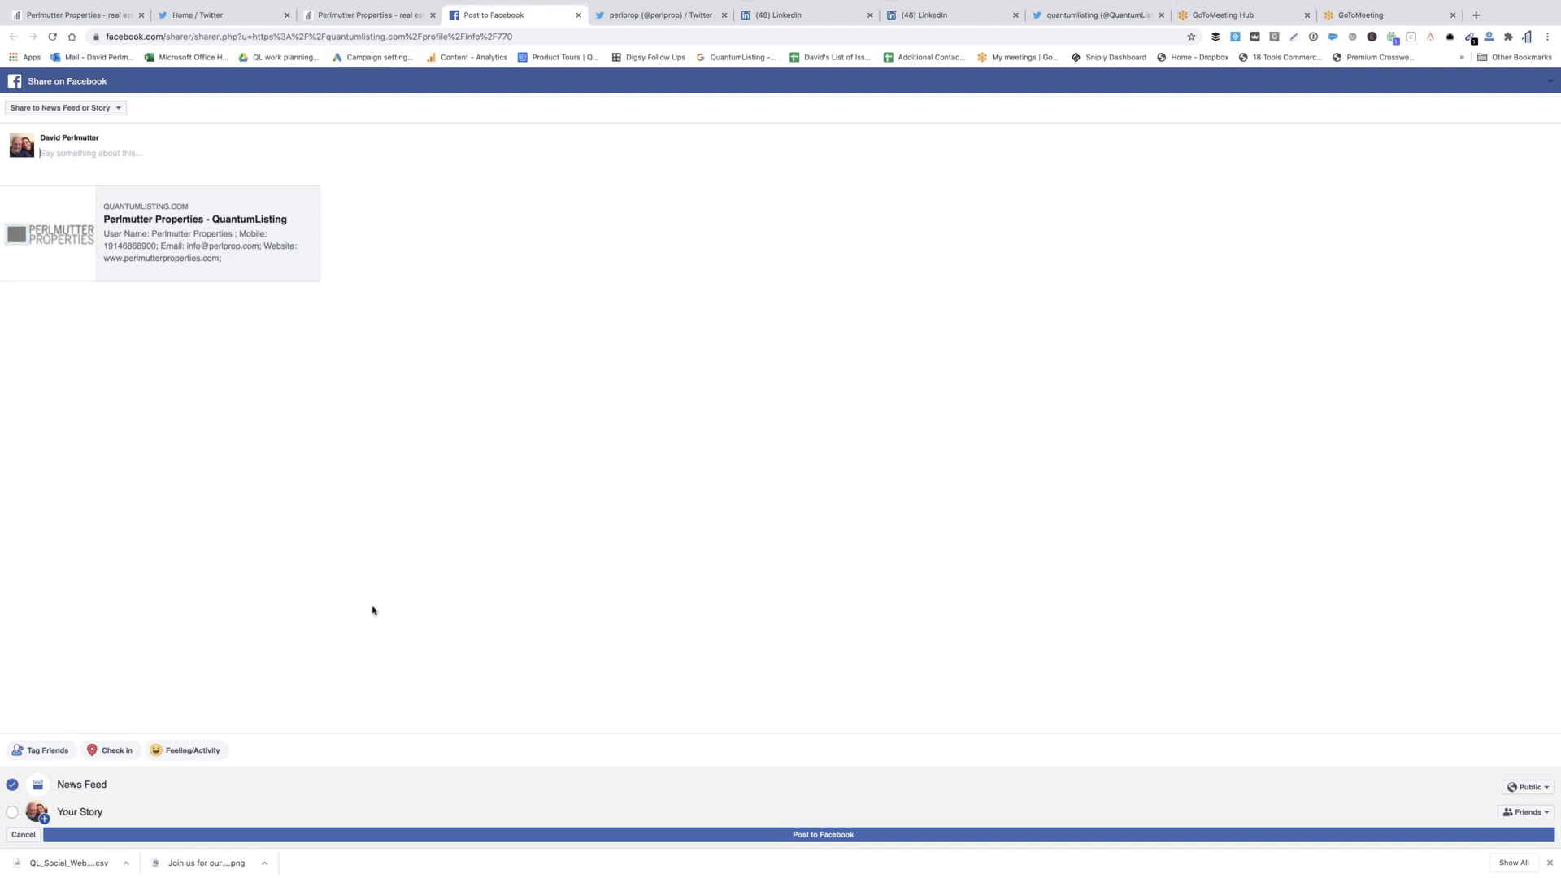
{"action": "left_click", "coordinate": [1543, 815]}
{"action": "left_click", "coordinate": [1526, 787]}
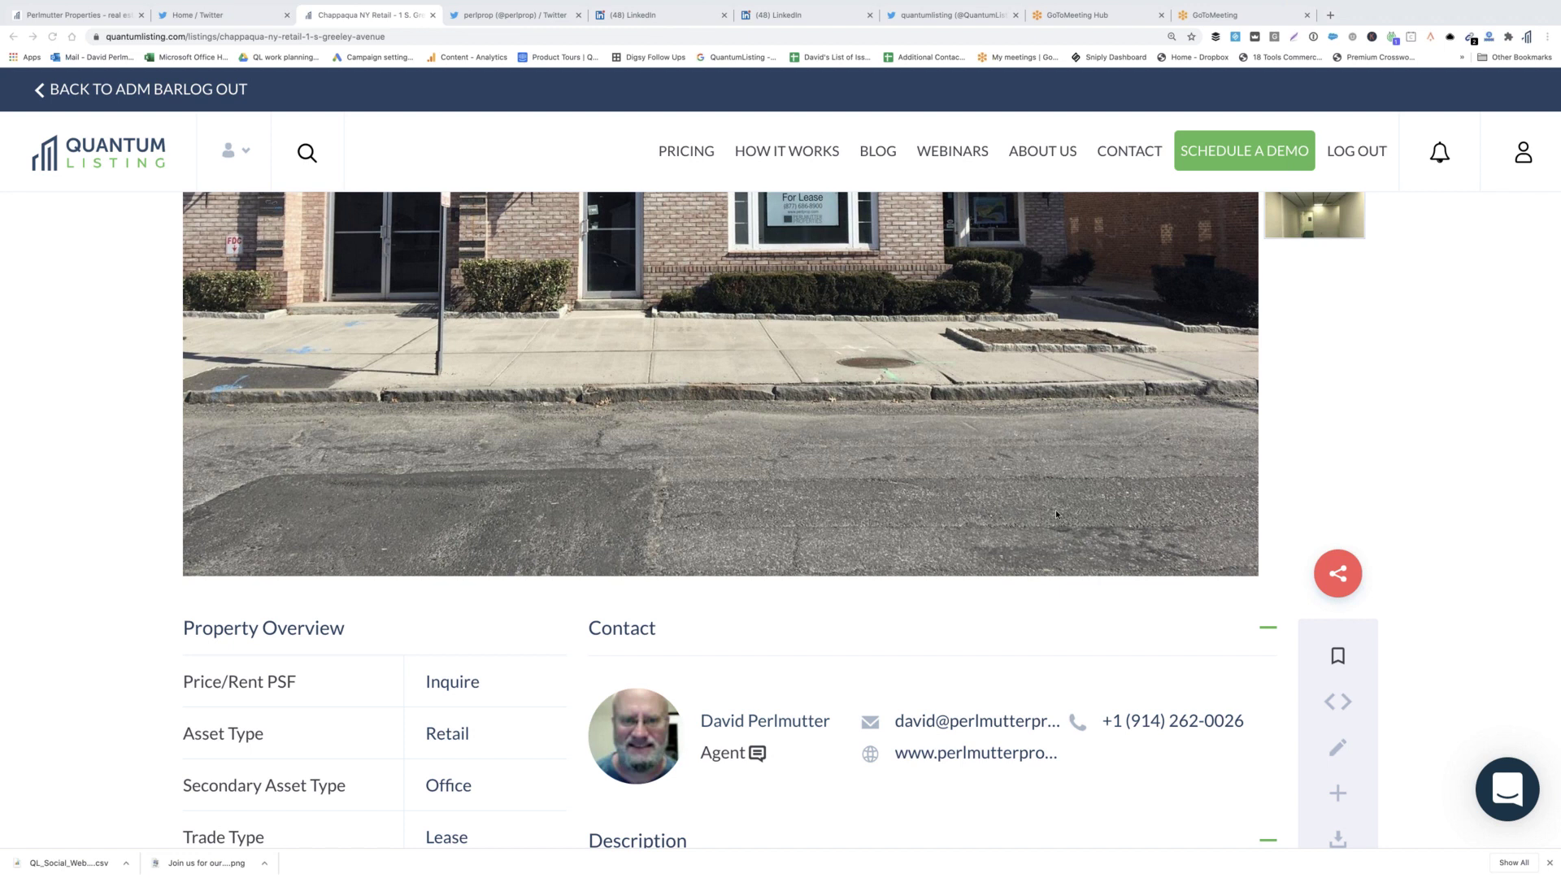
Reveal the column of share icons on the Chappaqua NY Retail listing page.
{"action": "left_click", "coordinate": [1338, 575]}
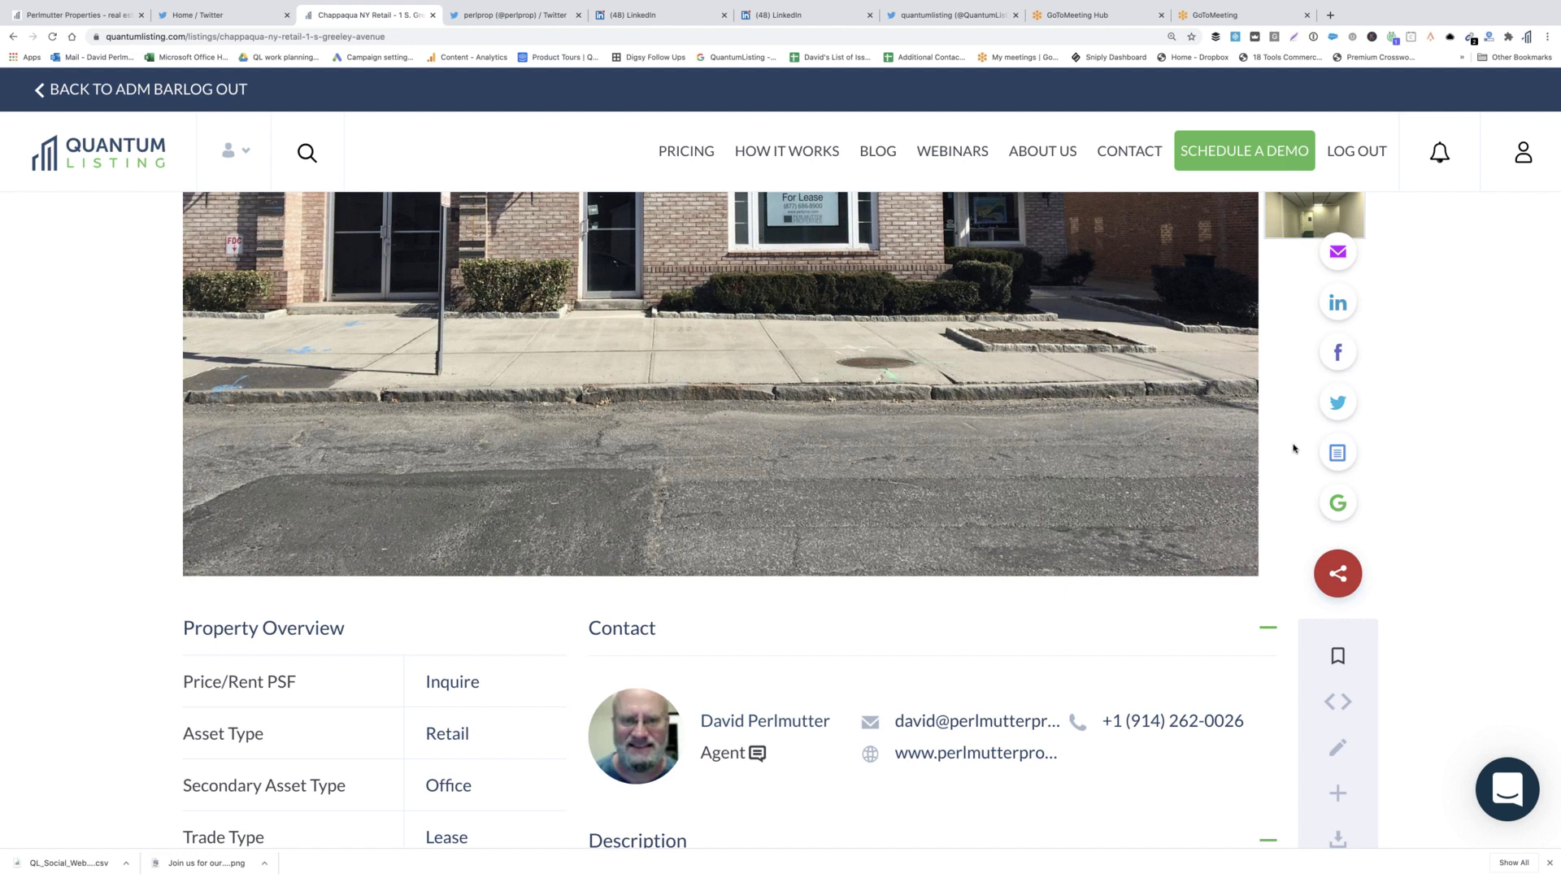
Tweet the pre-filled 'Chappaqua NY Retail - 1 S. Greeley Avenue' listing post.
{"action": "scroll", "coordinate": [1293, 448], "scroll_direction": "up", "scroll_amount": 2}
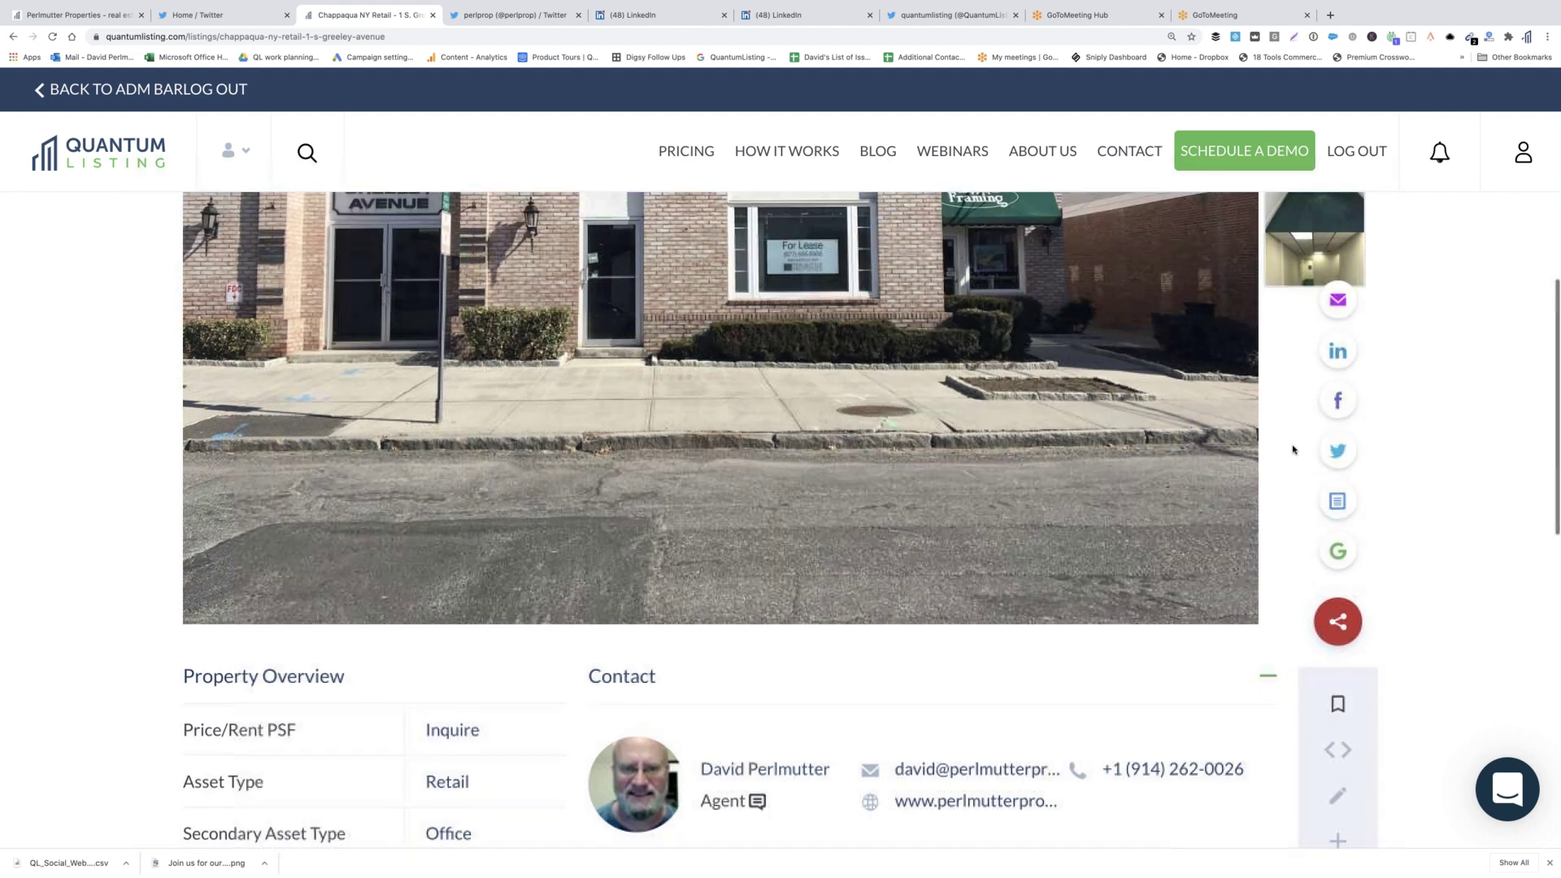
{"action": "left_click", "coordinate": [1338, 459]}
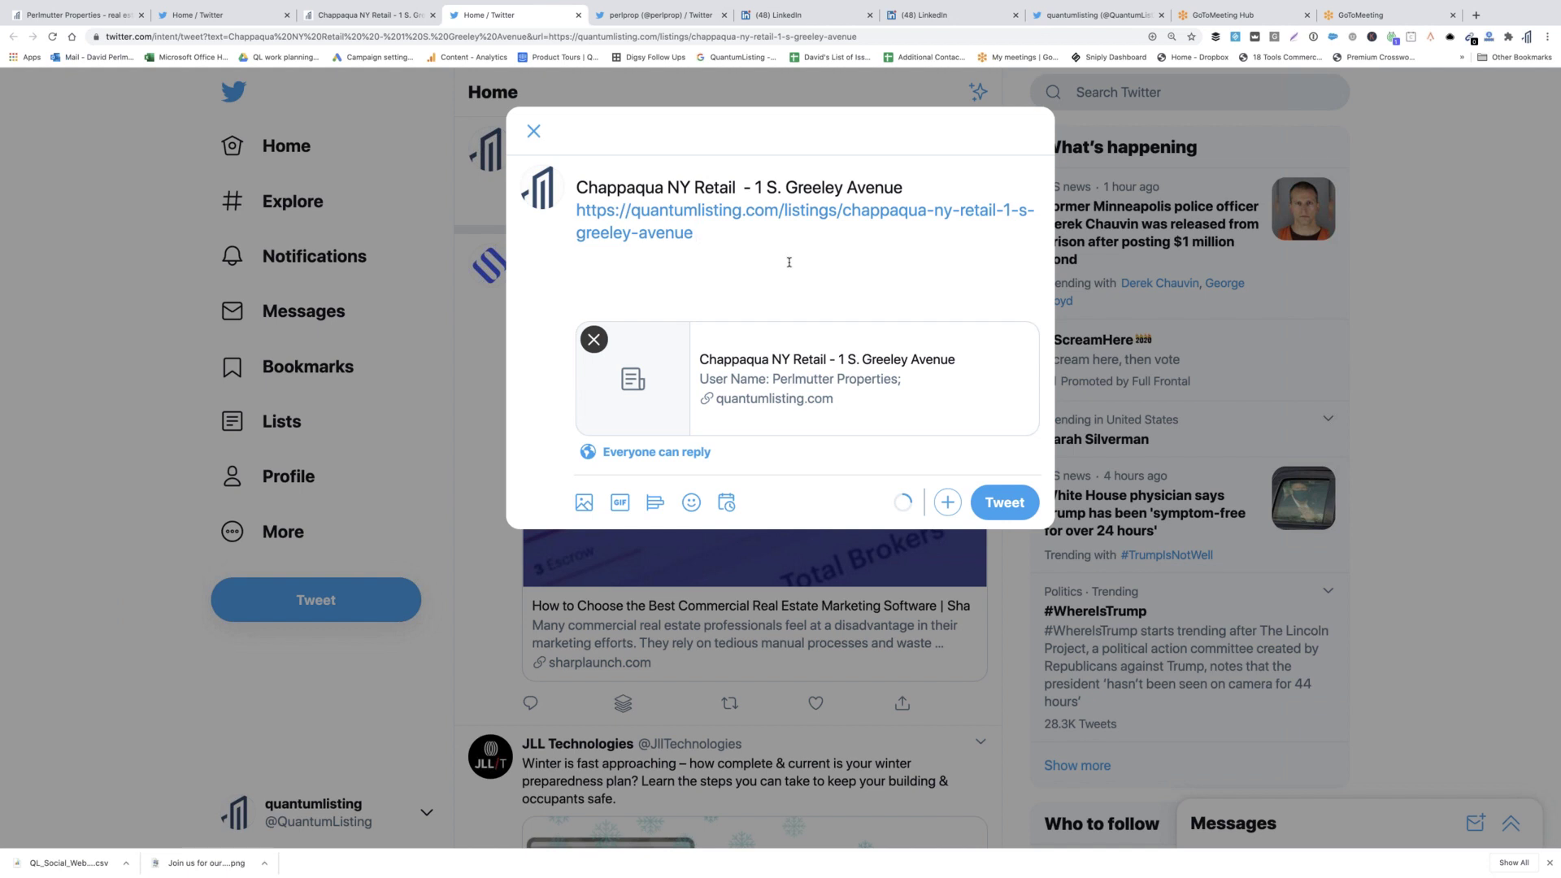
{"action": "left_click", "coordinate": [988, 496]}
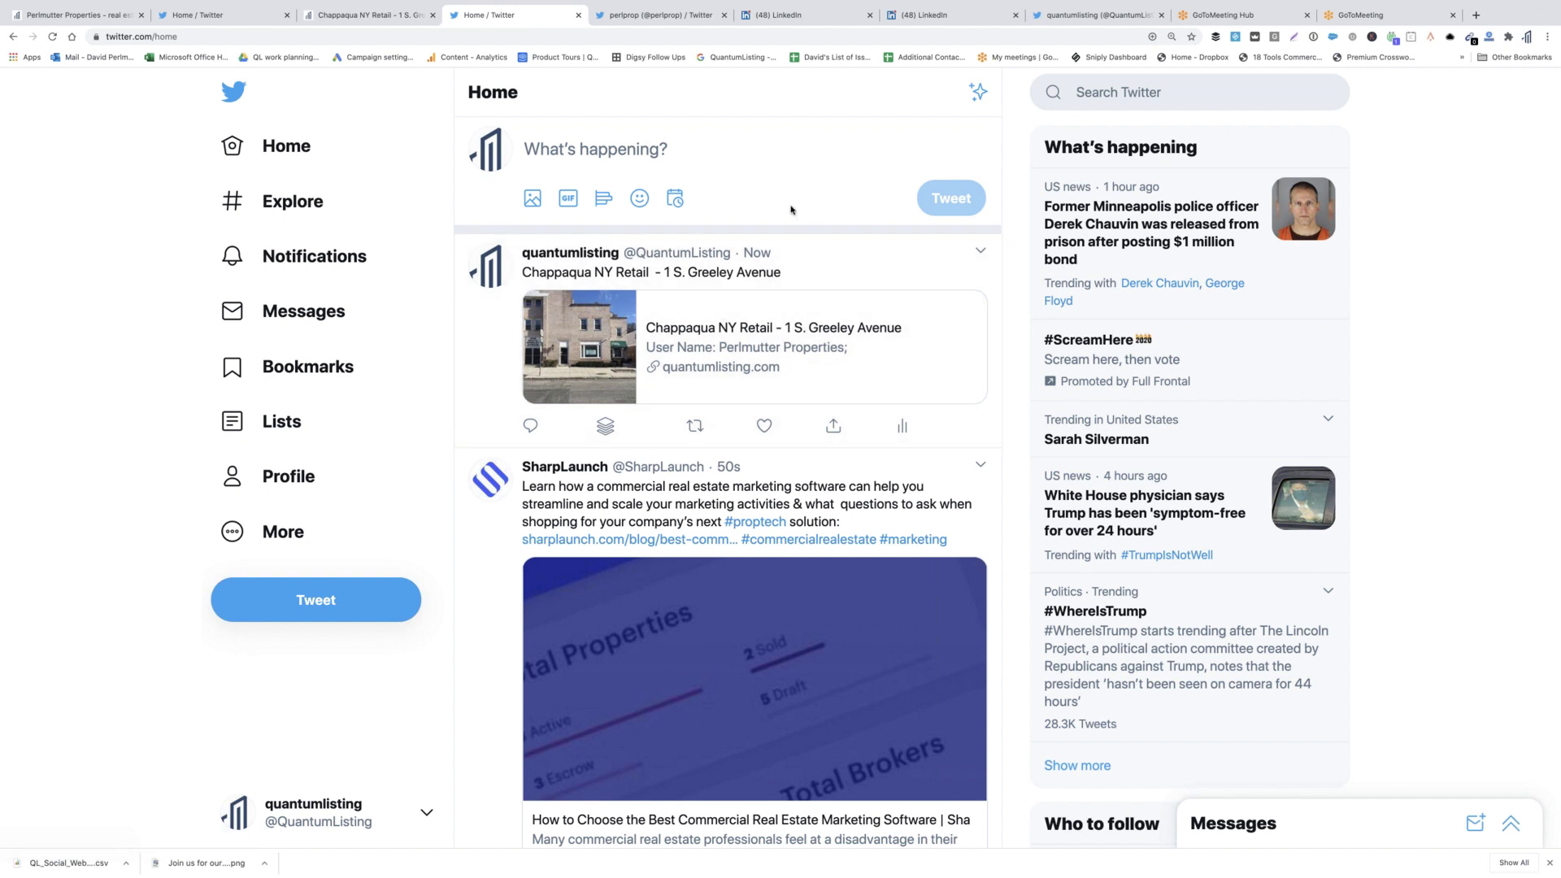
Return to the listing tab and open the Perlmutter Properties profile page.
{"action": "left_click", "coordinate": [387, 19]}
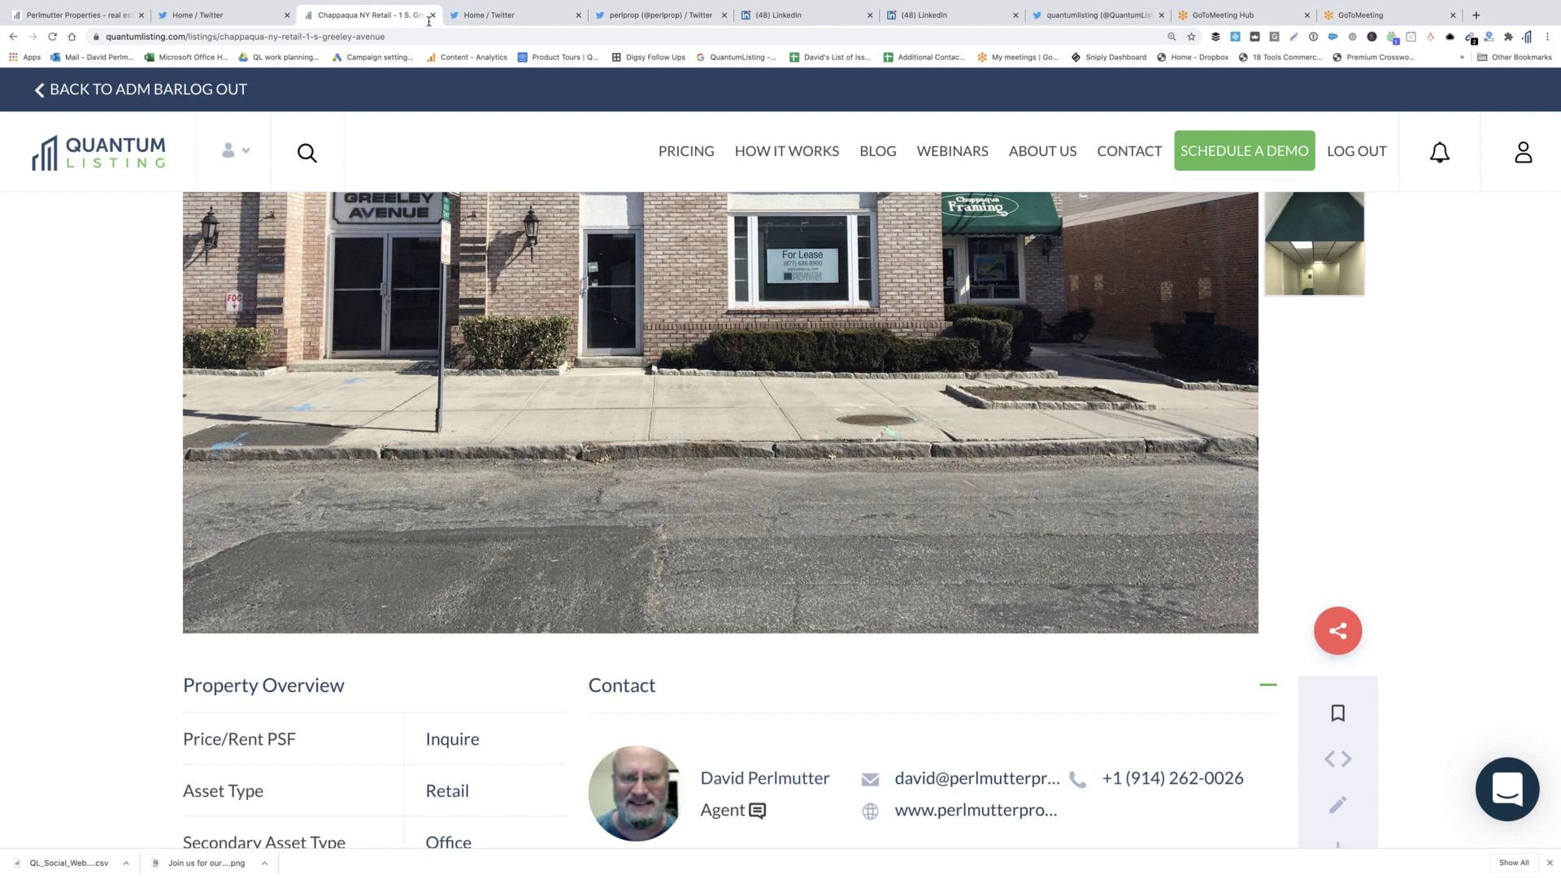
{"action": "mouse_move", "coordinate": [1140, 421]}
{"action": "left_click", "coordinate": [1522, 157]}
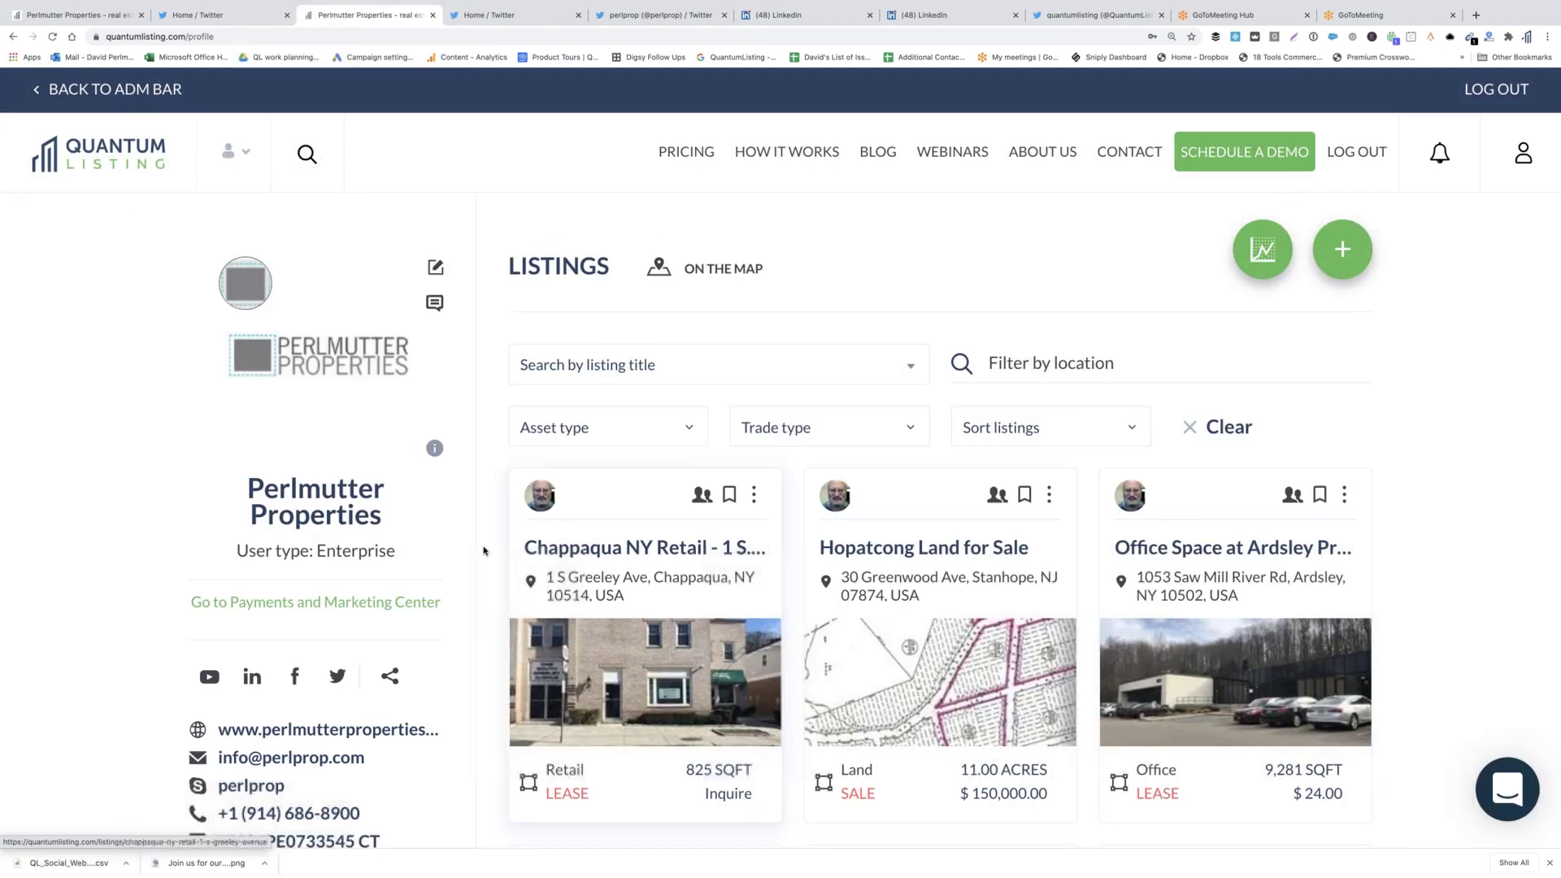
Scroll down the profile and collapse the sidebar's Listings section.
{"action": "scroll", "coordinate": [103, 637], "scroll_direction": "down", "scroll_amount": 6}
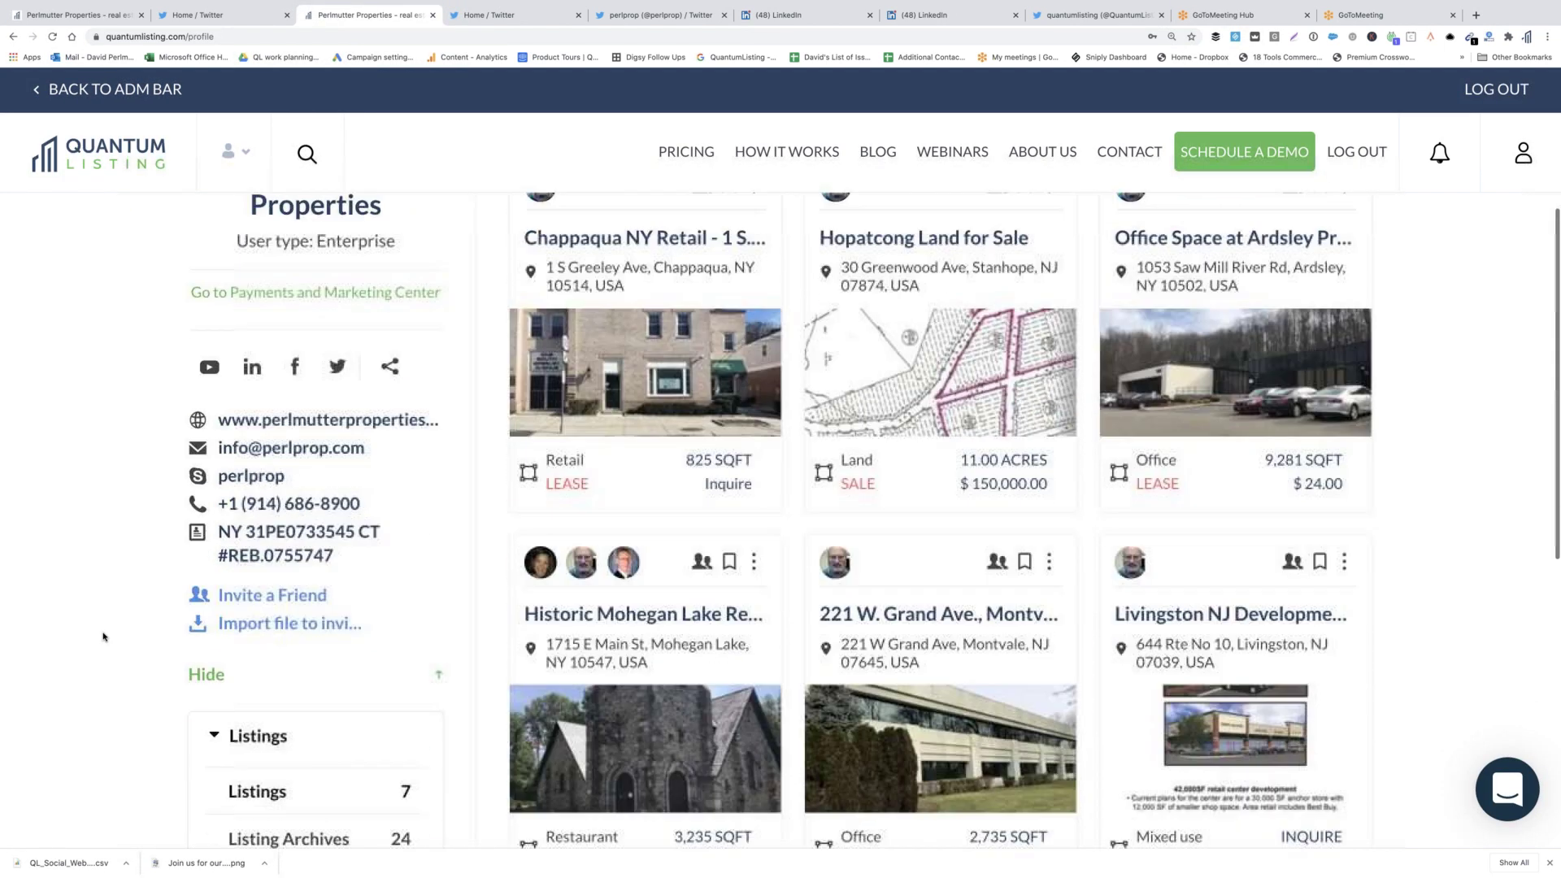
{"action": "scroll", "coordinate": [105, 632], "scroll_direction": "down", "scroll_amount": 1}
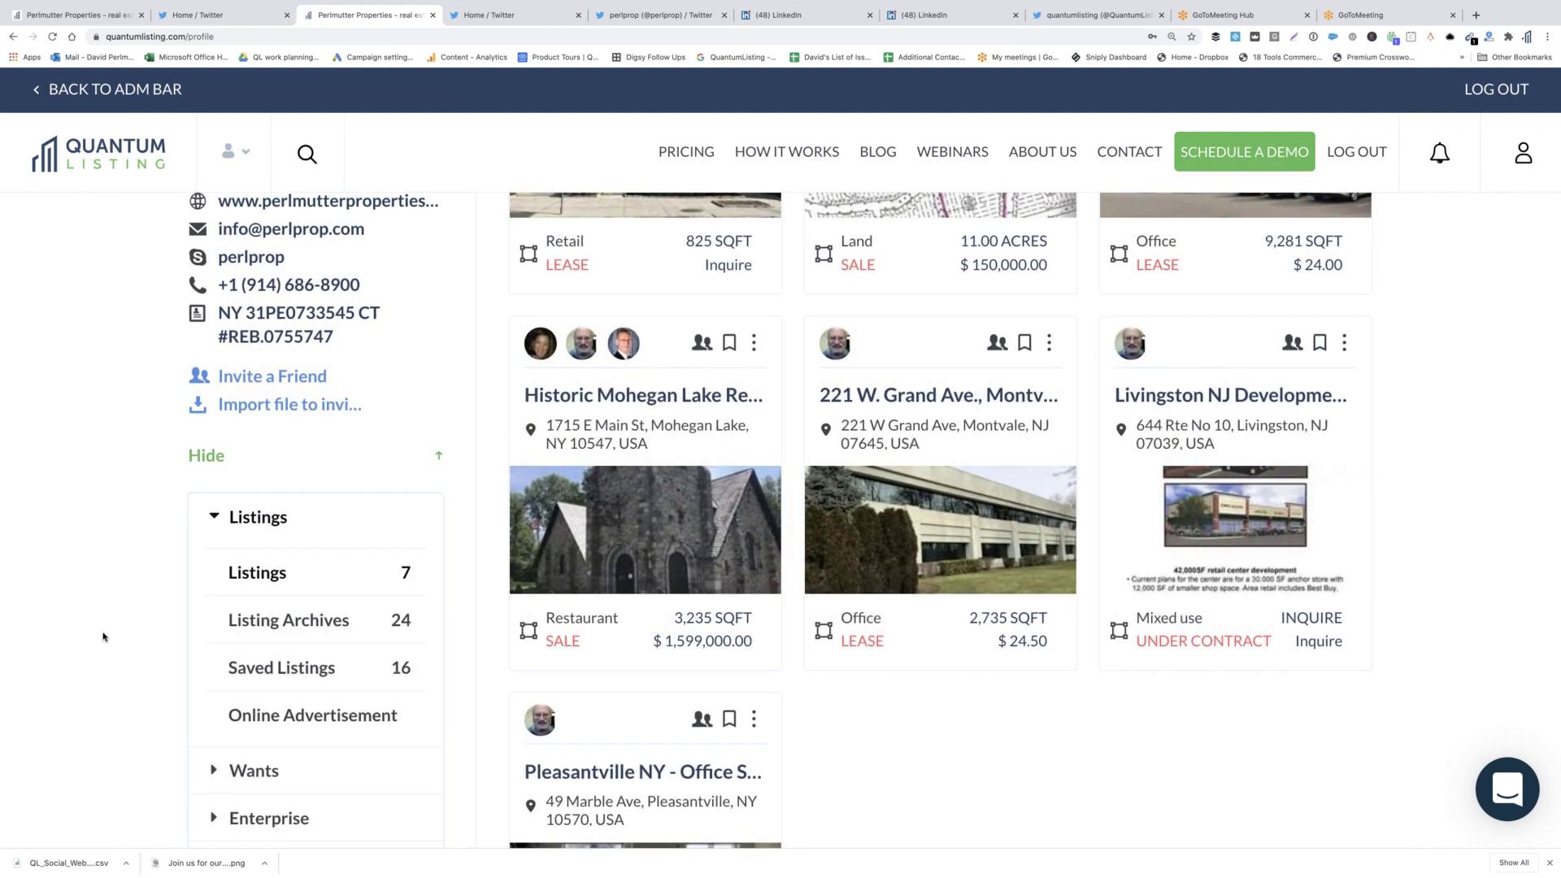
{"action": "scroll", "coordinate": [113, 605], "scroll_direction": "down", "scroll_amount": 1}
{"action": "left_click", "coordinate": [214, 485]}
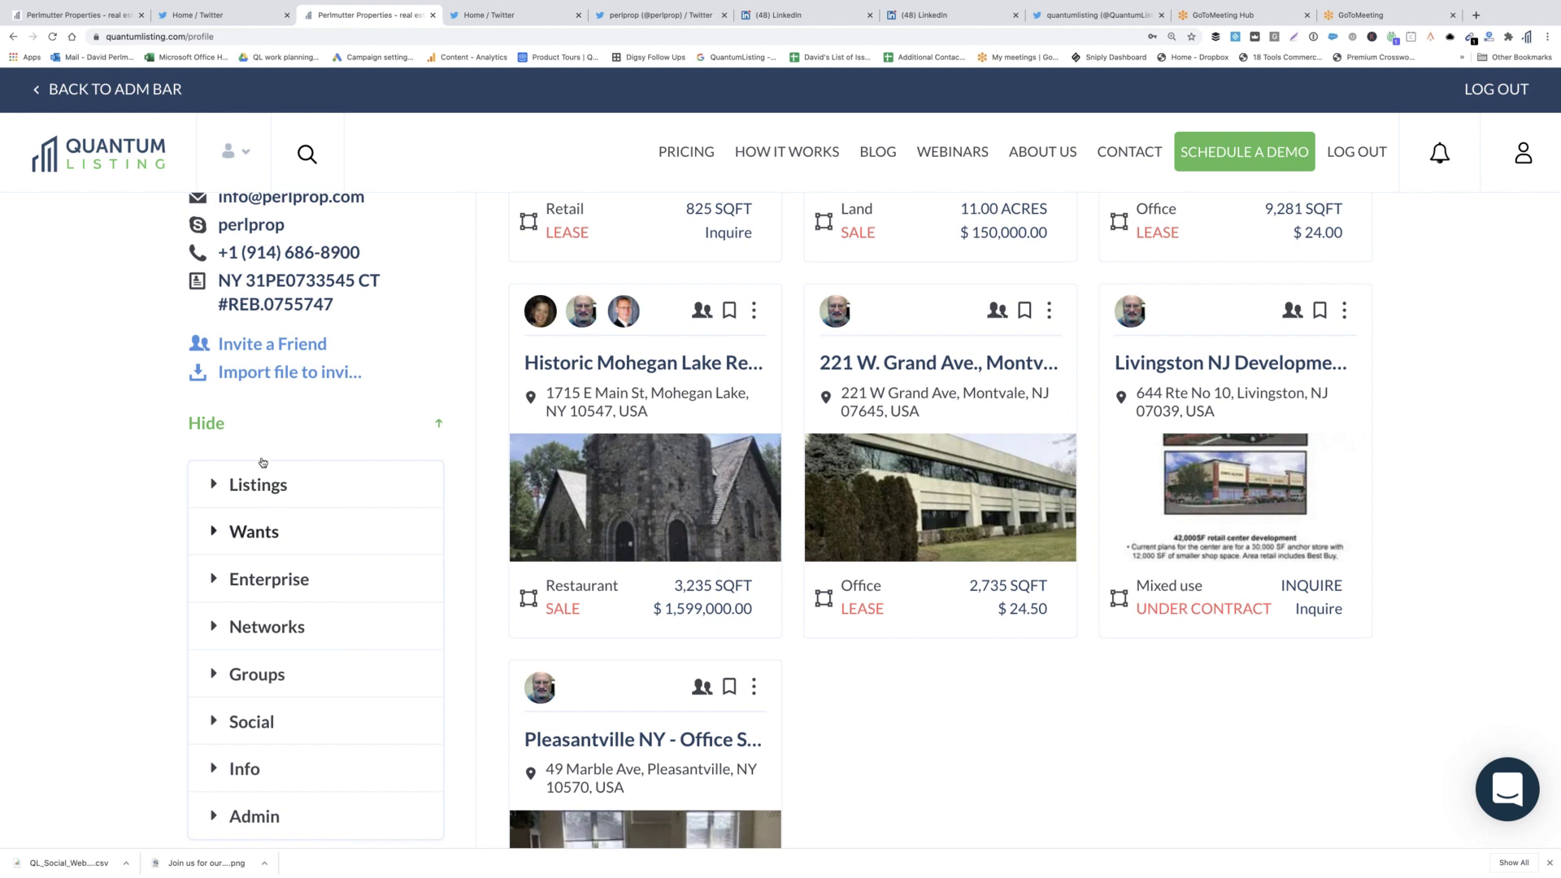
Toggle the Listings section, expand Wants, and open the Wants page with its 4 wanted properties.
{"action": "left_click", "coordinate": [230, 487]}
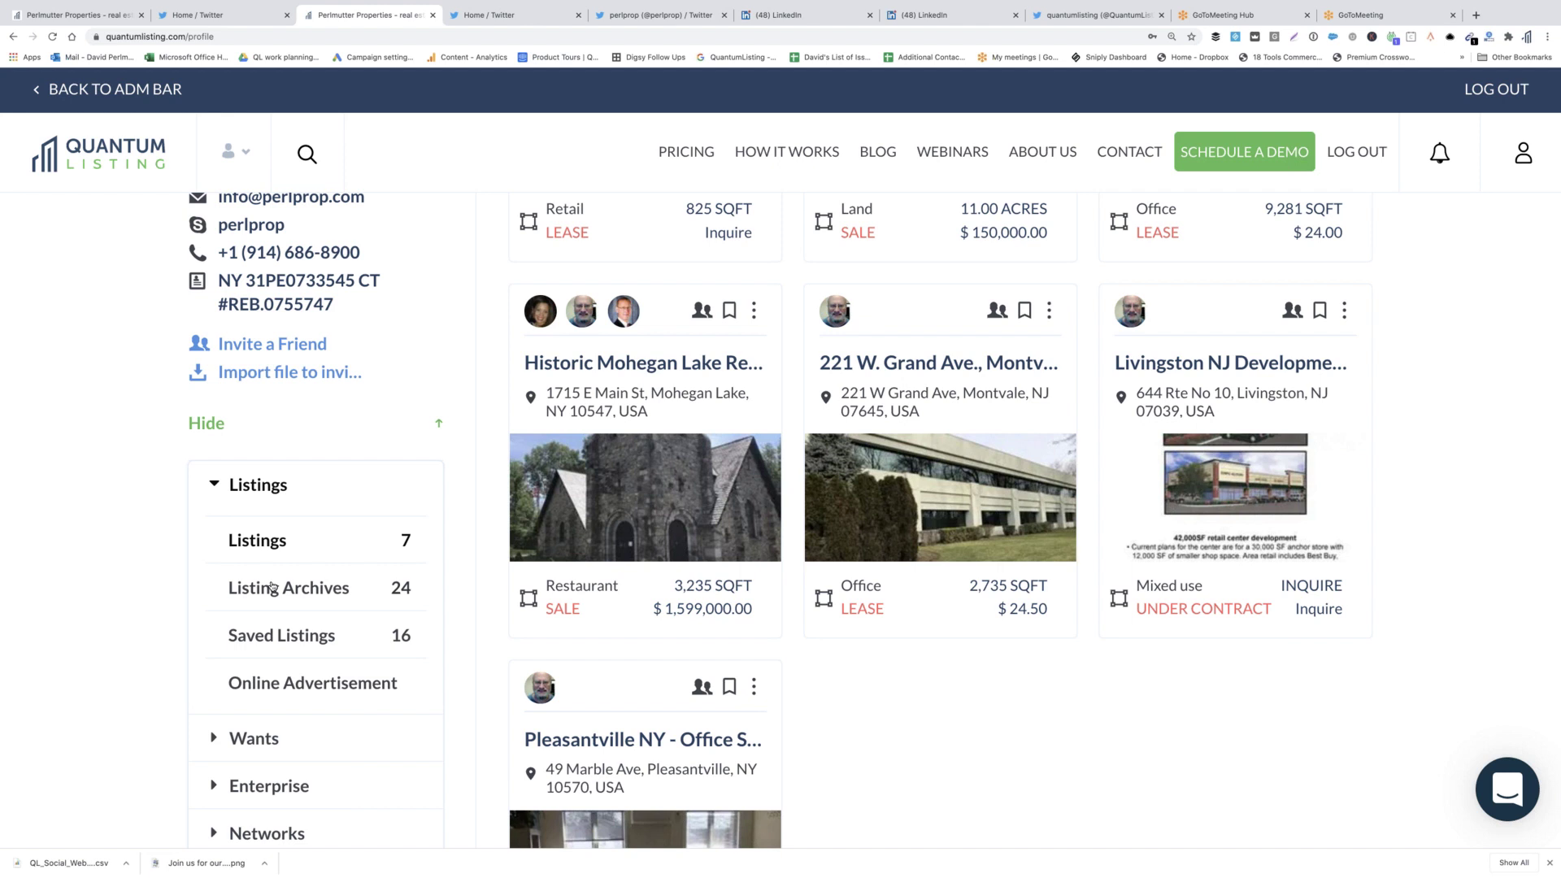
{"action": "left_click", "coordinate": [232, 487]}
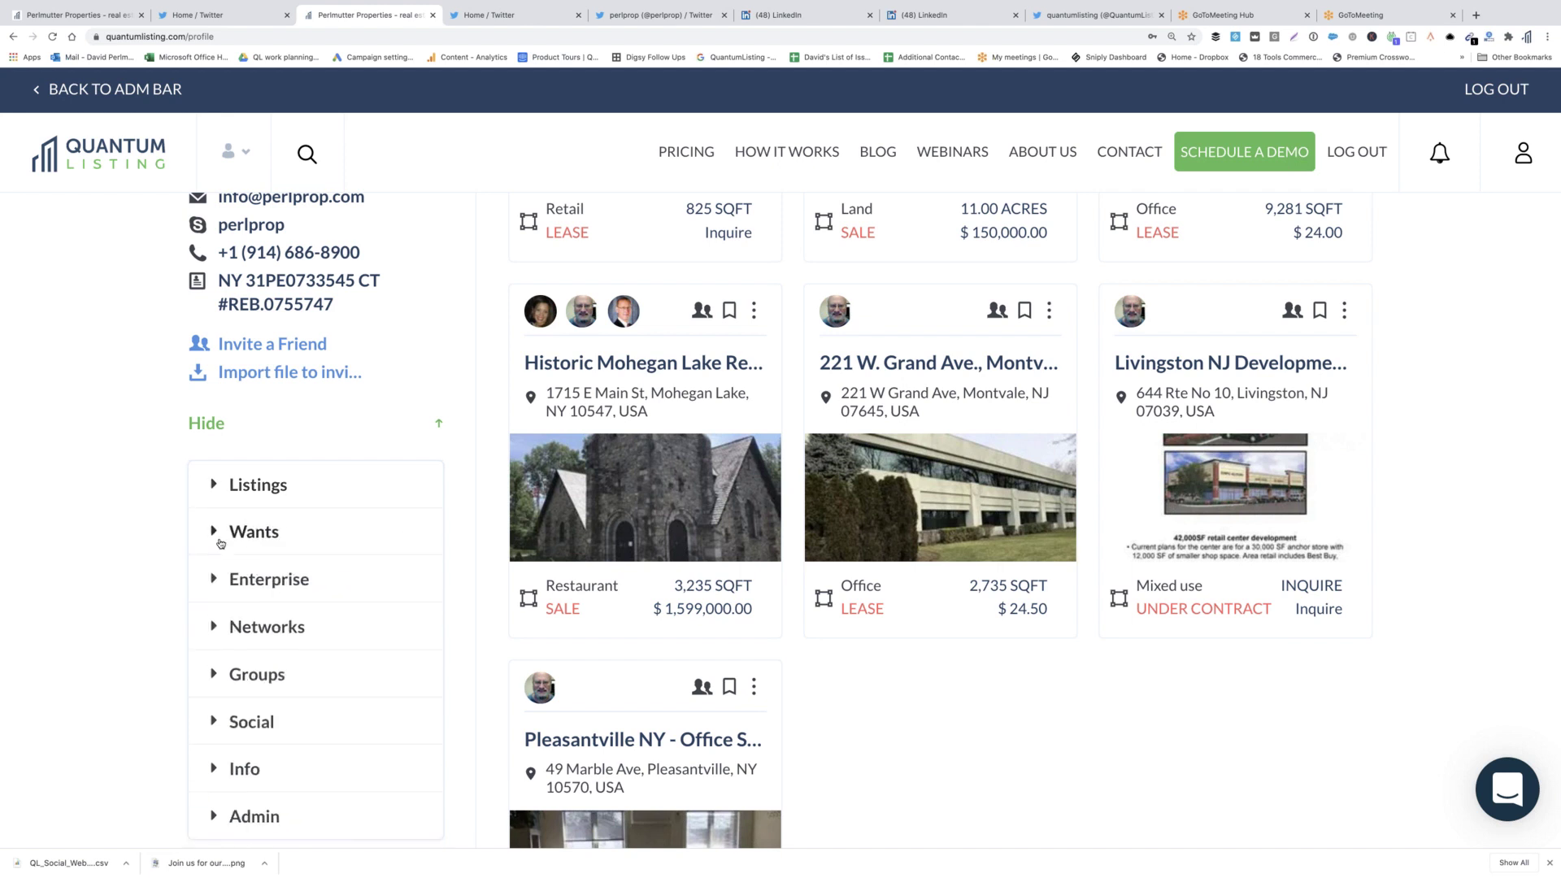
{"action": "left_click", "coordinate": [219, 532]}
{"action": "left_click", "coordinate": [269, 591]}
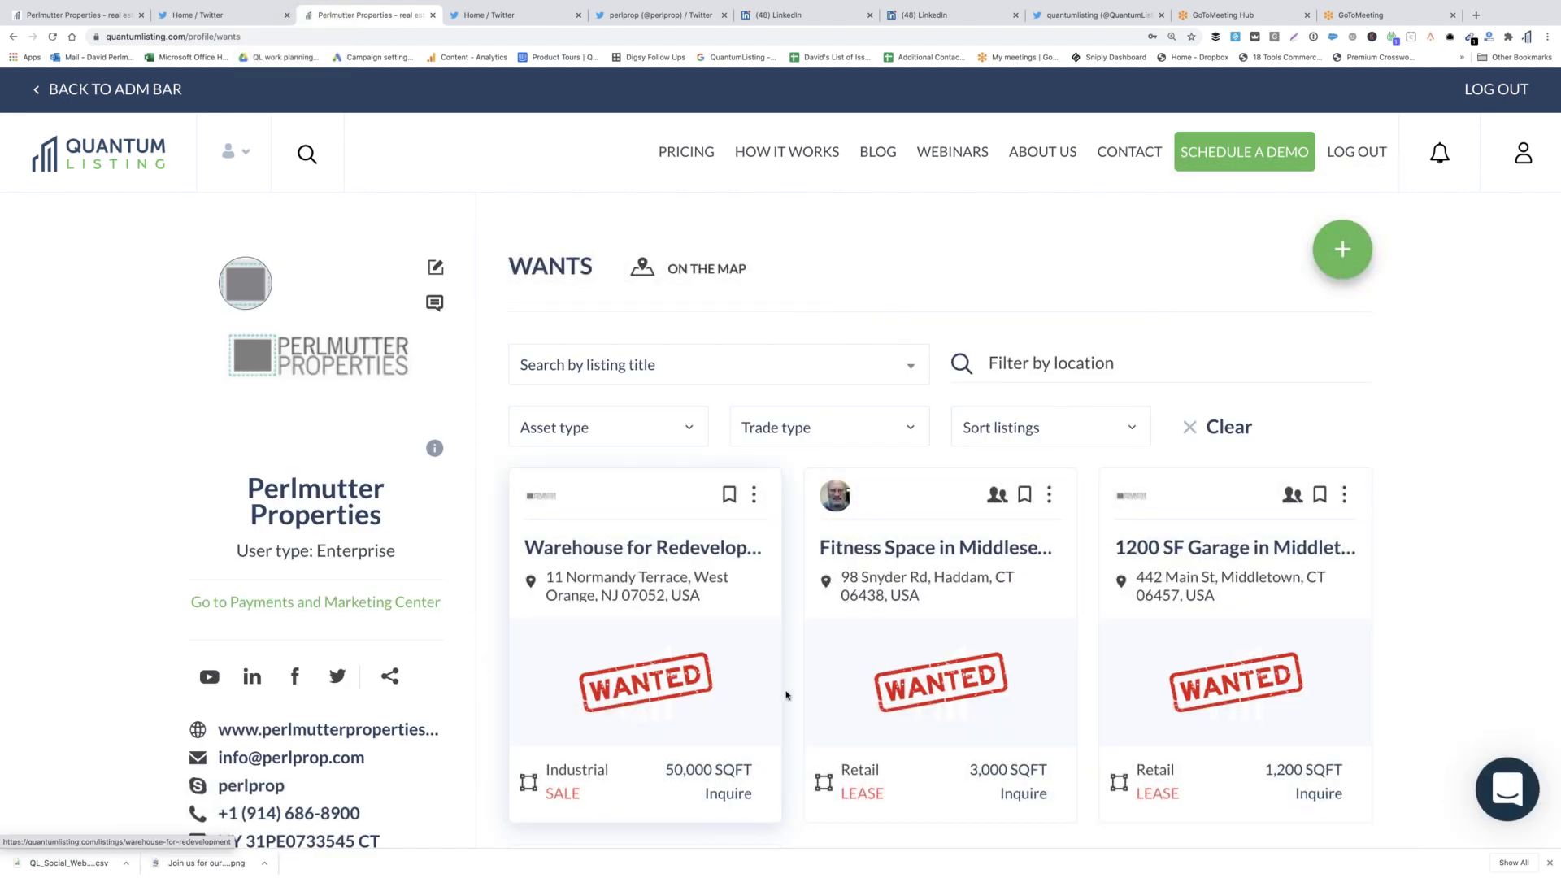
{"action": "scroll", "coordinate": [786, 695], "scroll_direction": "down", "scroll_amount": 5}
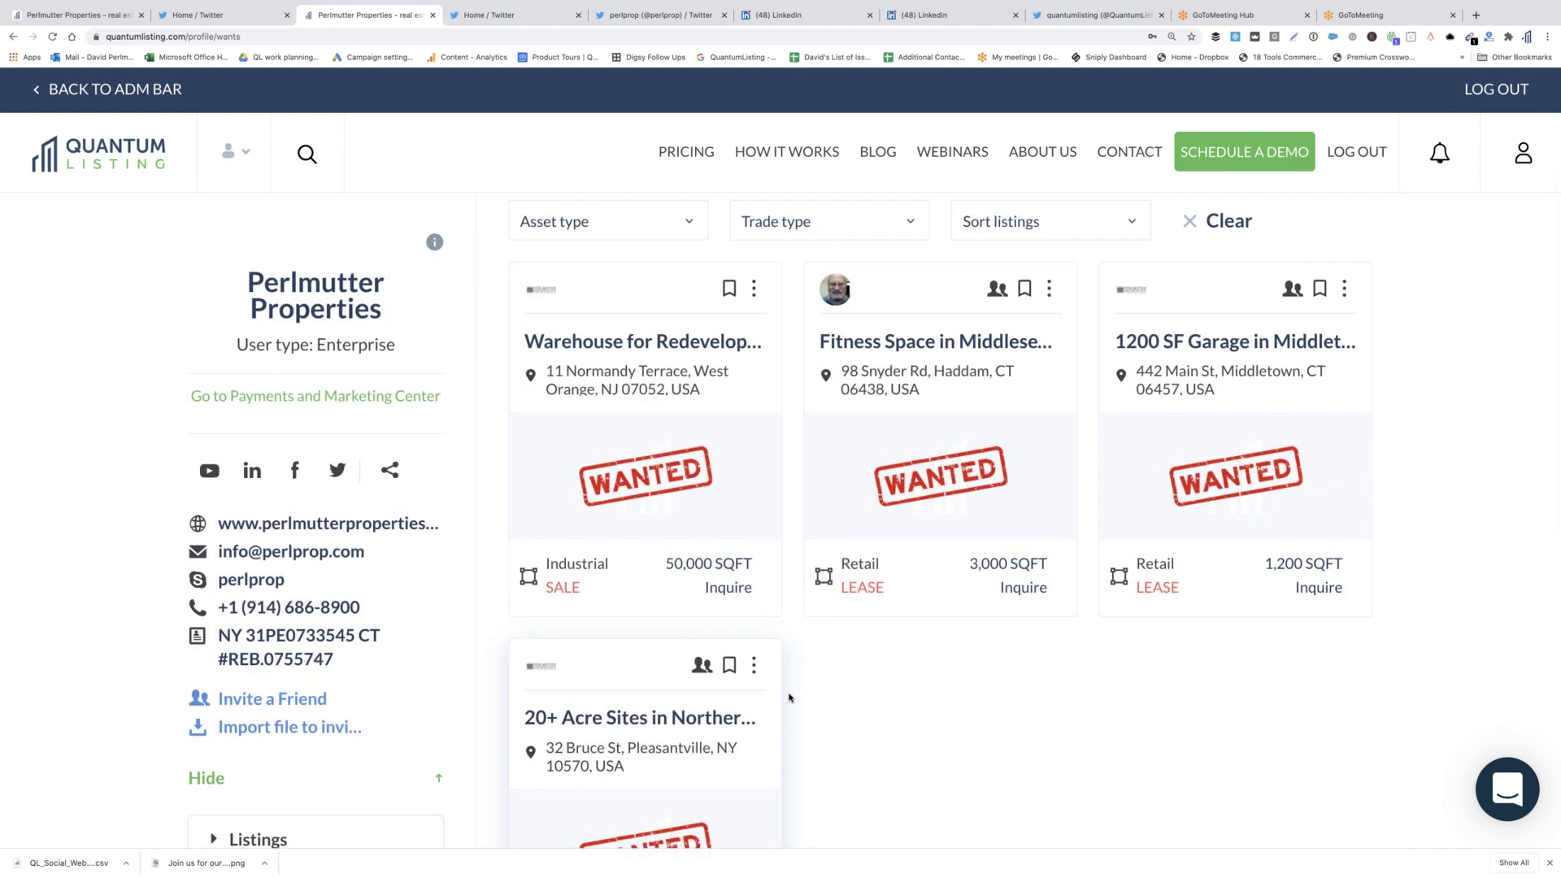
{"action": "scroll", "coordinate": [789, 698], "scroll_direction": "down", "scroll_amount": 3}
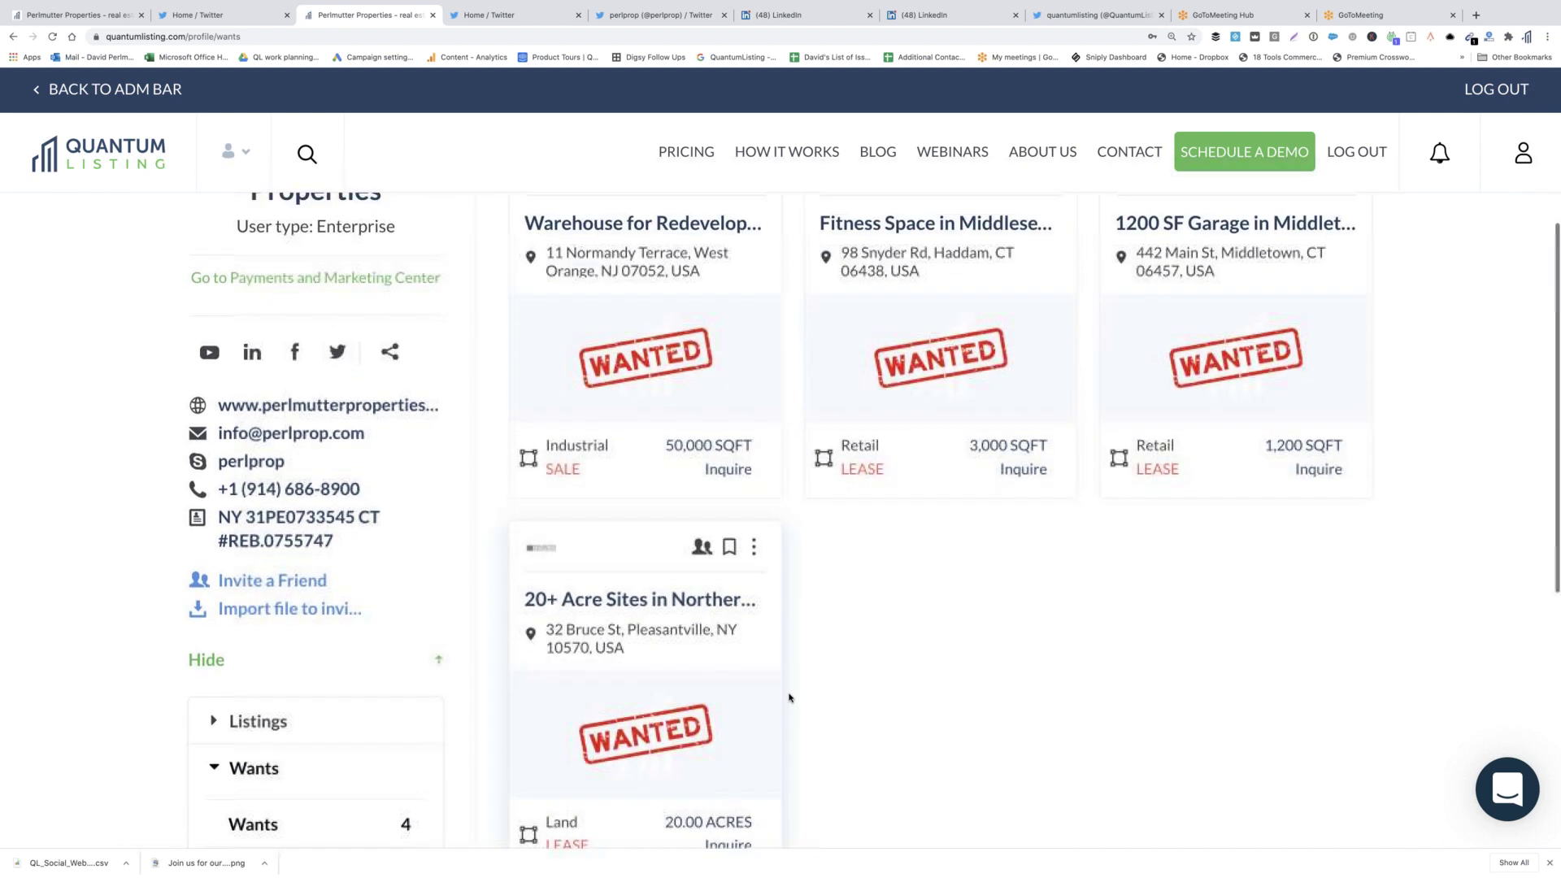
{"action": "scroll", "coordinate": [788, 698], "scroll_direction": "up", "scroll_amount": 1}
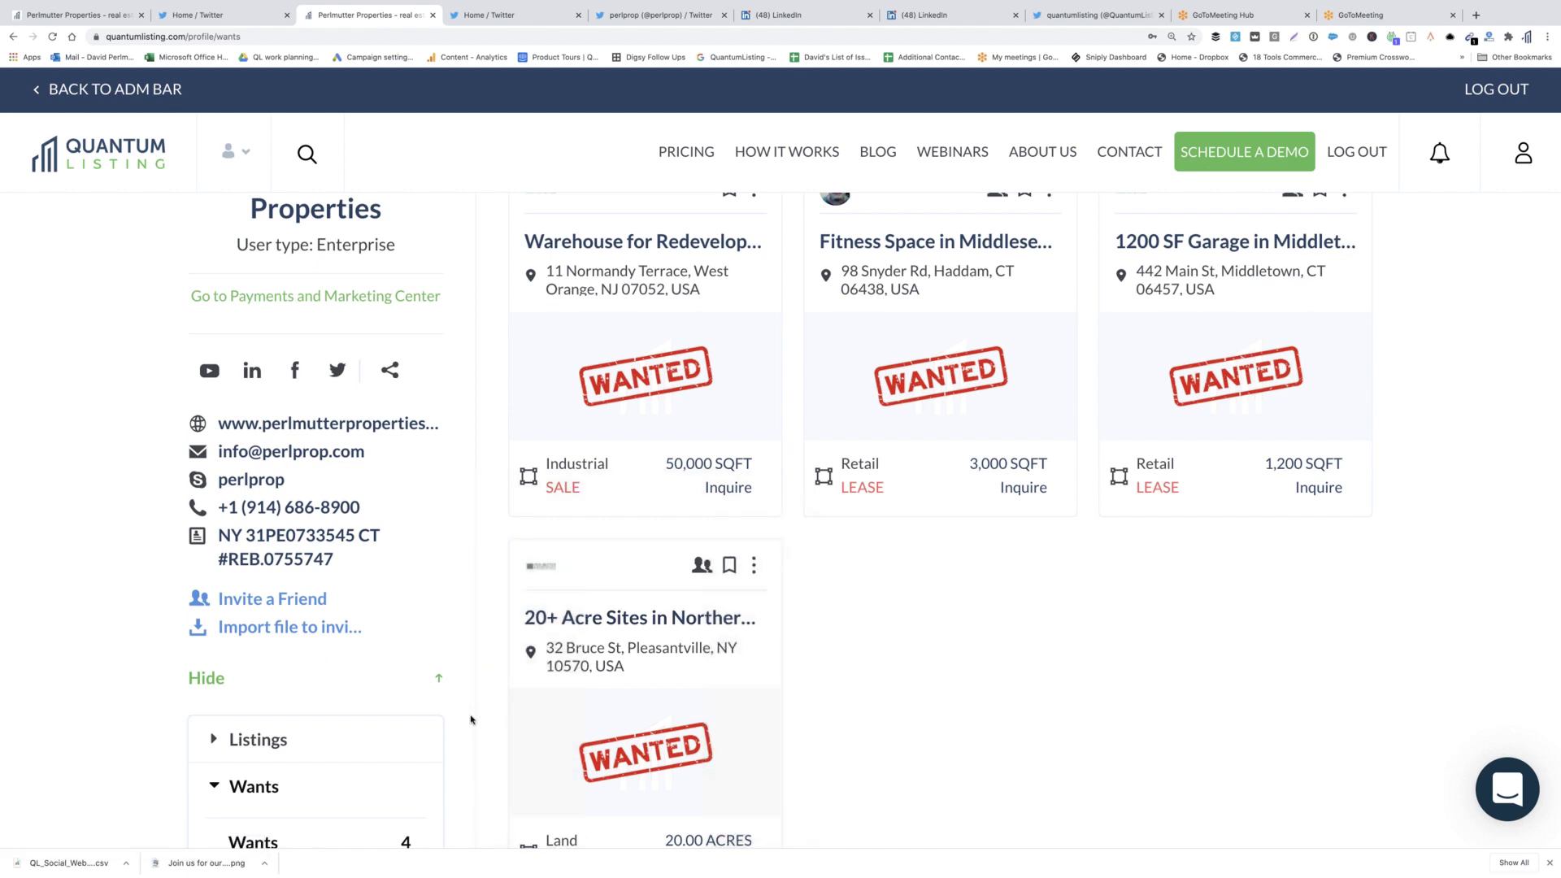
{"action": "scroll", "coordinate": [470, 711], "scroll_direction": "down", "scroll_amount": 5}
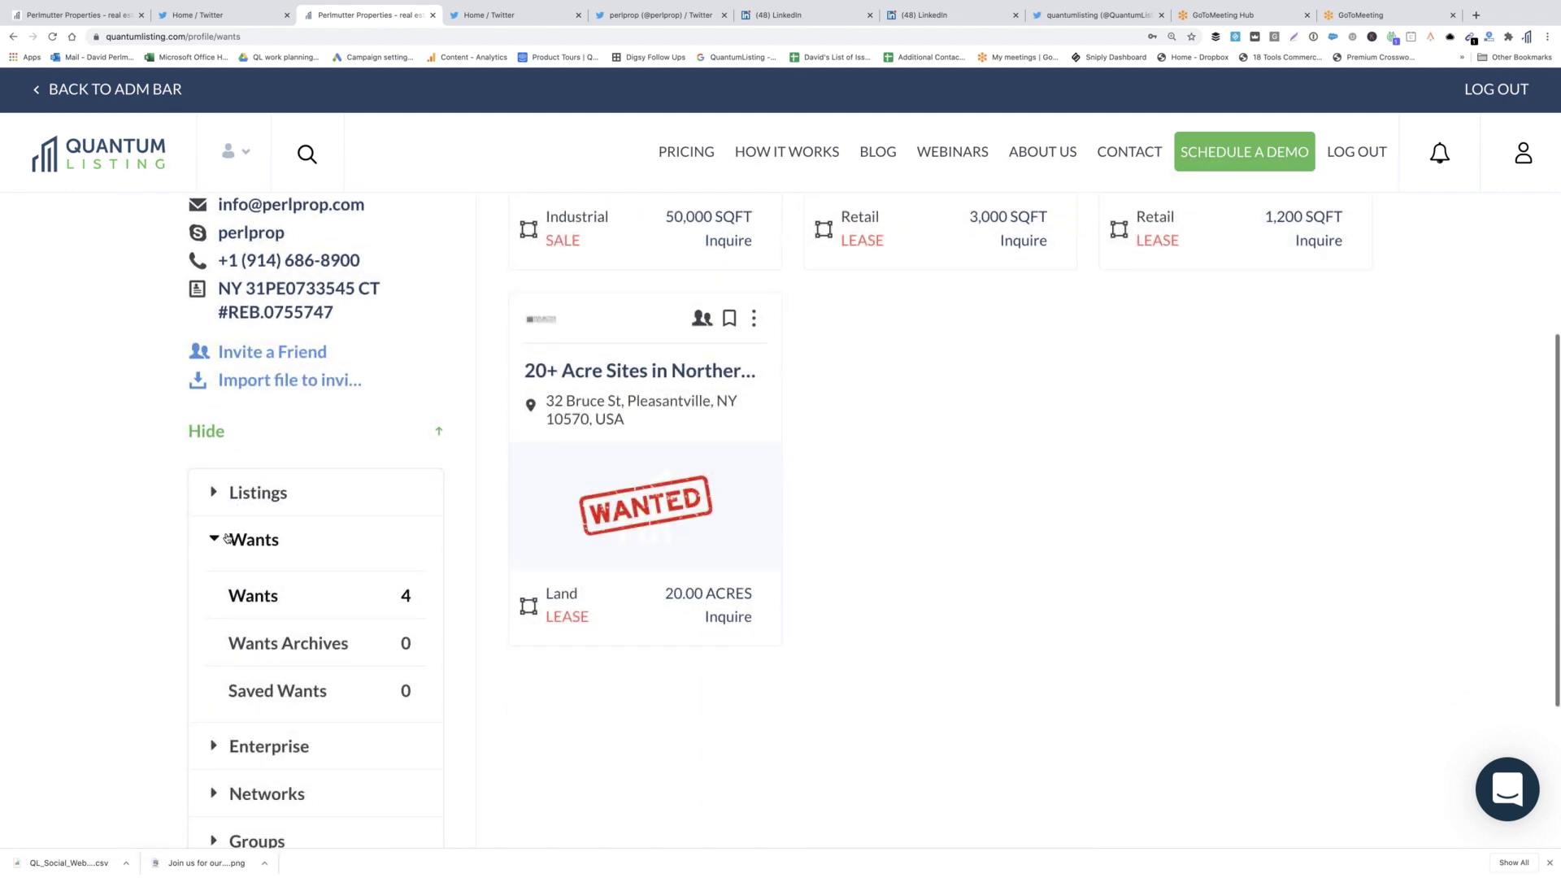
Collapse Wants, check Enterprise (8 agents, 0 managers), then expand the Networks section.
{"action": "left_click", "coordinate": [216, 541]}
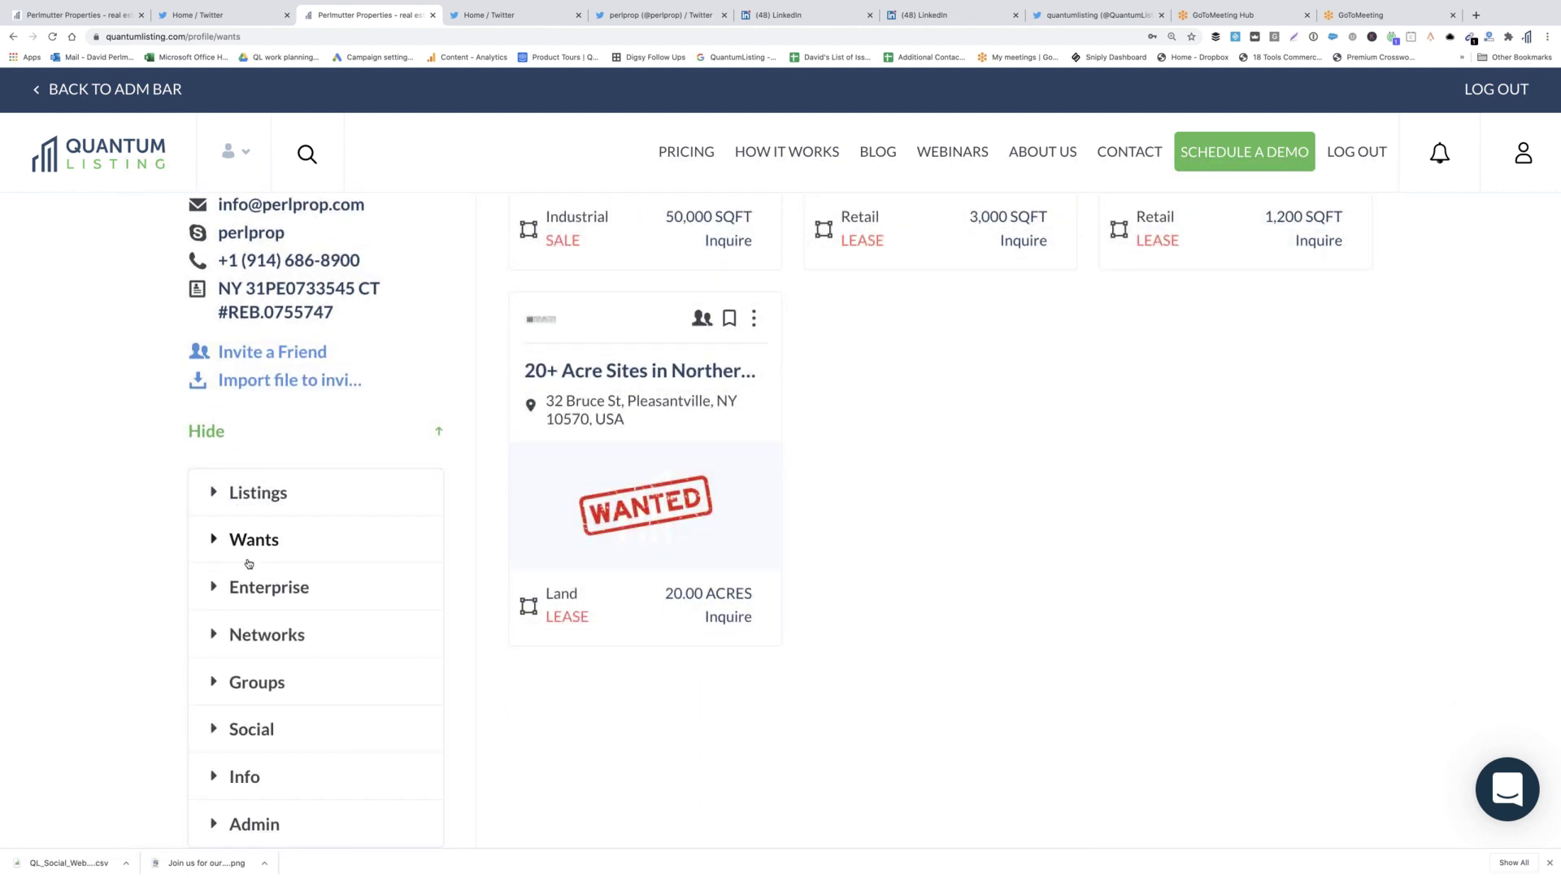
{"action": "left_click", "coordinate": [217, 586]}
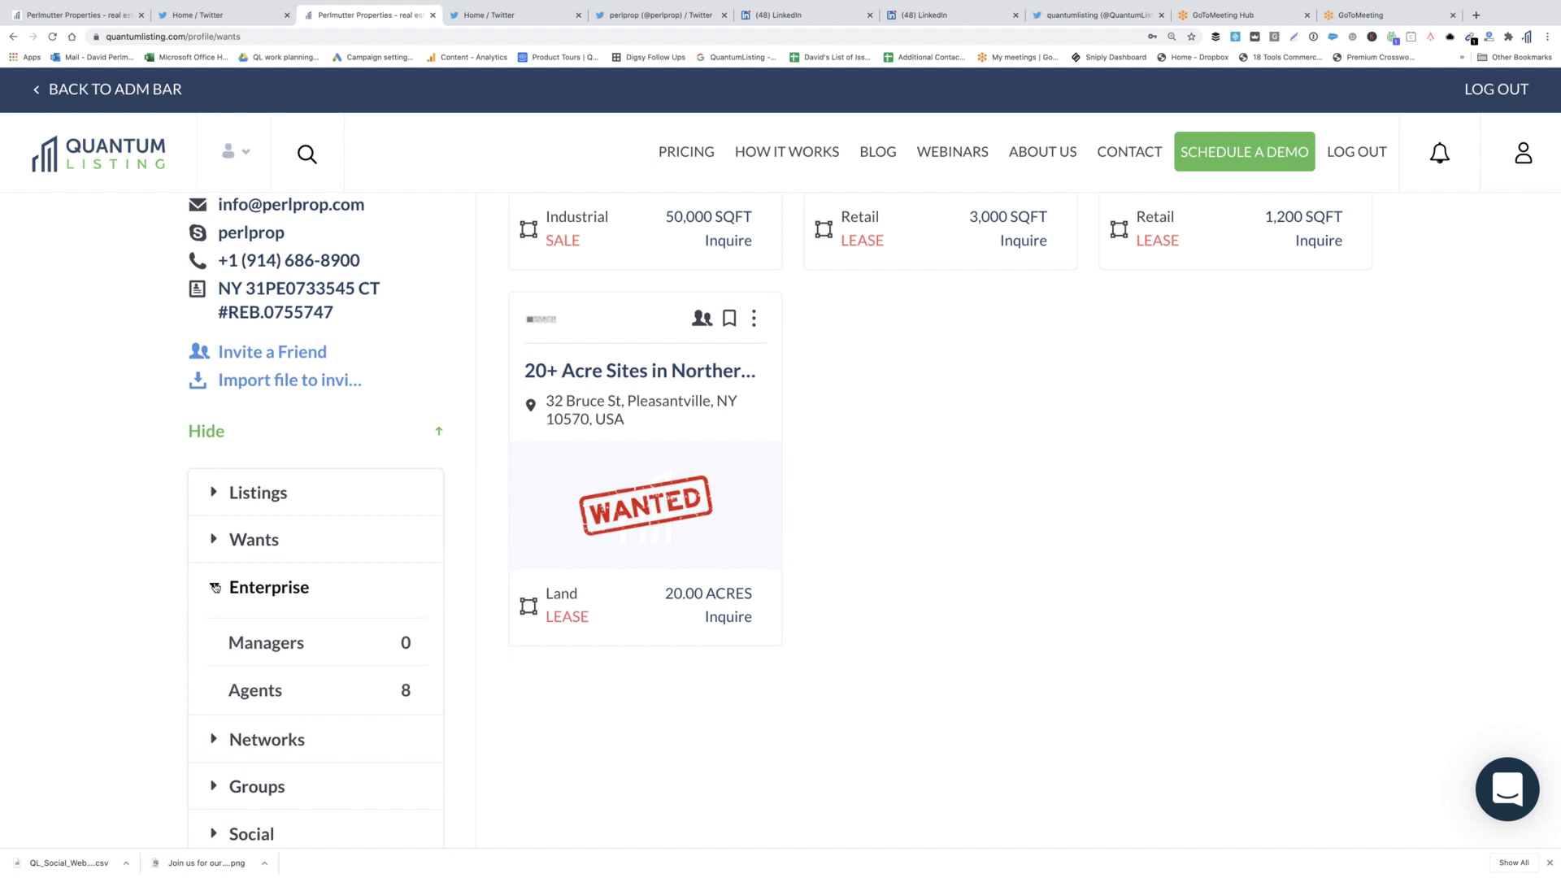
{"action": "left_click", "coordinate": [216, 587]}
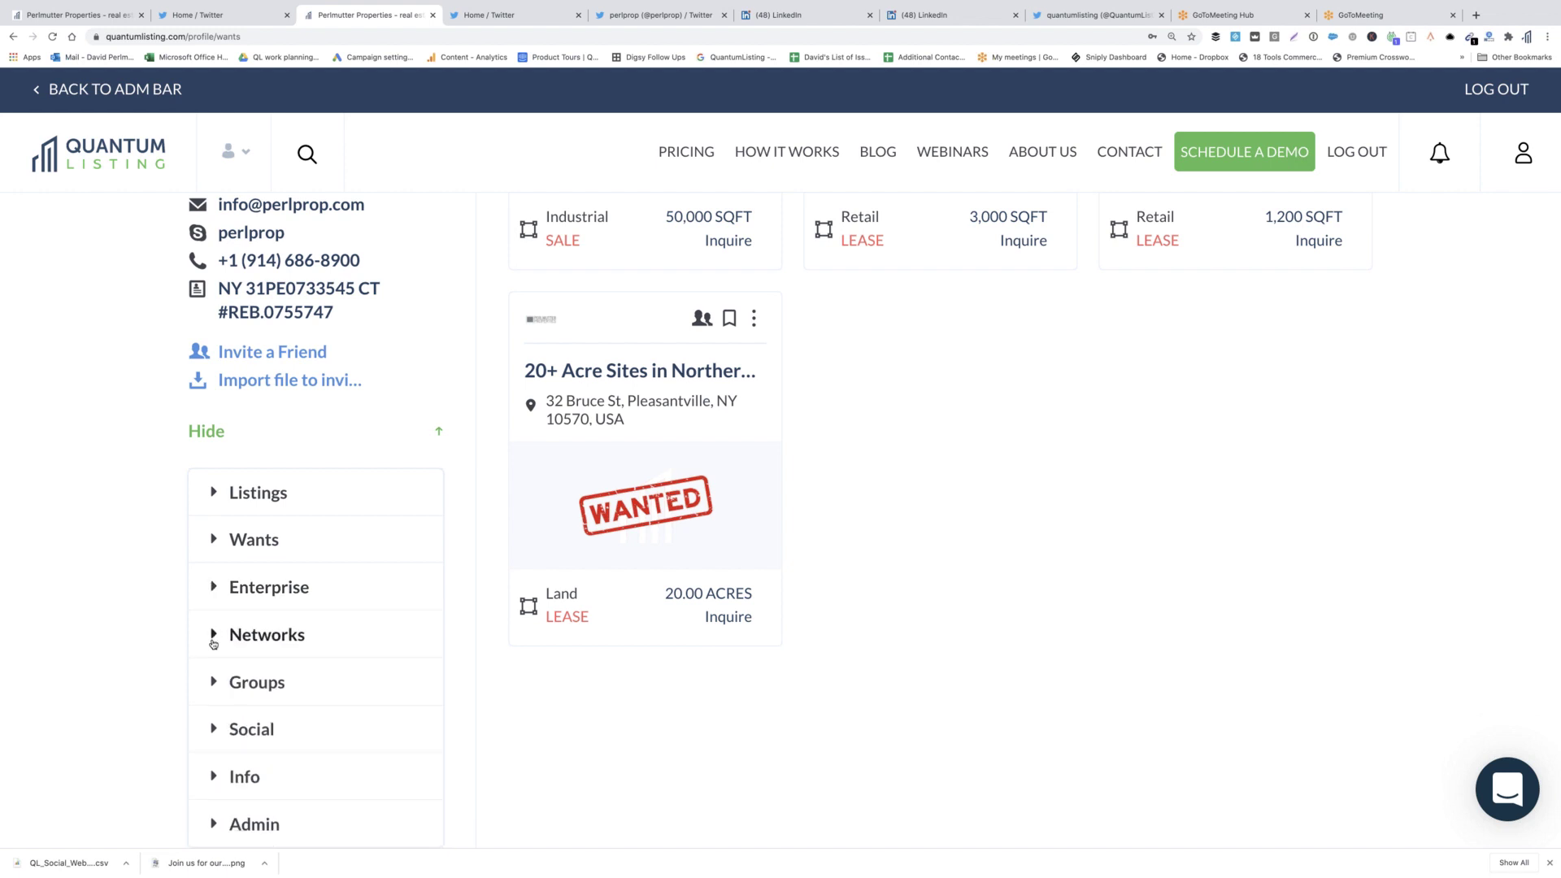
{"action": "left_click", "coordinate": [214, 642]}
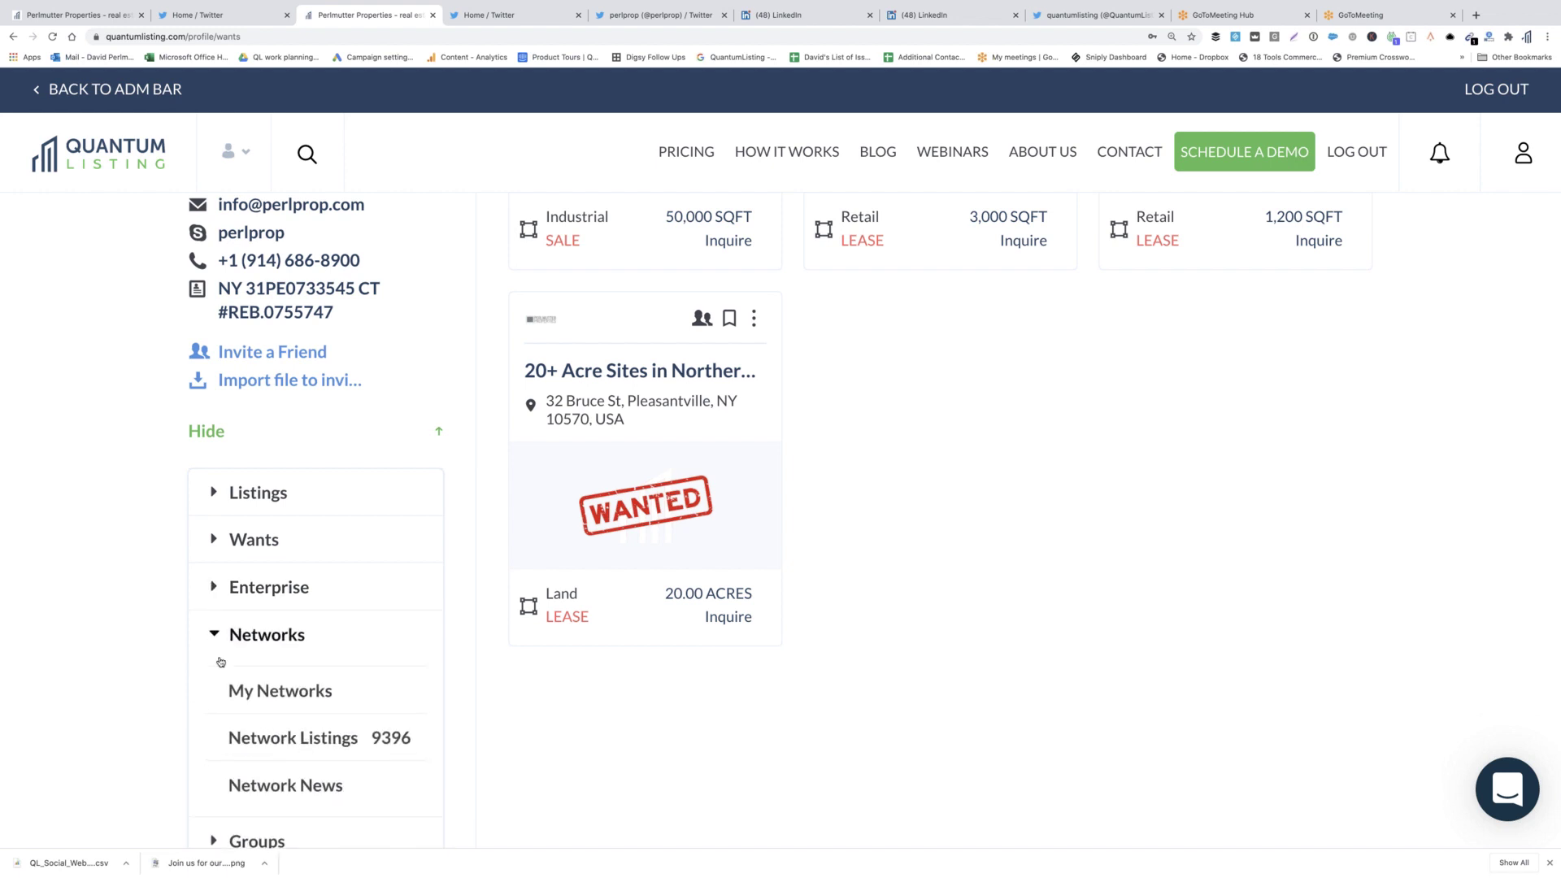
{"action": "scroll", "coordinate": [221, 662], "scroll_direction": "down", "scroll_amount": 5}
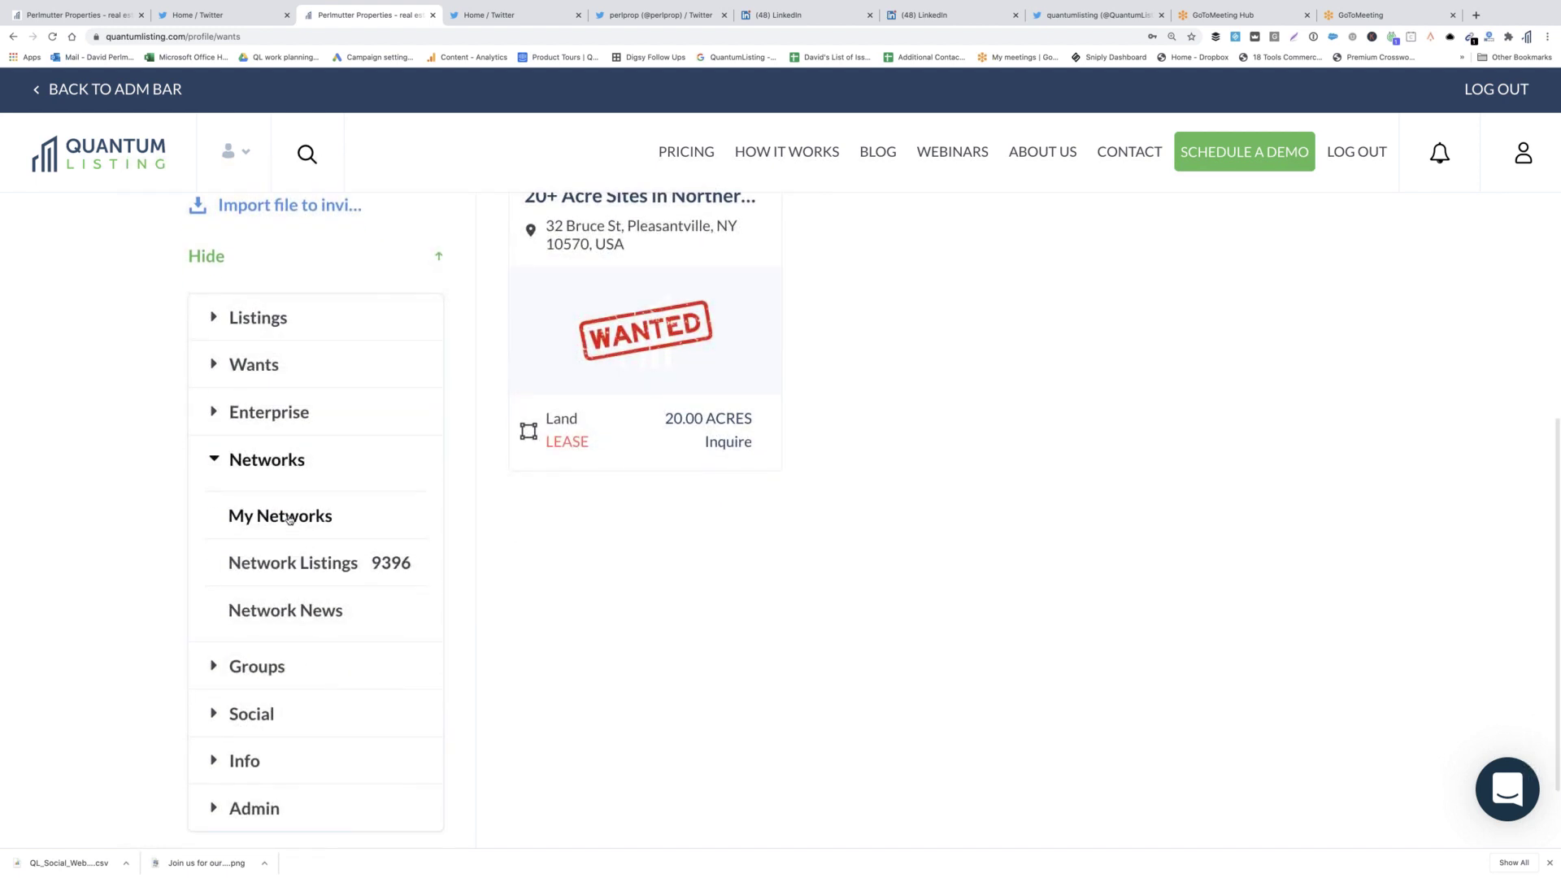
{"action": "left_click", "coordinate": [290, 519]}
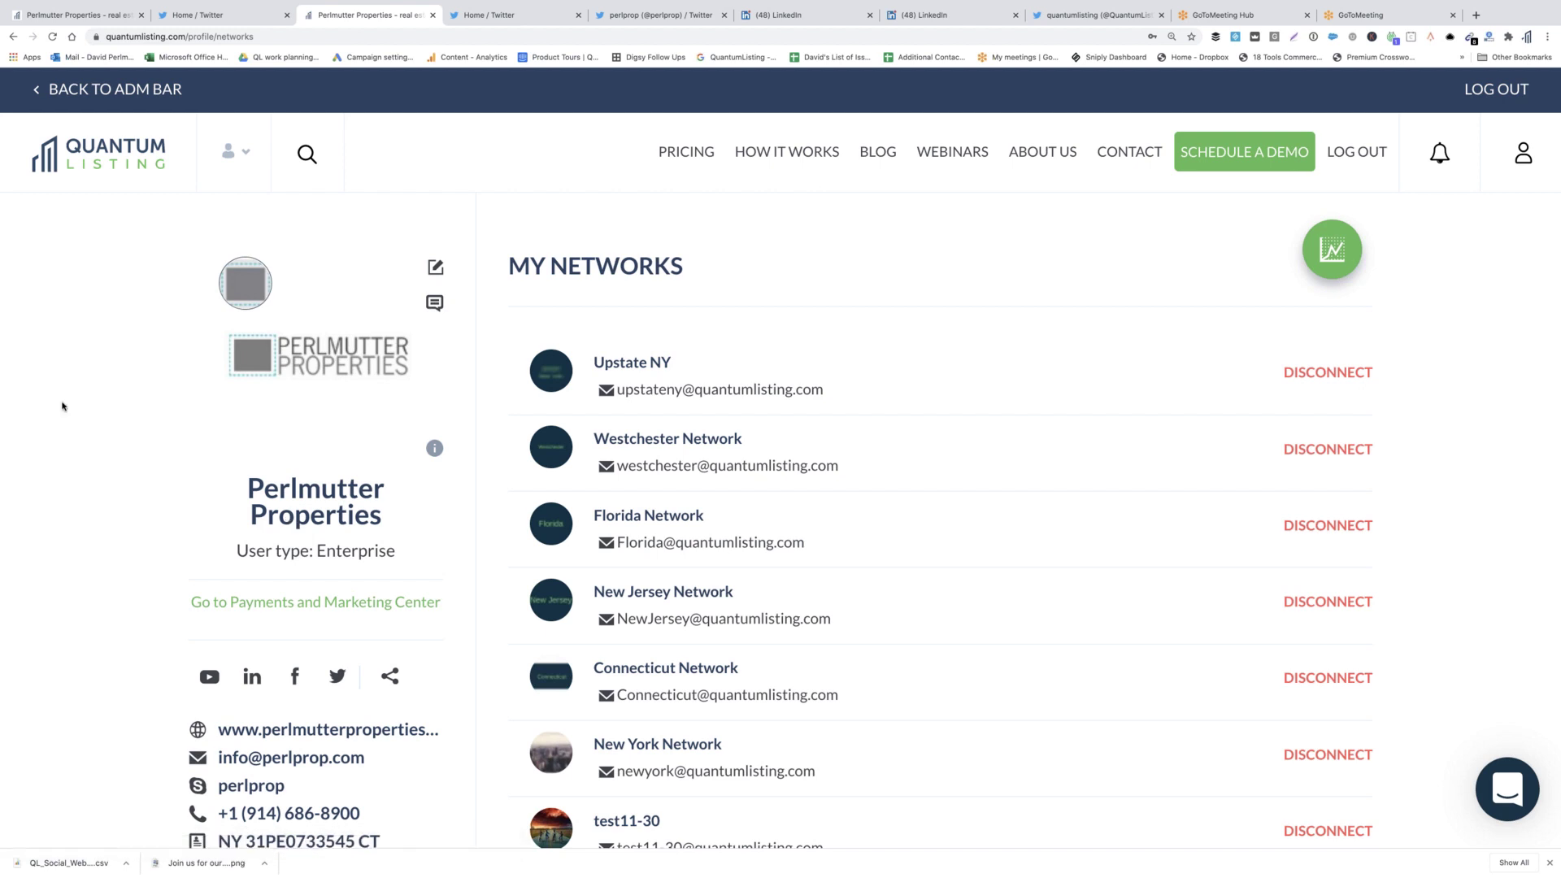
{"action": "scroll", "coordinate": [777, 541], "scroll_direction": "down", "scroll_amount": 4}
{"action": "scroll", "coordinate": [776, 542], "scroll_direction": "down", "scroll_amount": 6}
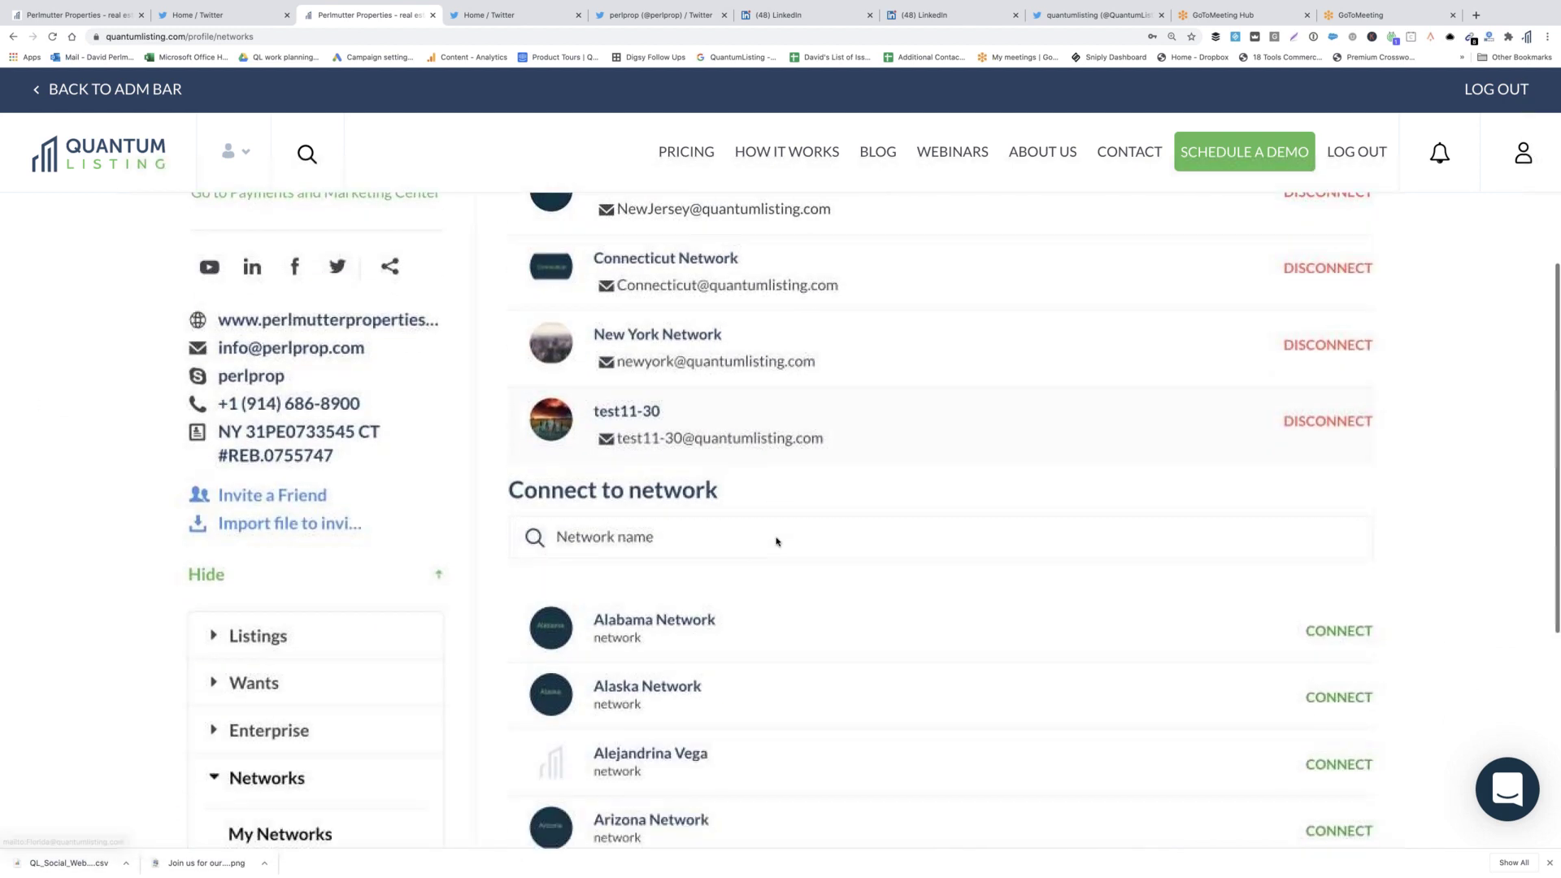
{"action": "scroll", "coordinate": [776, 542], "scroll_direction": "up", "scroll_amount": 2}
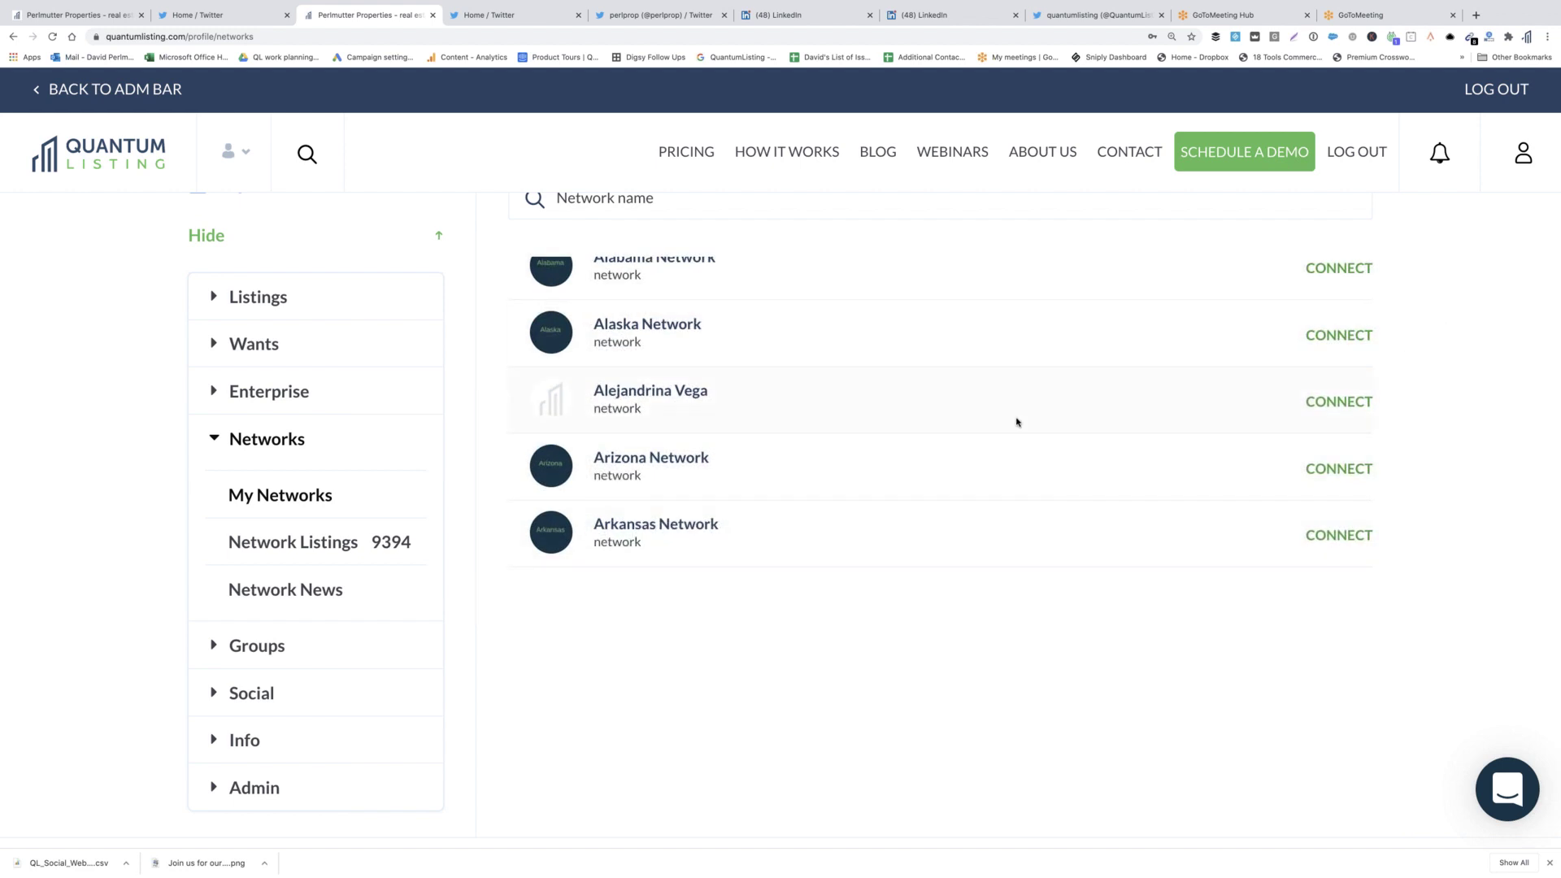
{"action": "scroll", "coordinate": [1017, 422], "scroll_direction": "up", "scroll_amount": 3}
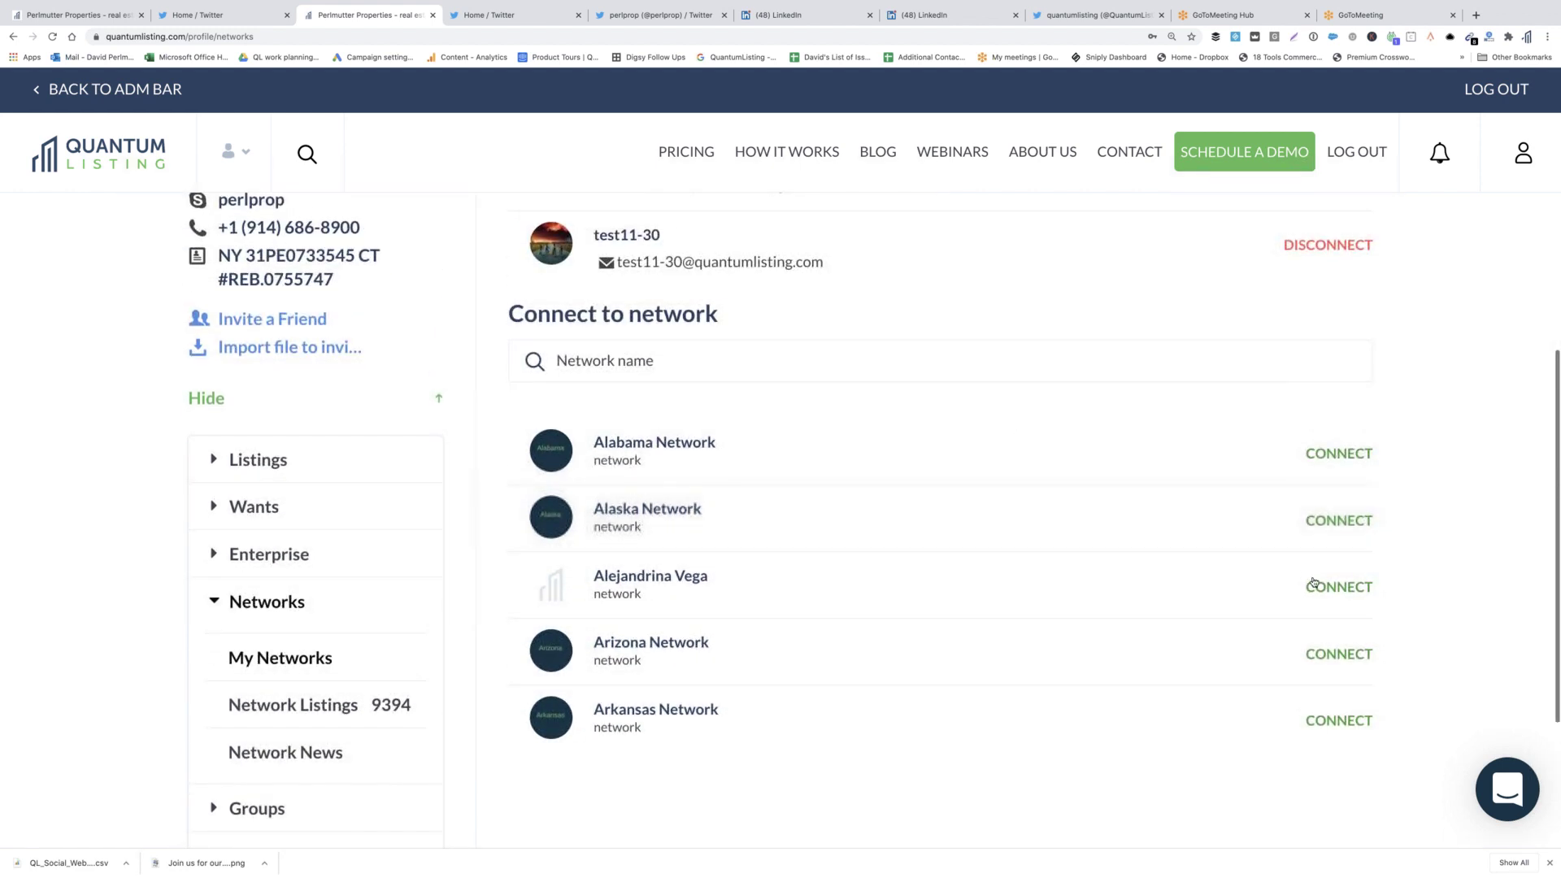
{"action": "scroll", "coordinate": [1330, 655], "scroll_direction": "down", "scroll_amount": 5}
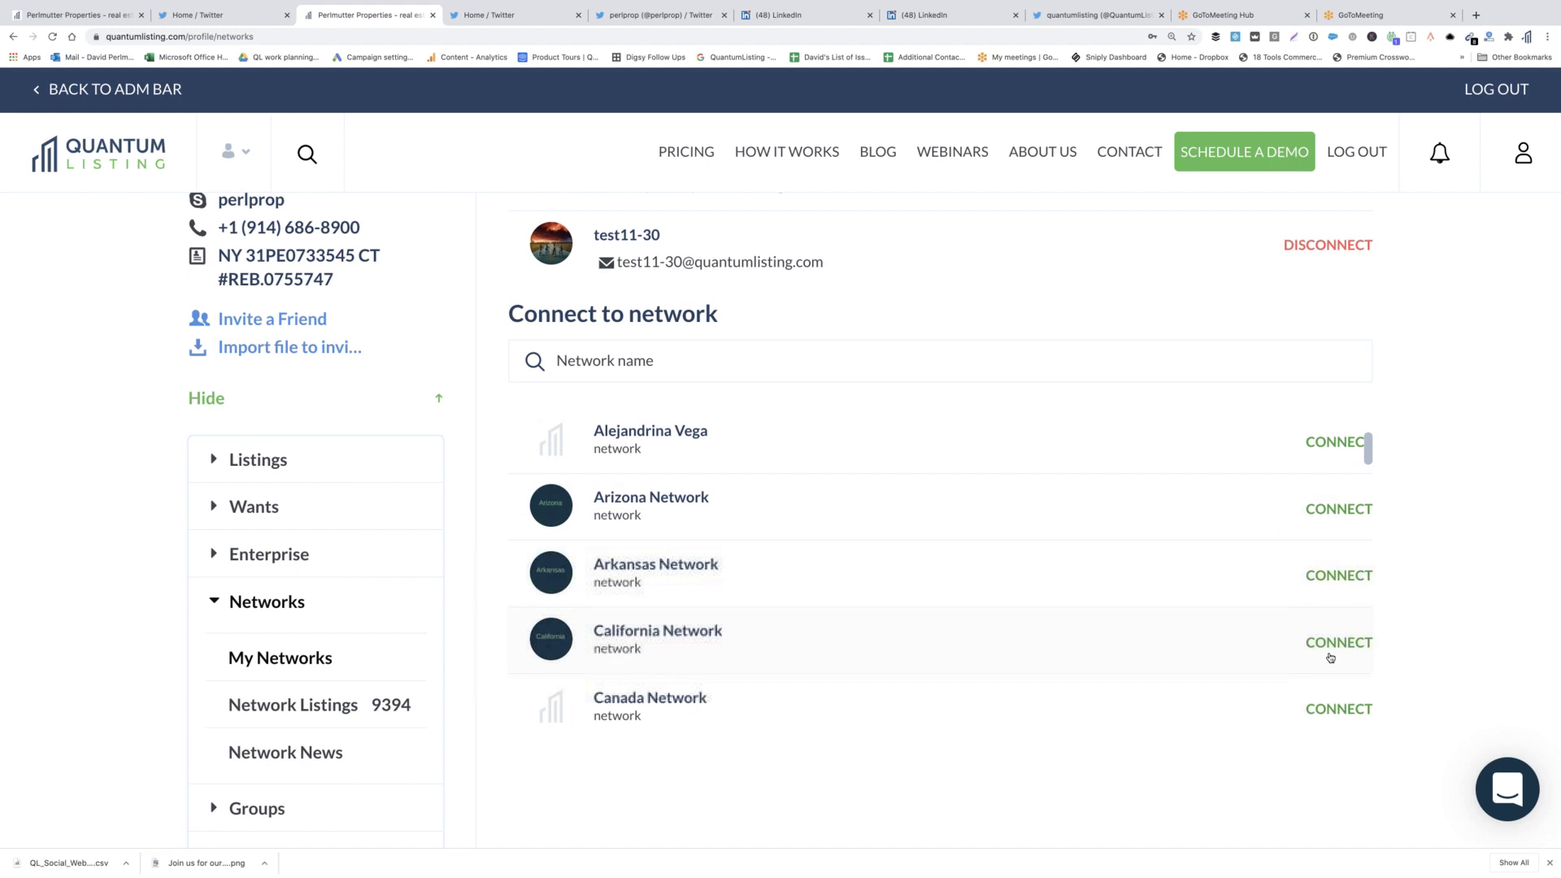
{"action": "scroll", "coordinate": [1330, 657], "scroll_direction": "down", "scroll_amount": 5}
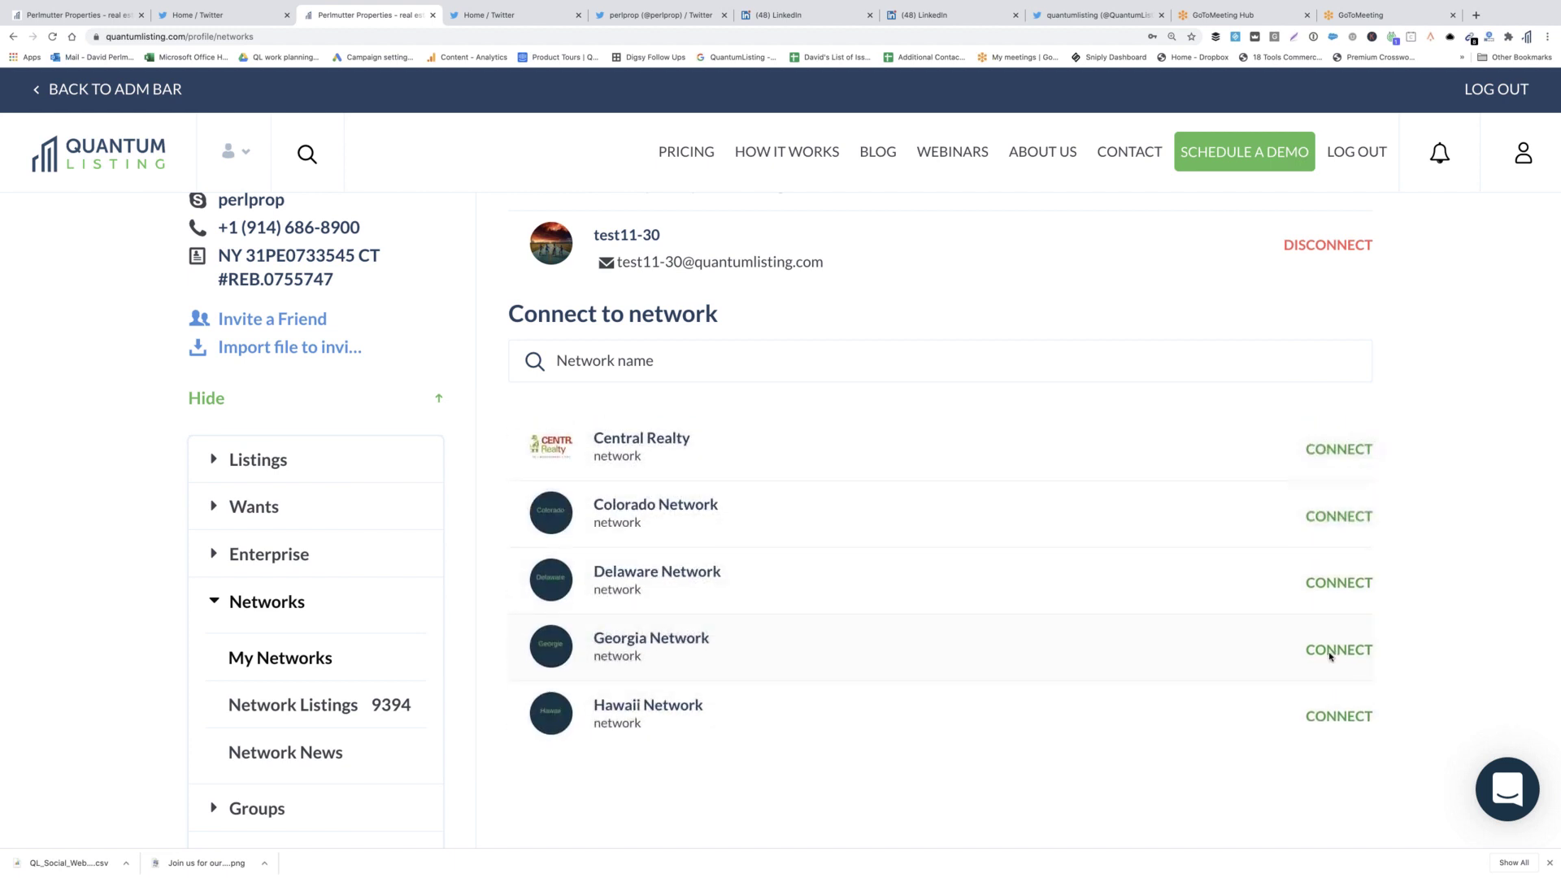
{"action": "scroll", "coordinate": [1330, 656], "scroll_direction": "up", "scroll_amount": 10}
{"action": "scroll", "coordinate": [1330, 657], "scroll_direction": "up", "scroll_amount": 3}
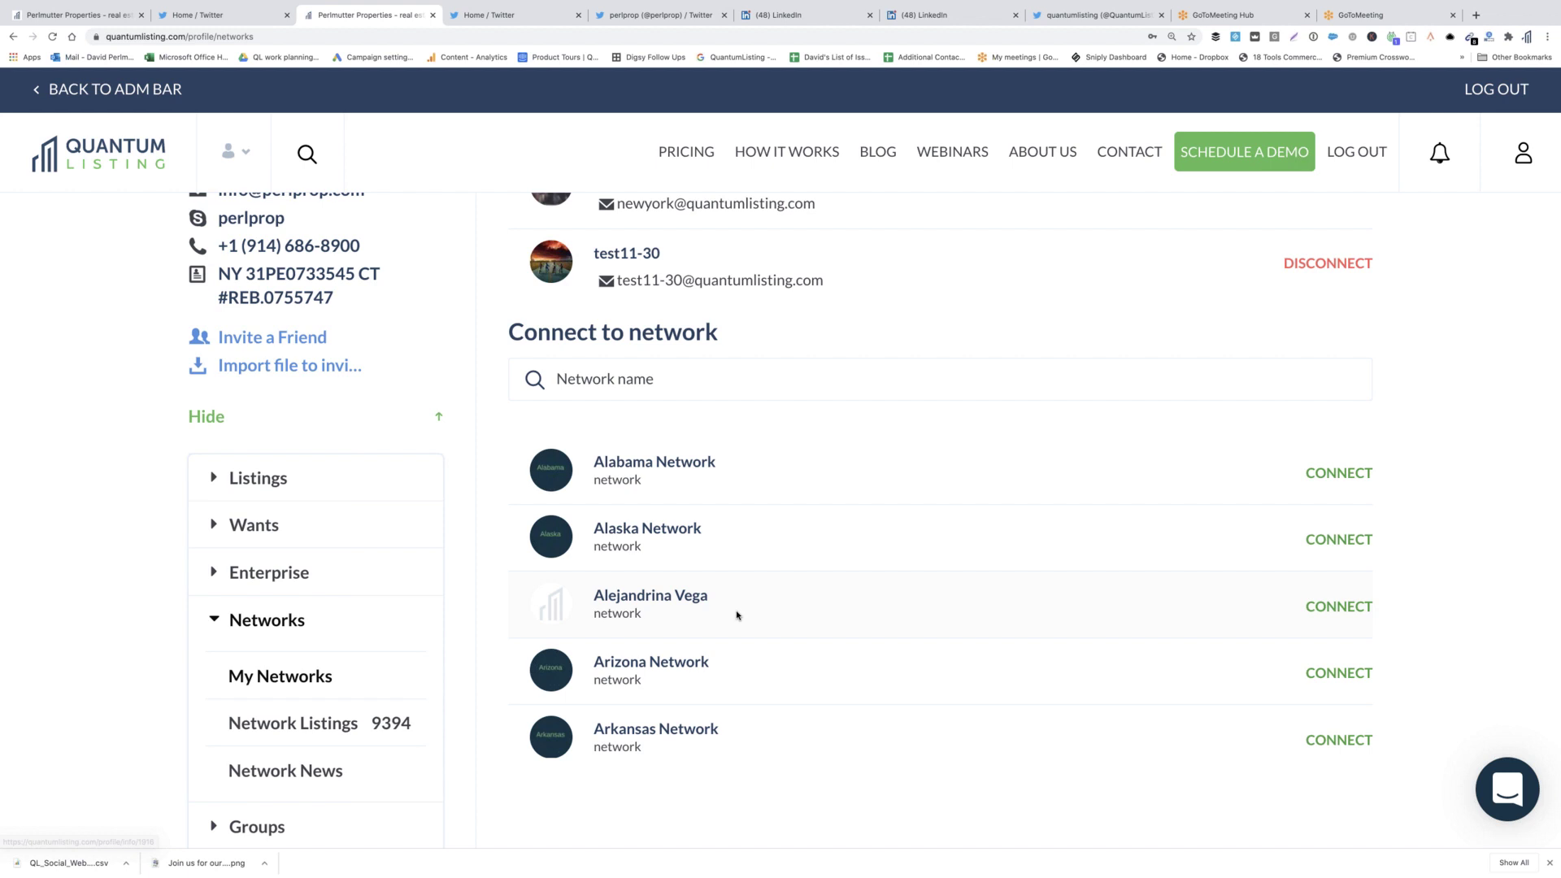
{"action": "scroll", "coordinate": [737, 615], "scroll_direction": "down", "scroll_amount": 3}
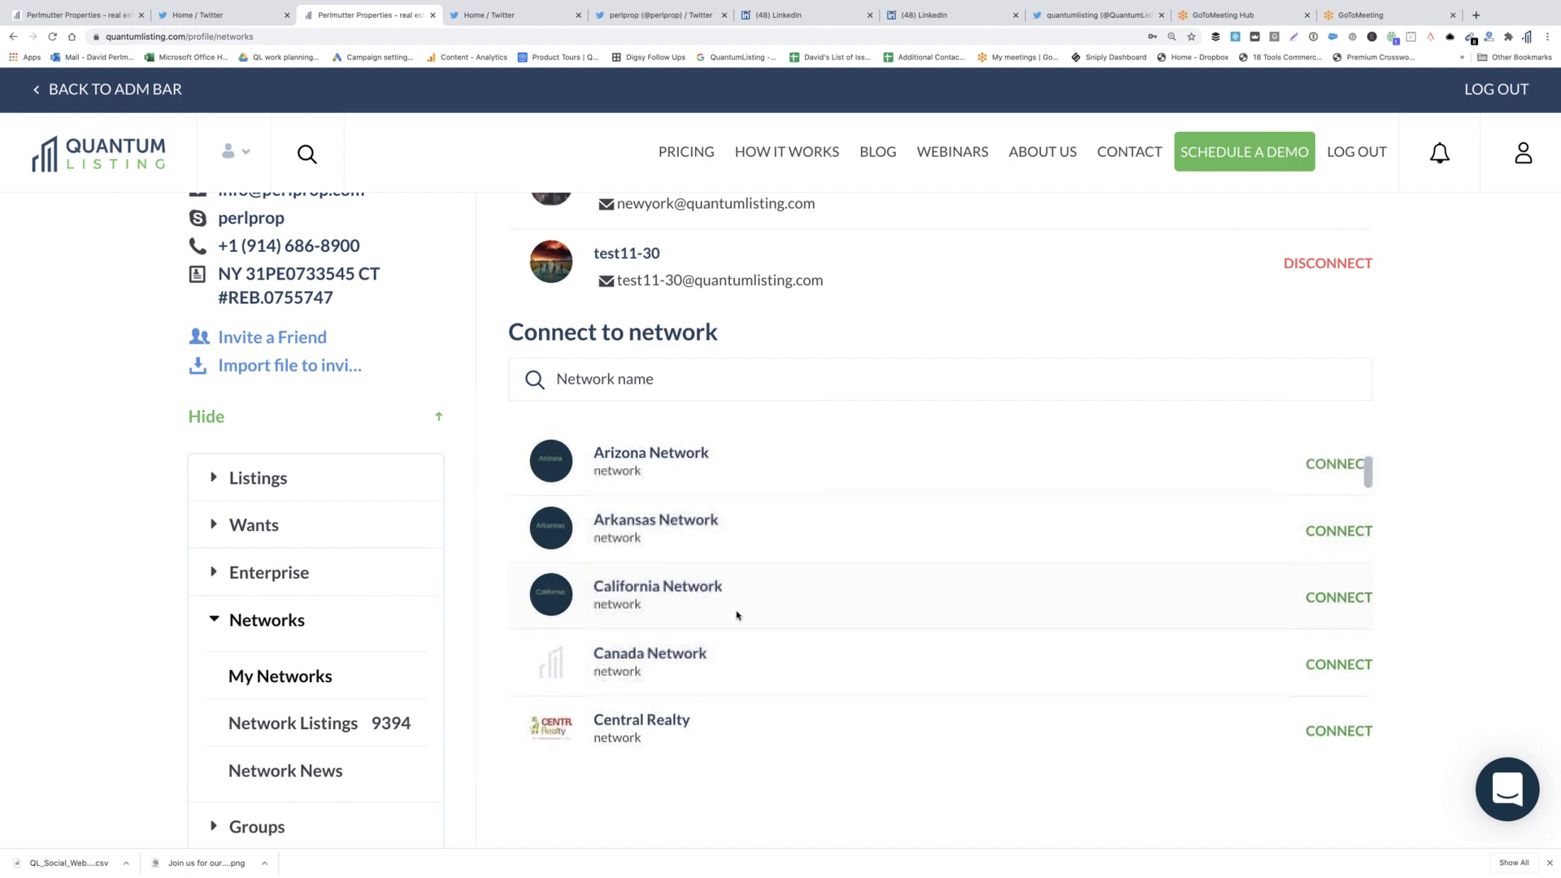
{"action": "scroll", "coordinate": [738, 616], "scroll_direction": "down", "scroll_amount": 3}
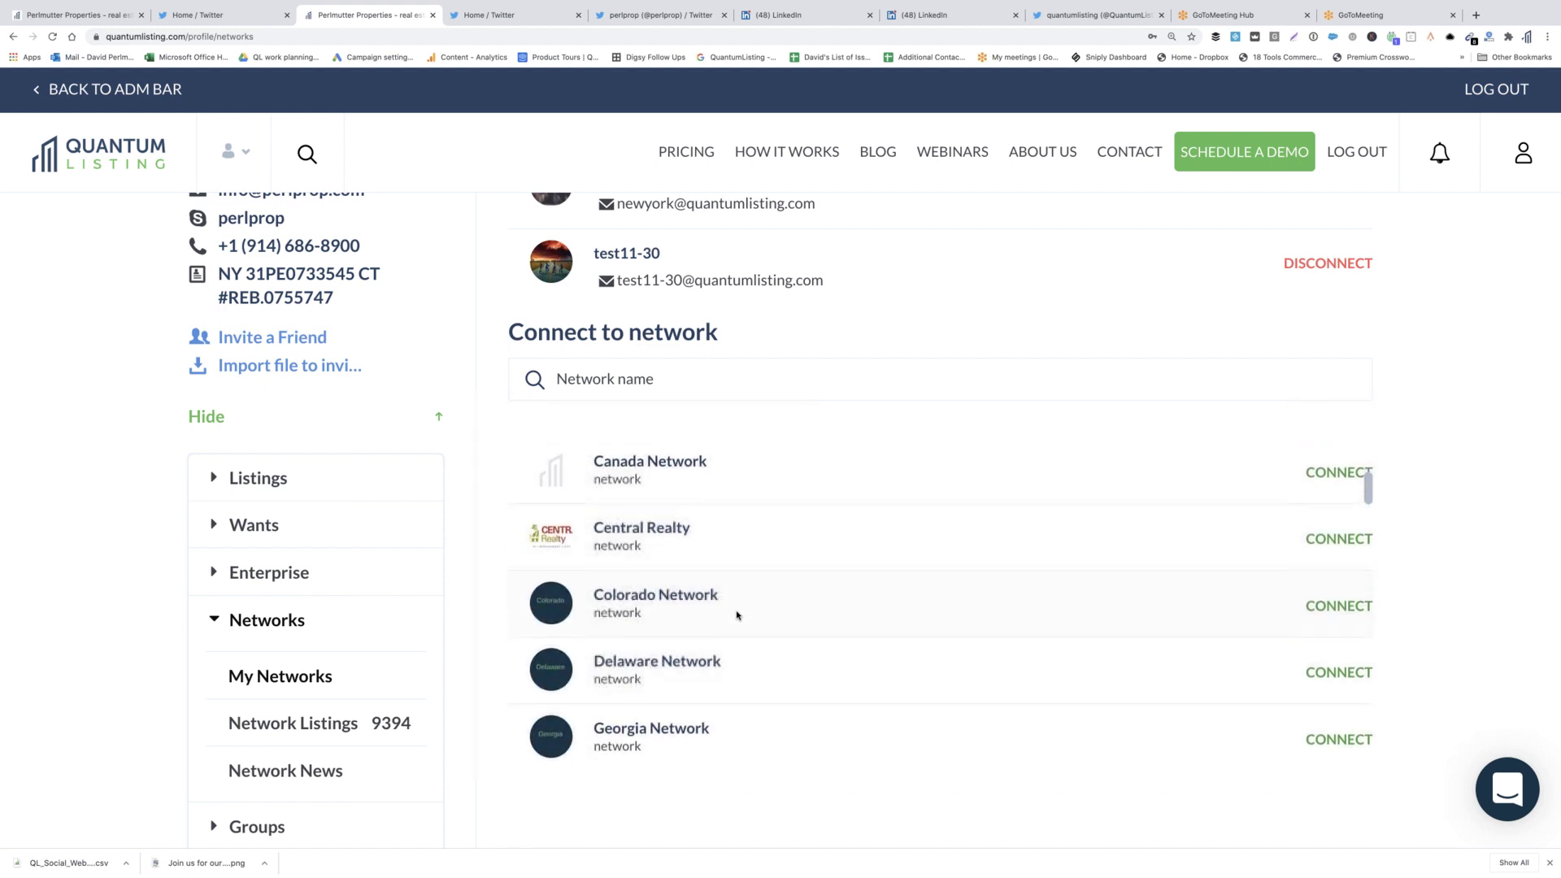
{"action": "scroll", "coordinate": [307, 691], "scroll_direction": "down", "scroll_amount": 2}
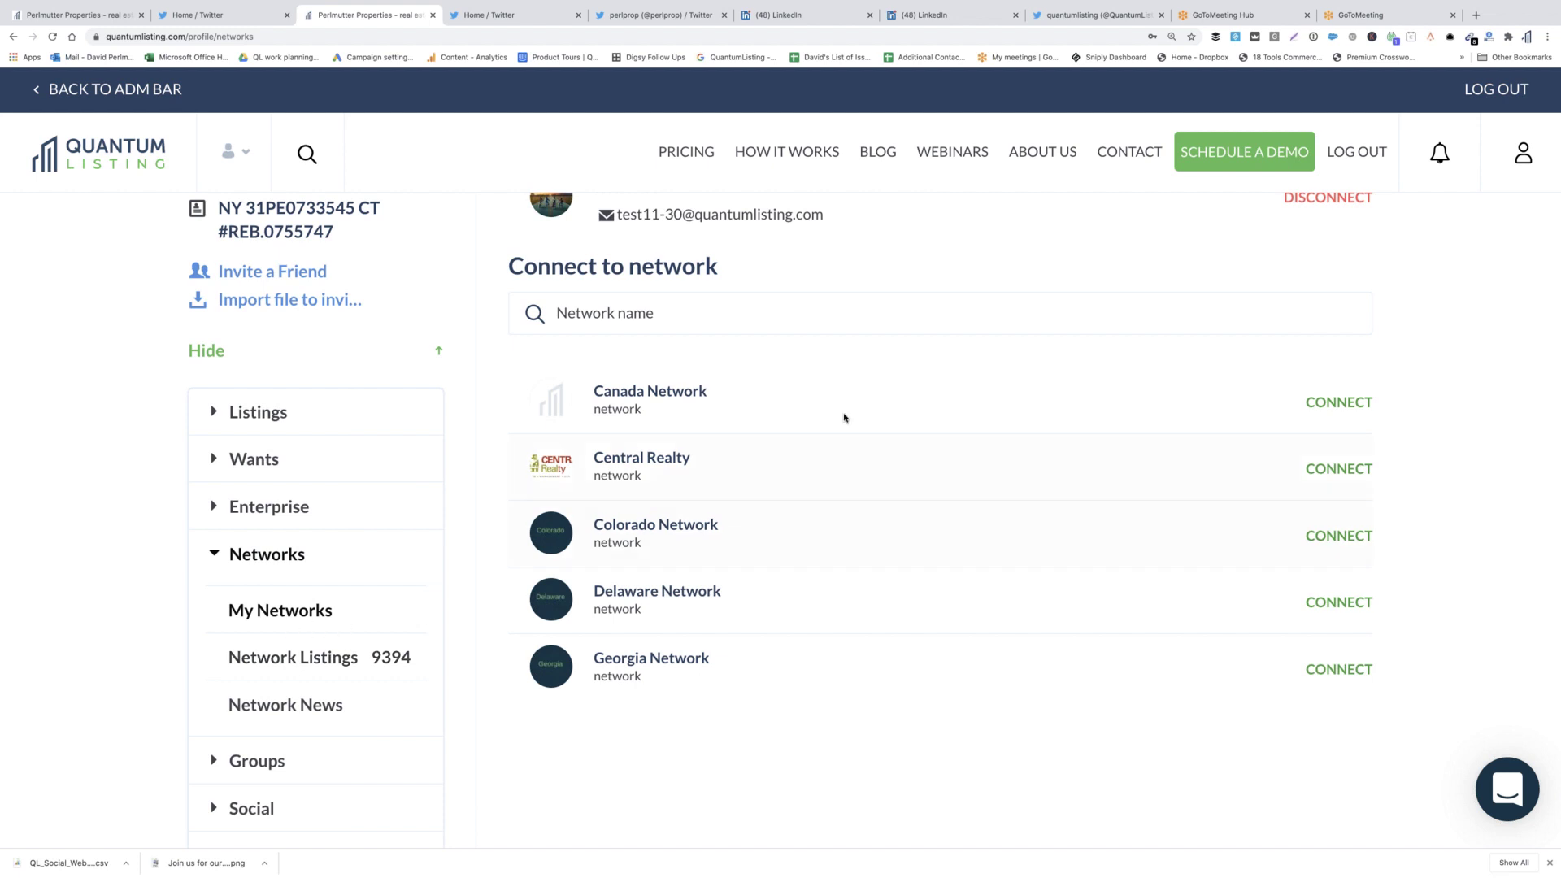
{"action": "scroll", "coordinate": [844, 418], "scroll_direction": "up", "scroll_amount": 10}
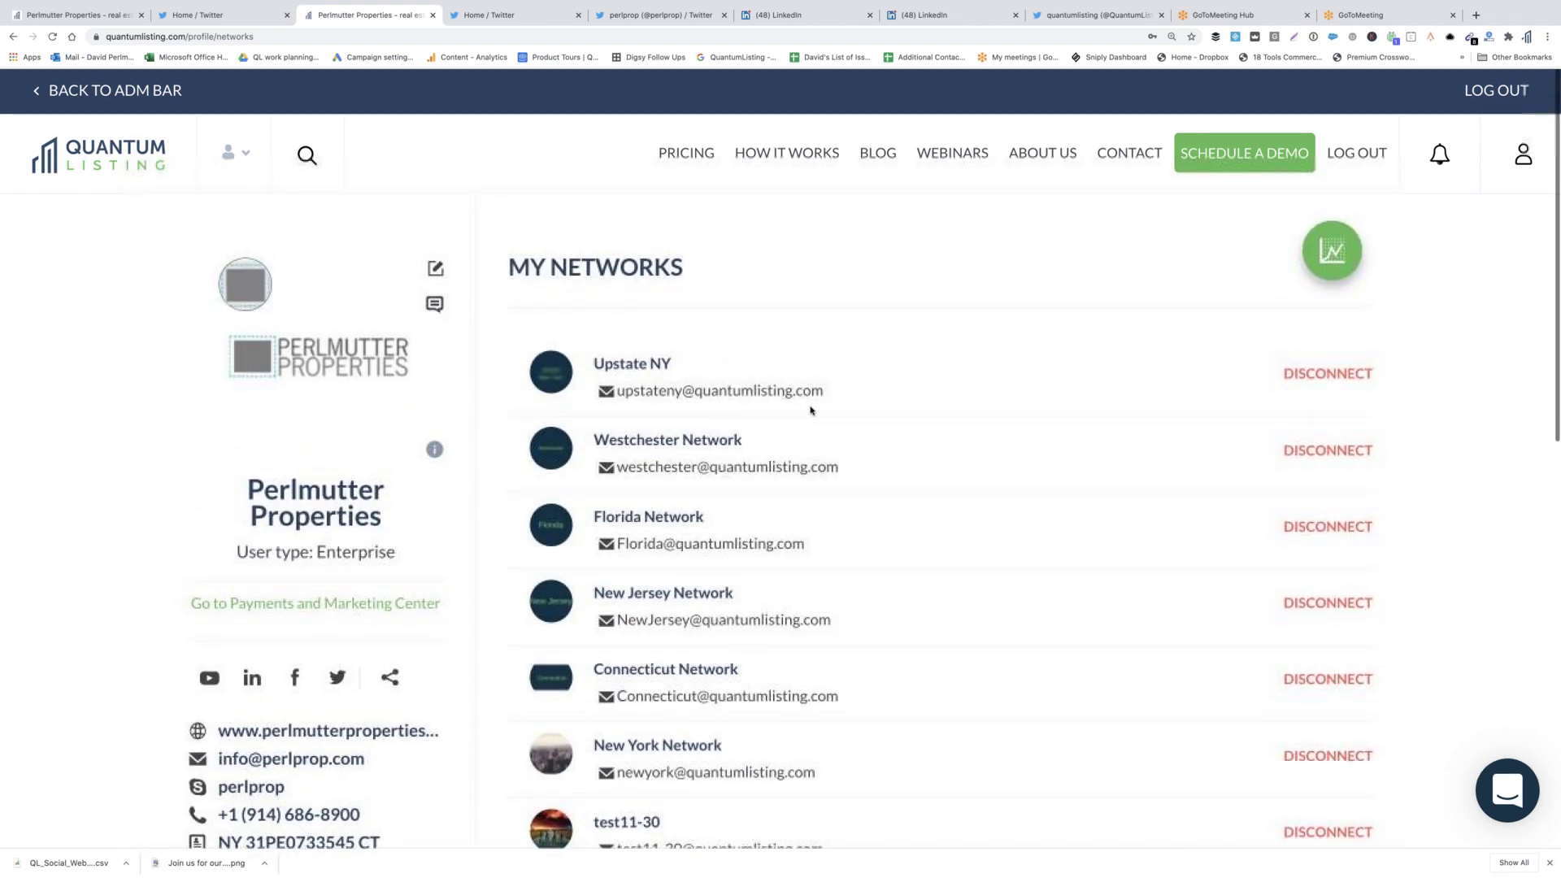
Open the Westchester Network page and browse its 600 listings, starting with 2975 Waterbury Avenue.
{"action": "left_click", "coordinate": [699, 440]}
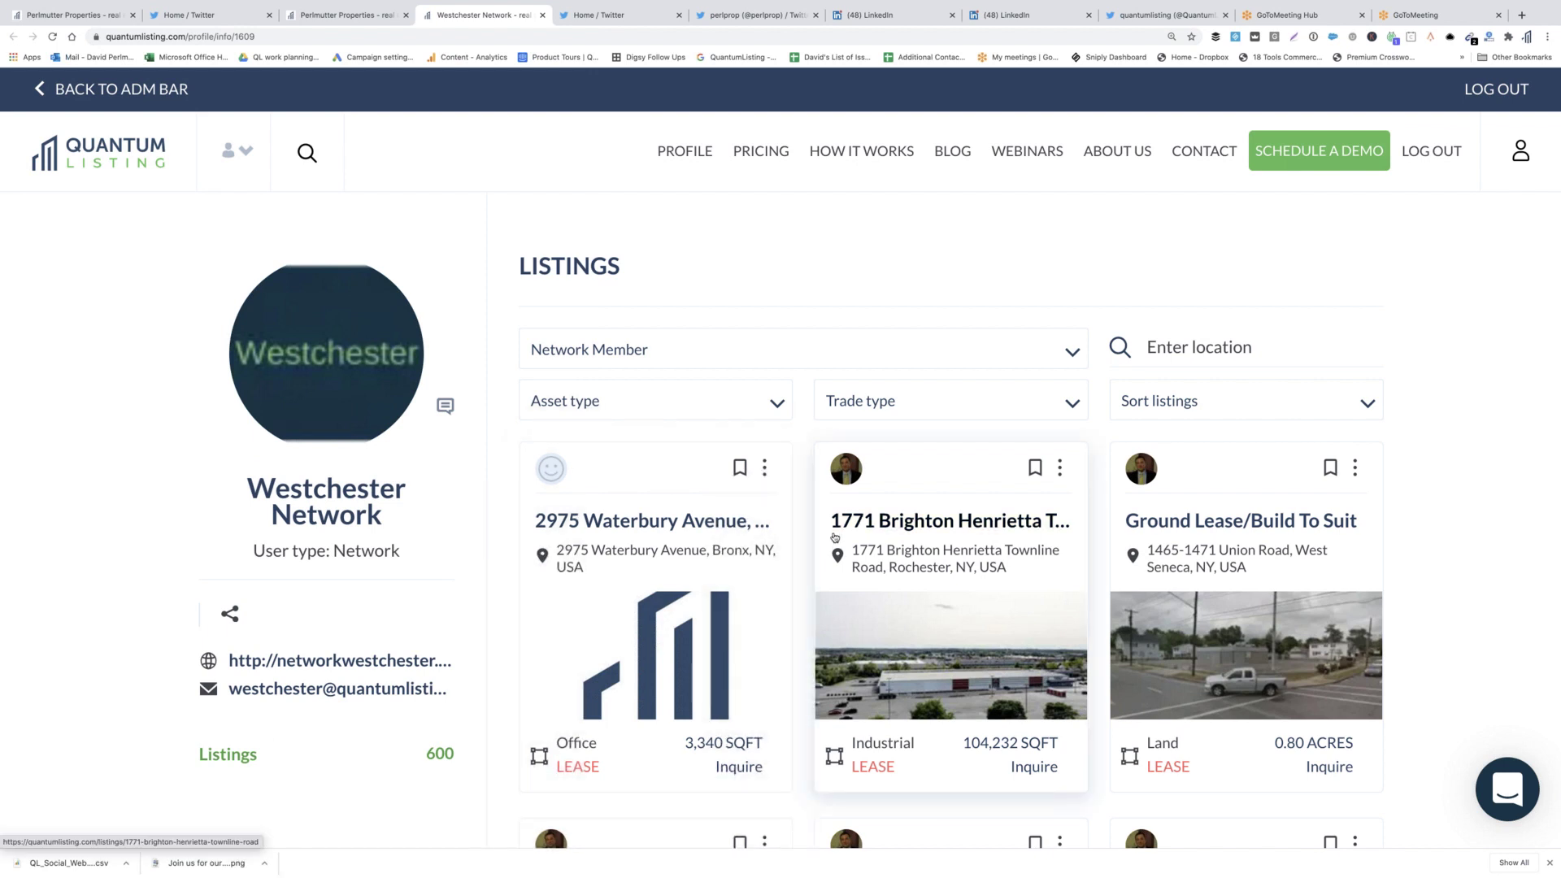
{"action": "scroll", "coordinate": [834, 536], "scroll_direction": "down", "scroll_amount": 1}
{"action": "scroll", "coordinate": [834, 537], "scroll_direction": "up", "scroll_amount": 1}
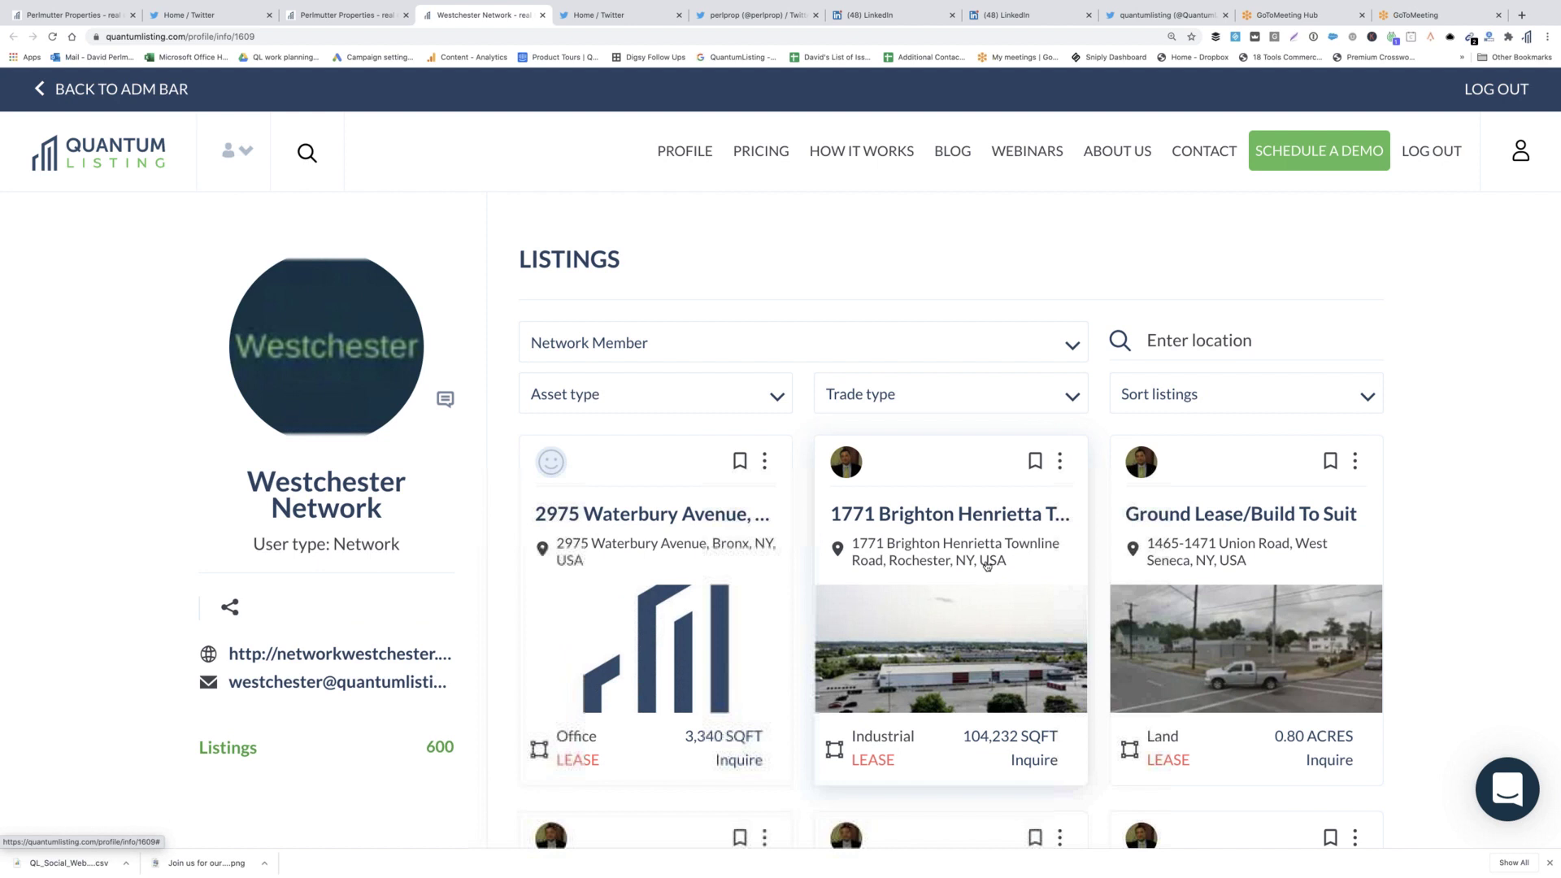
{"action": "scroll", "coordinate": [987, 565], "scroll_direction": "down", "scroll_amount": 3}
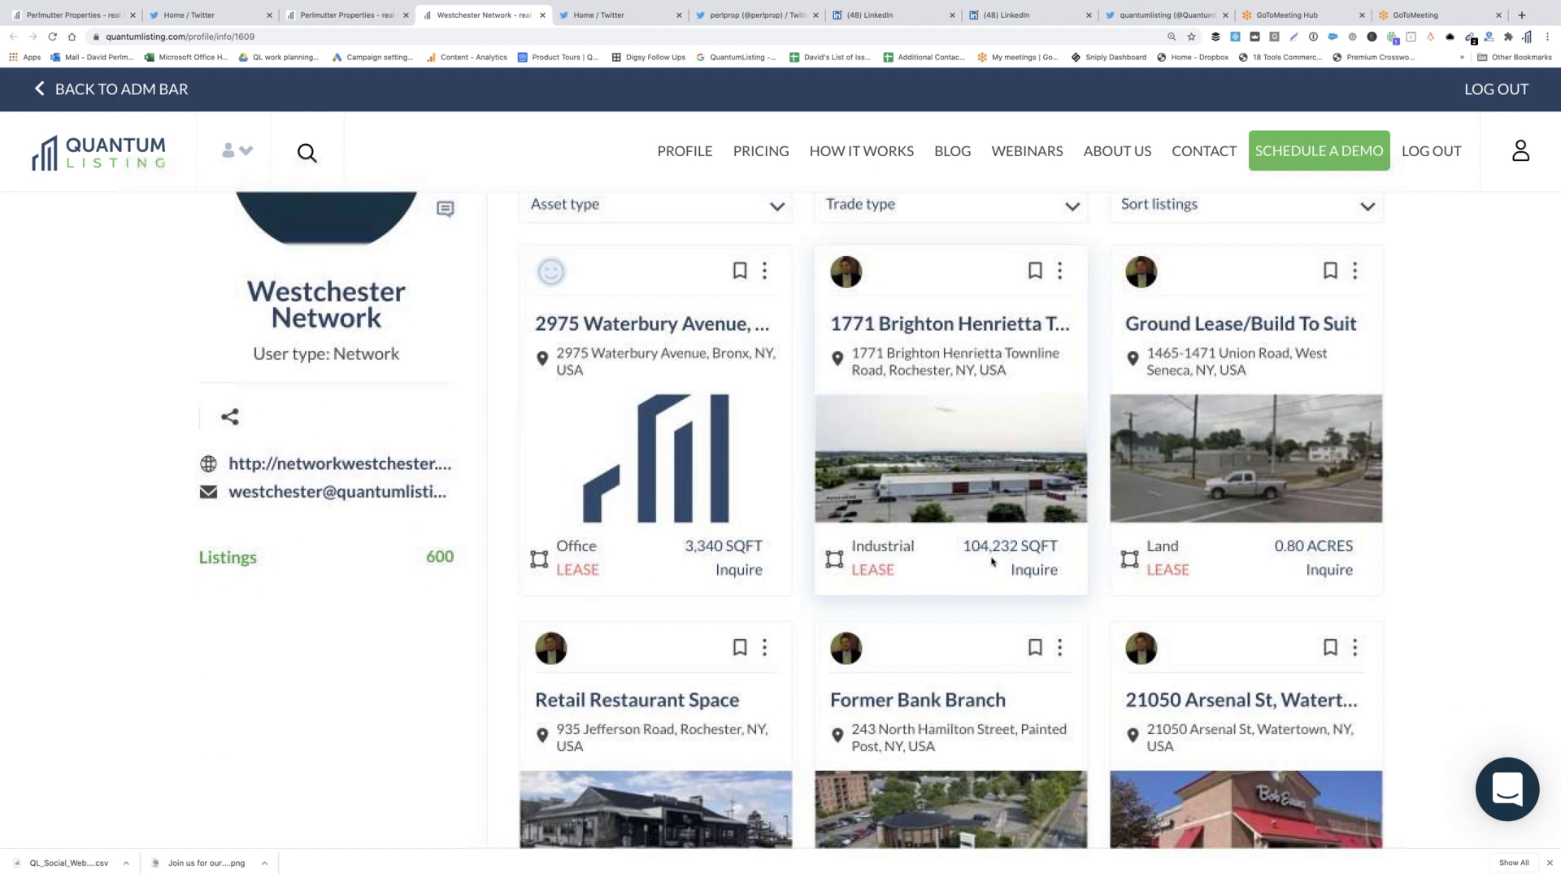
{"action": "scroll", "coordinate": [992, 561], "scroll_direction": "down", "scroll_amount": 5}
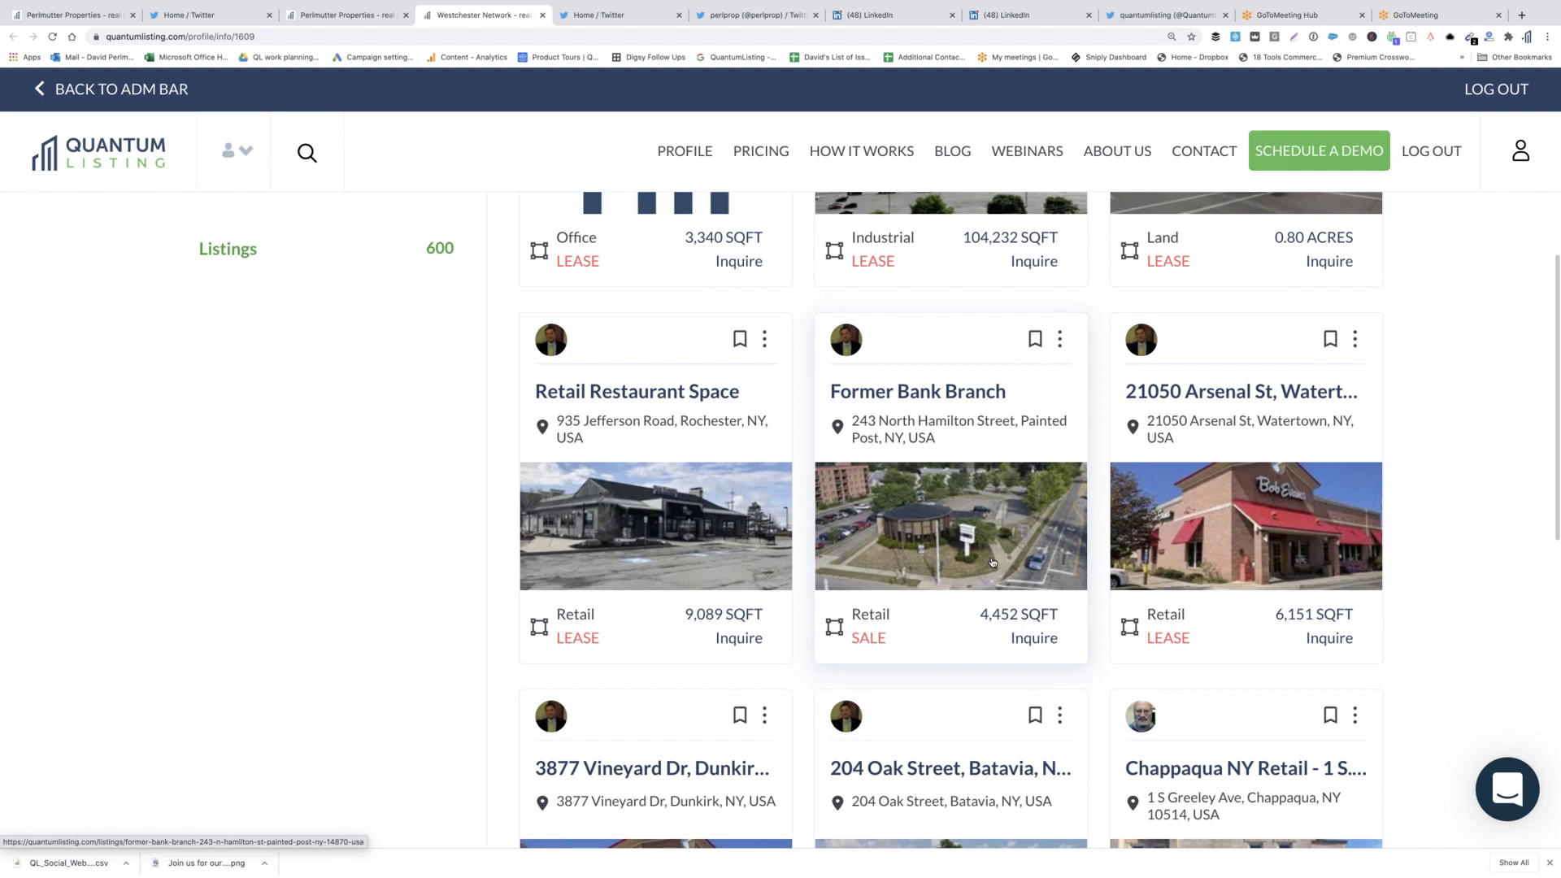
{"action": "scroll", "coordinate": [992, 561], "scroll_direction": "up", "scroll_amount": 5}
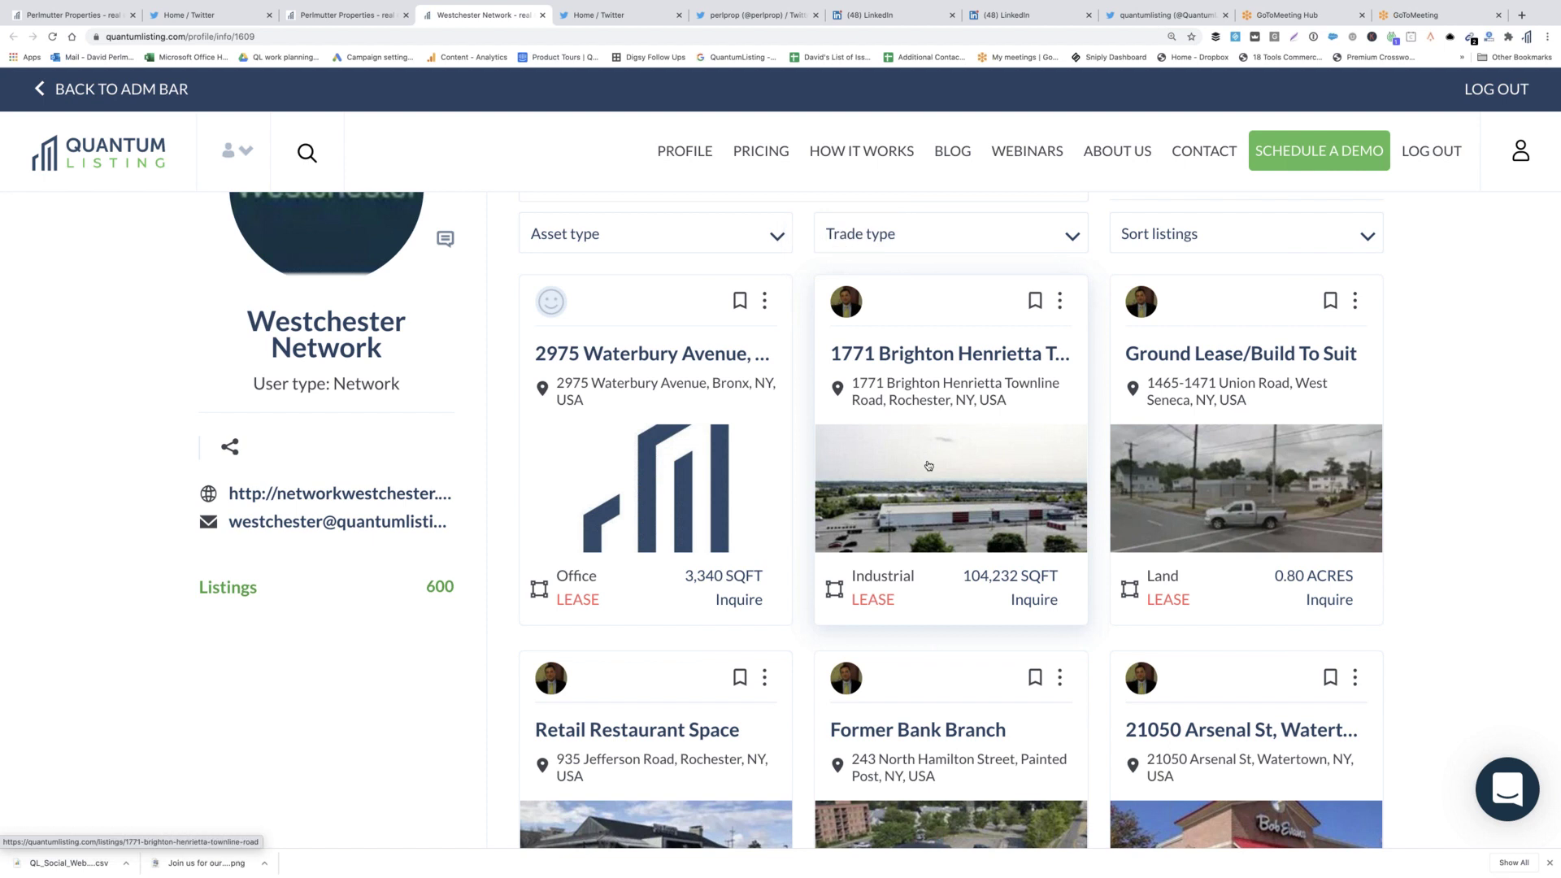
{"action": "scroll", "coordinate": [928, 465], "scroll_direction": "down", "scroll_amount": 10}
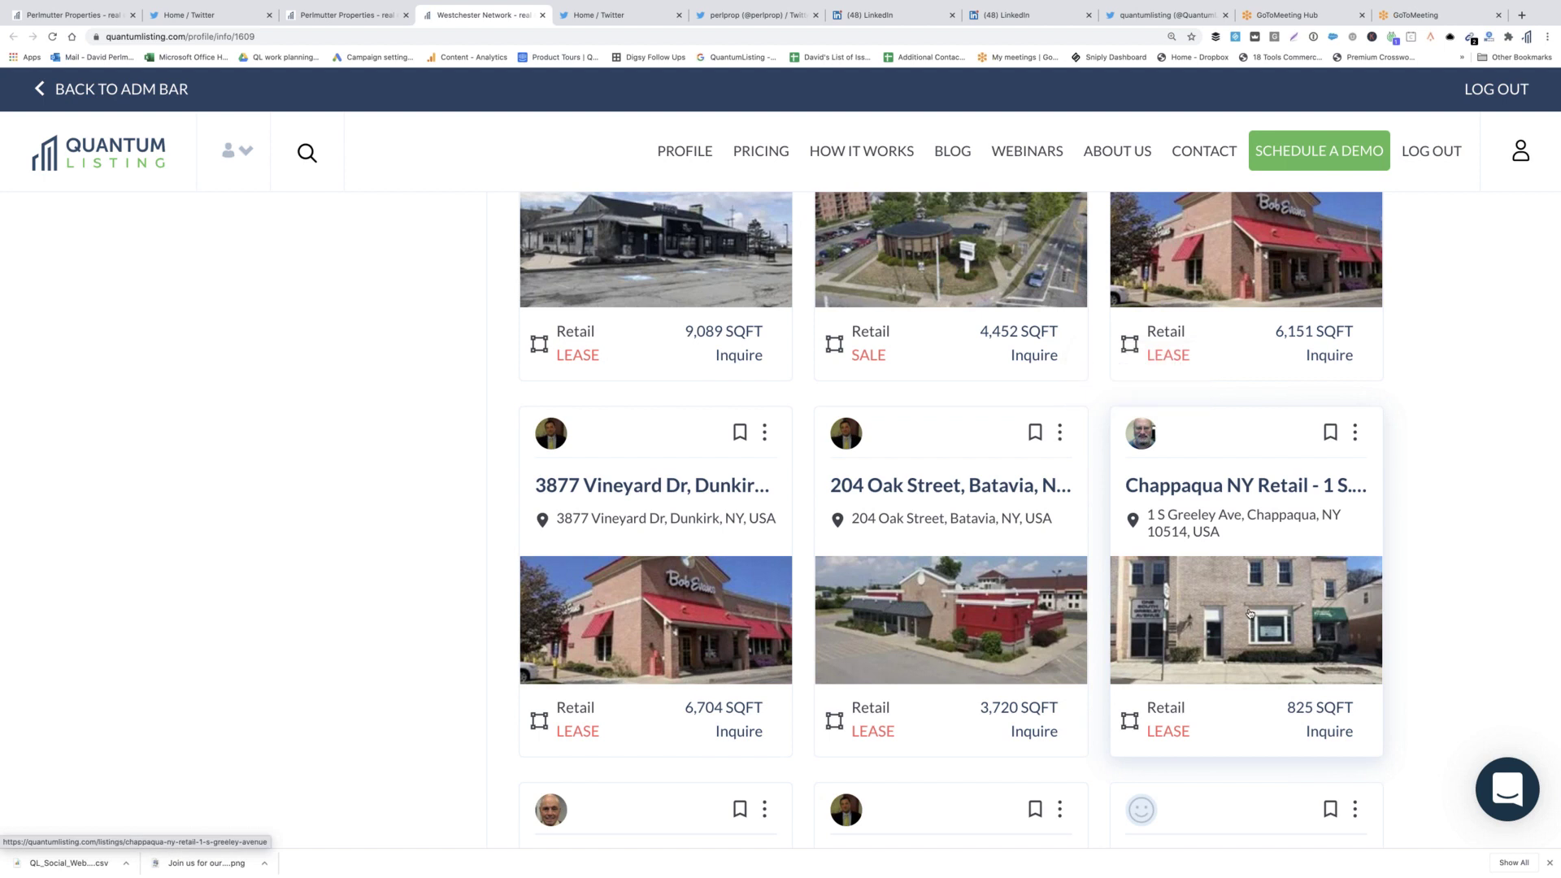
{"action": "scroll", "coordinate": [1250, 612], "scroll_direction": "up", "scroll_amount": 9}
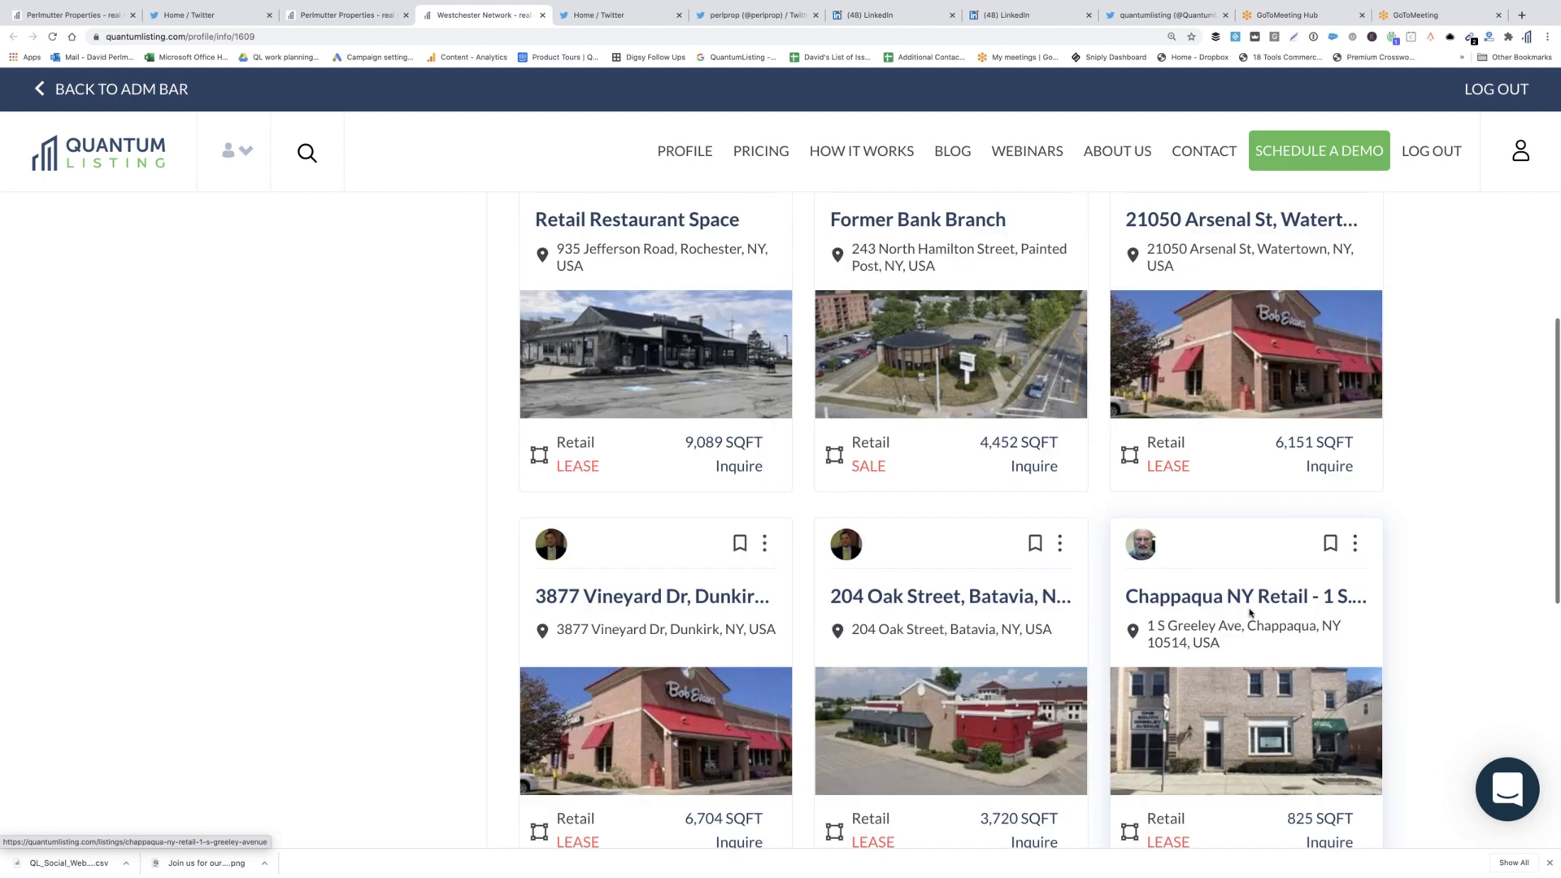
{"action": "scroll", "coordinate": [1113, 582], "scroll_direction": "up", "scroll_amount": 3}
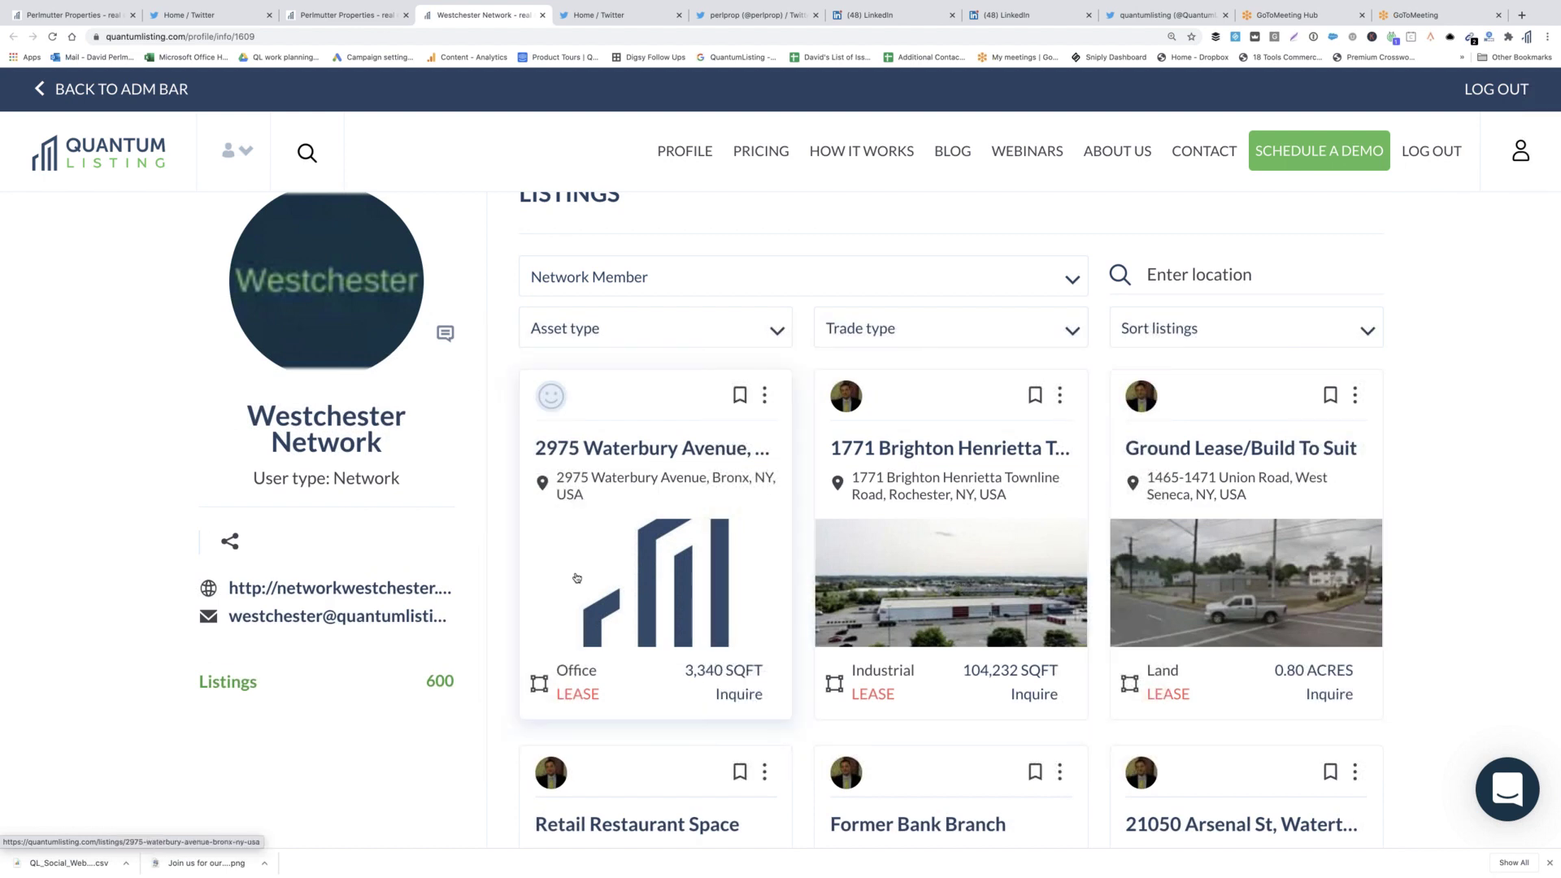
Filter the Westchester Network listings by one network member and browse the resulting 27 listings.
{"action": "left_click", "coordinate": [726, 282]}
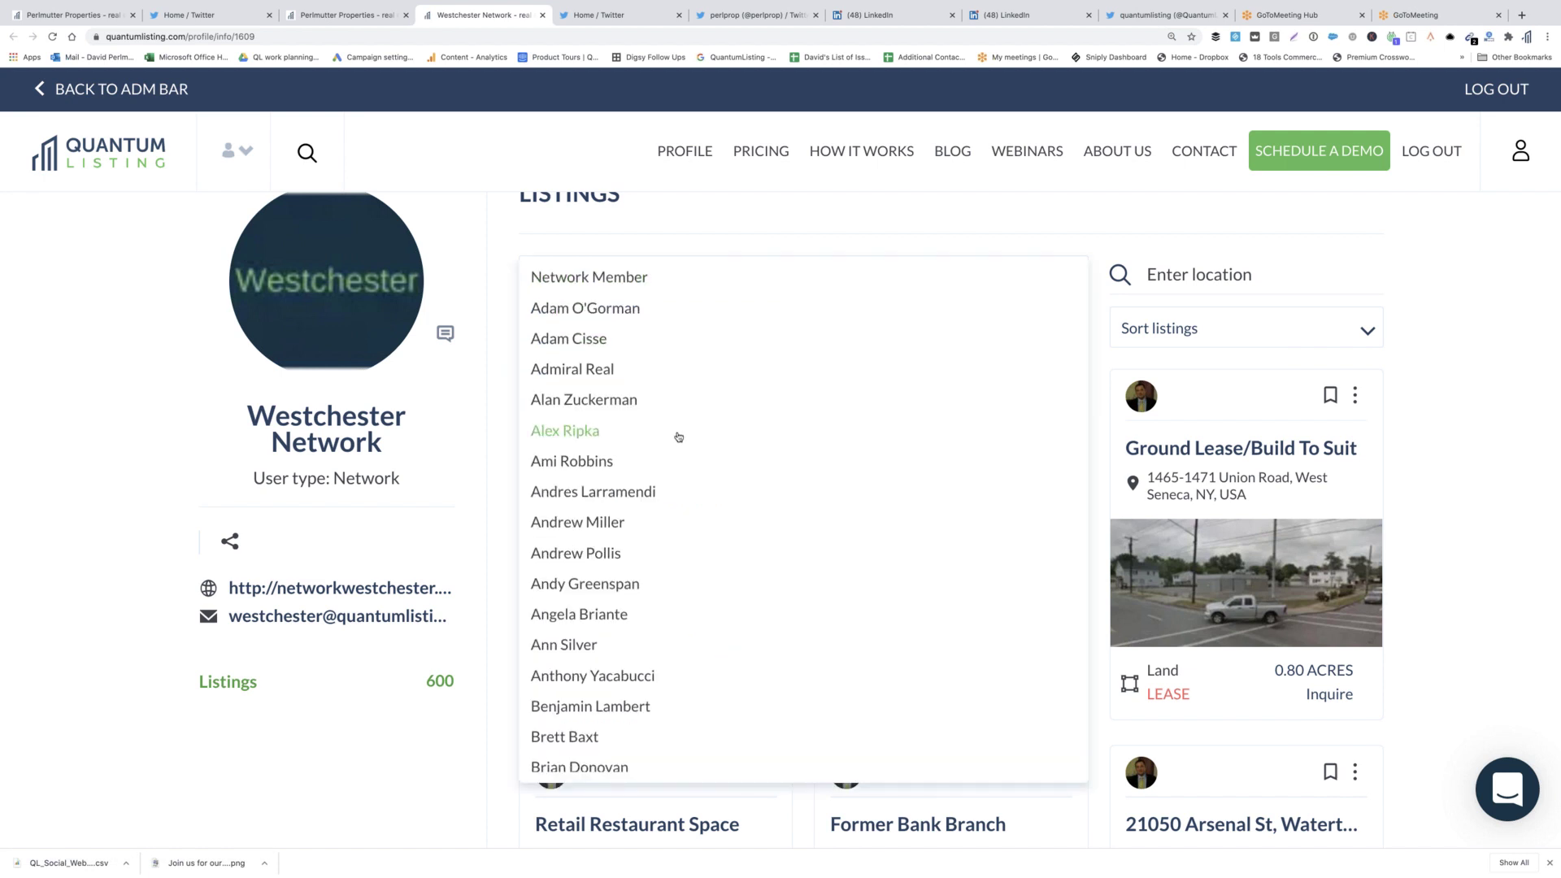
{"action": "scroll", "coordinate": [679, 437], "scroll_direction": "down", "scroll_amount": 3}
{"action": "scroll", "coordinate": [679, 438], "scroll_direction": "down", "scroll_amount": 1}
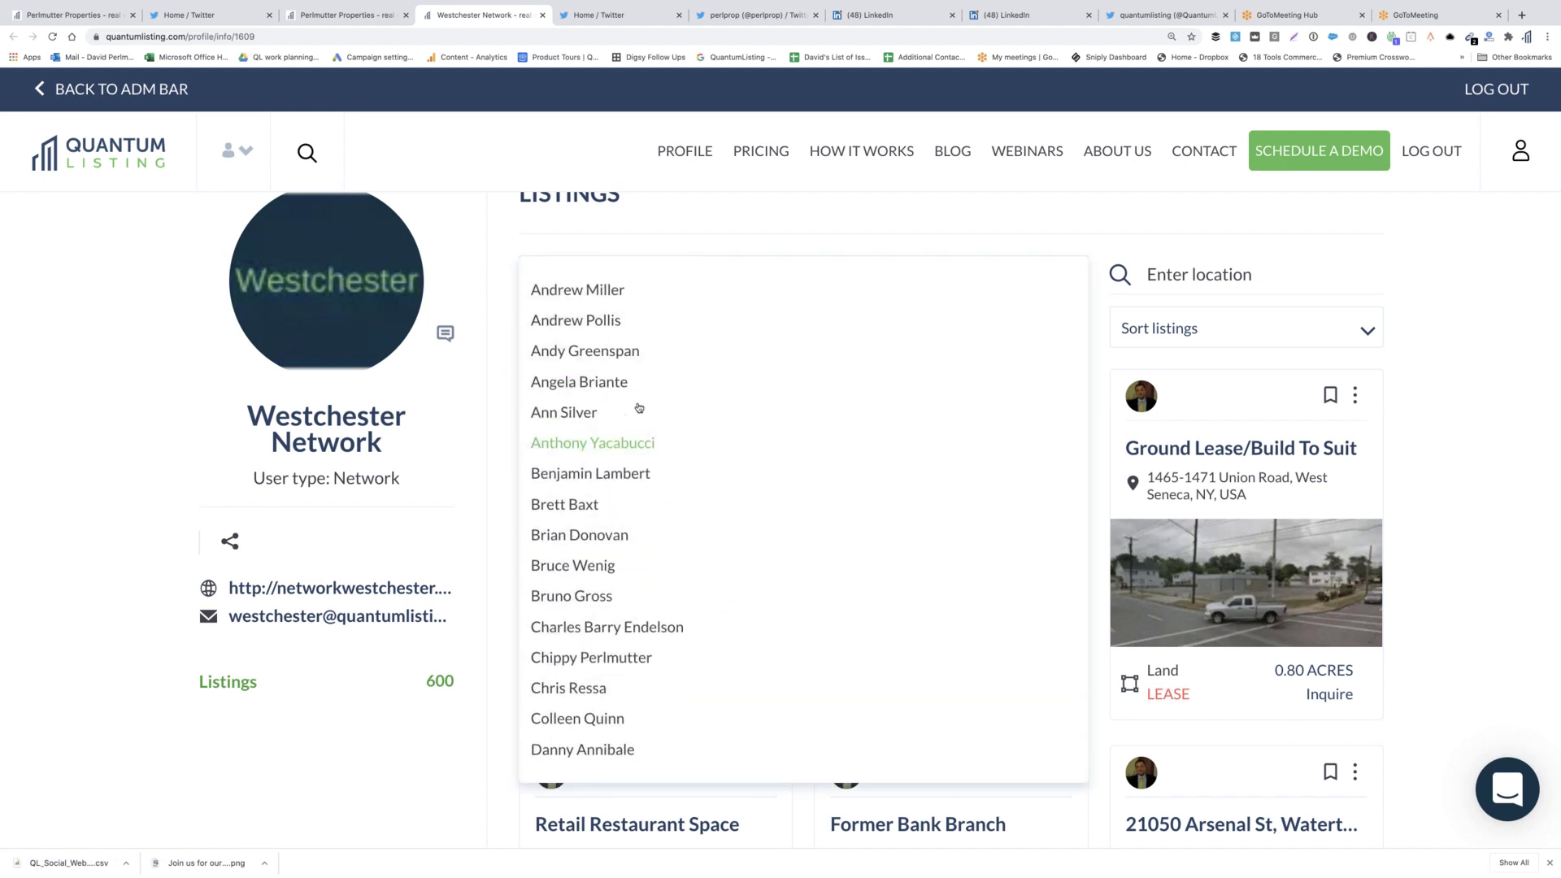
{"action": "scroll", "coordinate": [620, 510], "scroll_direction": "down", "scroll_amount": 4}
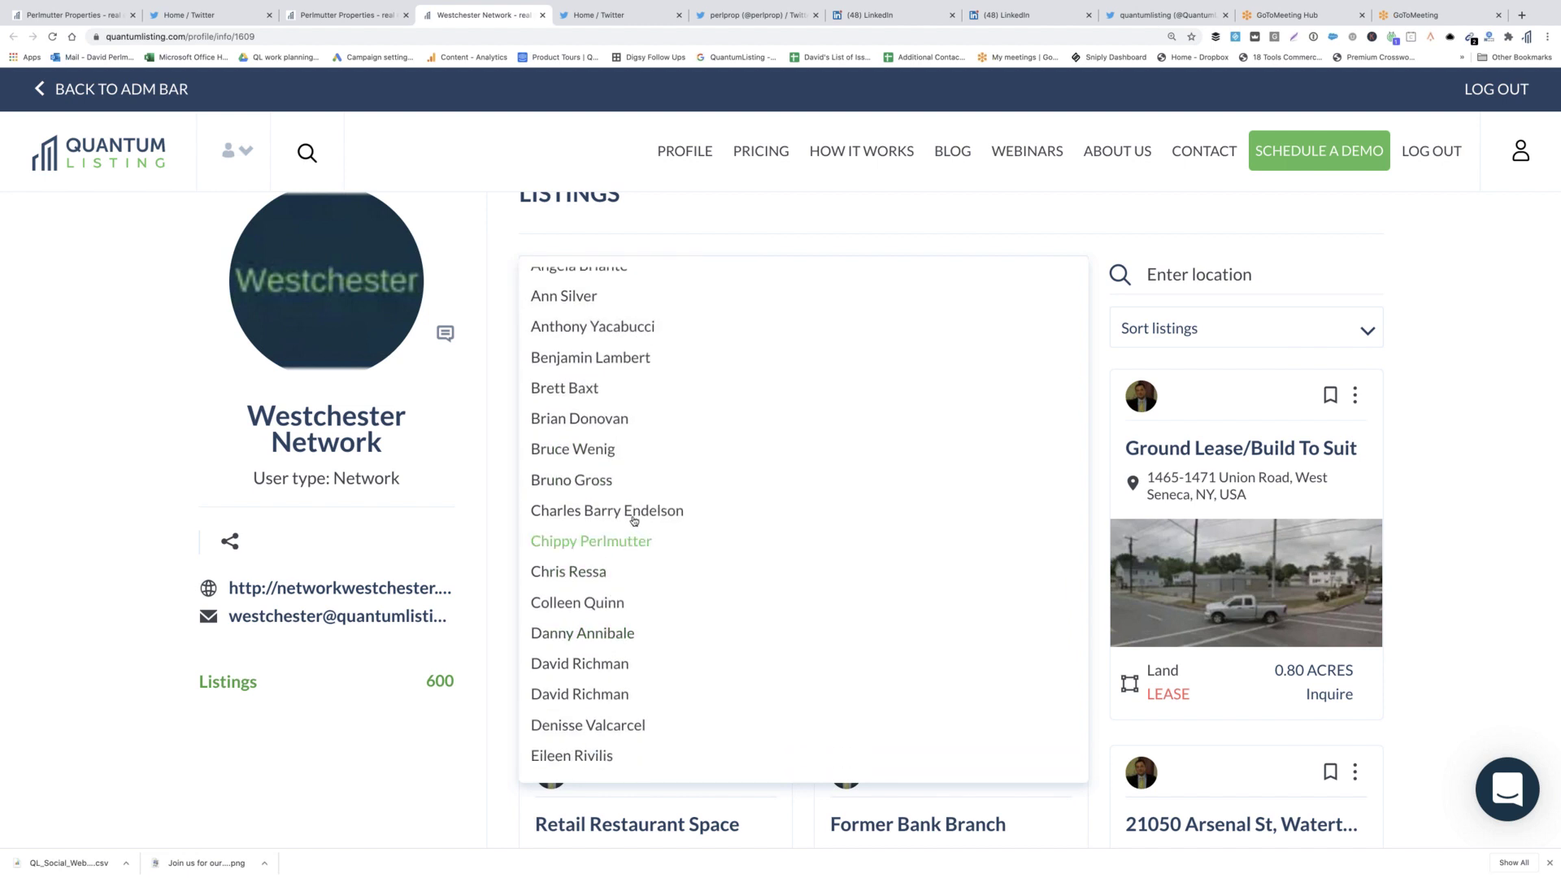
{"action": "left_click", "coordinate": [632, 517]}
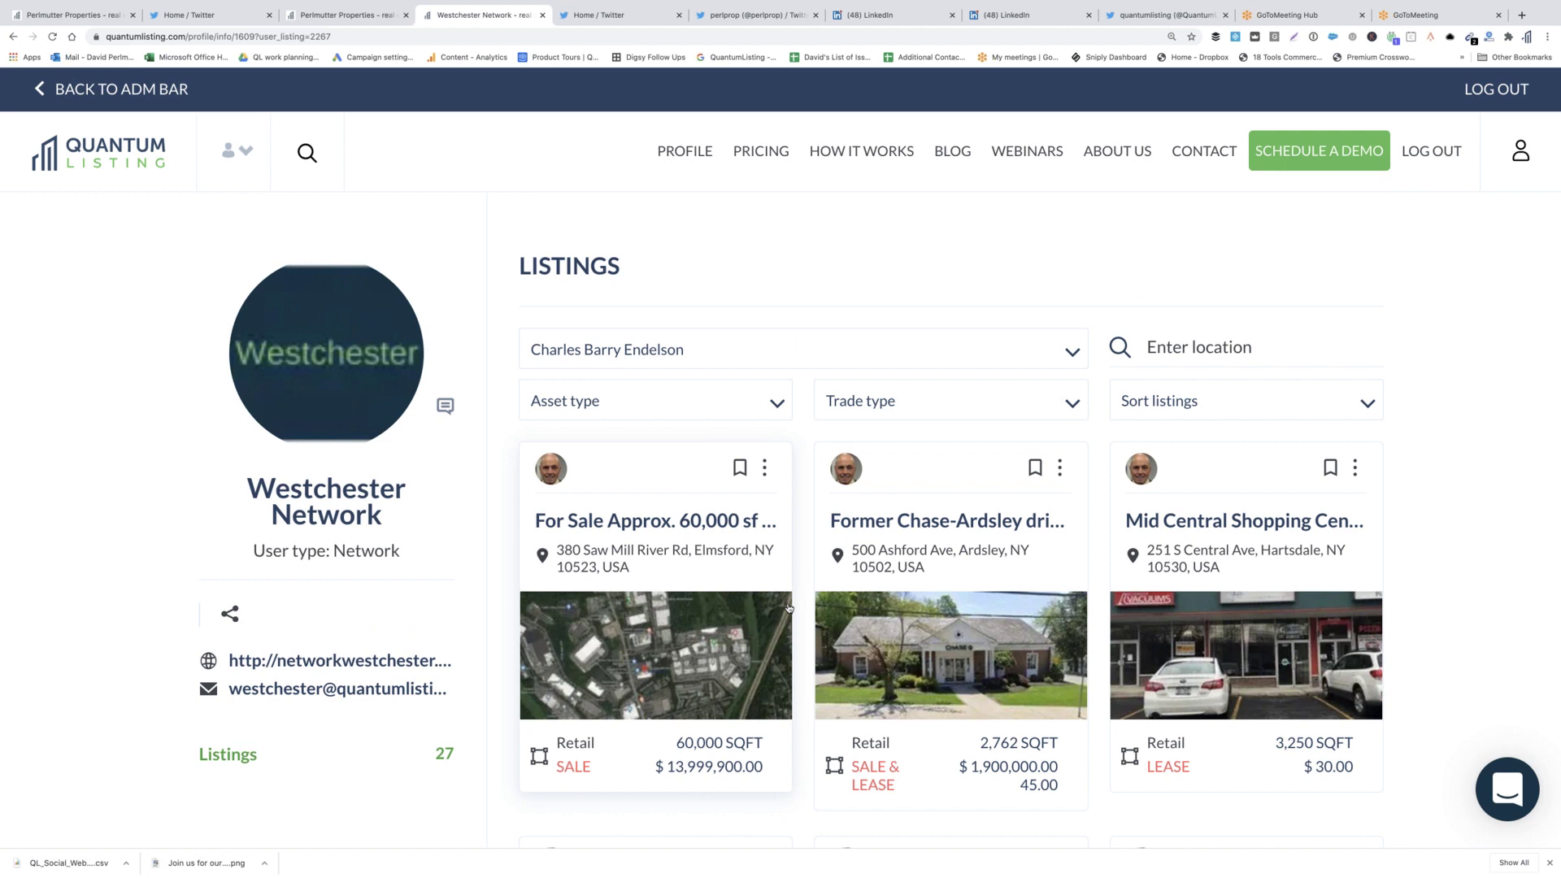
{"action": "scroll", "coordinate": [789, 608], "scroll_direction": "down", "scroll_amount": 3}
{"action": "scroll", "coordinate": [789, 608], "scroll_direction": "down", "scroll_amount": 5}
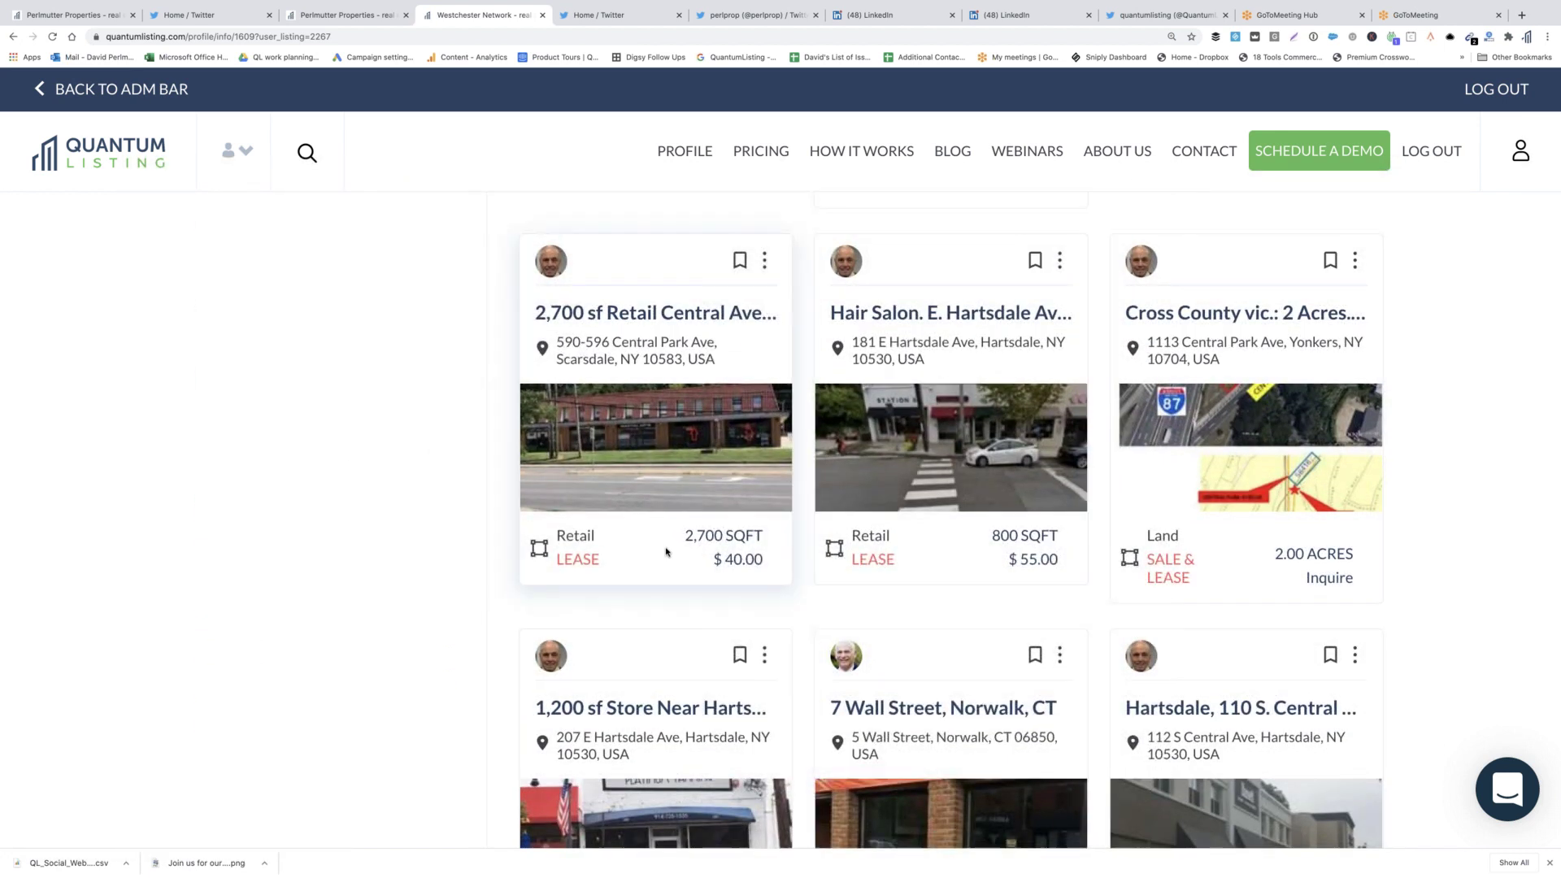
{"action": "scroll", "coordinate": [666, 552], "scroll_direction": "up", "scroll_amount": 5}
{"action": "scroll", "coordinate": [666, 552], "scroll_direction": "up", "scroll_amount": 2}
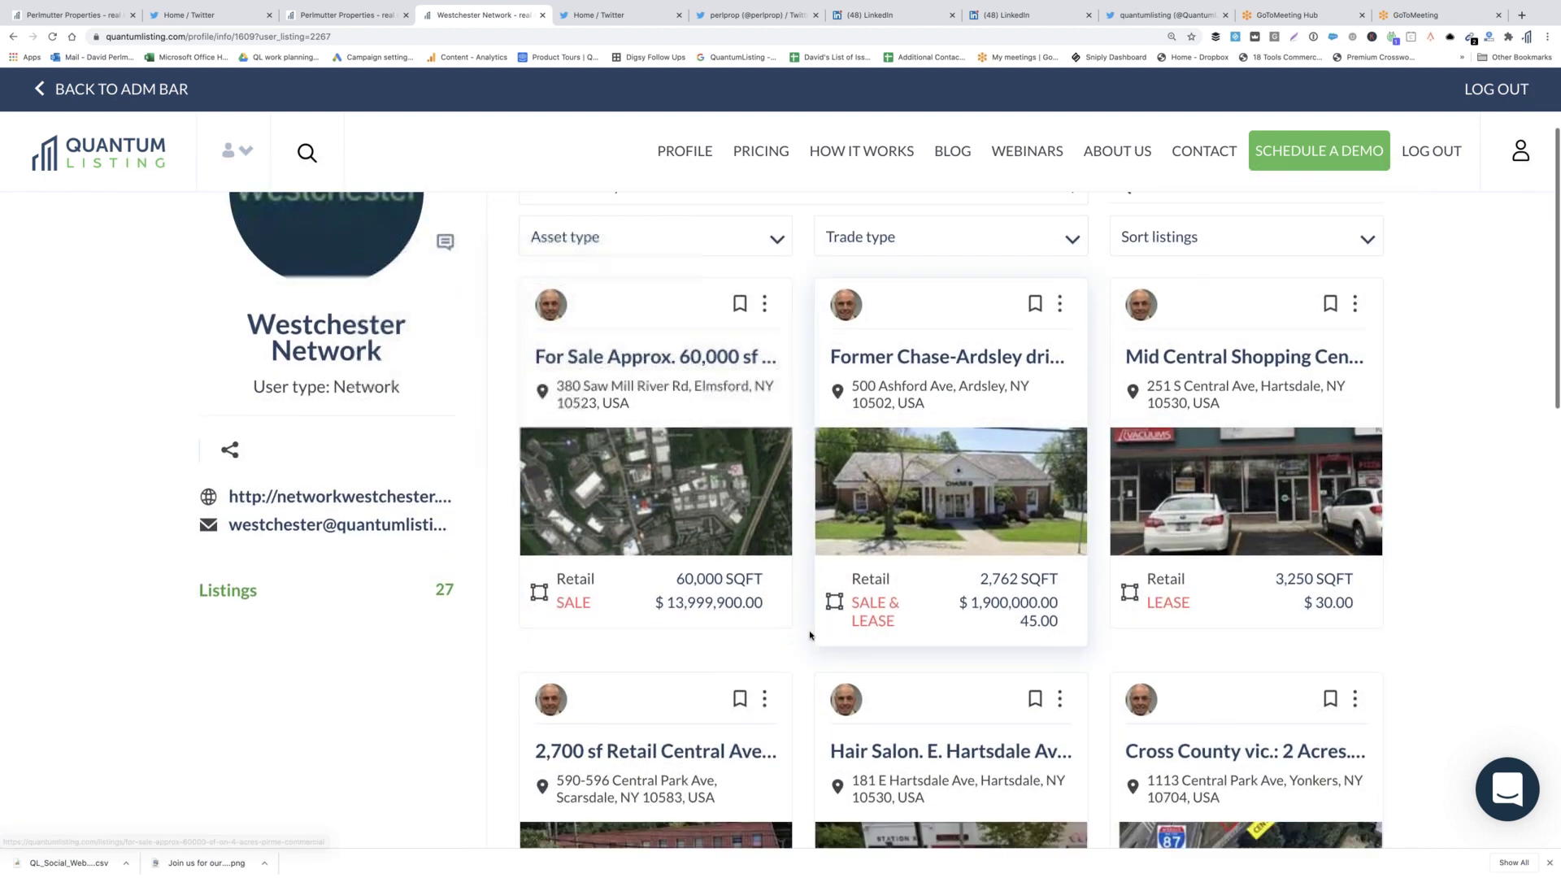
{"action": "scroll", "coordinate": [810, 635], "scroll_direction": "down", "scroll_amount": 5}
{"action": "scroll", "coordinate": [810, 635], "scroll_direction": "down", "scroll_amount": 1}
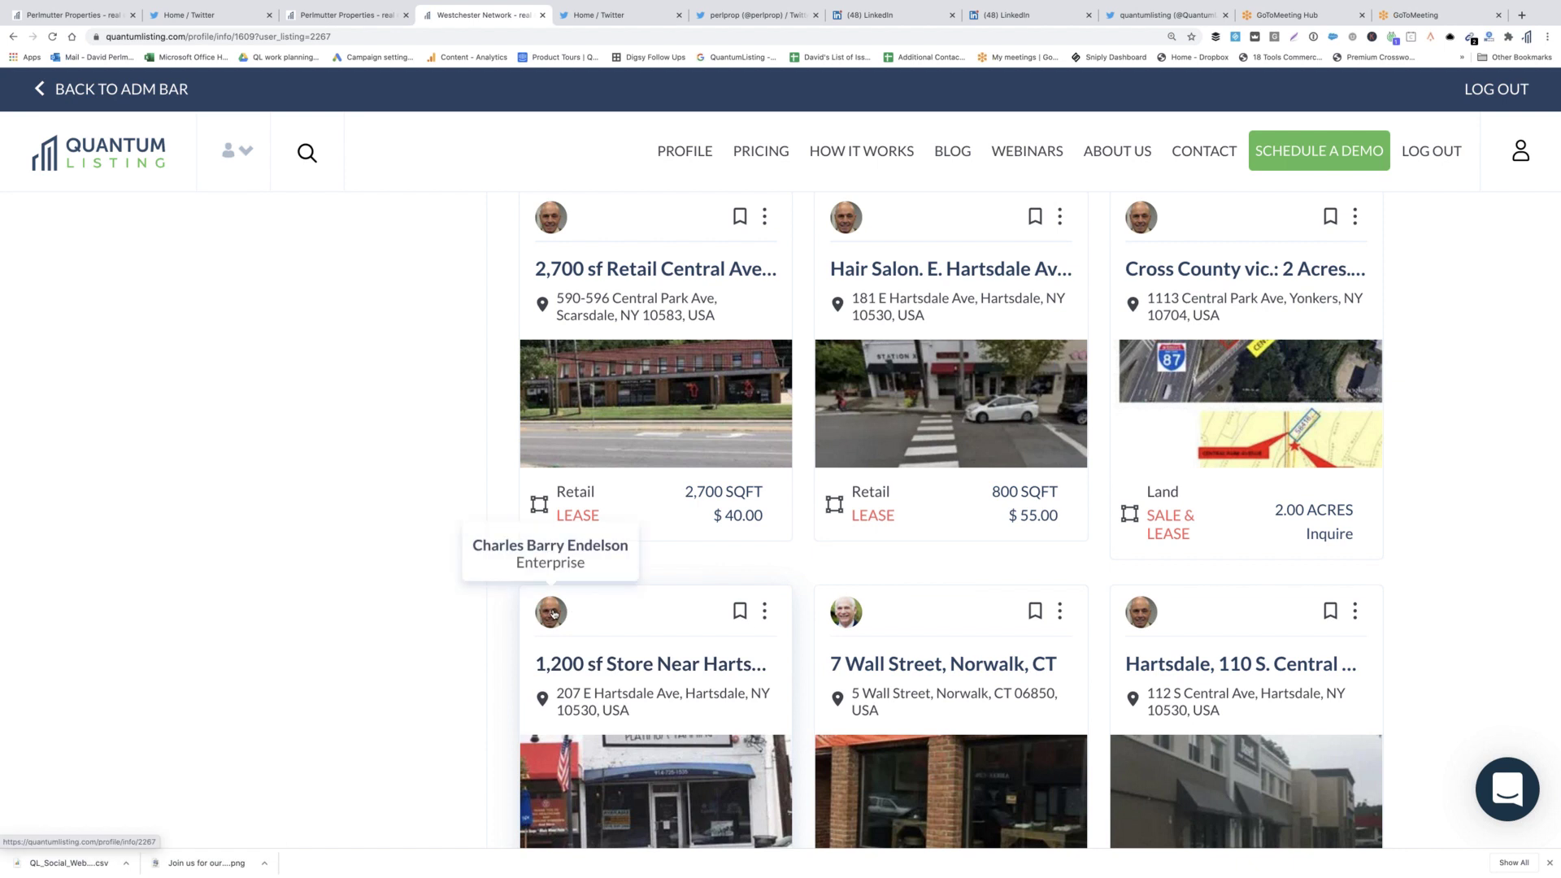
View a listing owner's profile, then go back twice to the full 600-listing network page.
{"action": "left_click", "coordinate": [553, 614]}
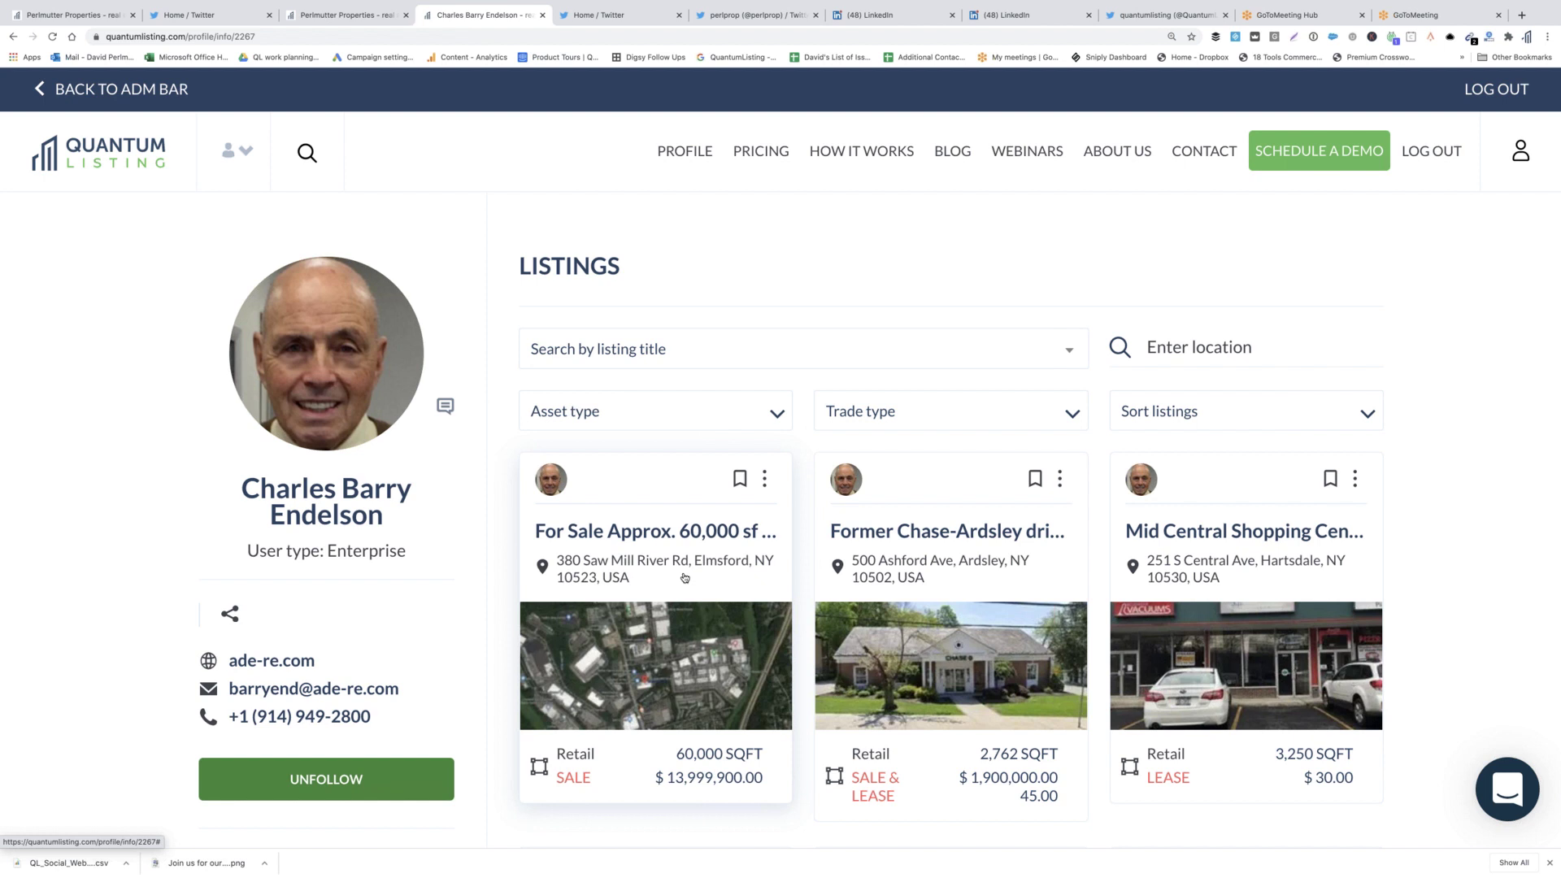
{"action": "scroll", "coordinate": [685, 578], "scroll_direction": "down", "scroll_amount": 3}
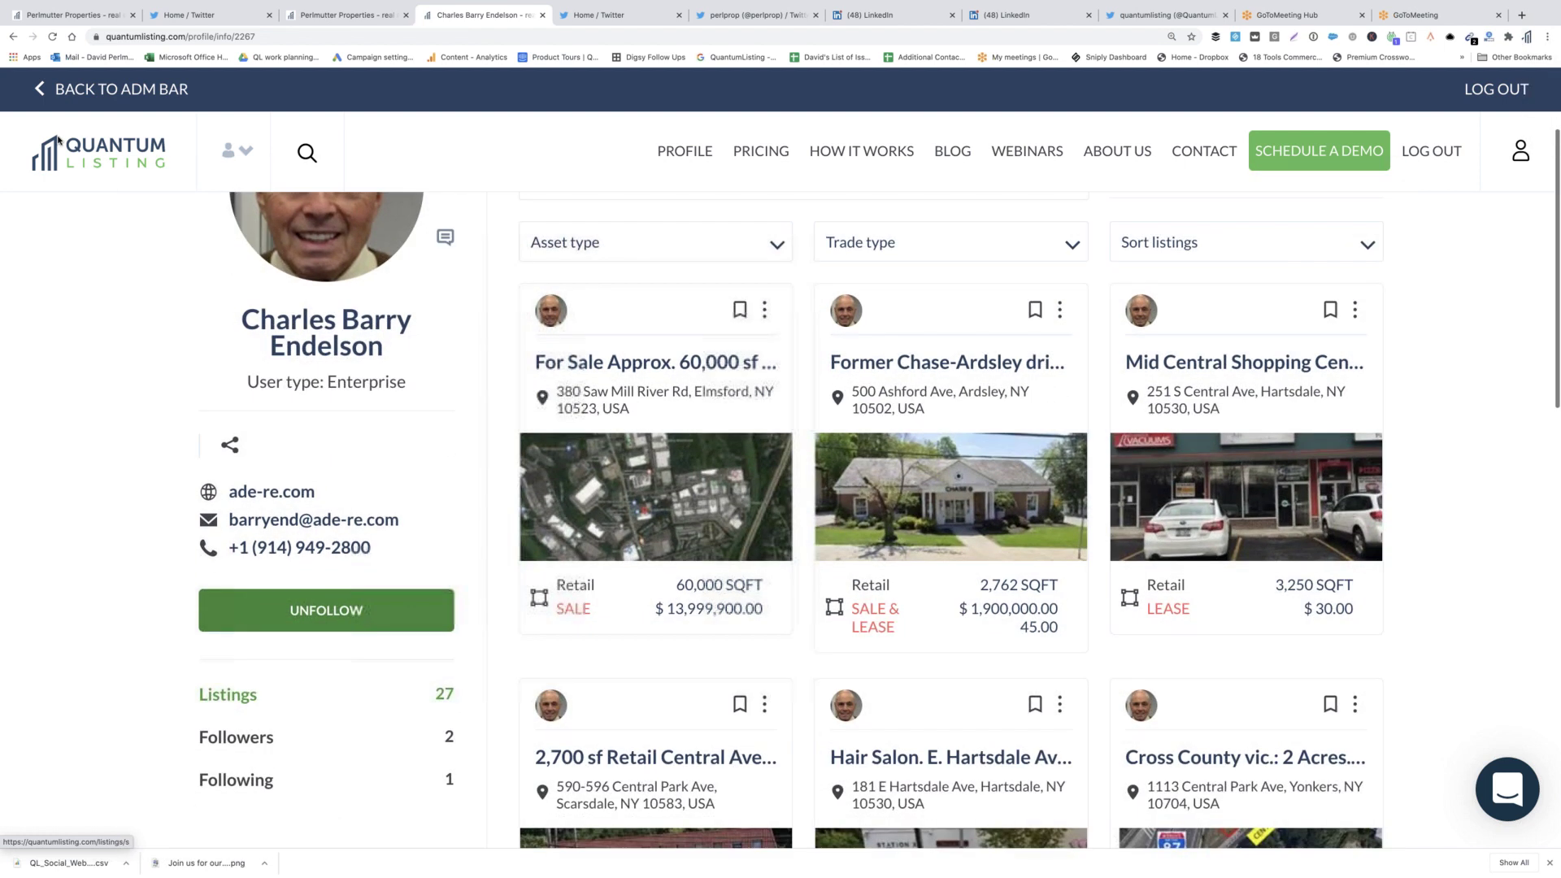
{"action": "left_click", "coordinate": [14, 37]}
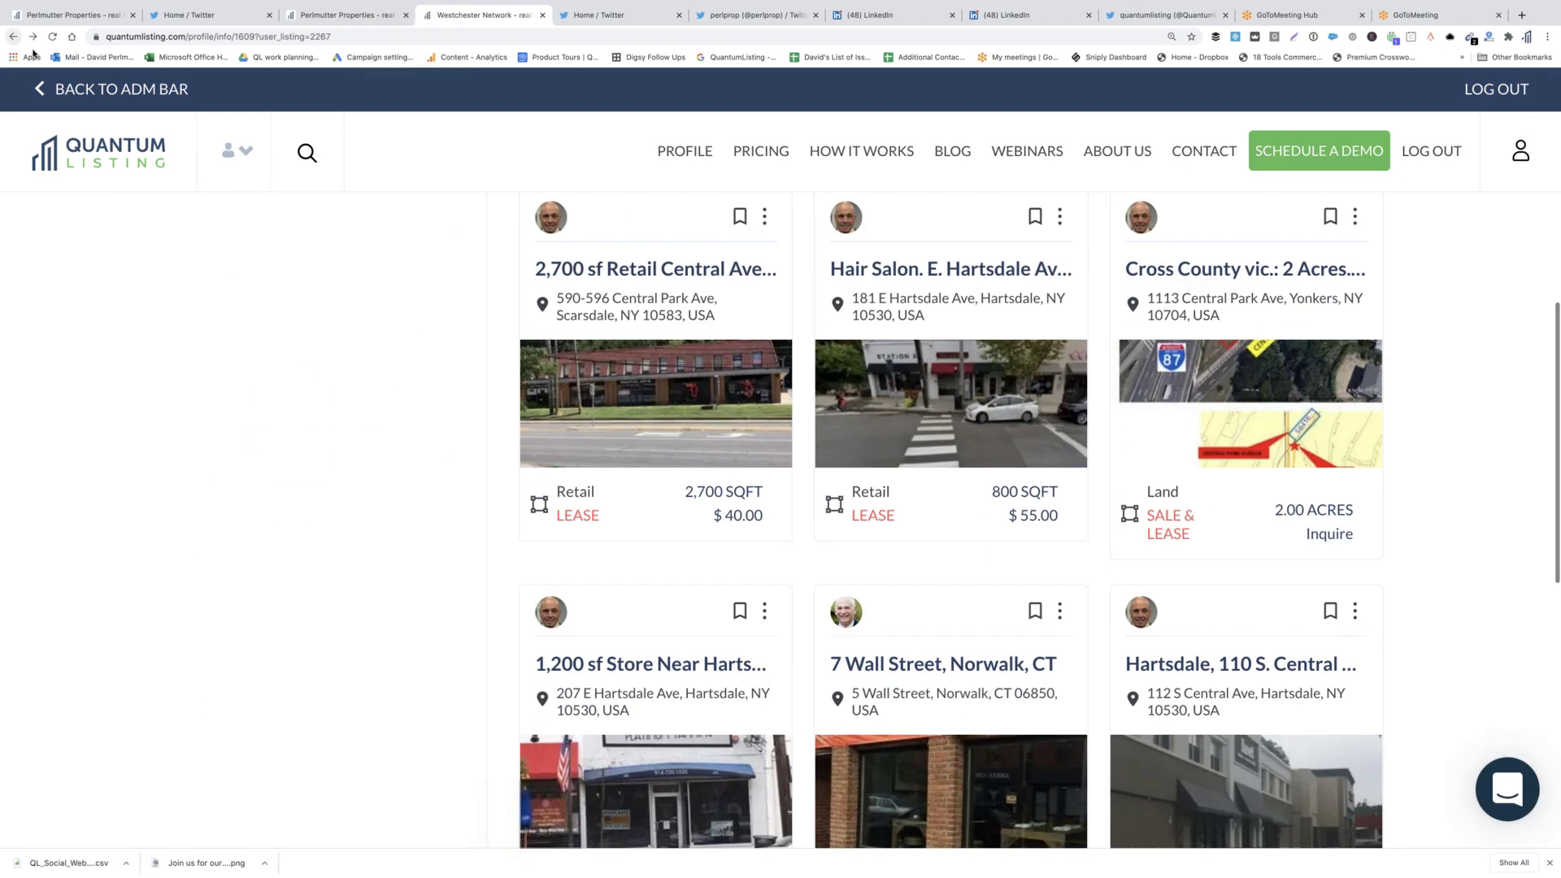
{"action": "left_click", "coordinate": [11, 35]}
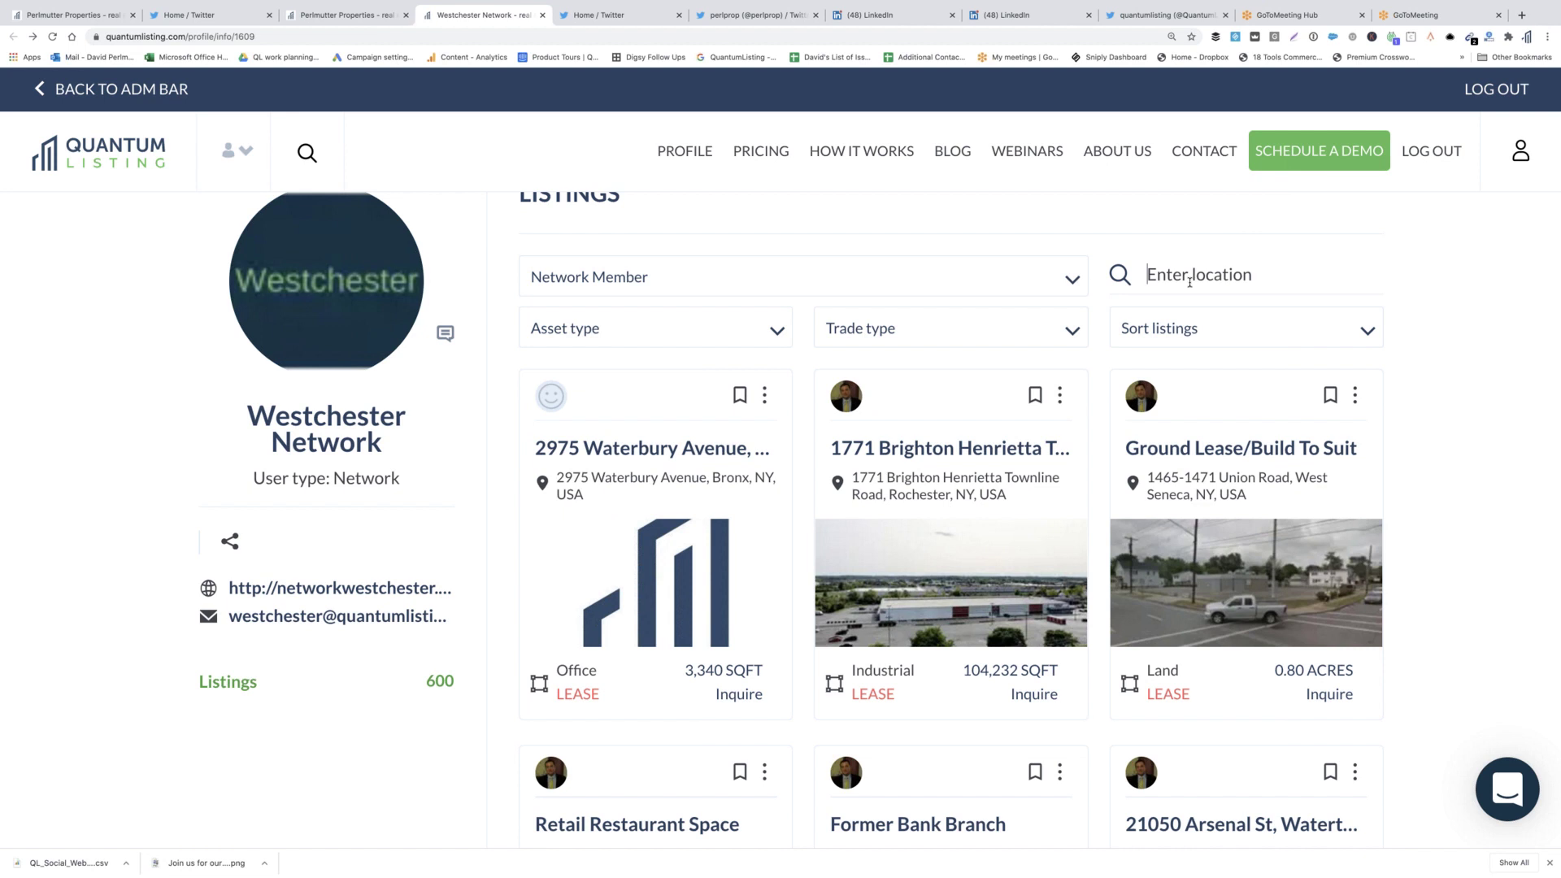
Filter the network listings to White Plains, NY, asset type Office and trade type Lease.
{"action": "type", "text": "White"}
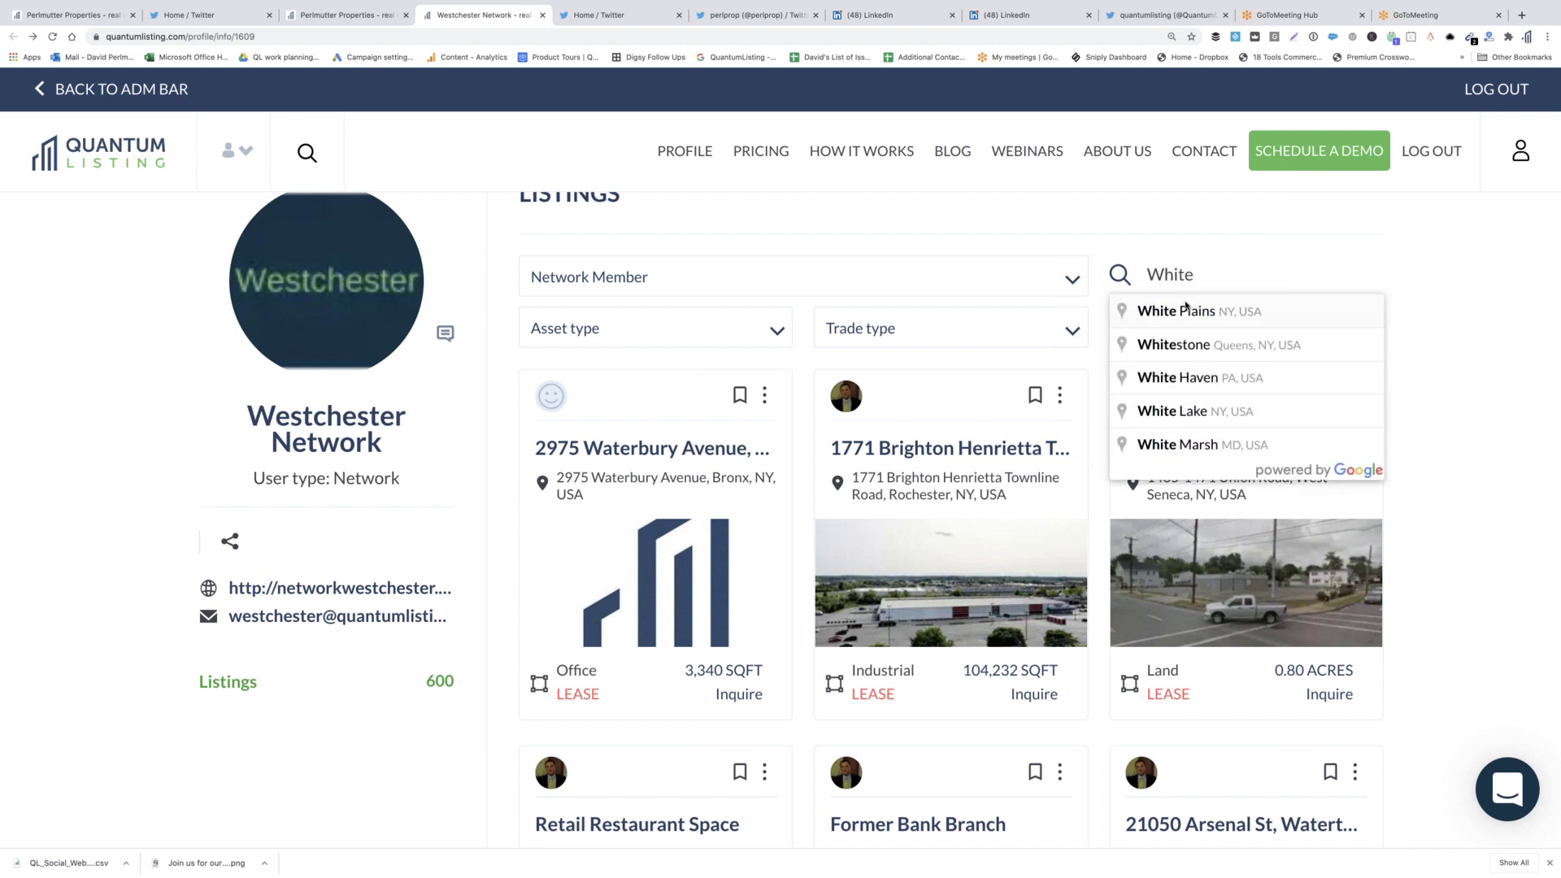
{"action": "left_click", "coordinate": [1184, 310]}
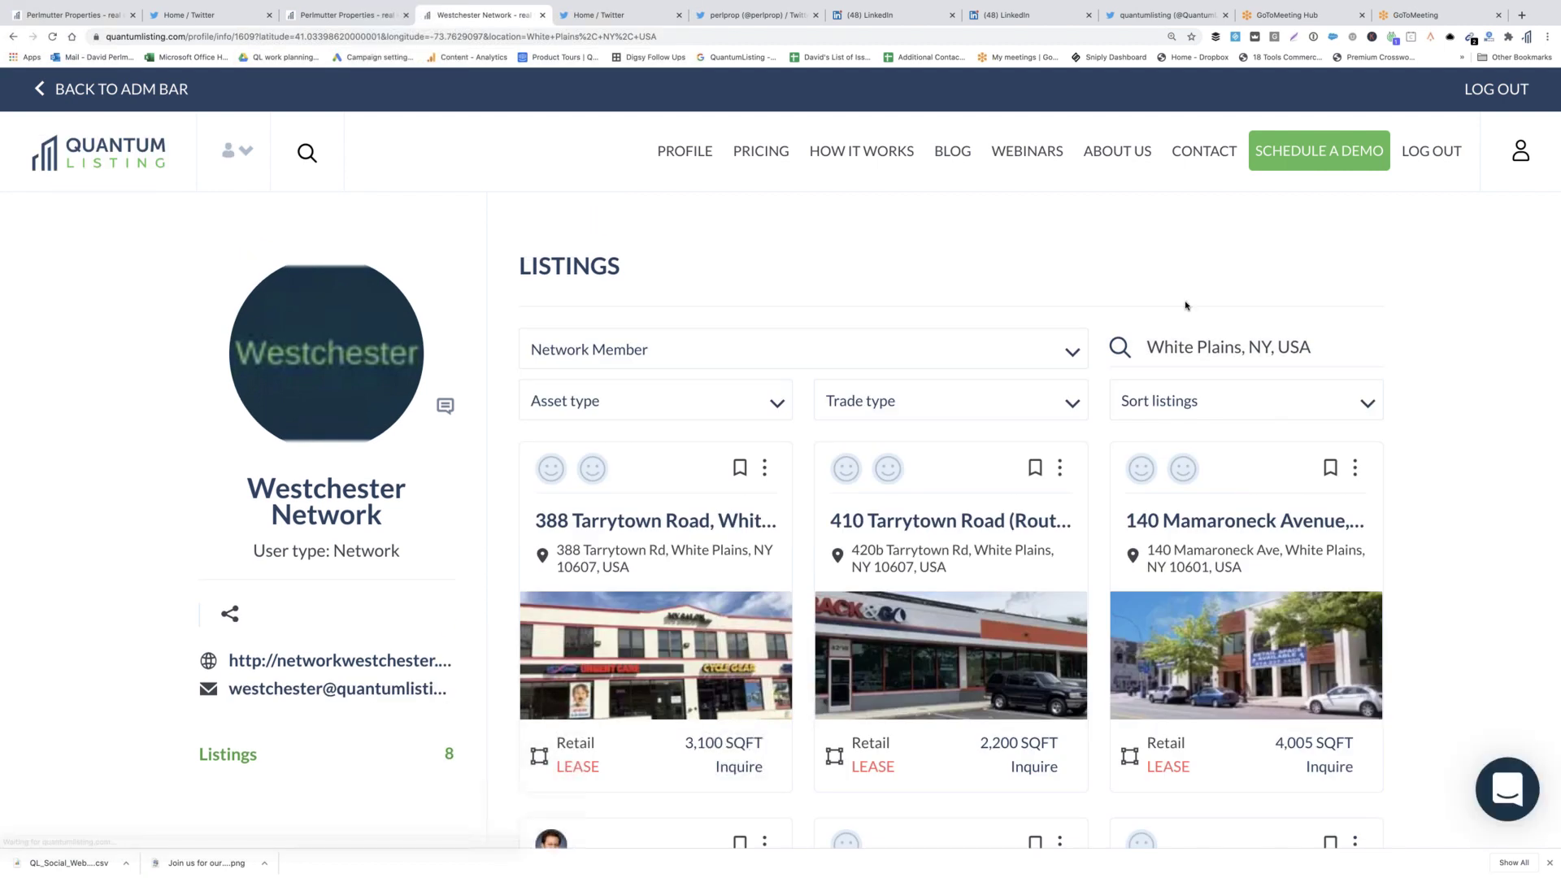
{"action": "left_click", "coordinate": [772, 404]}
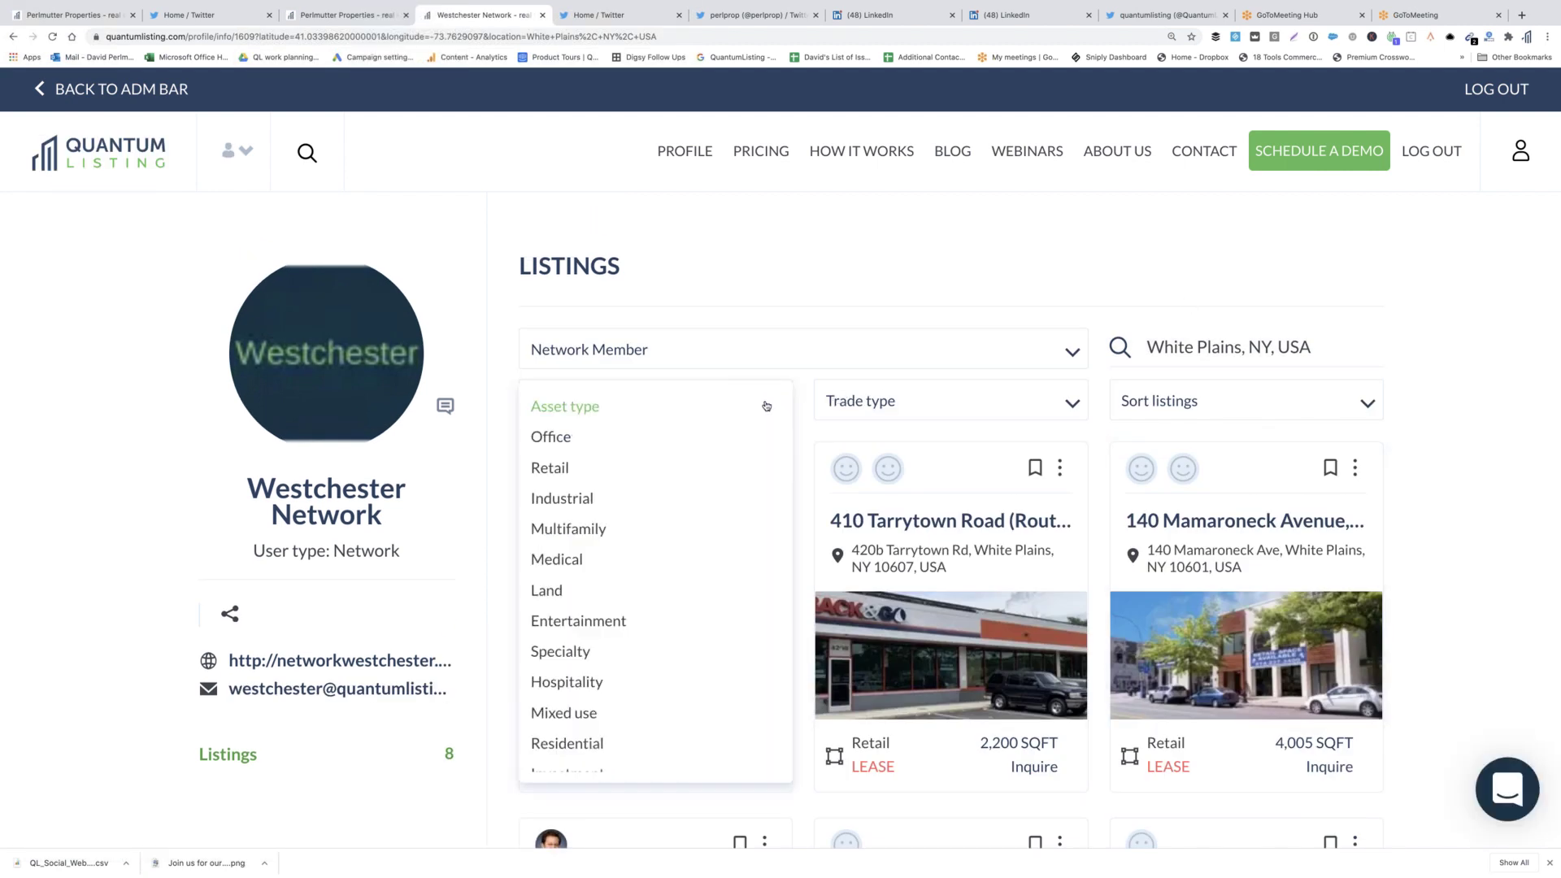
{"action": "left_click", "coordinate": [575, 439]}
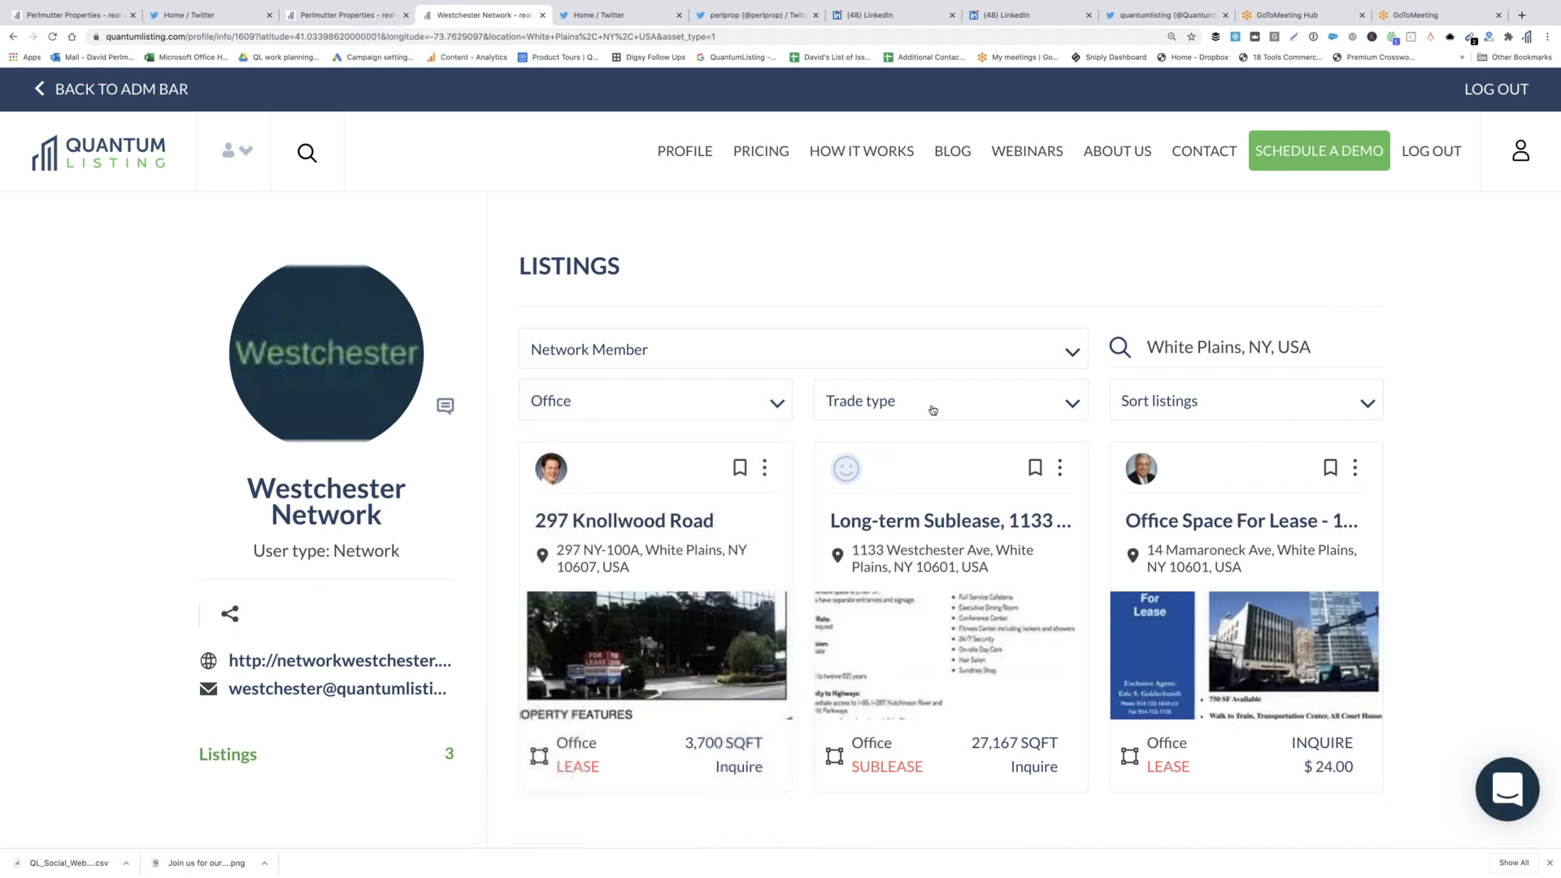
{"action": "left_click", "coordinate": [933, 410]}
{"action": "left_click", "coordinate": [905, 440]}
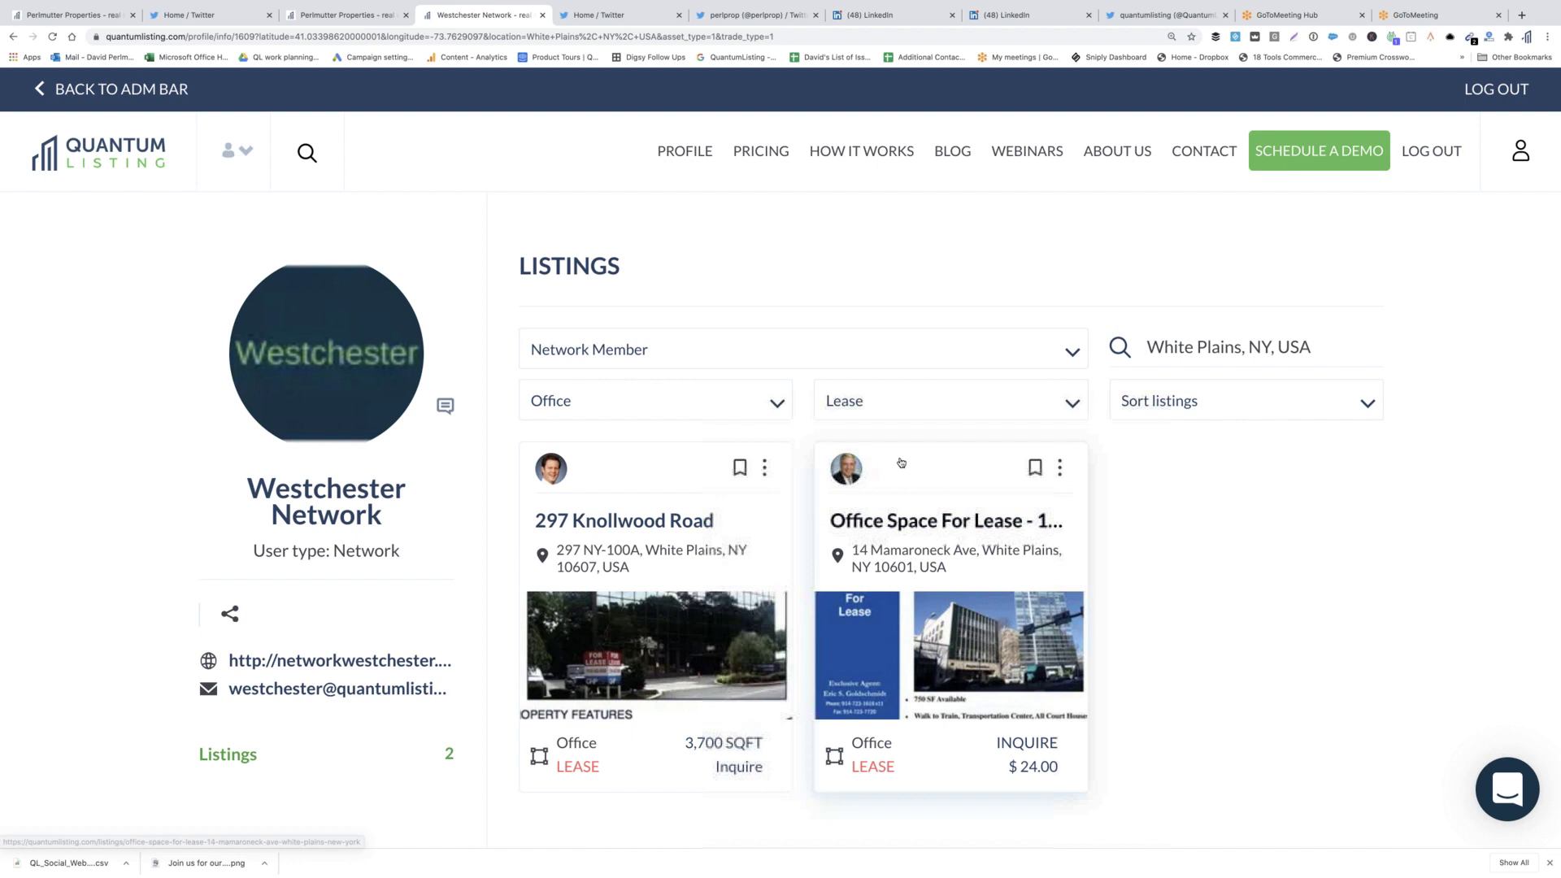
{"action": "scroll", "coordinate": [901, 455], "scroll_direction": "down", "scroll_amount": 1}
{"action": "scroll", "coordinate": [901, 462], "scroll_direction": "up", "scroll_amount": 1}
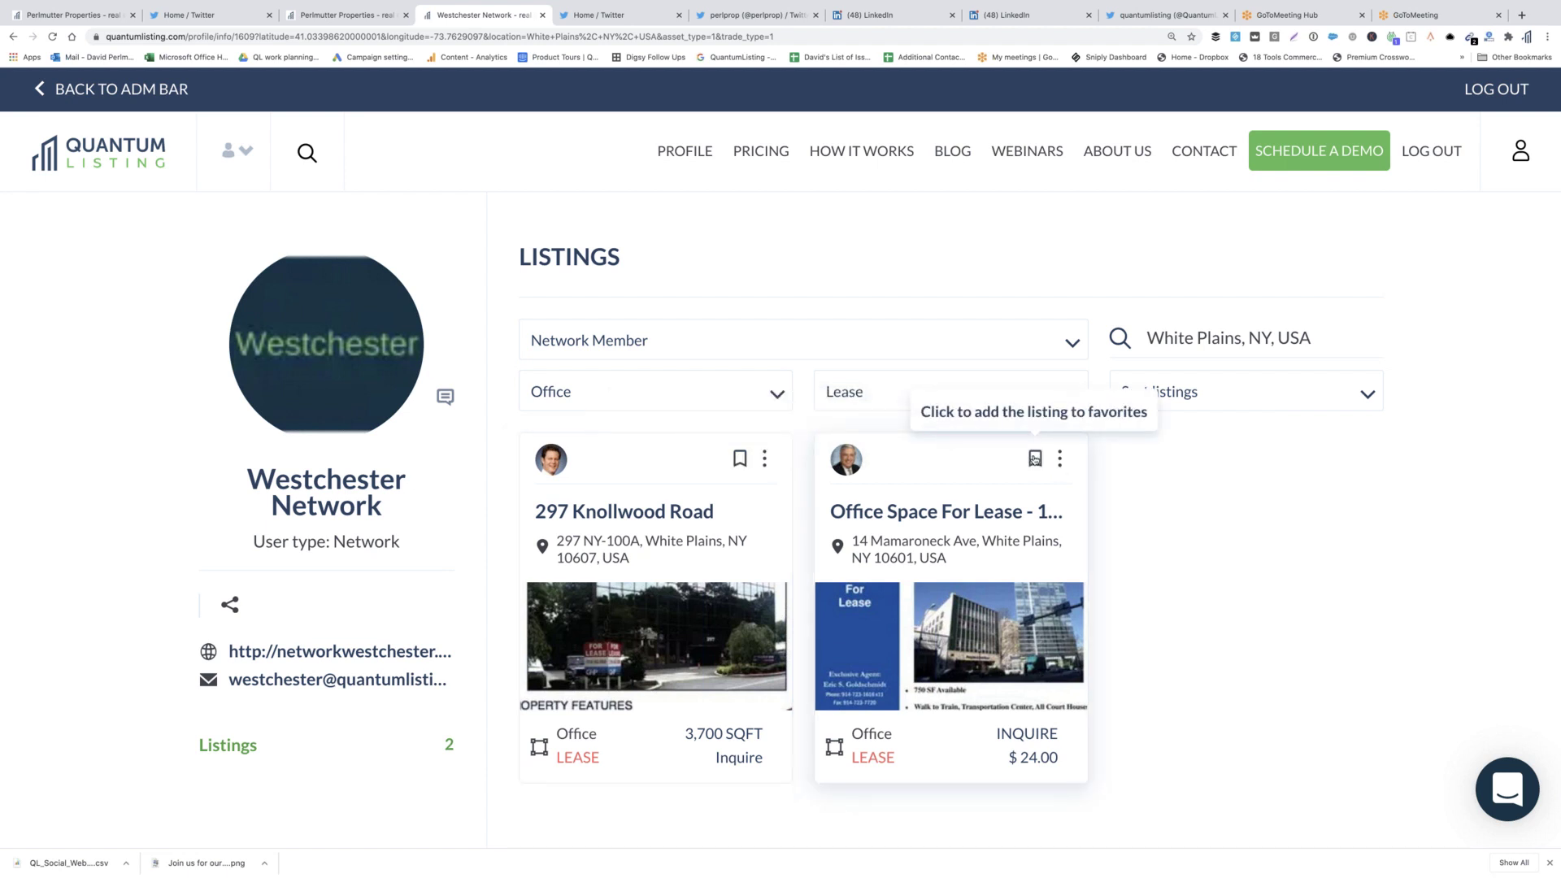
Check both office listings' option menus, then go back to drop the Lease, Office and White Plains filters.
{"action": "left_click", "coordinate": [765, 460]}
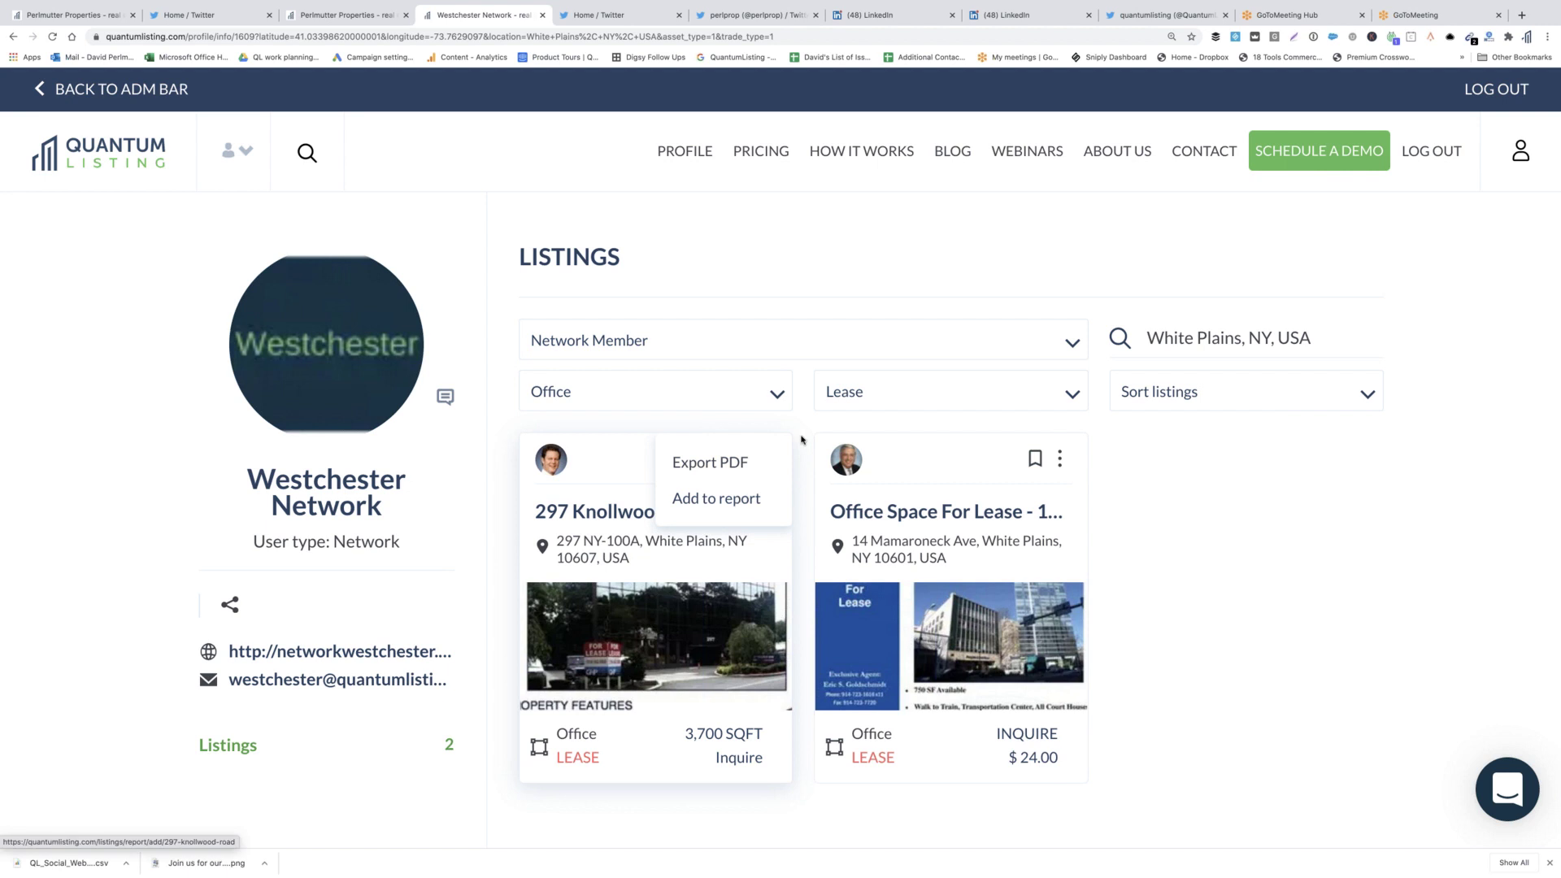
{"action": "left_click", "coordinate": [1059, 460]}
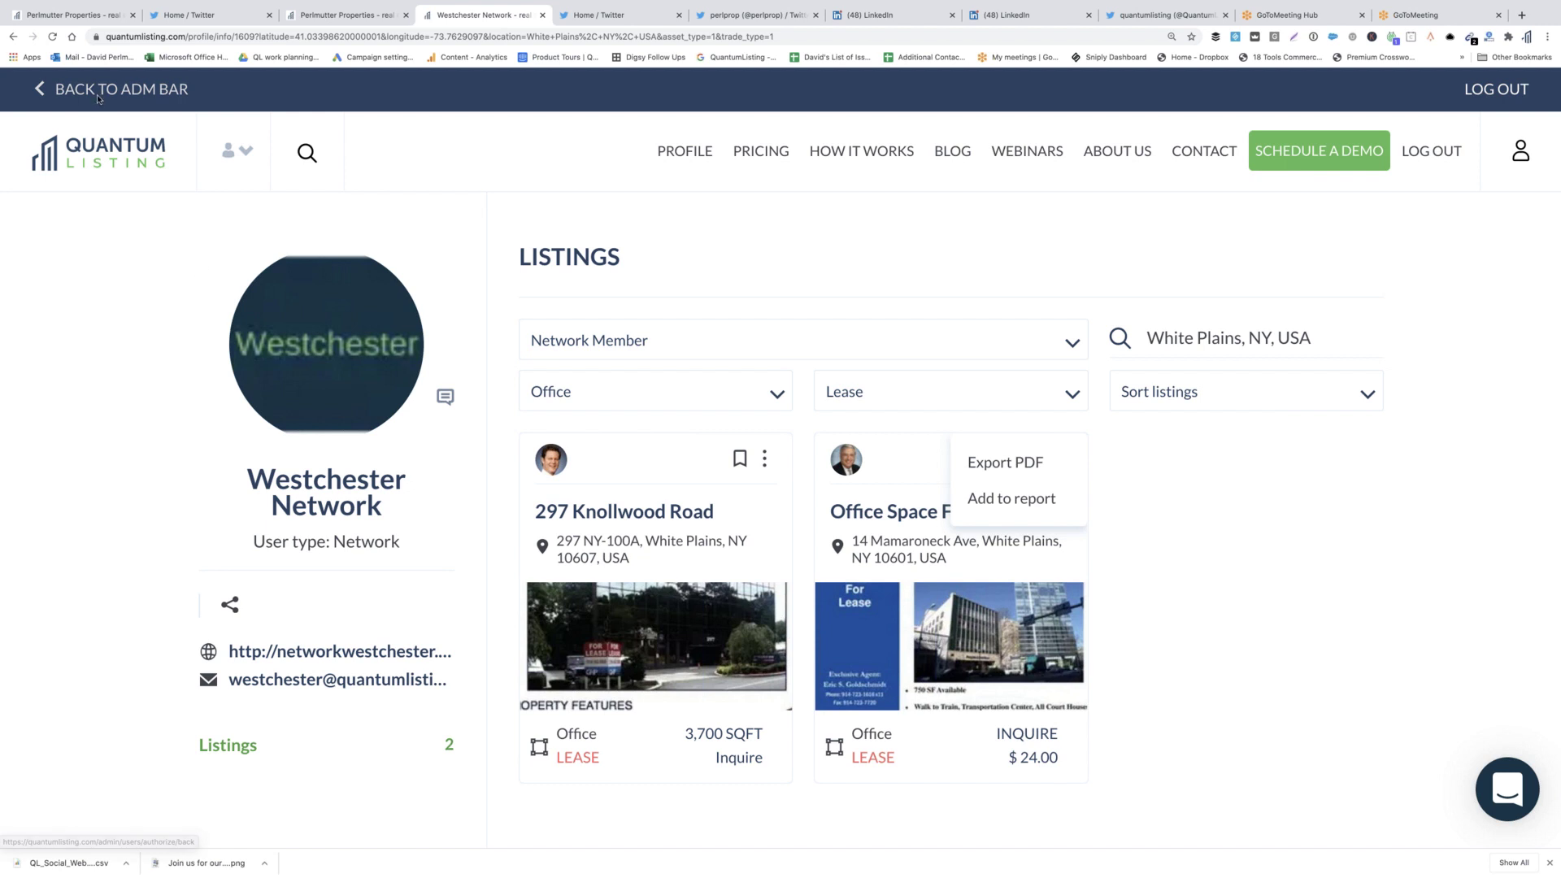
{"action": "left_click", "coordinate": [12, 38]}
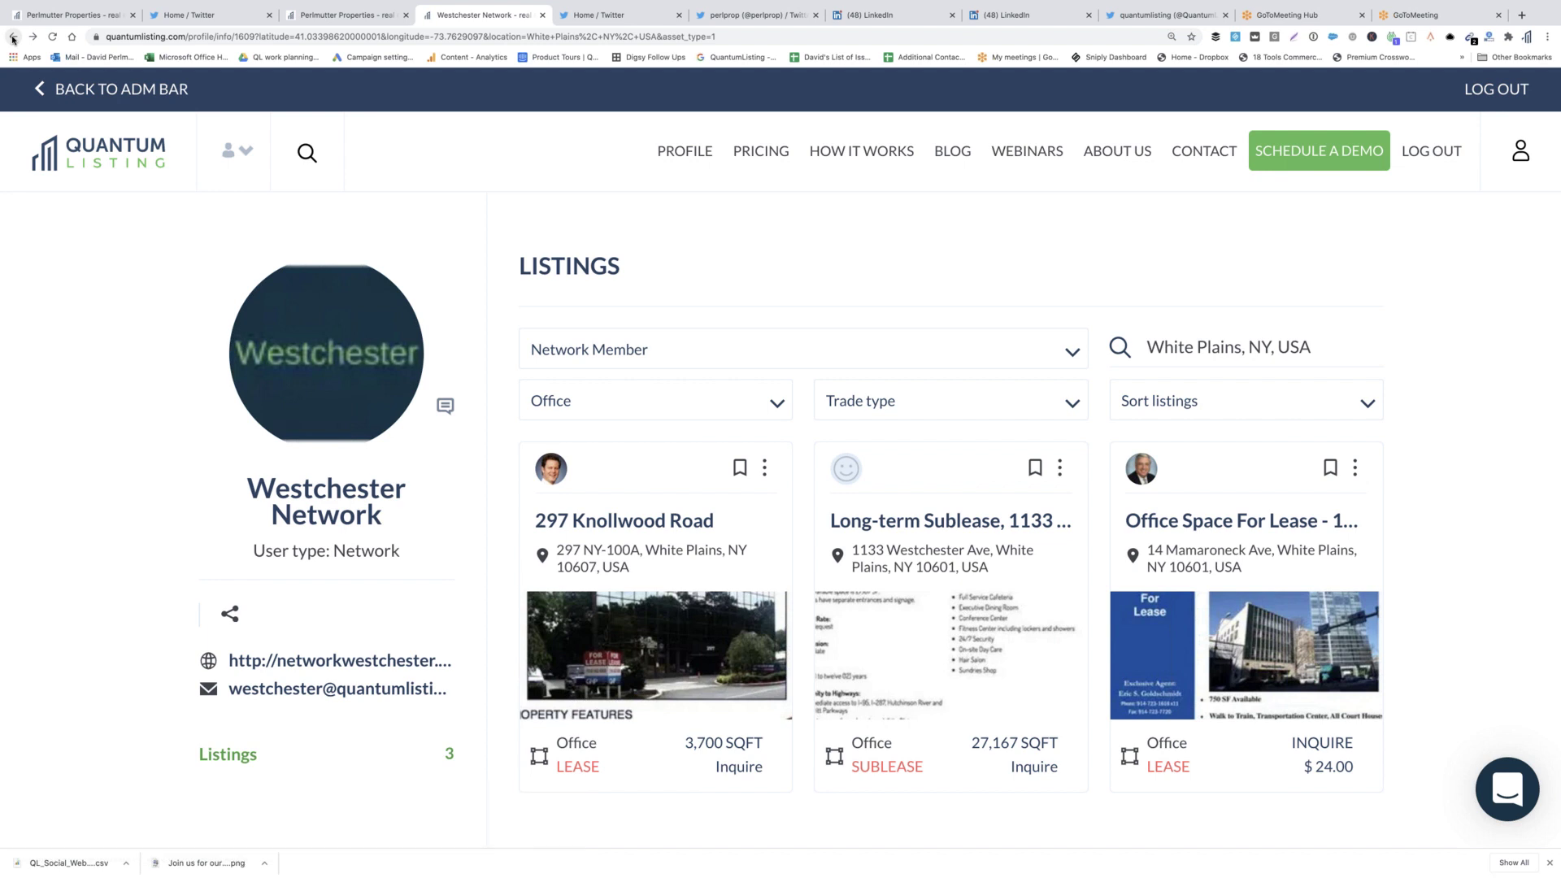
{"action": "left_click", "coordinate": [12, 39]}
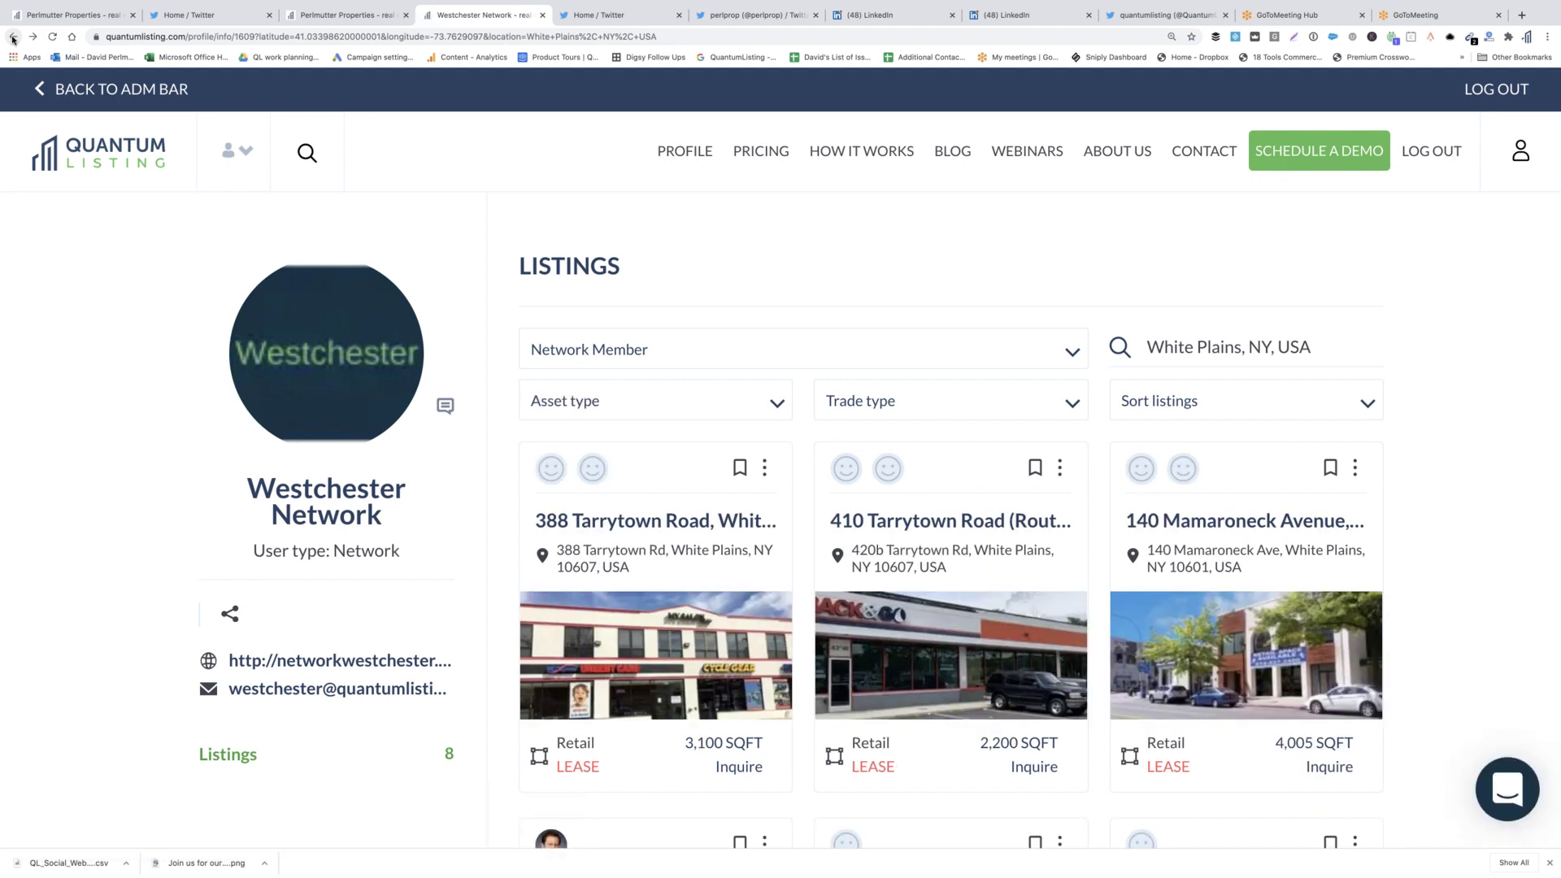
{"action": "left_click", "coordinate": [12, 39]}
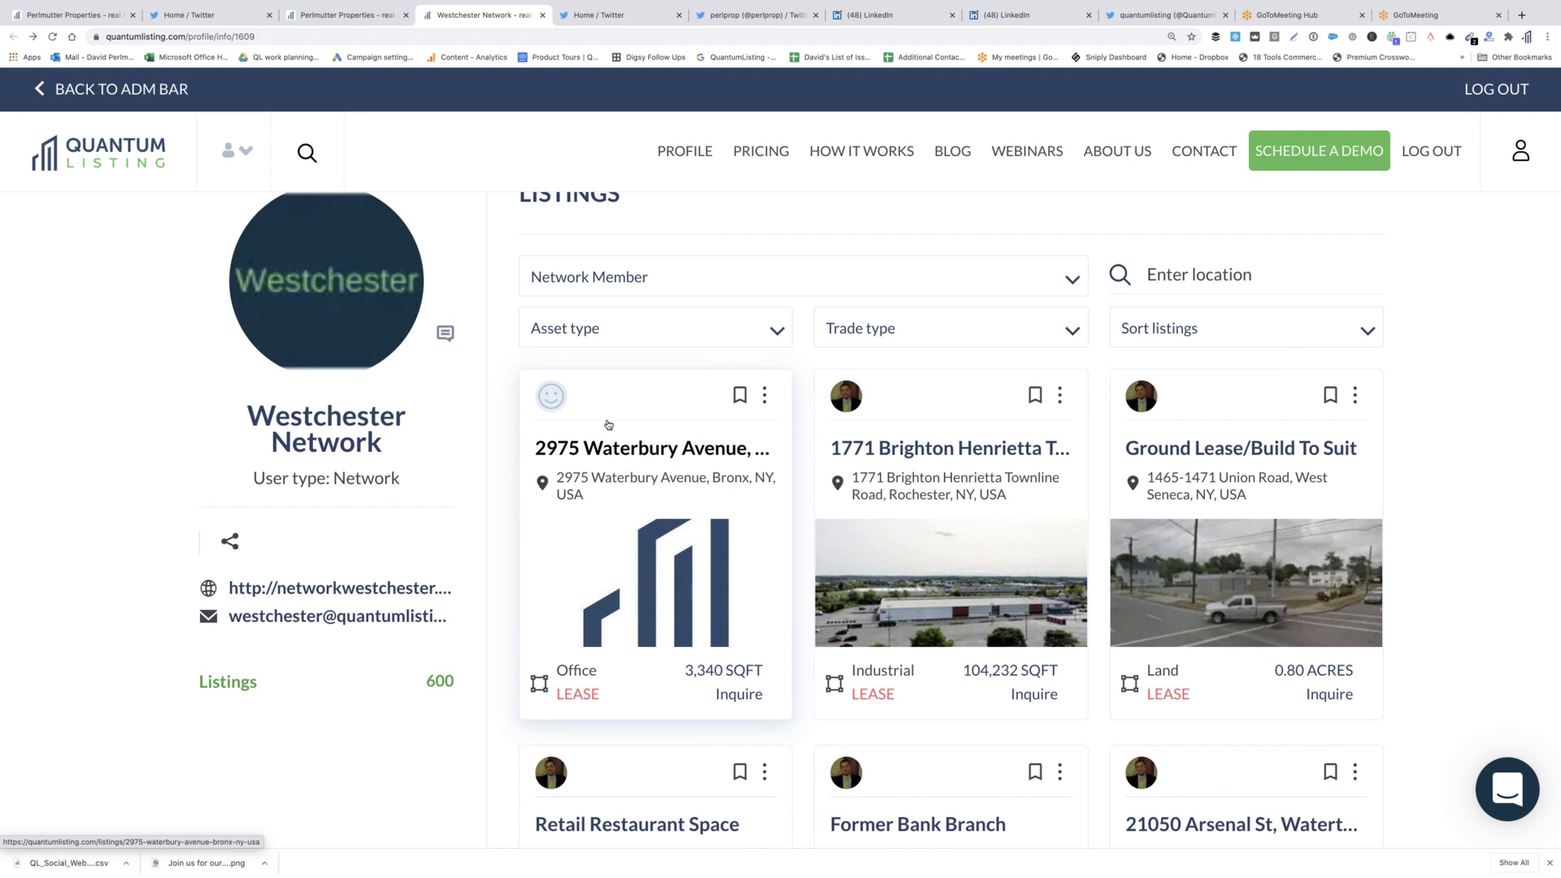
{"action": "scroll", "coordinate": [618, 419], "scroll_direction": "up", "scroll_amount": 1}
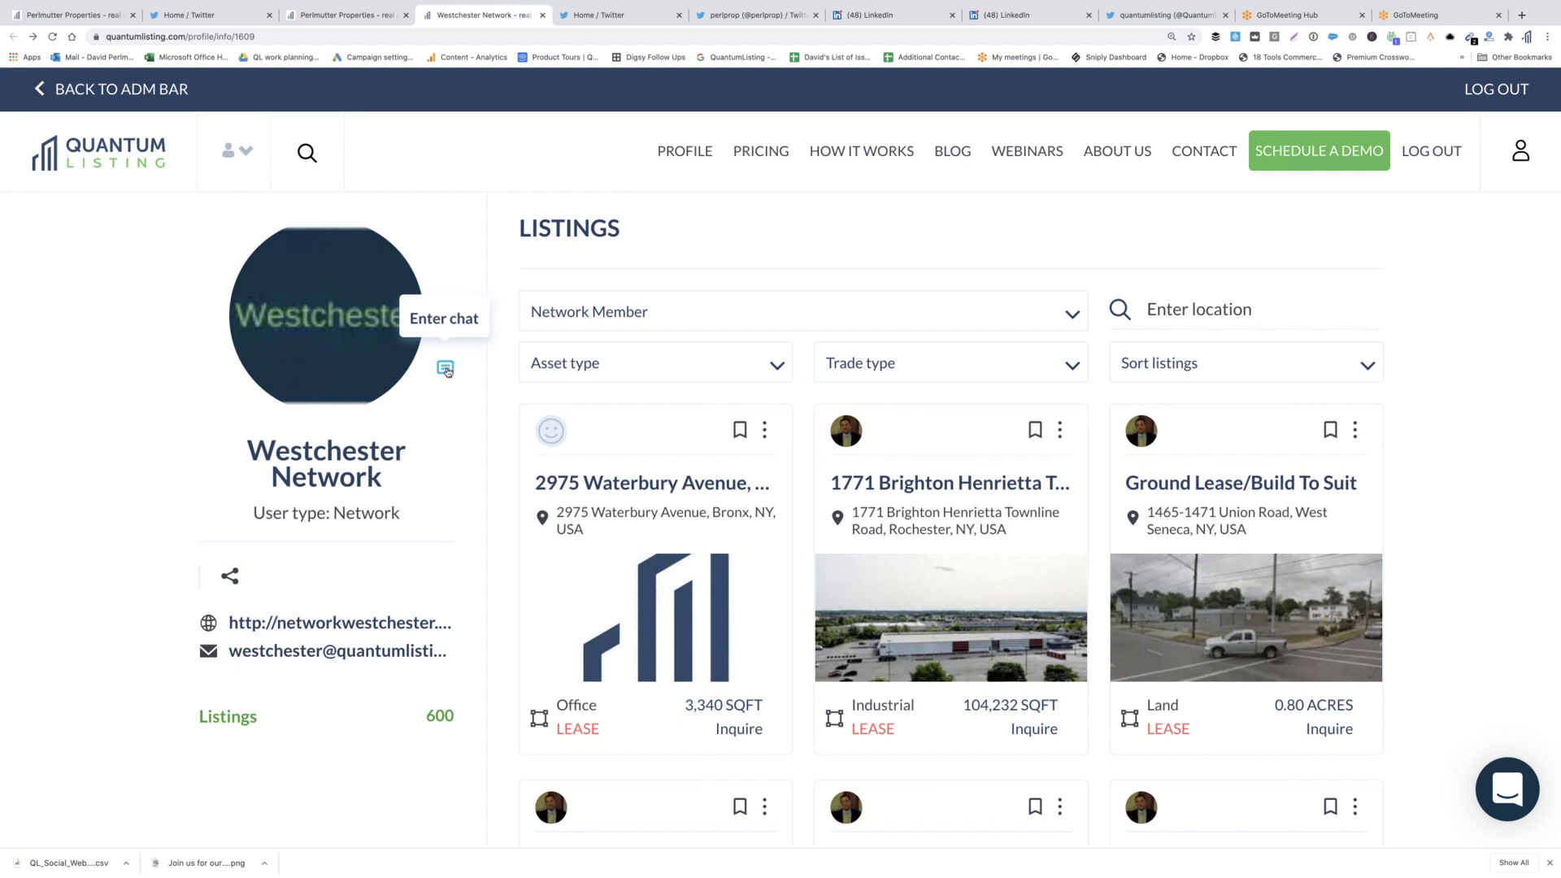
{"action": "left_click", "coordinate": [445, 369]}
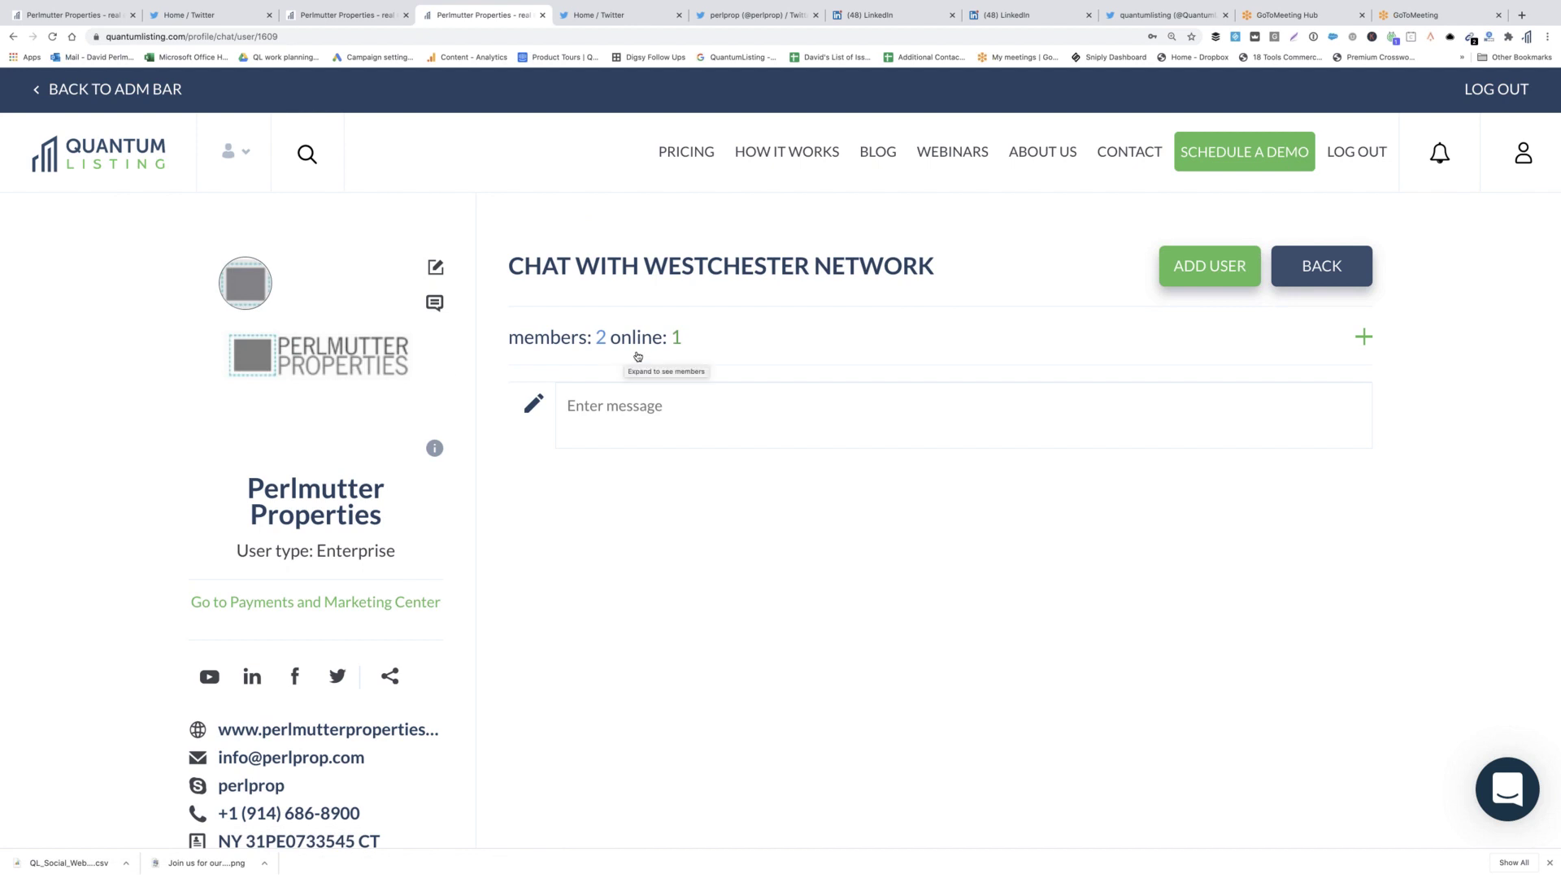
{"action": "left_click", "coordinate": [12, 36]}
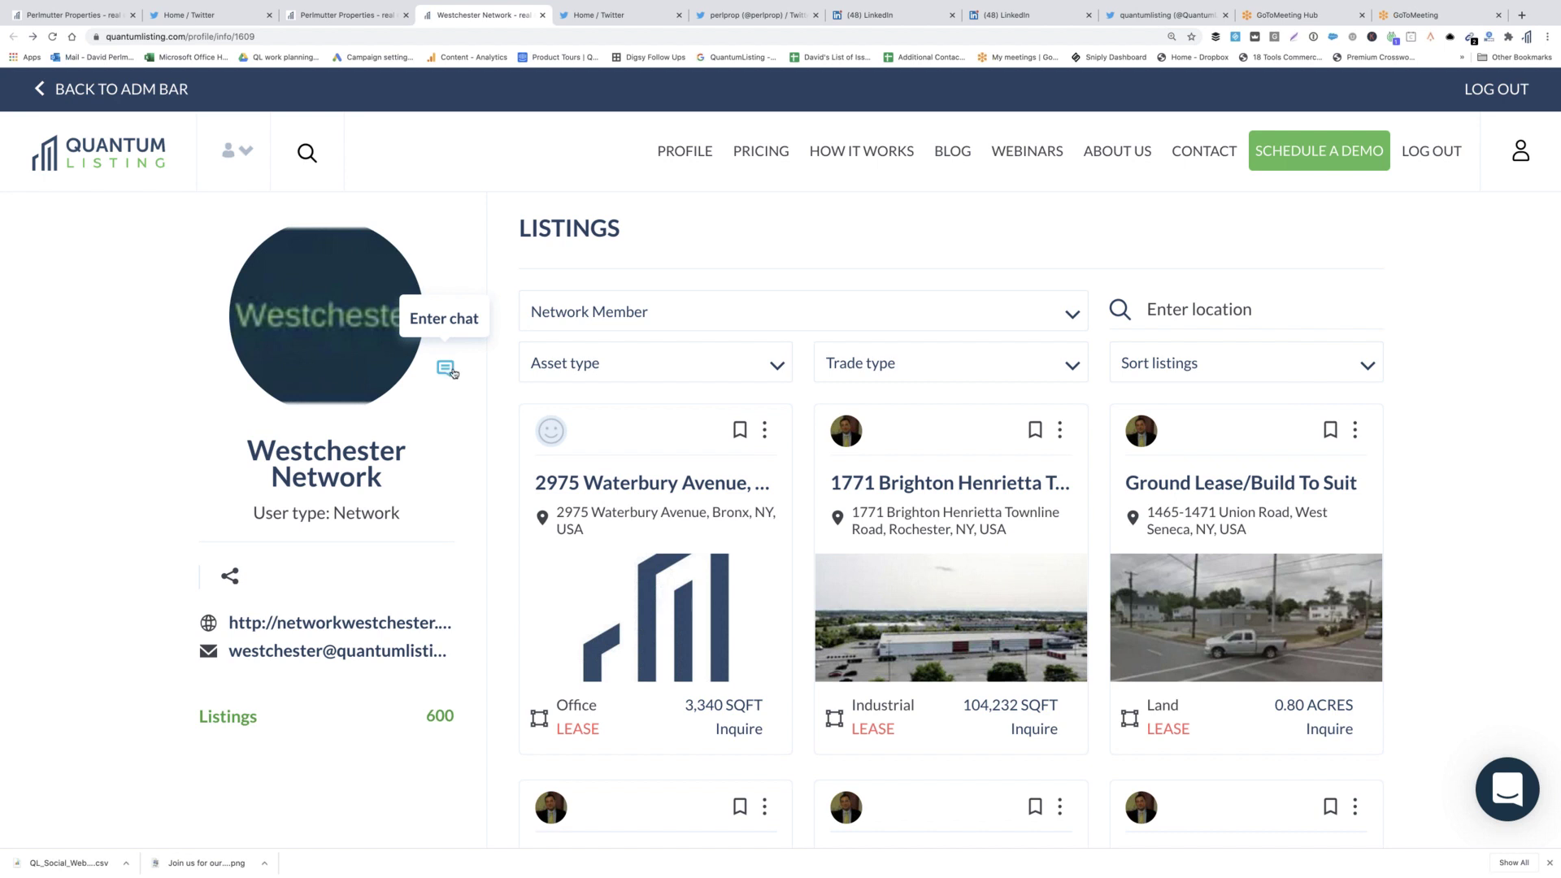
Open a listing agent's profile, then return to Perlmutter Properties' profile and its 7 listings.
{"action": "left_click", "coordinate": [849, 436]}
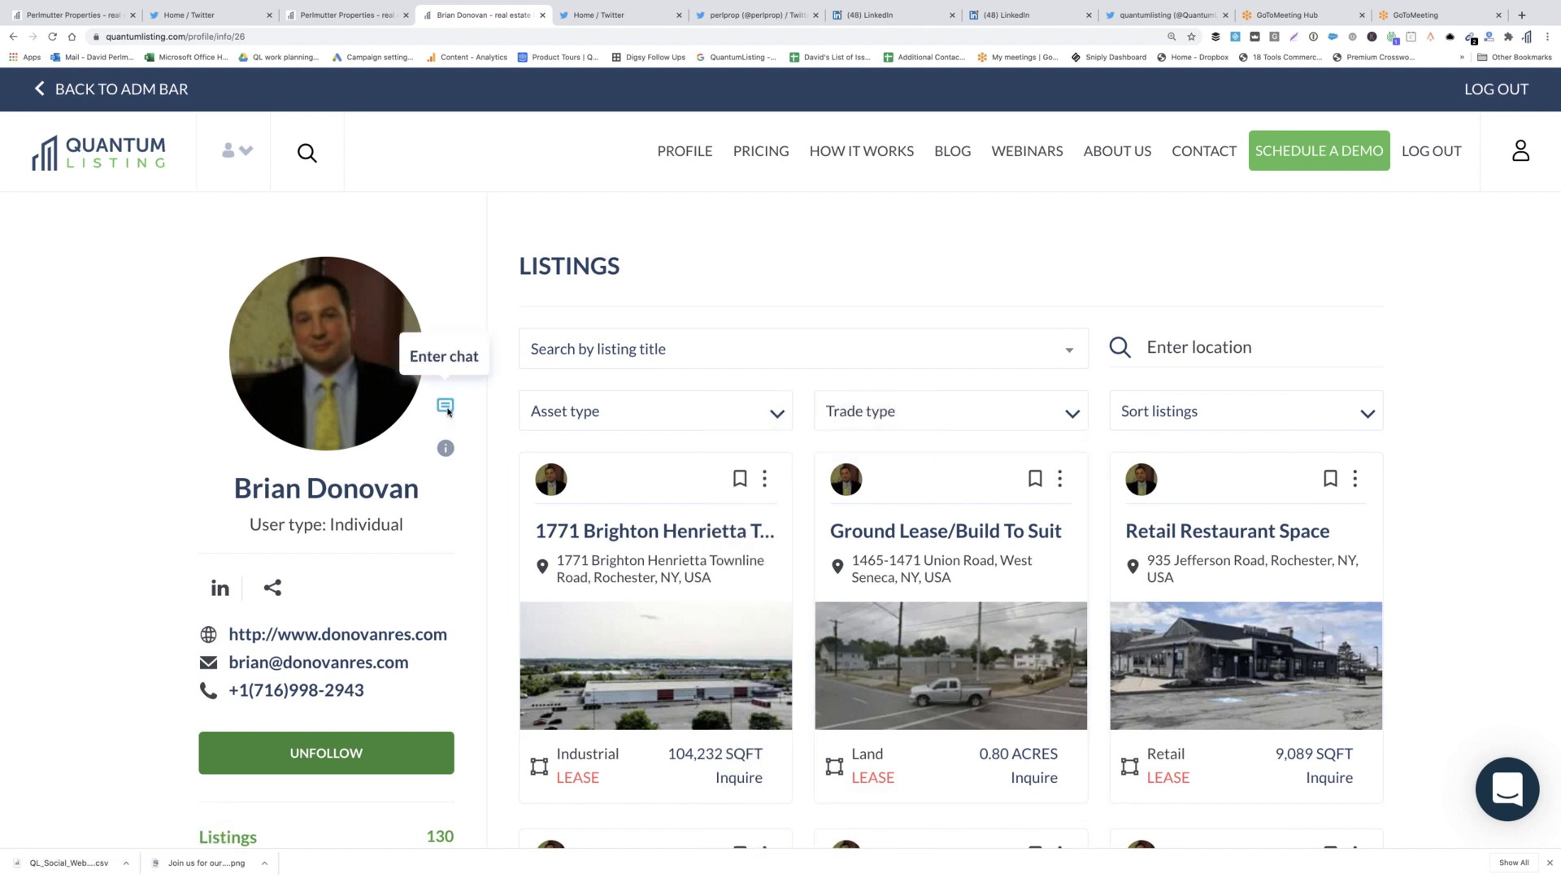
{"action": "left_click", "coordinate": [1524, 155]}
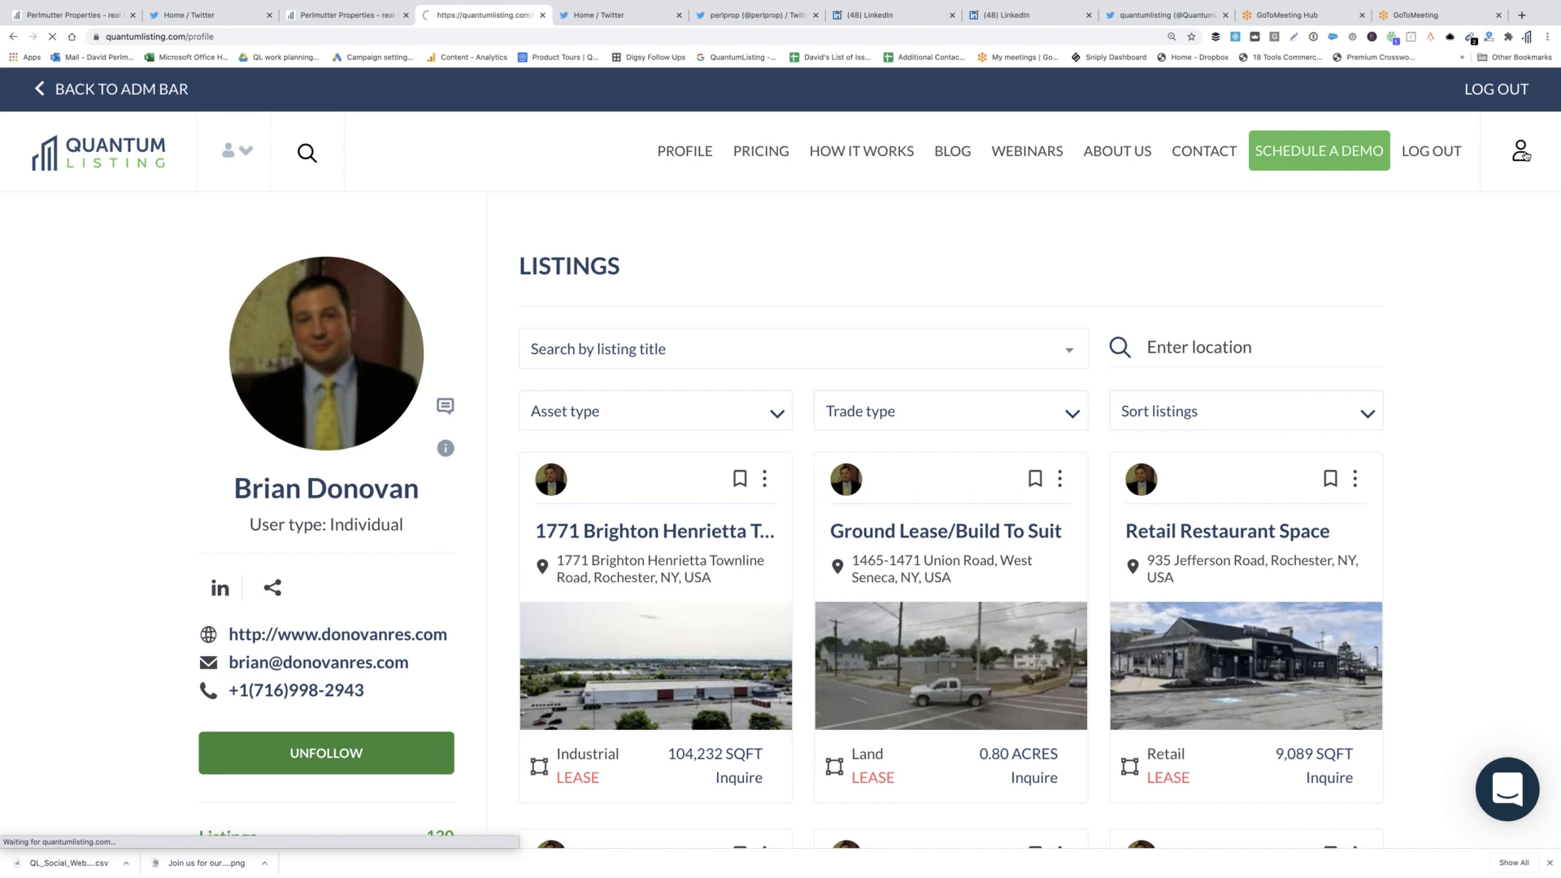
{"action": "scroll", "coordinate": [365, 604], "scroll_direction": "down", "scroll_amount": 8}
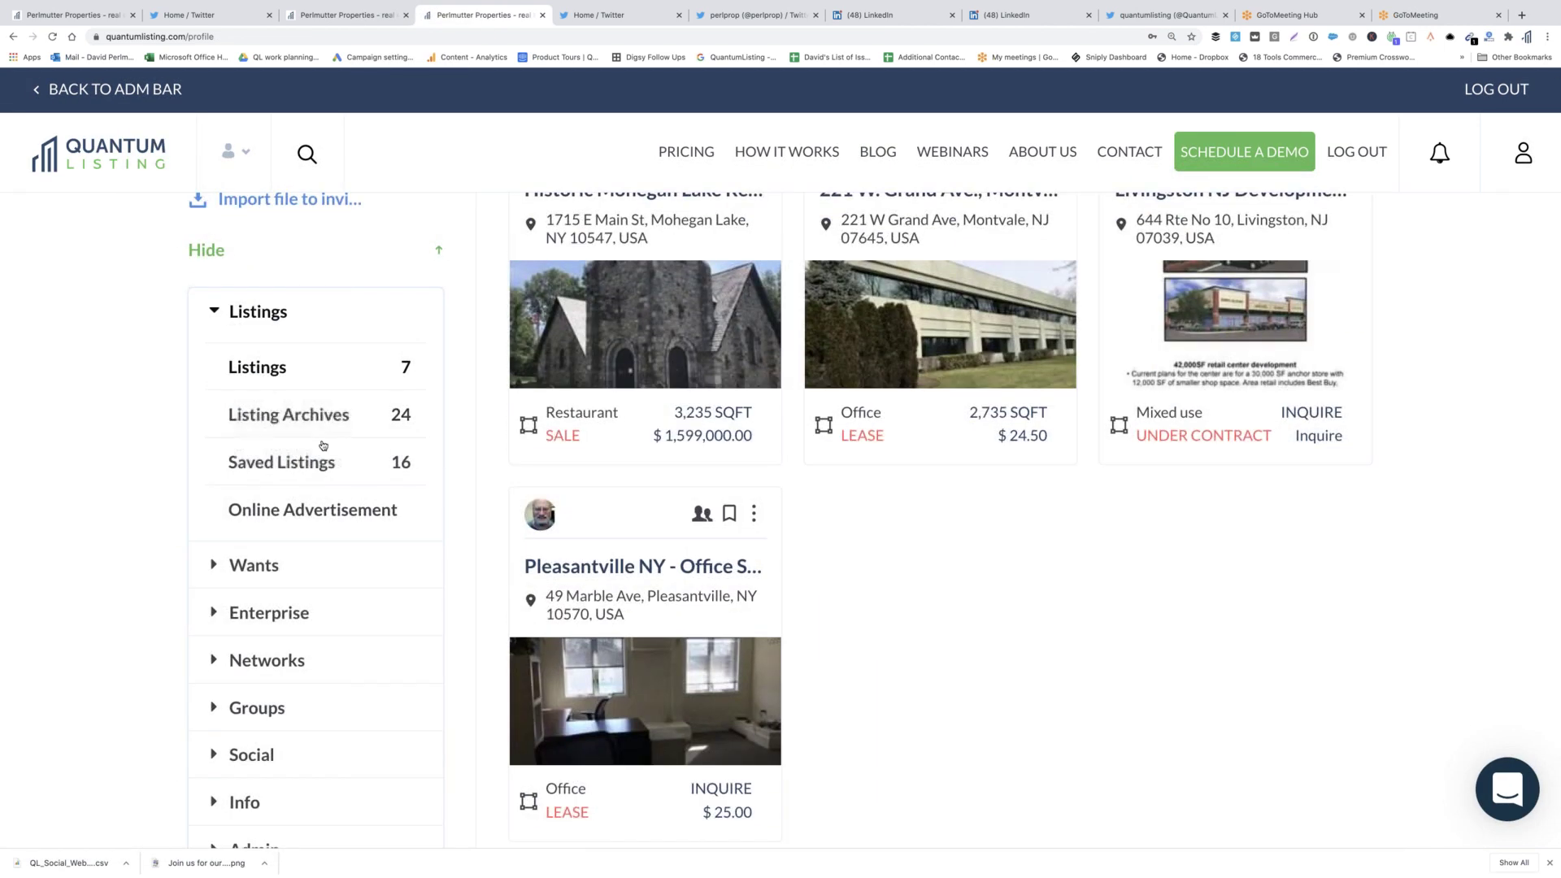
Open Network News under the sidebar's Networks section, browse the activity, and open the deleted-listing entry's profile.
{"action": "left_click", "coordinate": [306, 659]}
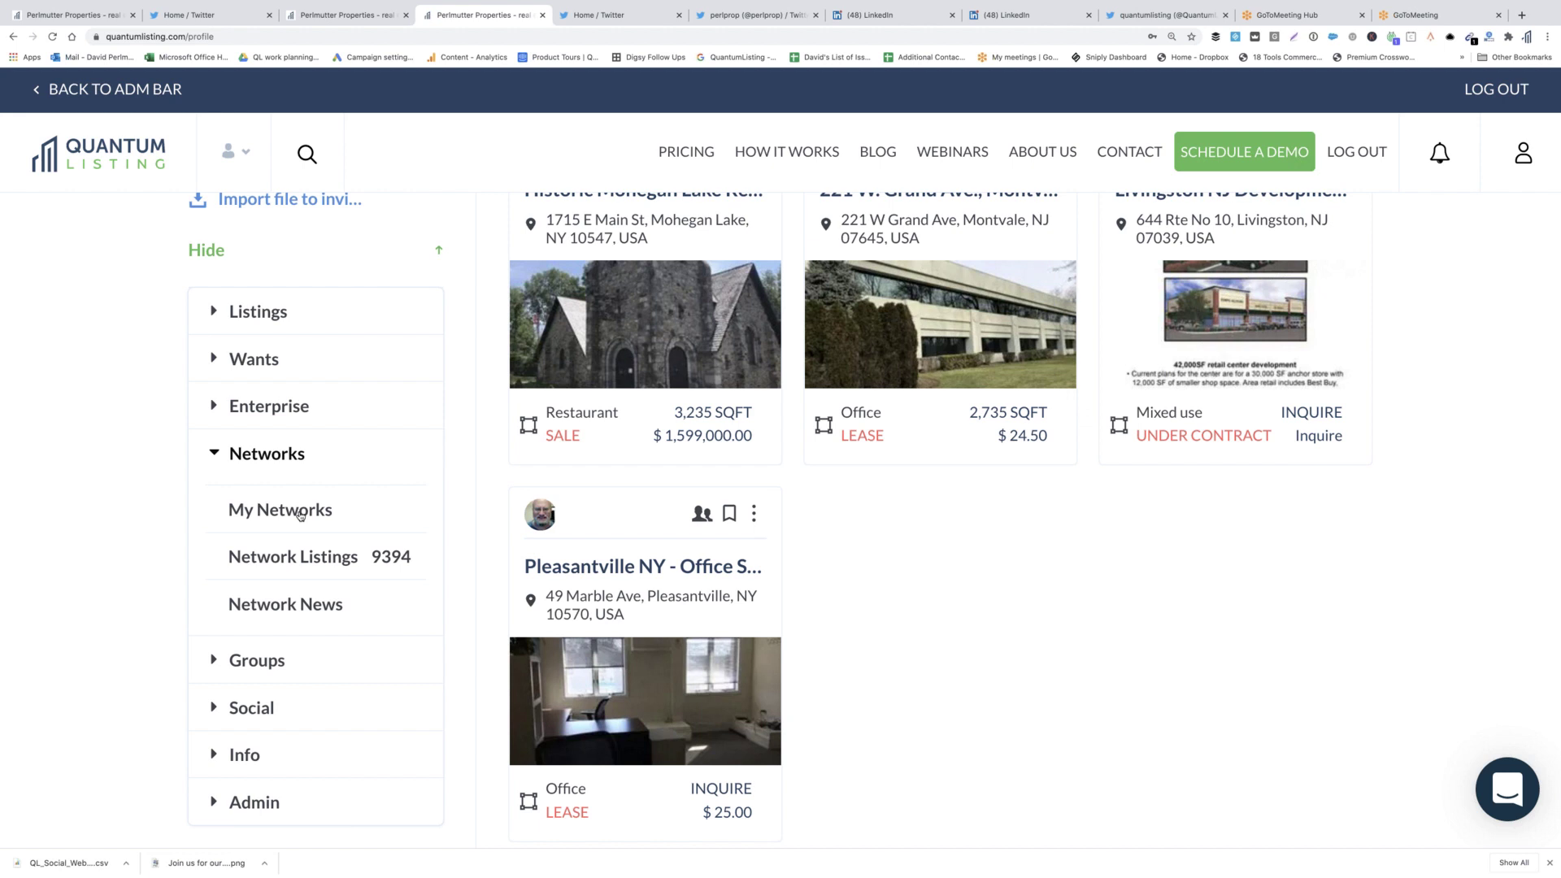
{"action": "left_click", "coordinate": [283, 600]}
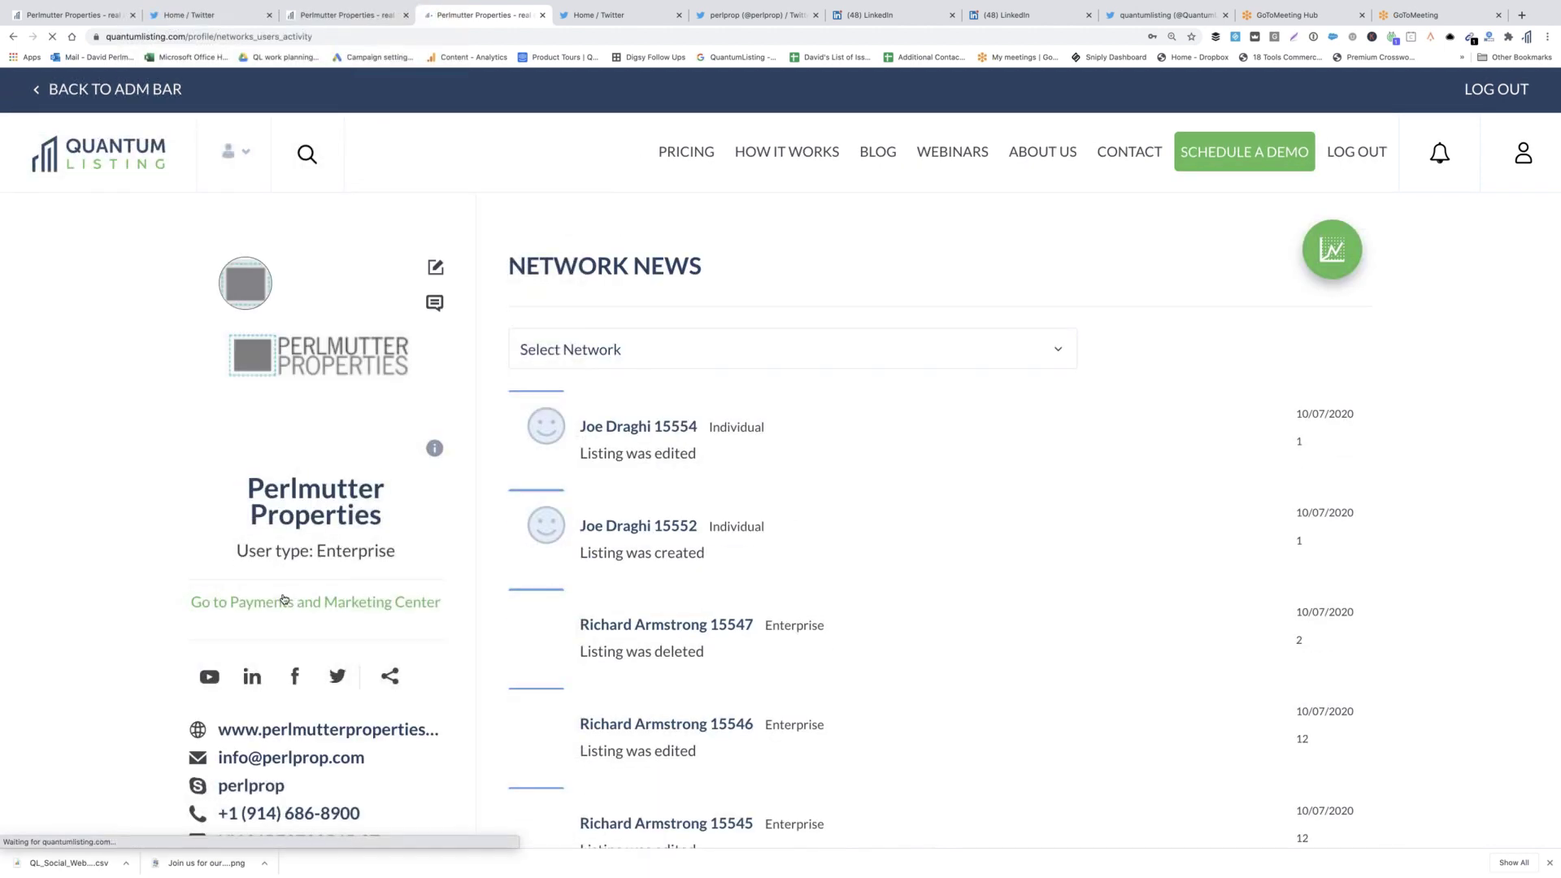
{"action": "scroll", "coordinate": [865, 532], "scroll_direction": "down", "scroll_amount": 2}
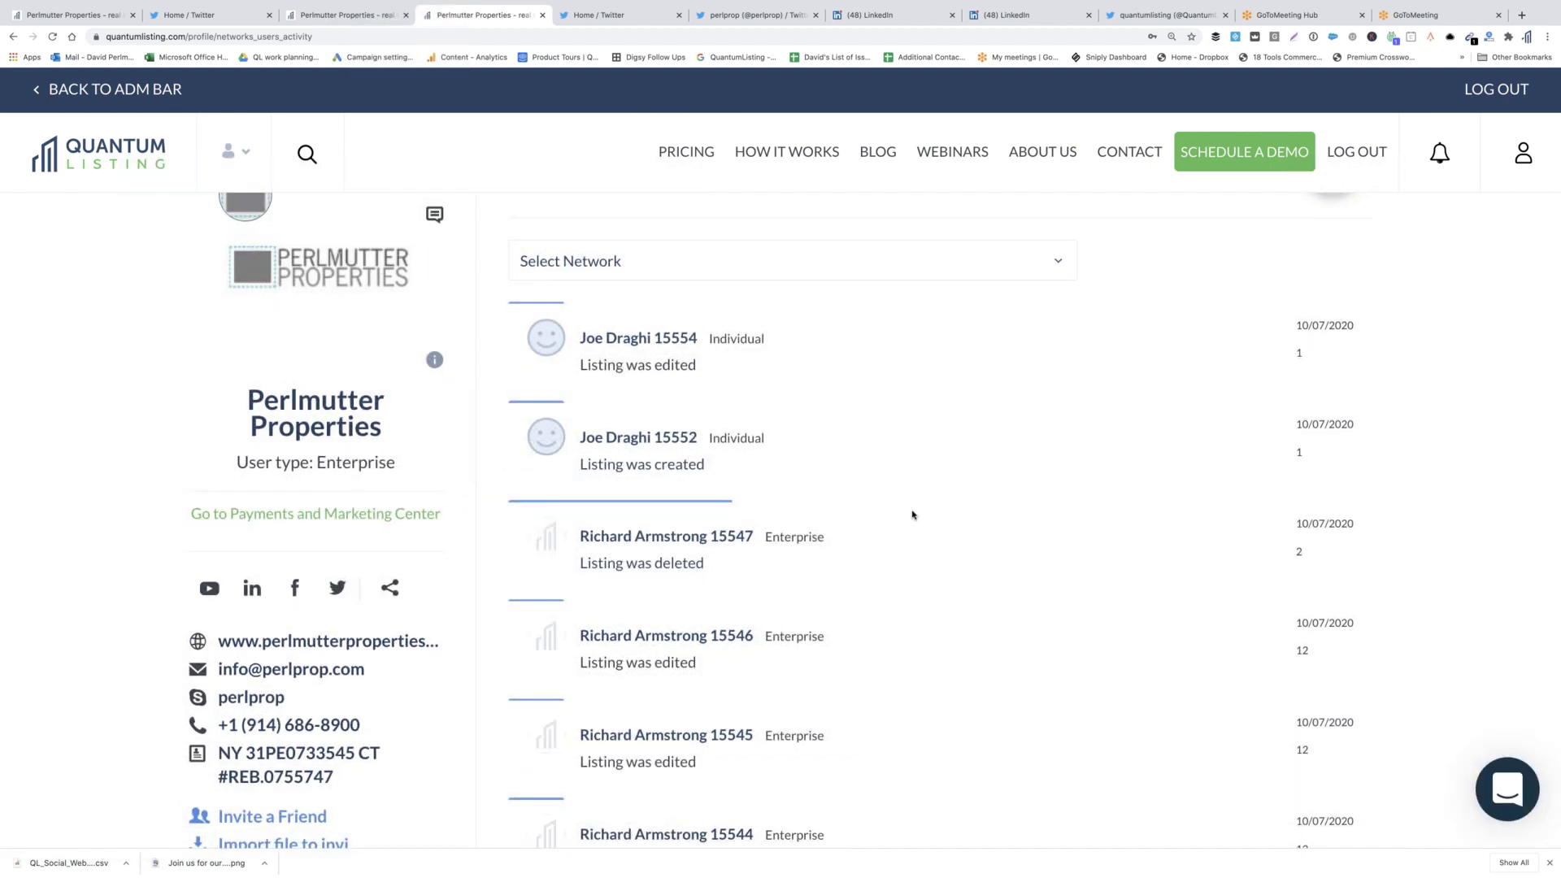
{"action": "scroll", "coordinate": [912, 515], "scroll_direction": "down", "scroll_amount": 1}
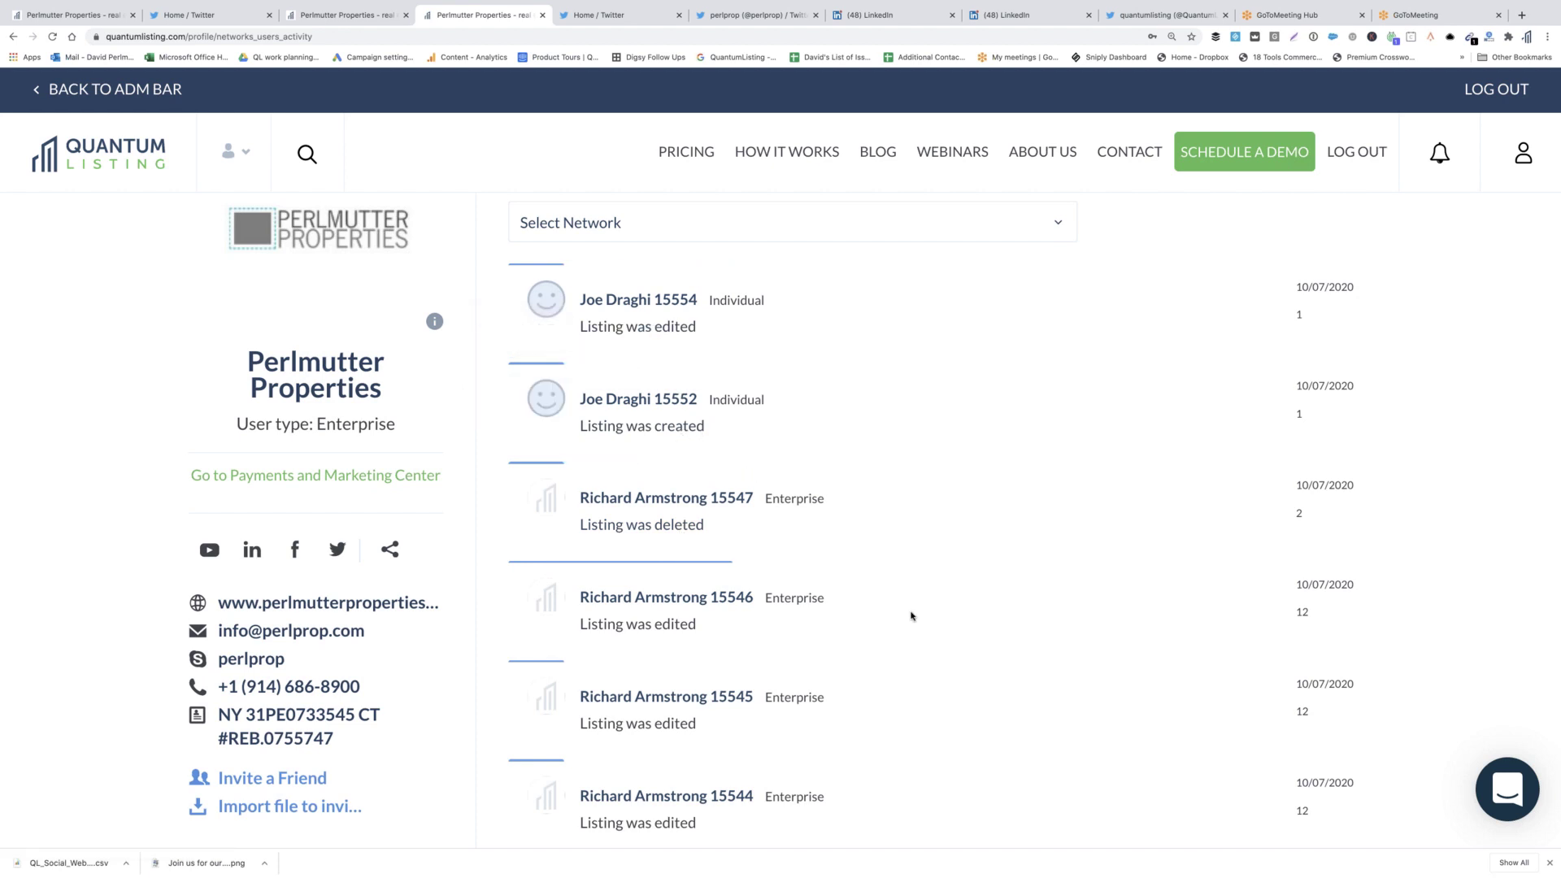
{"action": "scroll", "coordinate": [911, 616], "scroll_direction": "down", "scroll_amount": 2}
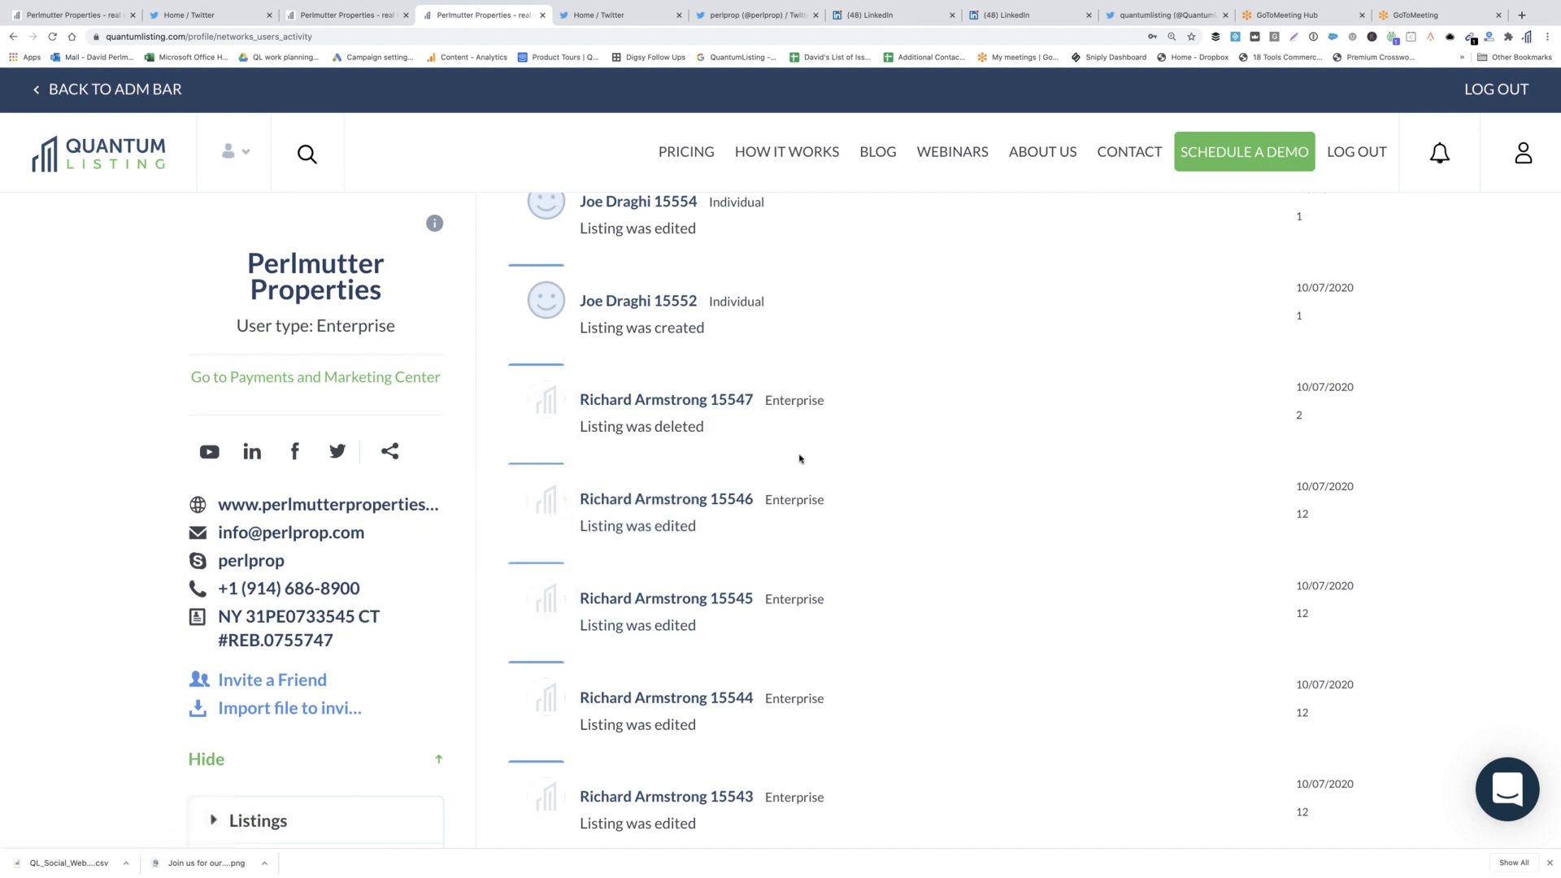
{"action": "scroll", "coordinate": [799, 459], "scroll_direction": "down", "scroll_amount": 1}
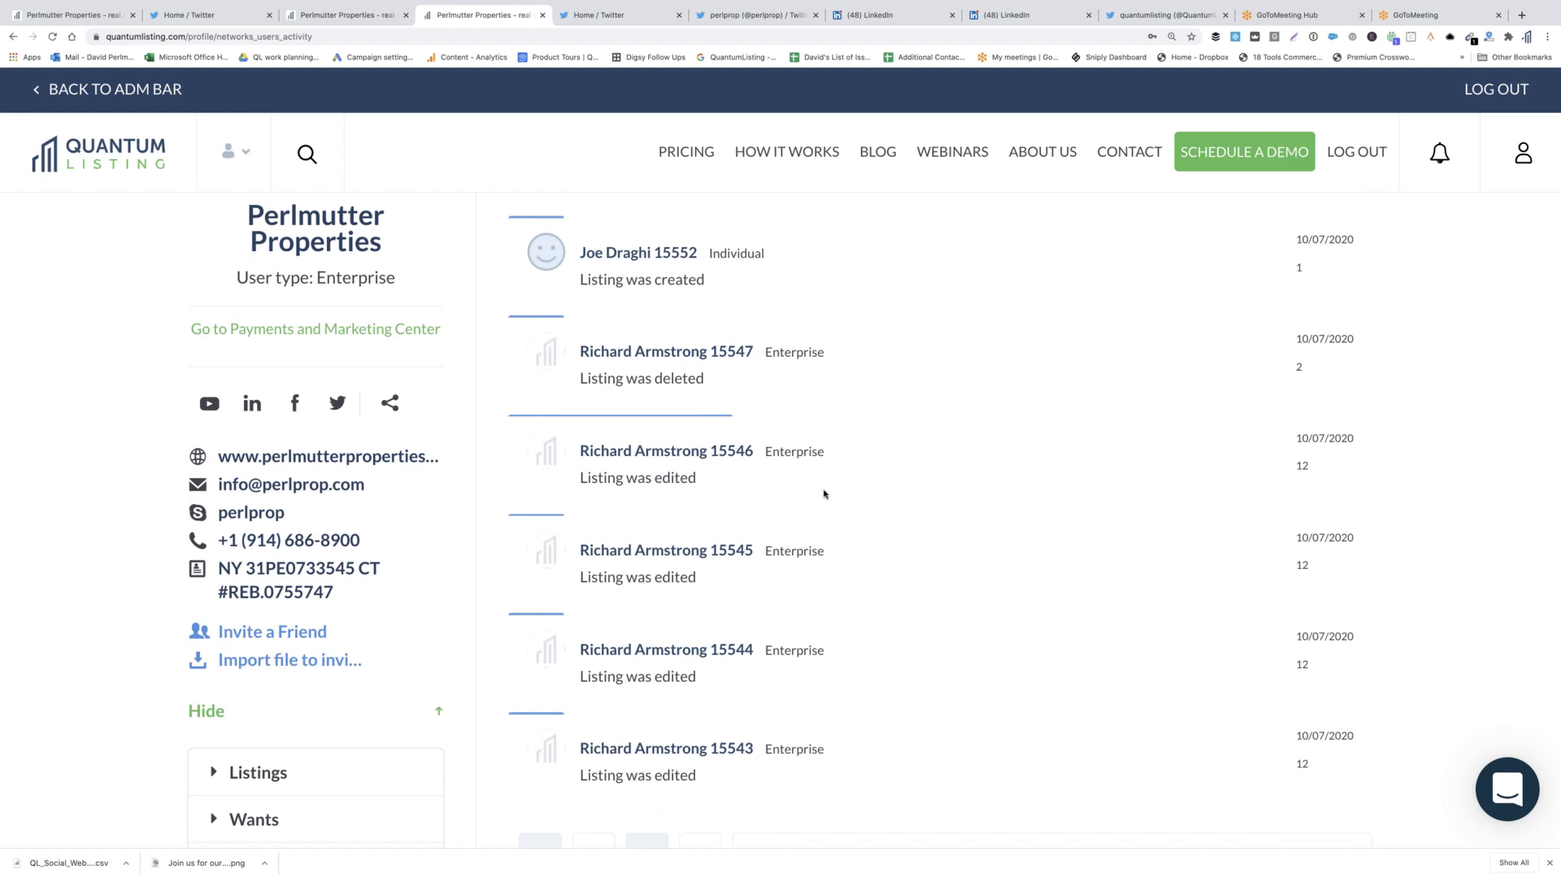
{"action": "left_click", "coordinate": [624, 356]}
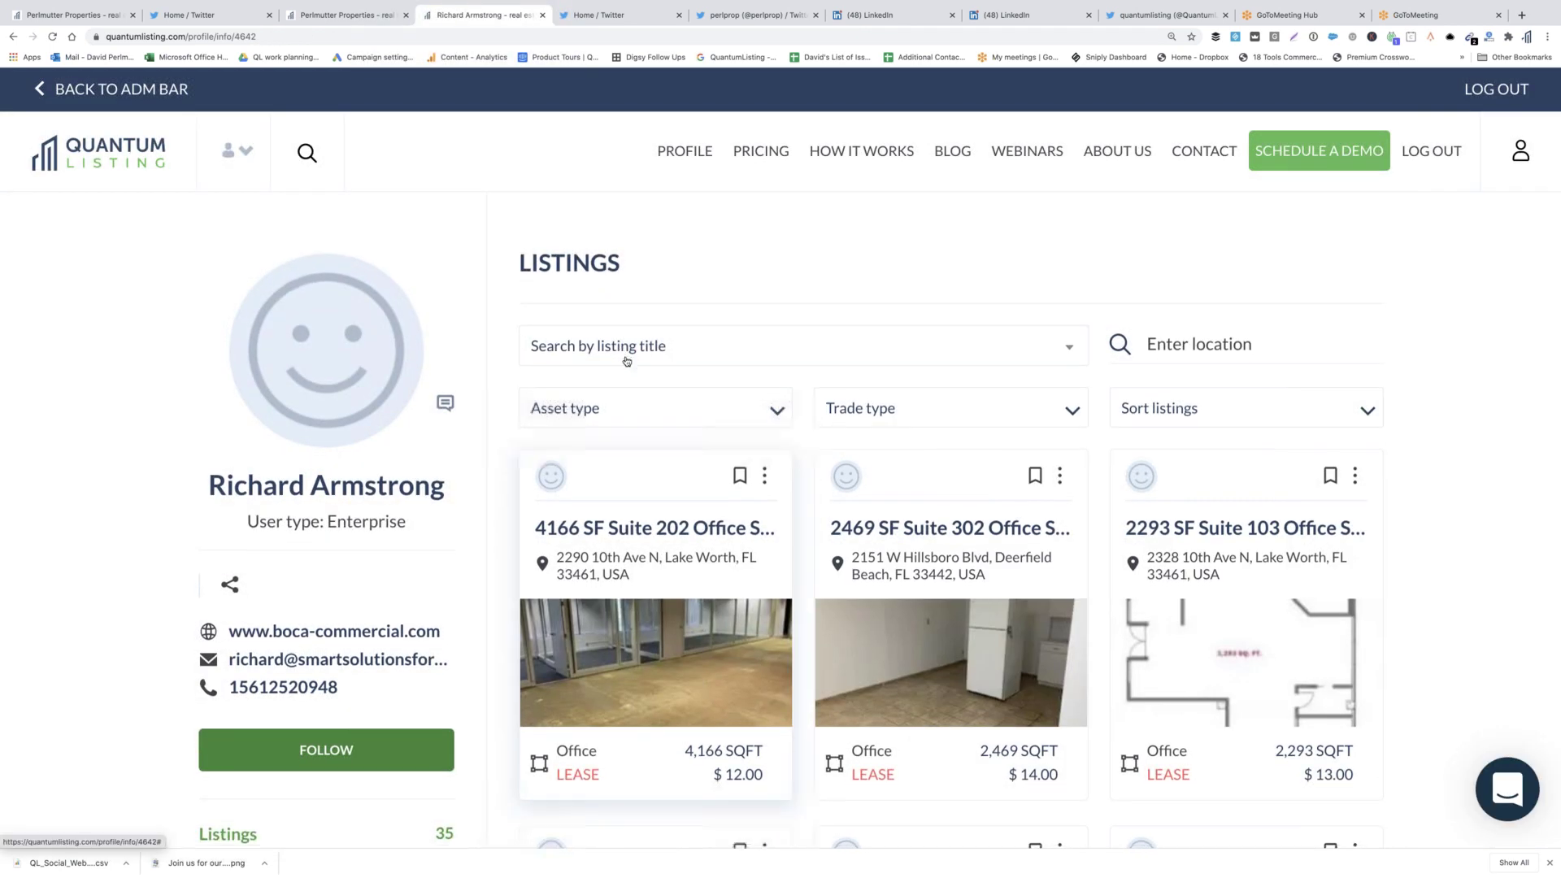
{"action": "scroll", "coordinate": [624, 358], "scroll_direction": "down", "scroll_amount": 4}
{"action": "scroll", "coordinate": [625, 360], "scroll_direction": "down", "scroll_amount": 6}
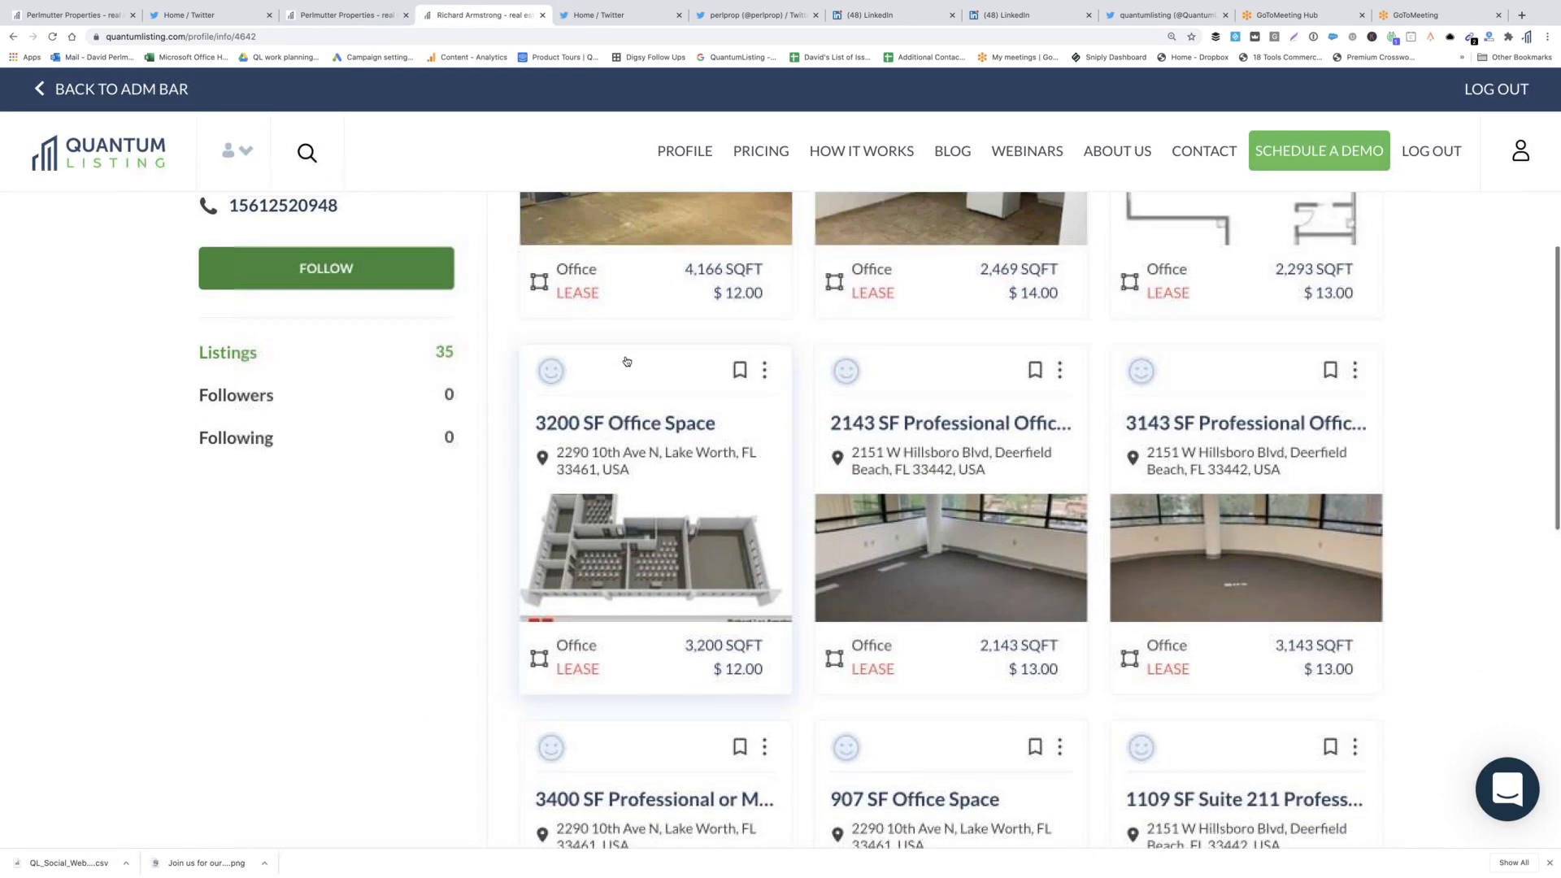
{"action": "scroll", "coordinate": [625, 360], "scroll_direction": "down", "scroll_amount": 2}
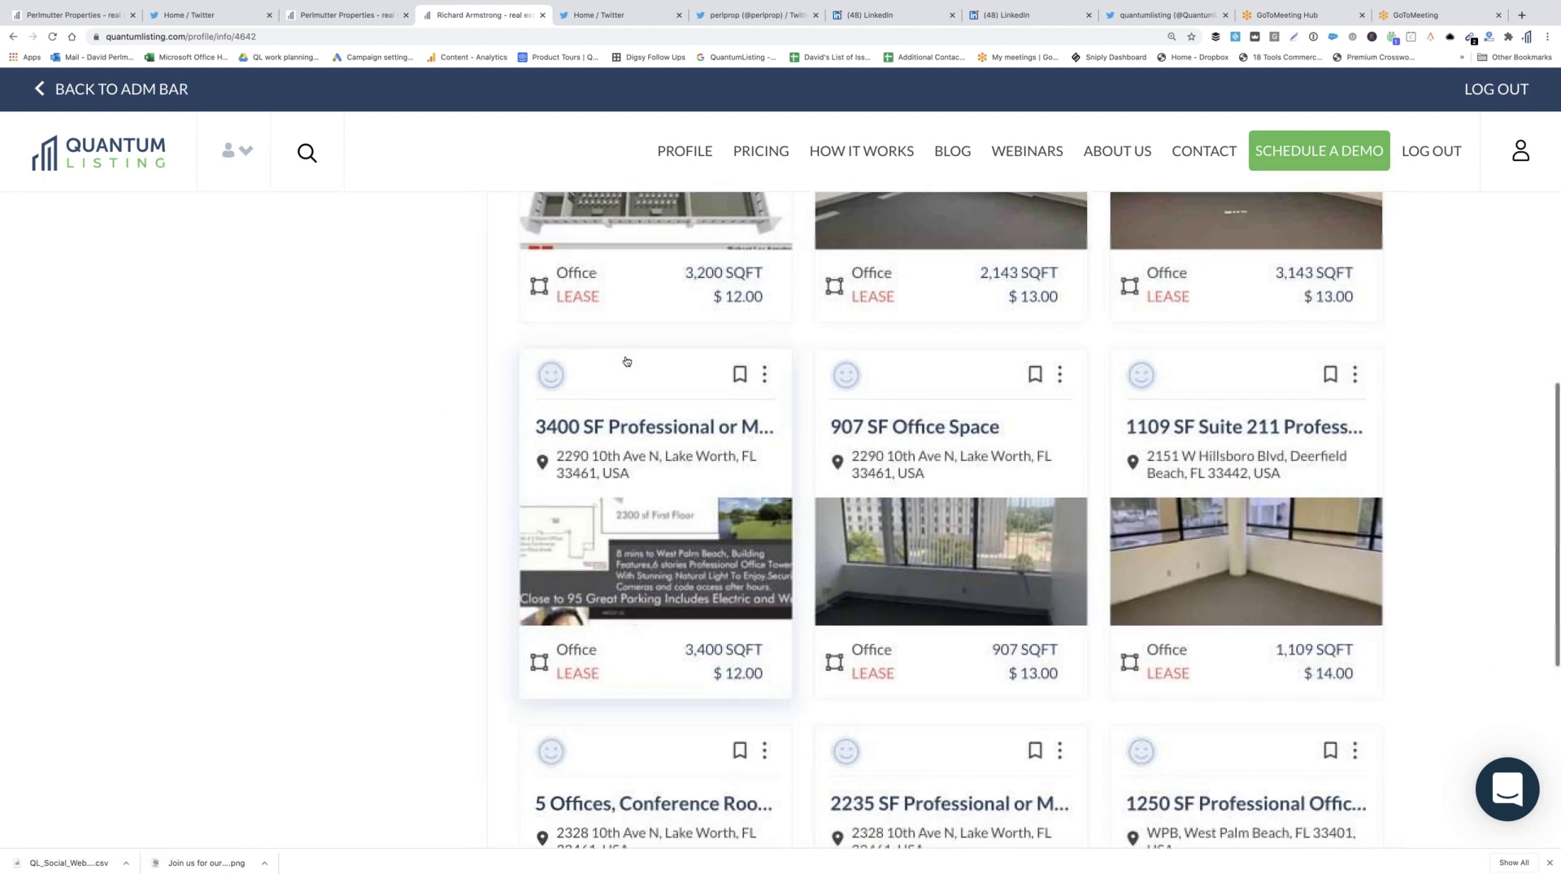
{"action": "scroll", "coordinate": [625, 360], "scroll_direction": "up", "scroll_amount": 2}
{"action": "scroll", "coordinate": [626, 360], "scroll_direction": "up", "scroll_amount": 6}
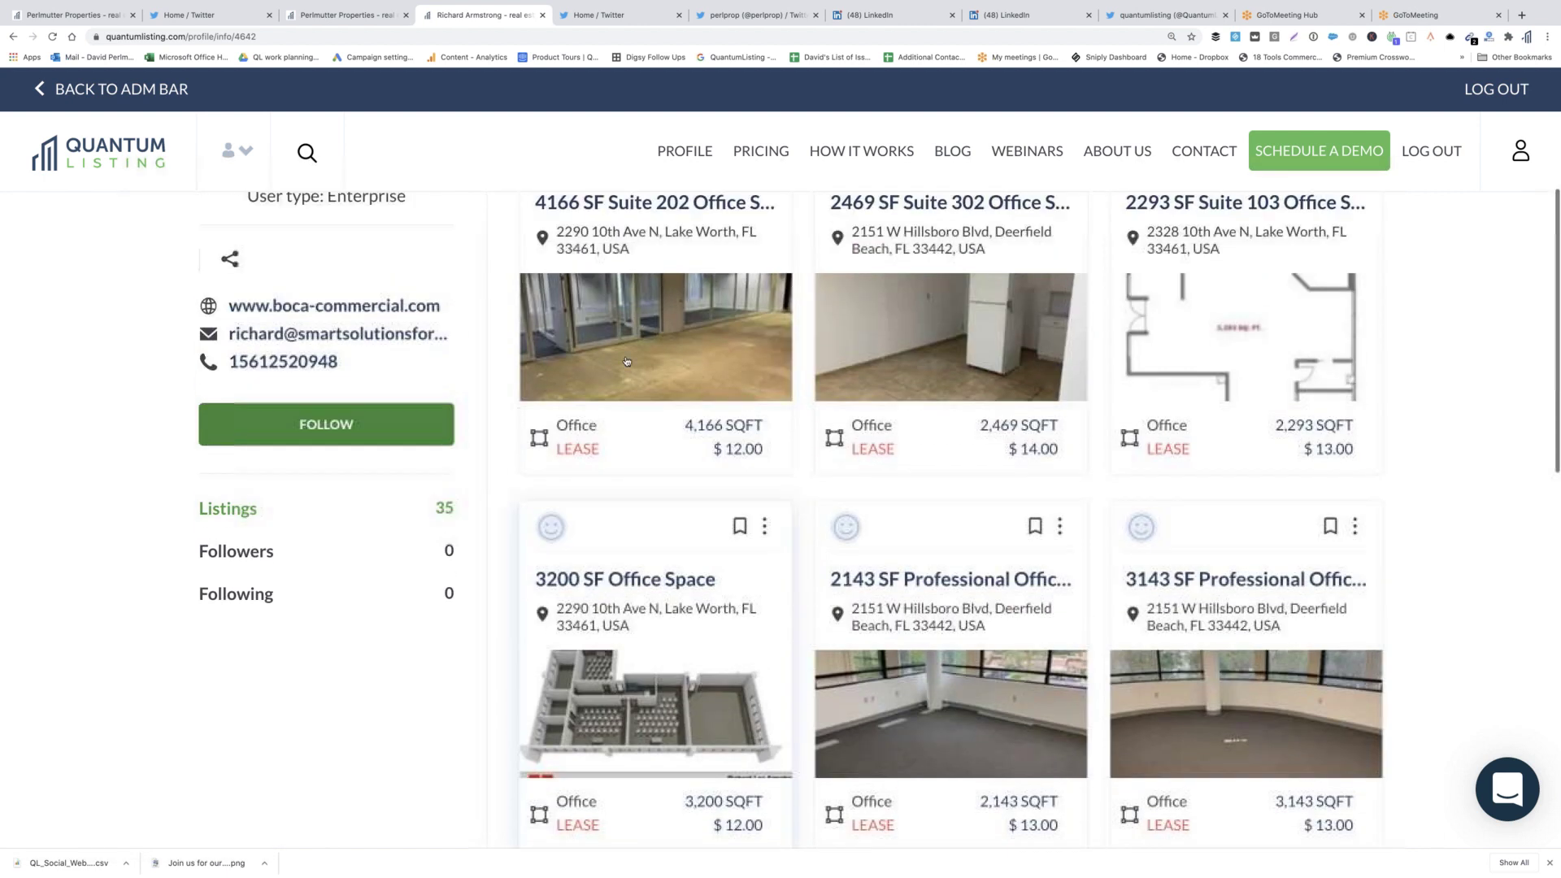
{"action": "scroll", "coordinate": [625, 360], "scroll_direction": "up", "scroll_amount": 2}
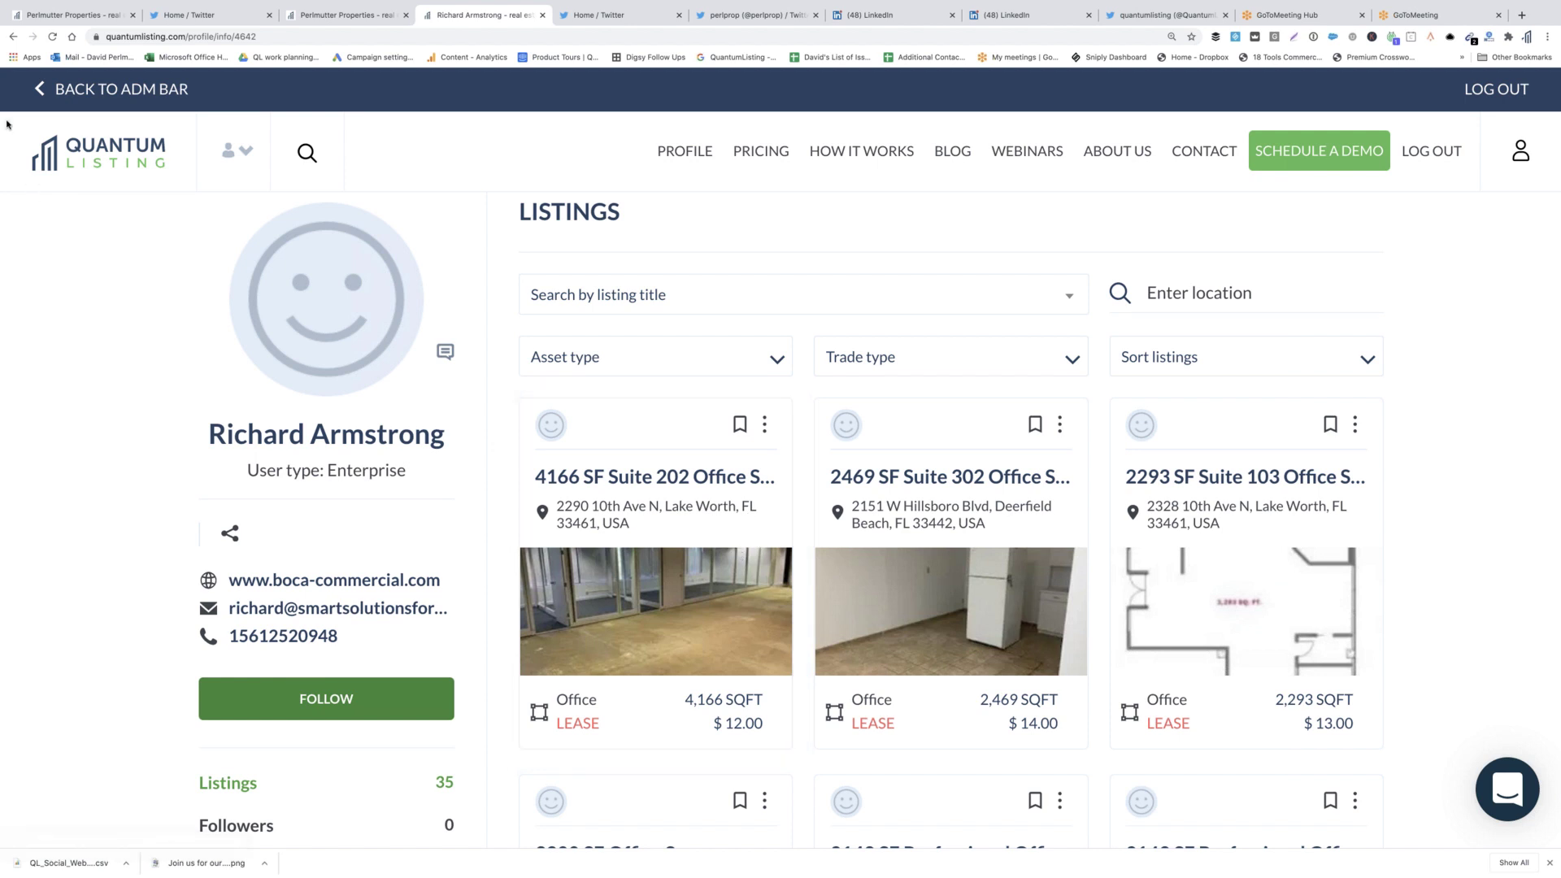
{"action": "left_click", "coordinate": [12, 37]}
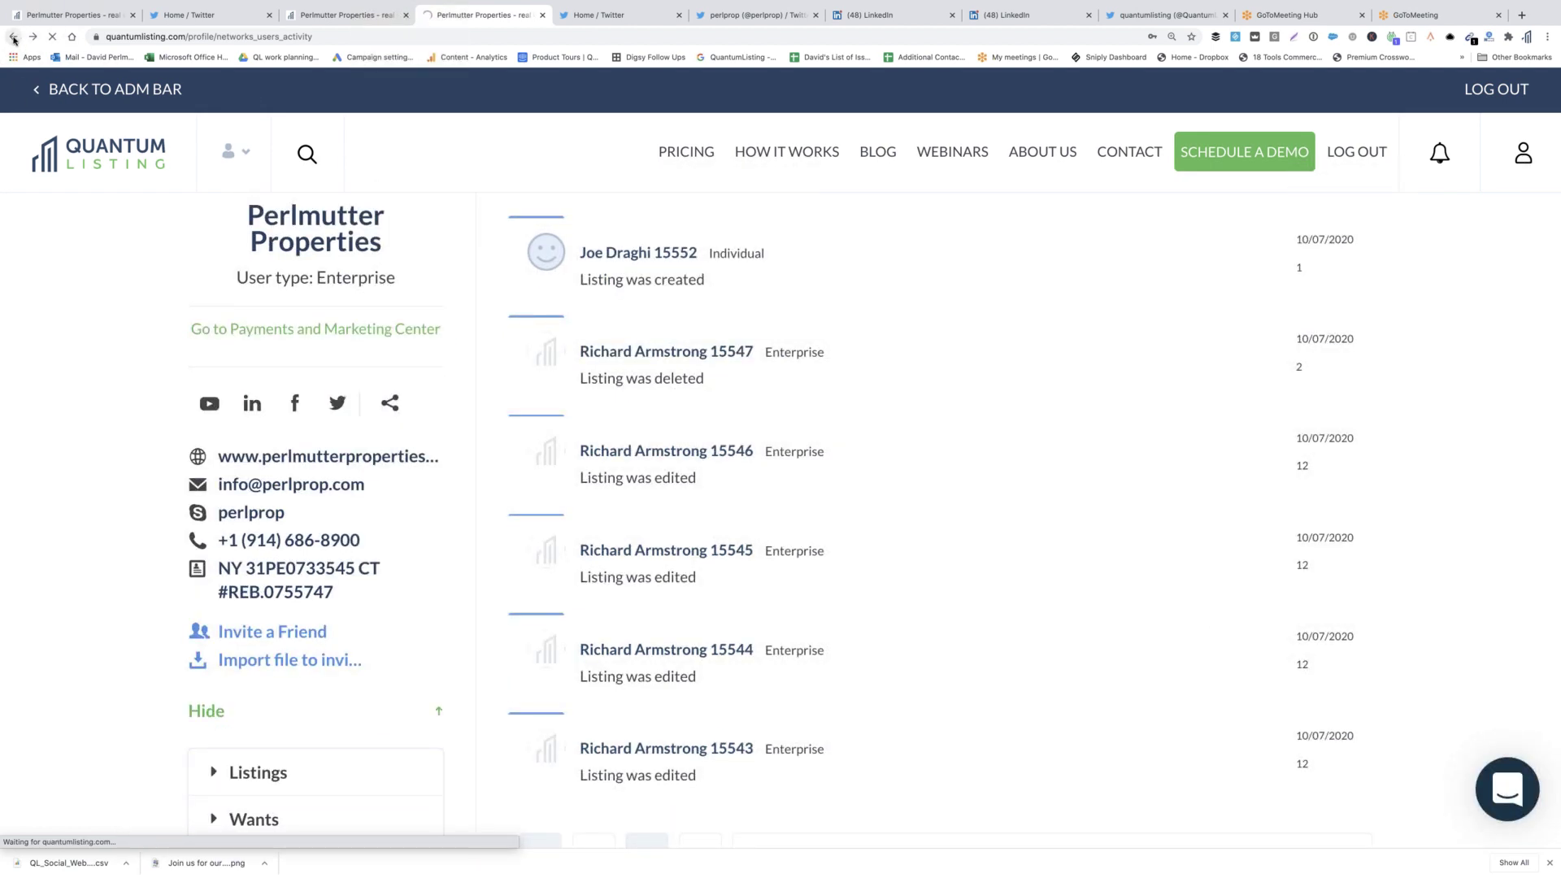
Go back from the Network News feed to Perlmutter Properties' 7 listings.
{"action": "left_click", "coordinate": [12, 37]}
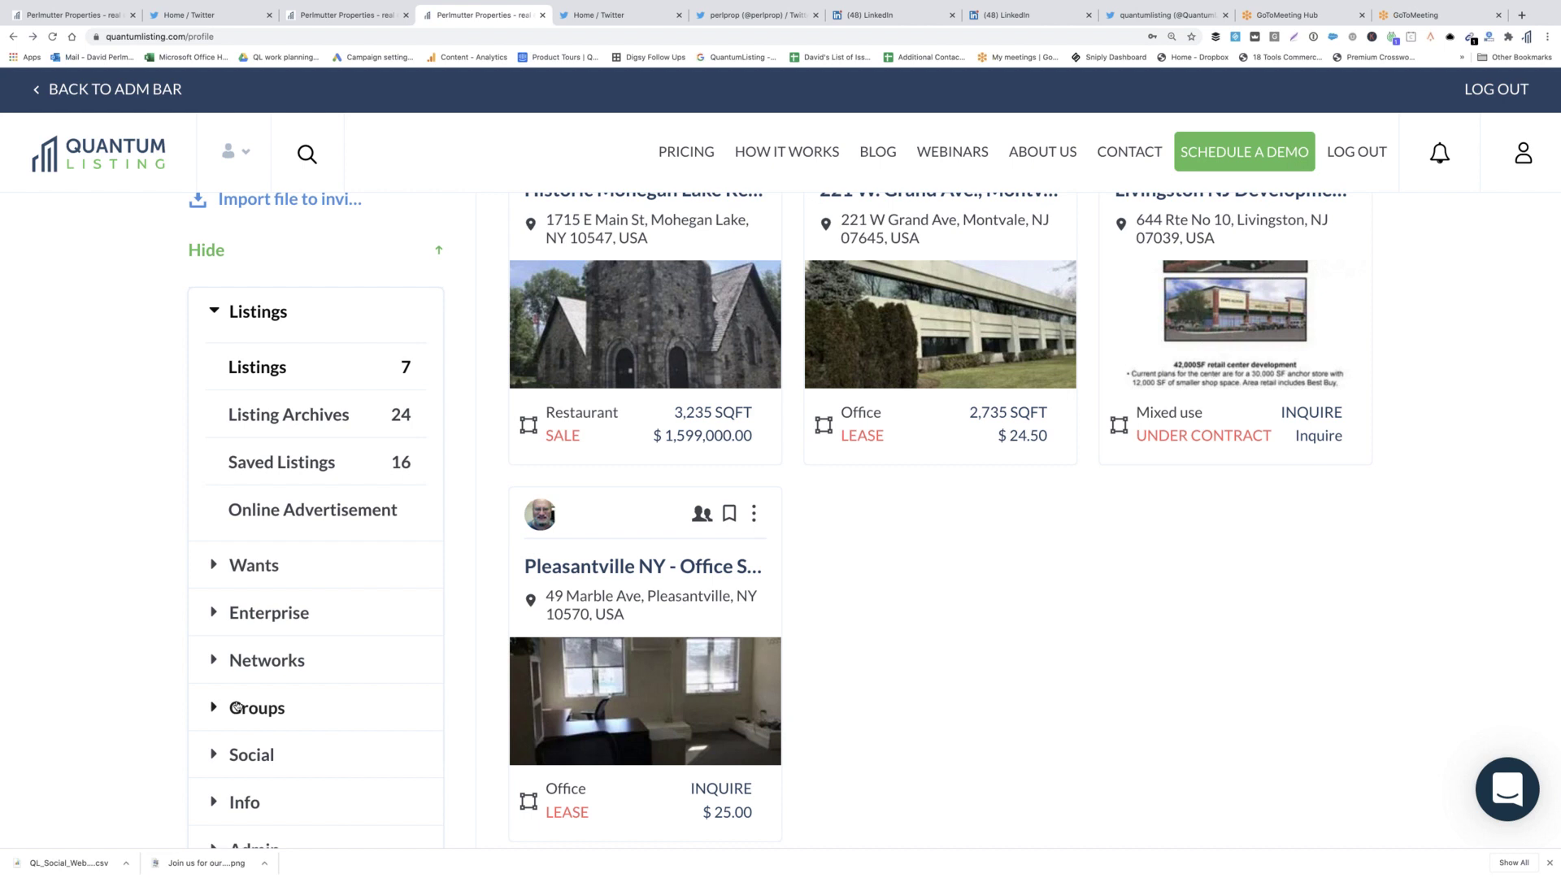
{"action": "scroll", "coordinate": [269, 707], "scroll_direction": "down", "scroll_amount": 1}
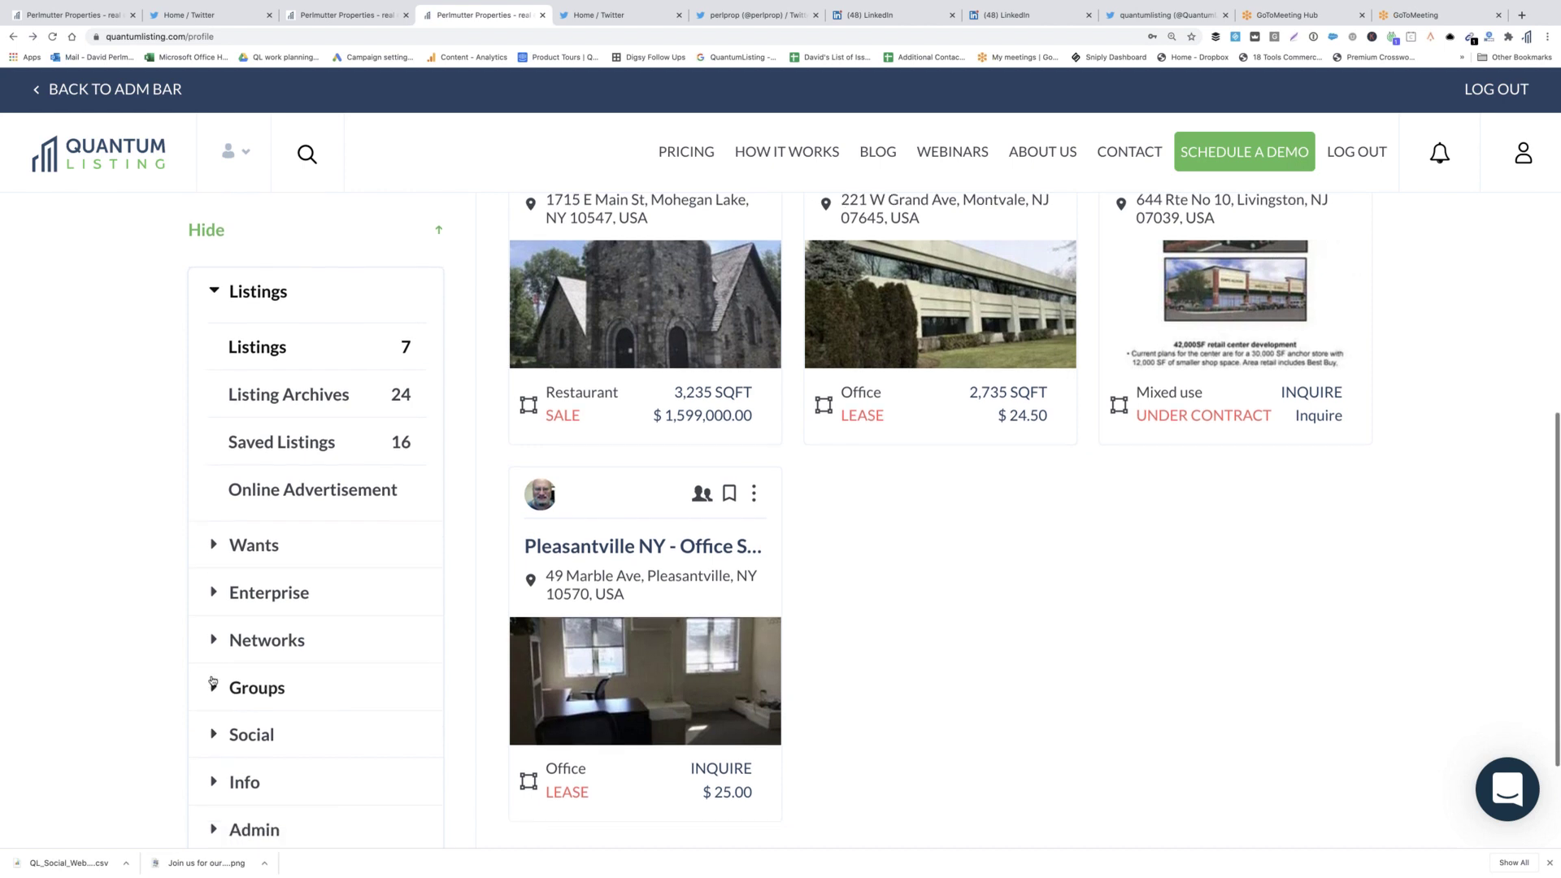
Open My groups from the sidebar's Groups section, showing Westchester Area Brokers and Owners.
{"action": "left_click", "coordinate": [213, 687]}
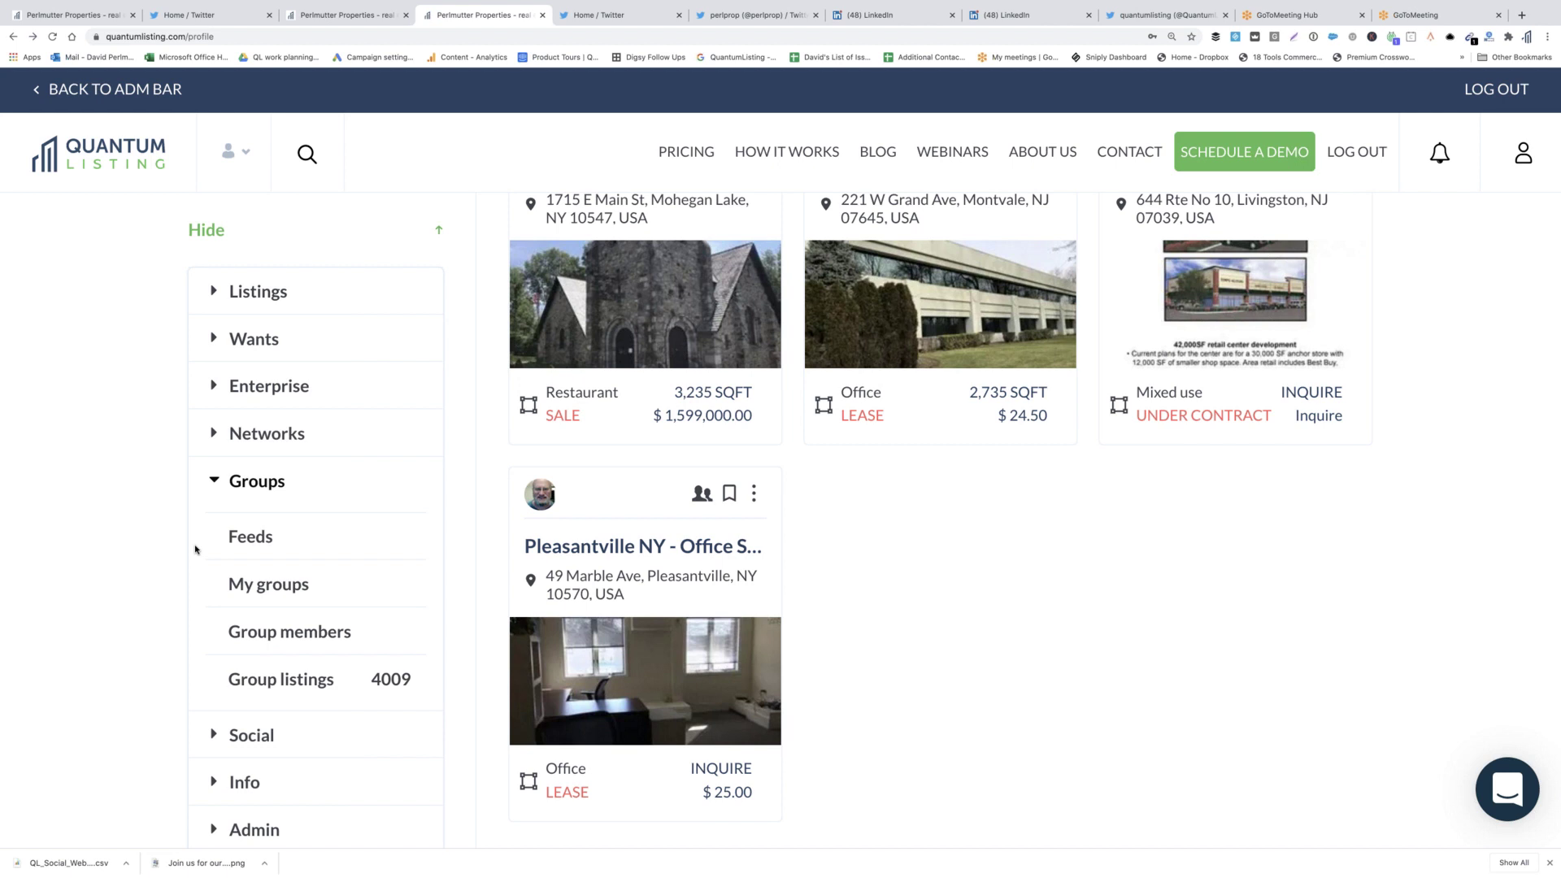
{"action": "left_click", "coordinate": [271, 586]}
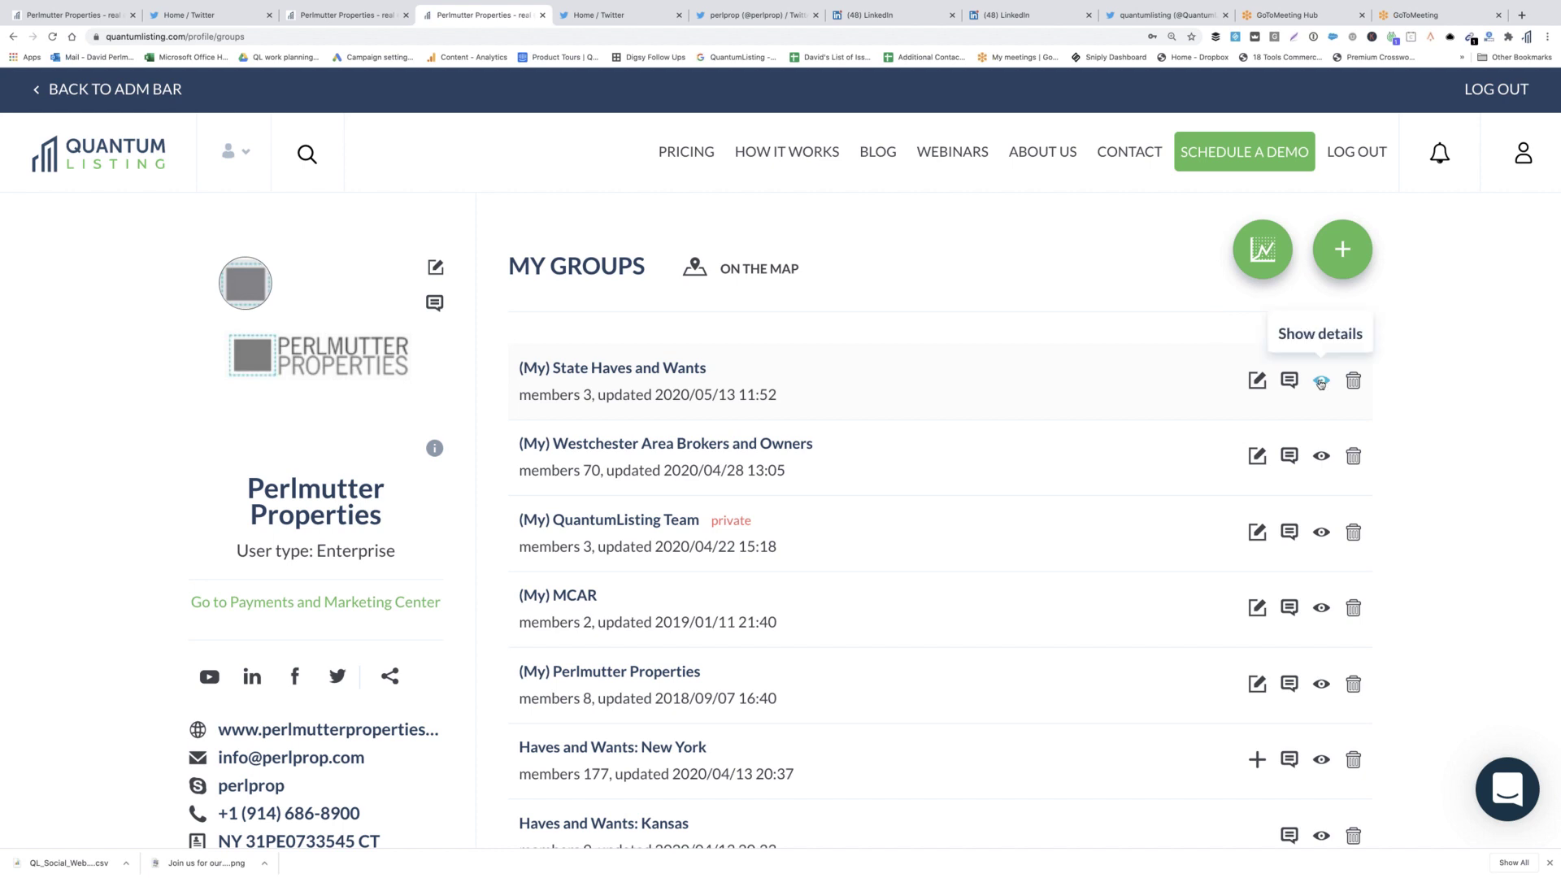
{"action": "left_click", "coordinate": [1322, 381]}
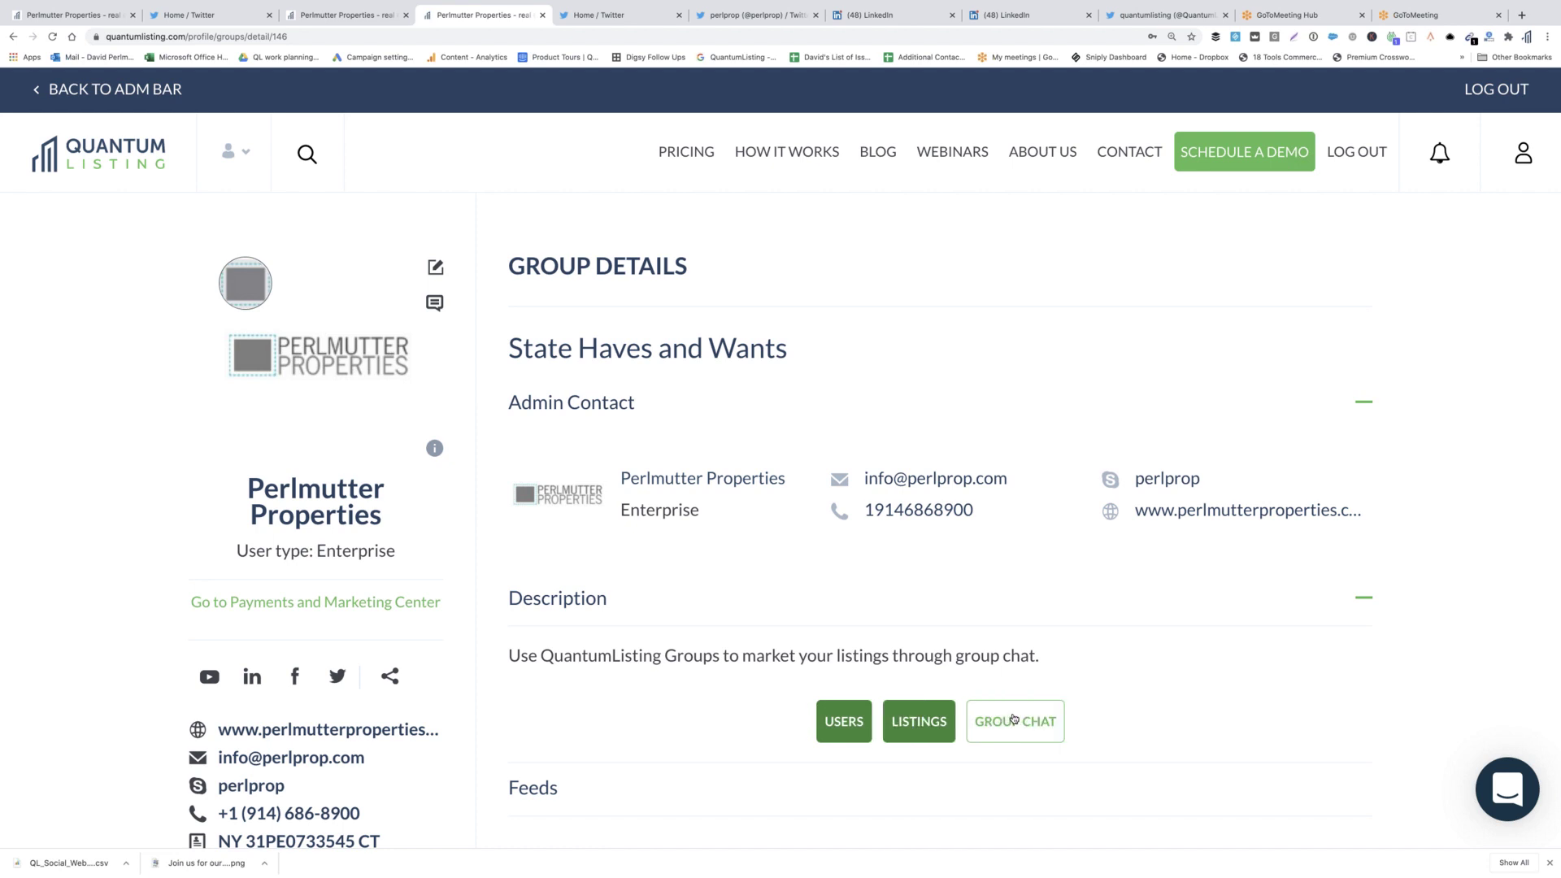
{"action": "scroll", "coordinate": [1151, 697], "scroll_direction": "down", "scroll_amount": 1}
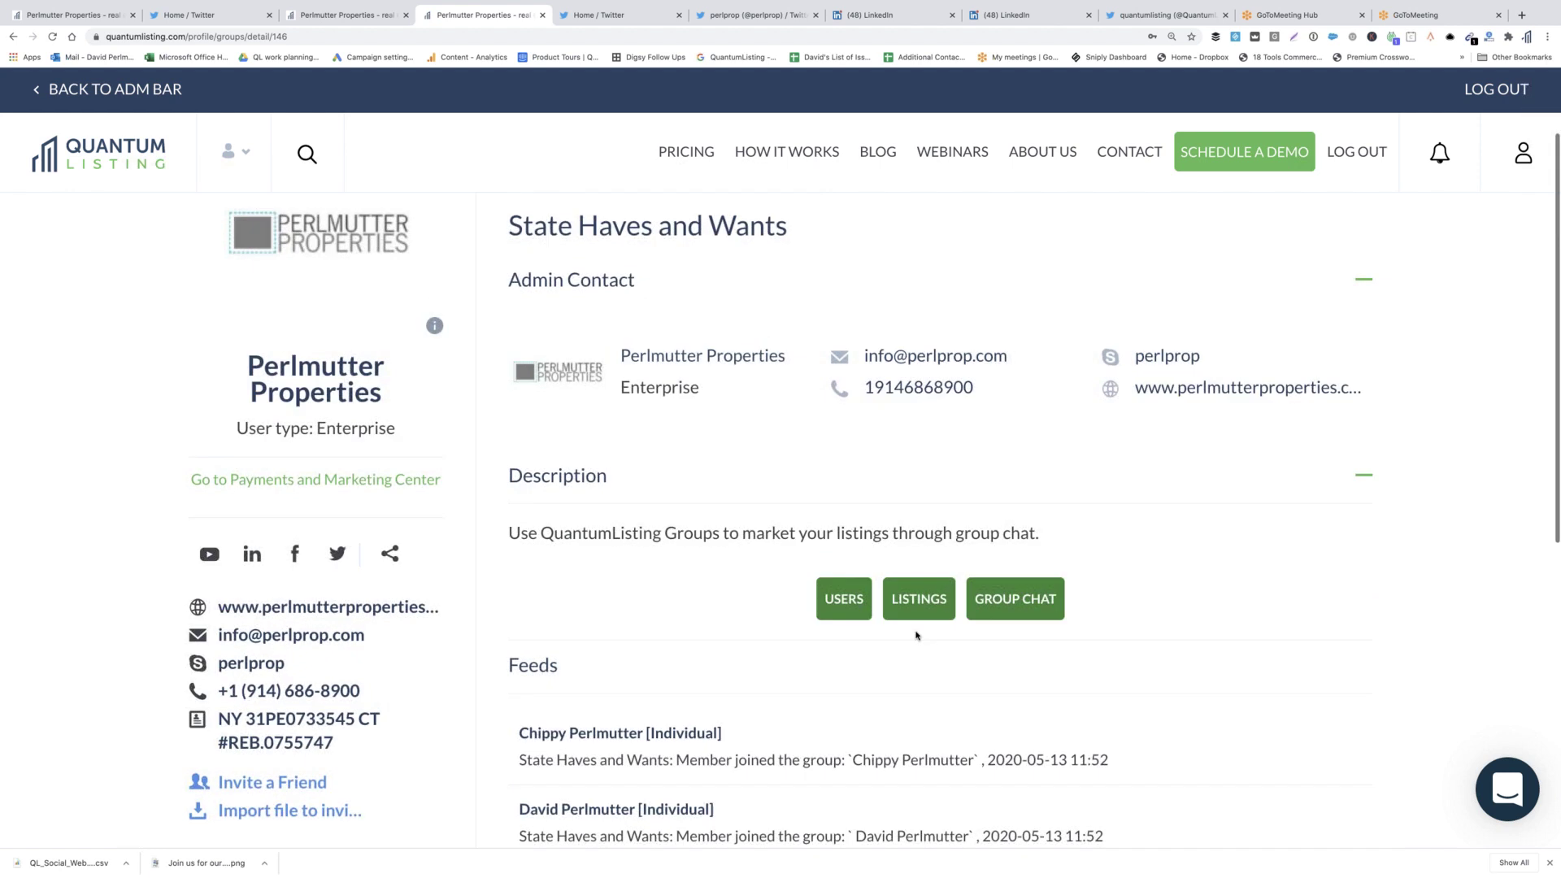
{"action": "left_click", "coordinate": [845, 604]}
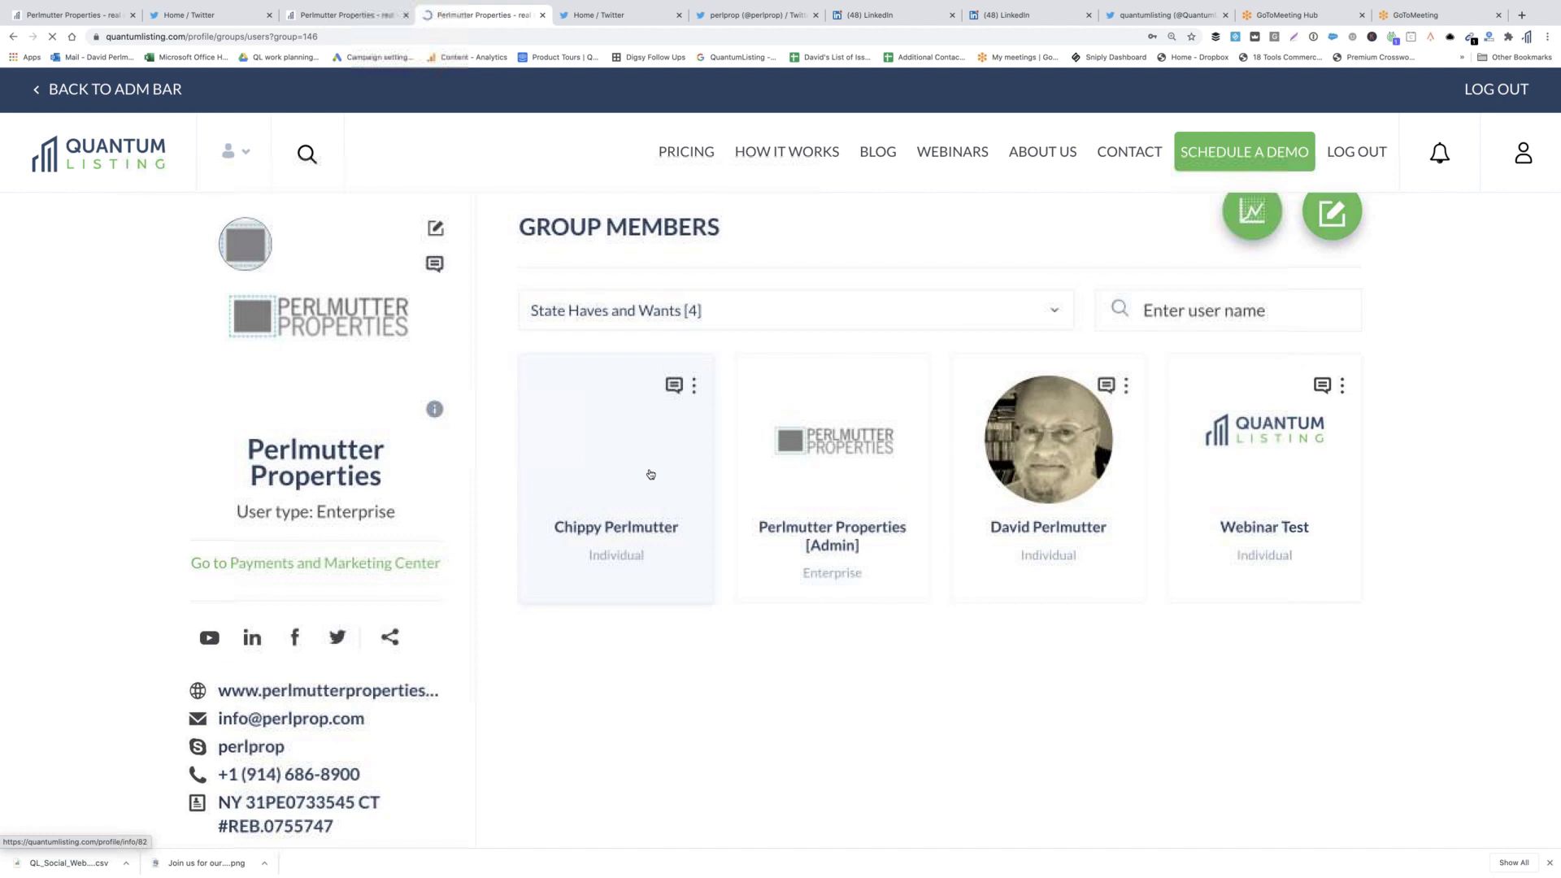
{"action": "scroll", "coordinate": [651, 474], "scroll_direction": "down", "scroll_amount": 3}
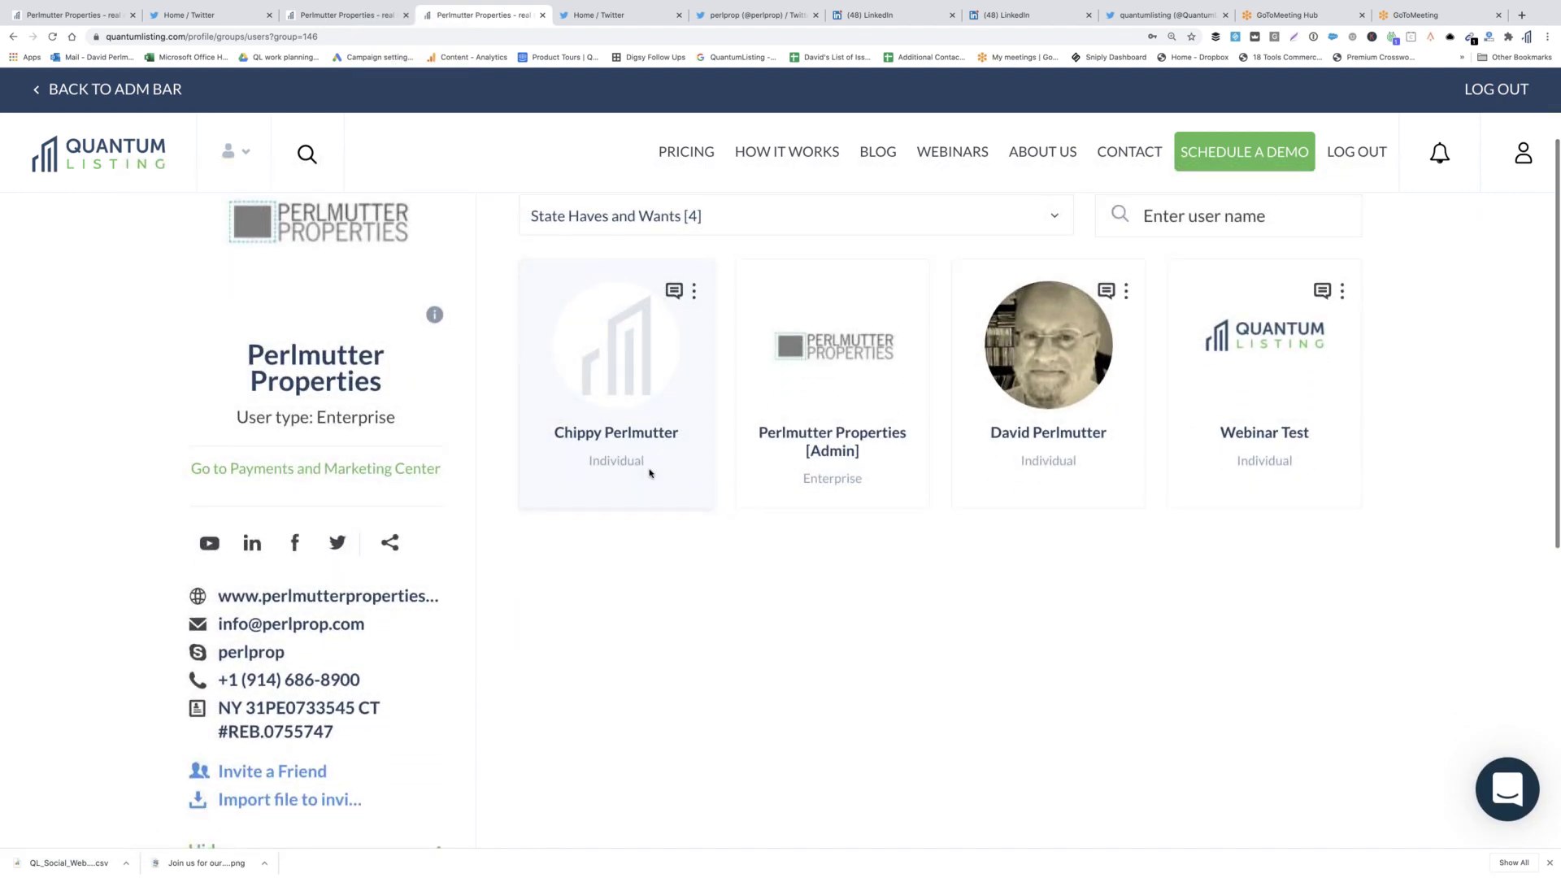
{"action": "scroll", "coordinate": [650, 474], "scroll_direction": "up", "scroll_amount": 2}
{"action": "scroll", "coordinate": [650, 474], "scroll_direction": "up", "scroll_amount": 1}
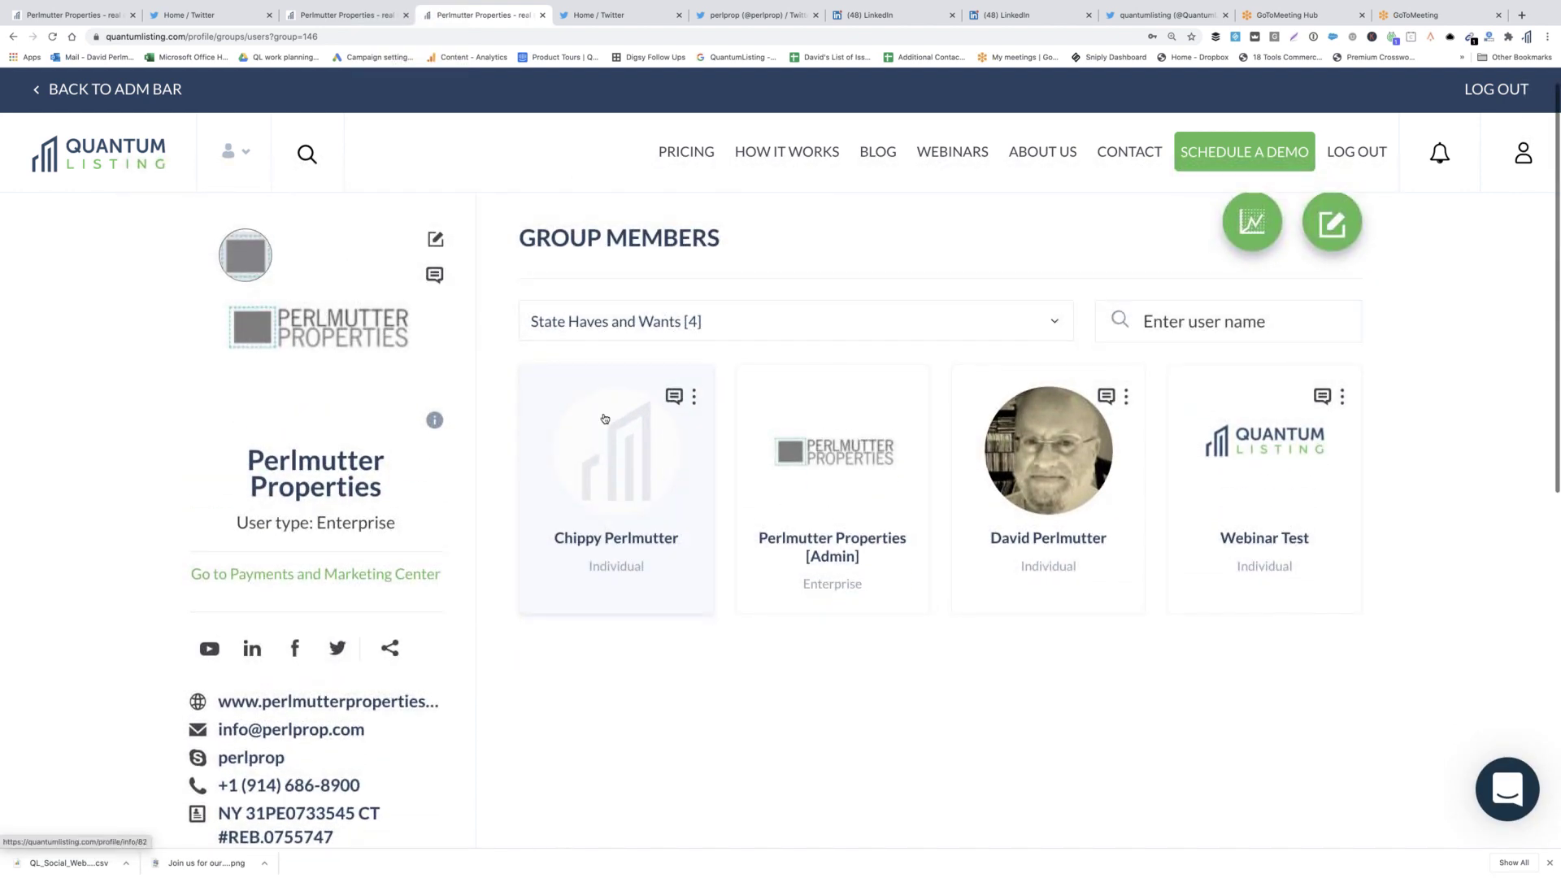
{"action": "left_click", "coordinate": [15, 36]}
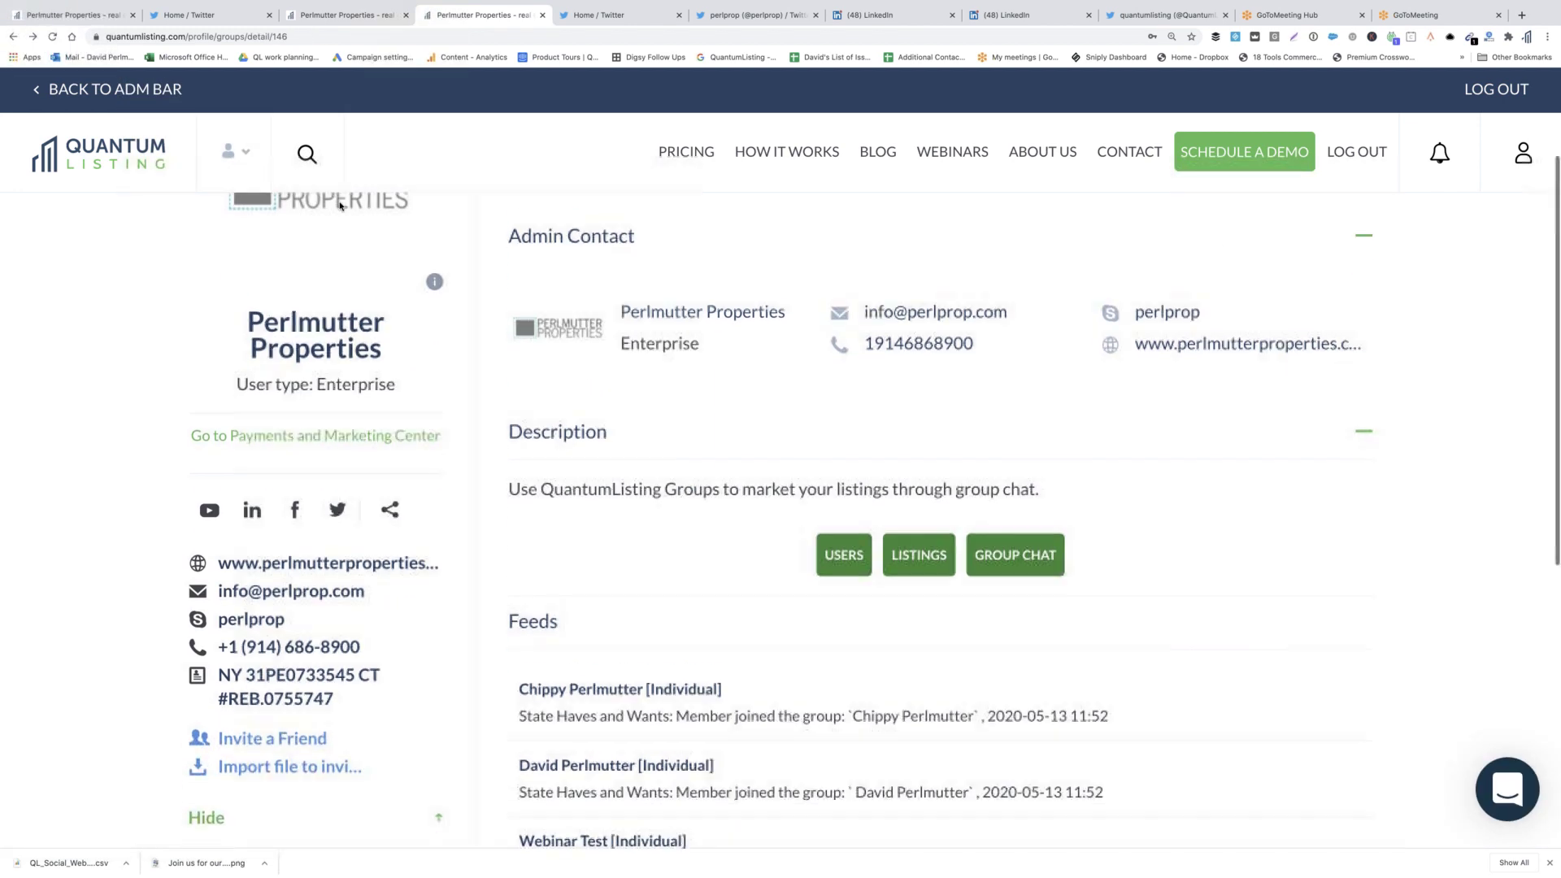
{"action": "left_click", "coordinate": [13, 36]}
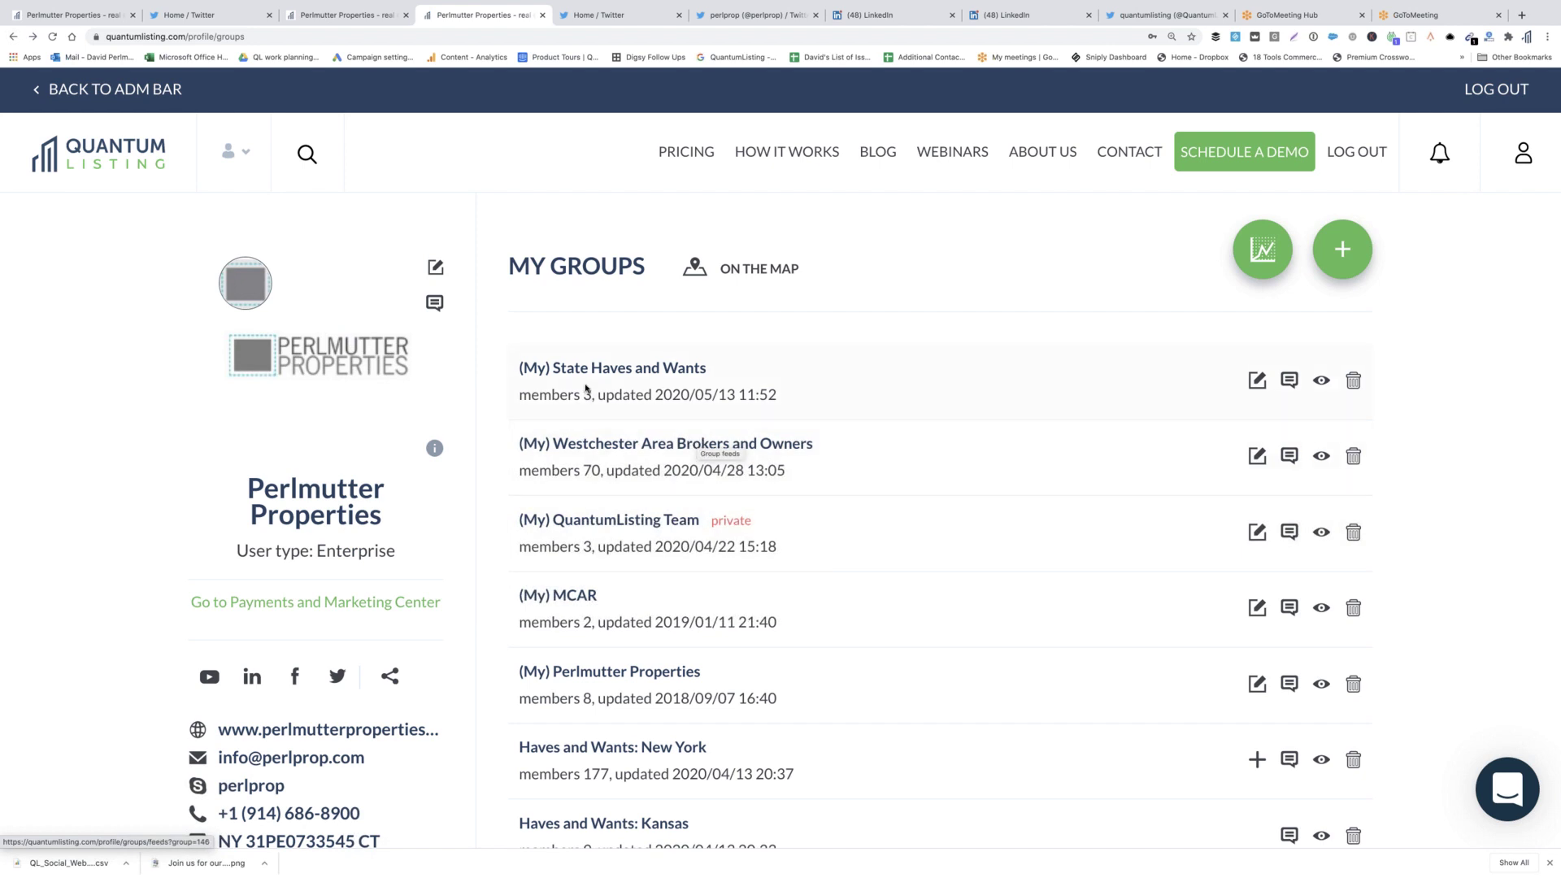
View Westchester Area Brokers and Owners' members and a member profile, then return to Group Details.
{"action": "left_click", "coordinate": [1321, 457]}
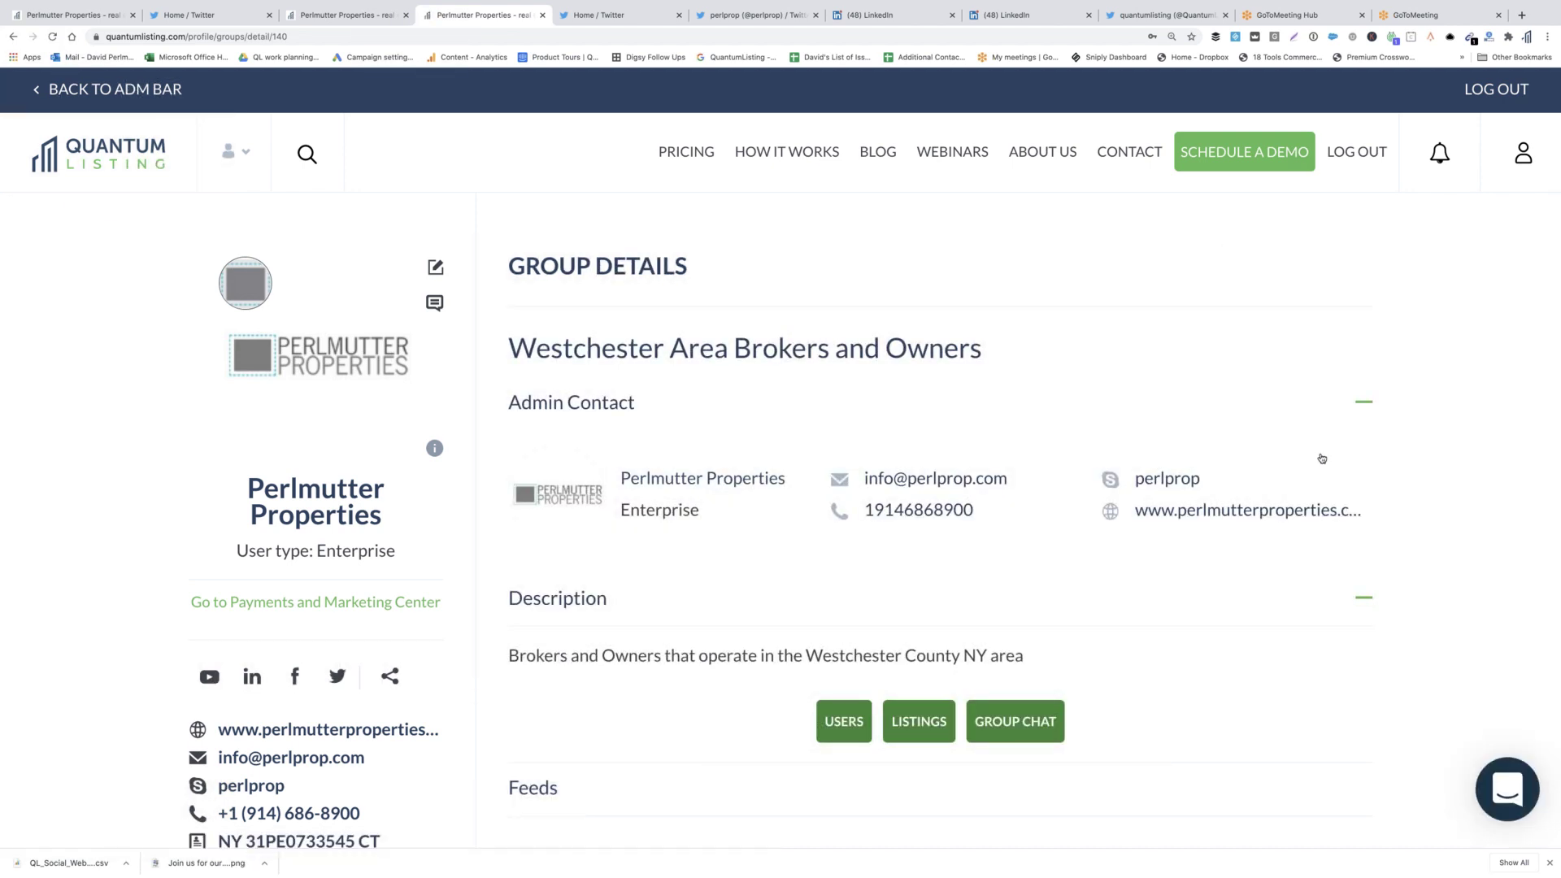
{"action": "left_click", "coordinate": [844, 725]}
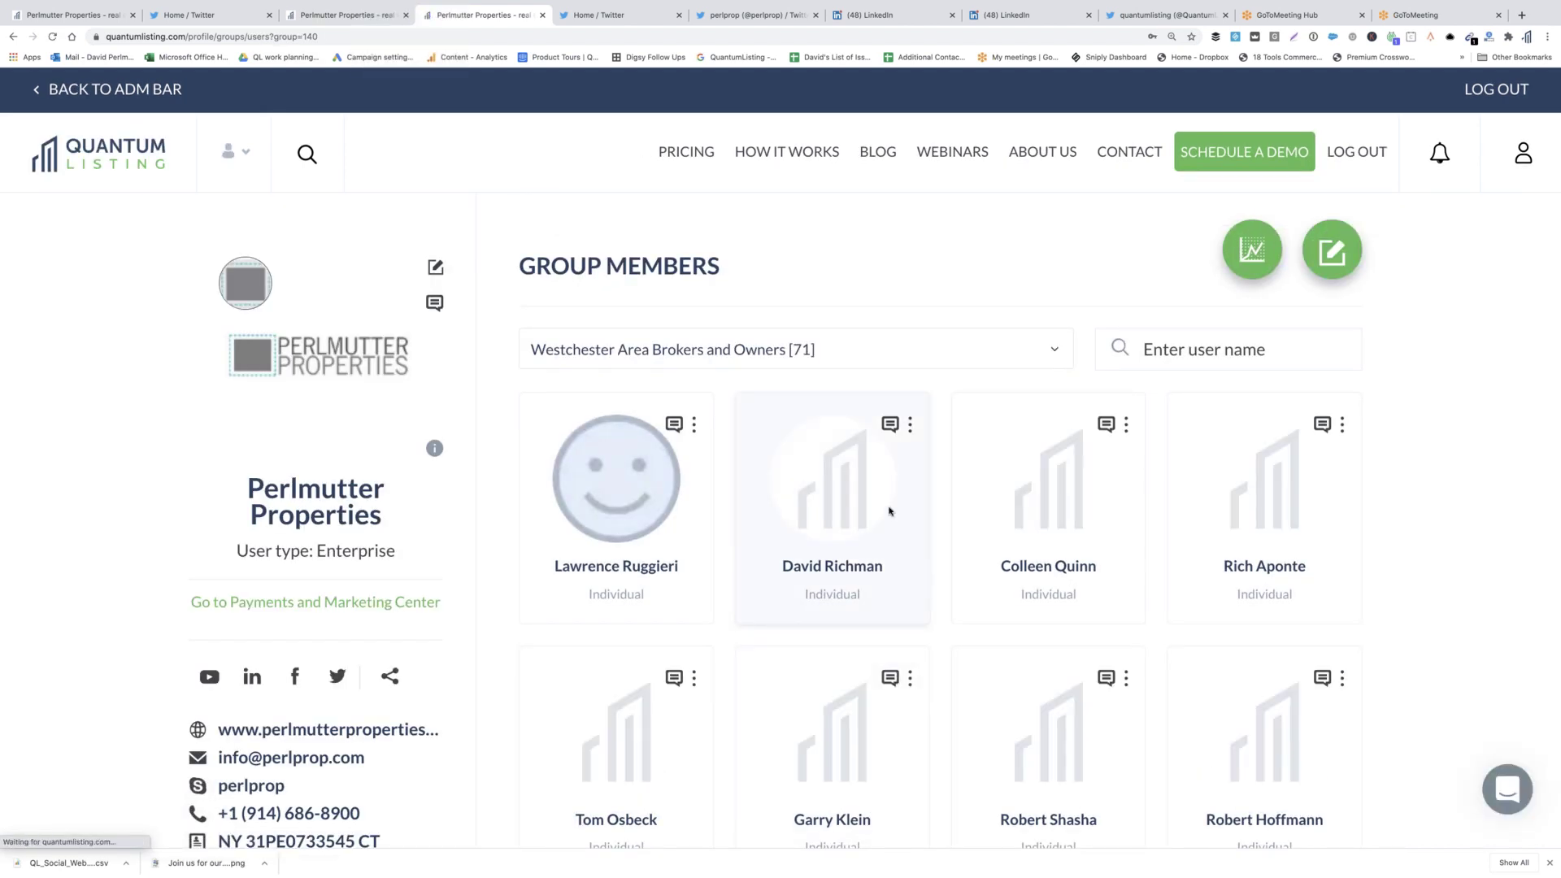
{"action": "scroll", "coordinate": [890, 510], "scroll_direction": "down", "scroll_amount": 2}
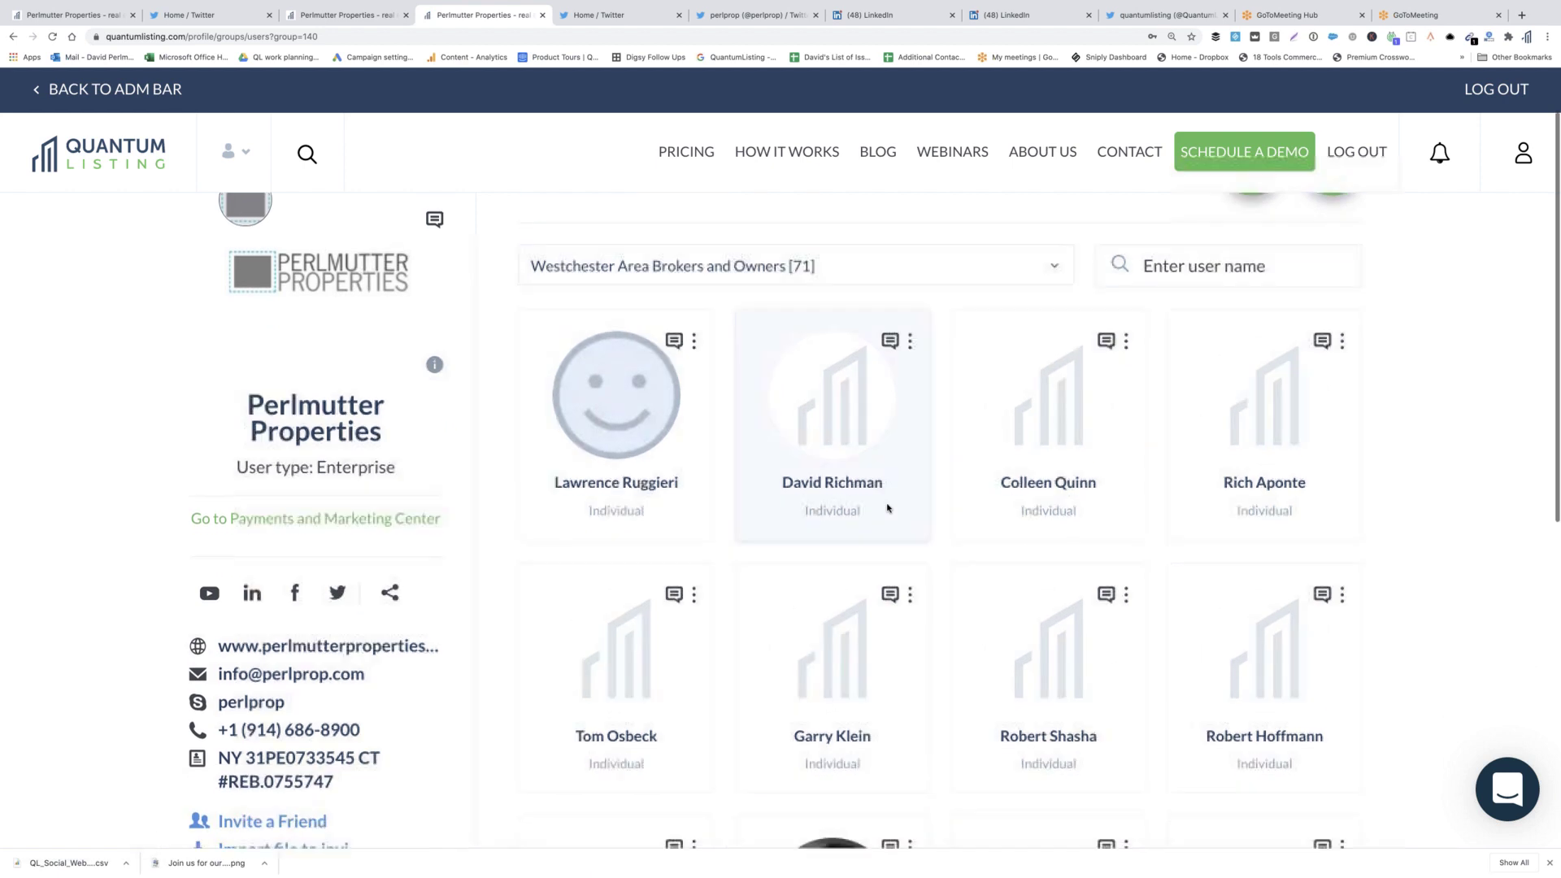
{"action": "left_click", "coordinate": [825, 417]}
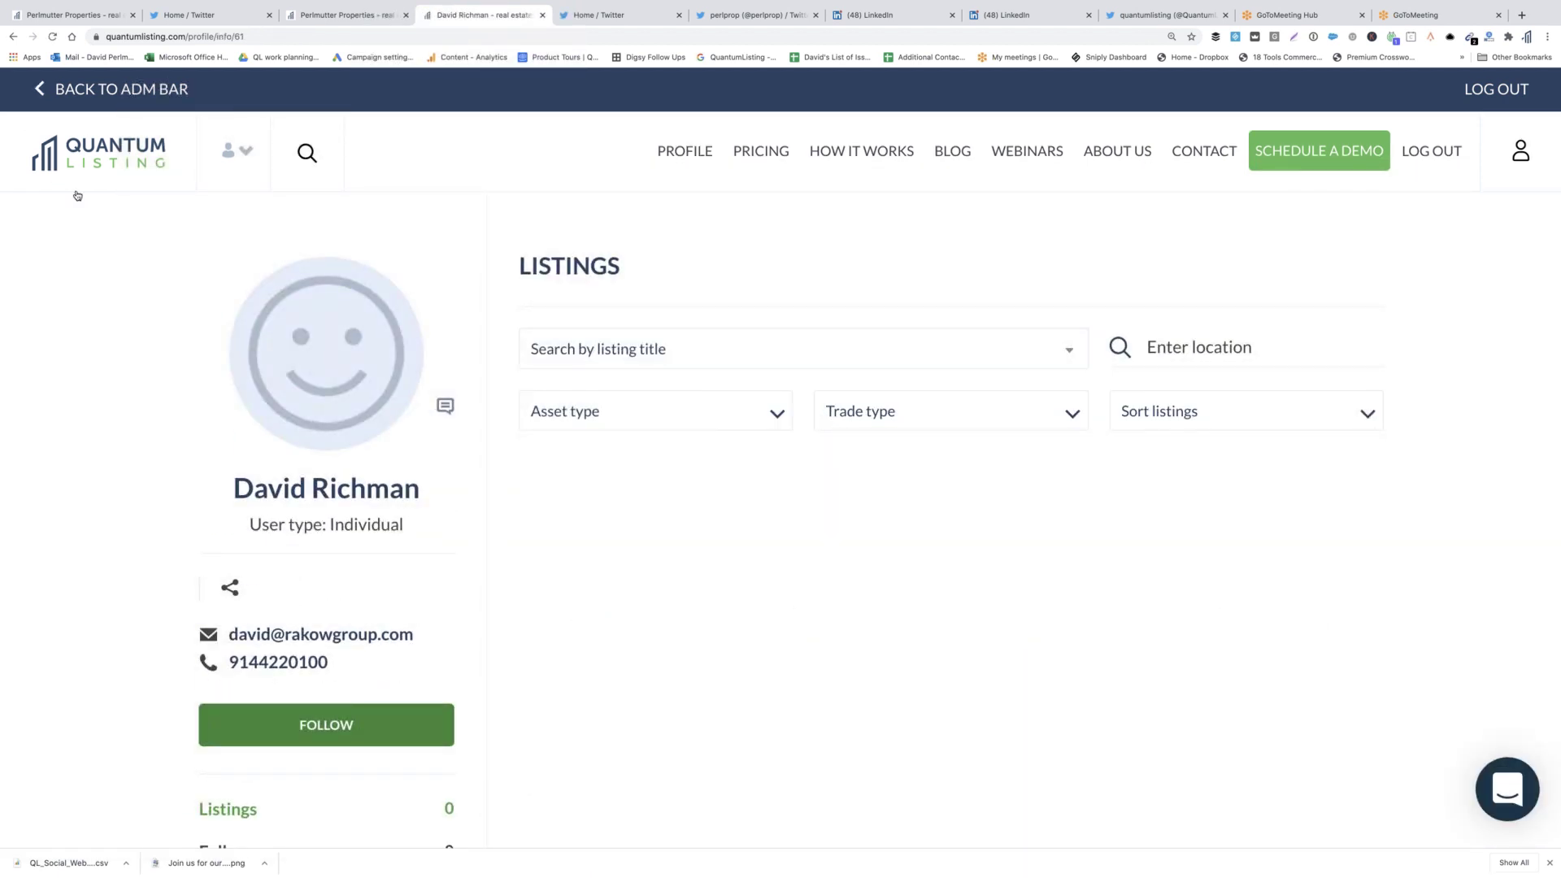
{"action": "left_click", "coordinate": [13, 38]}
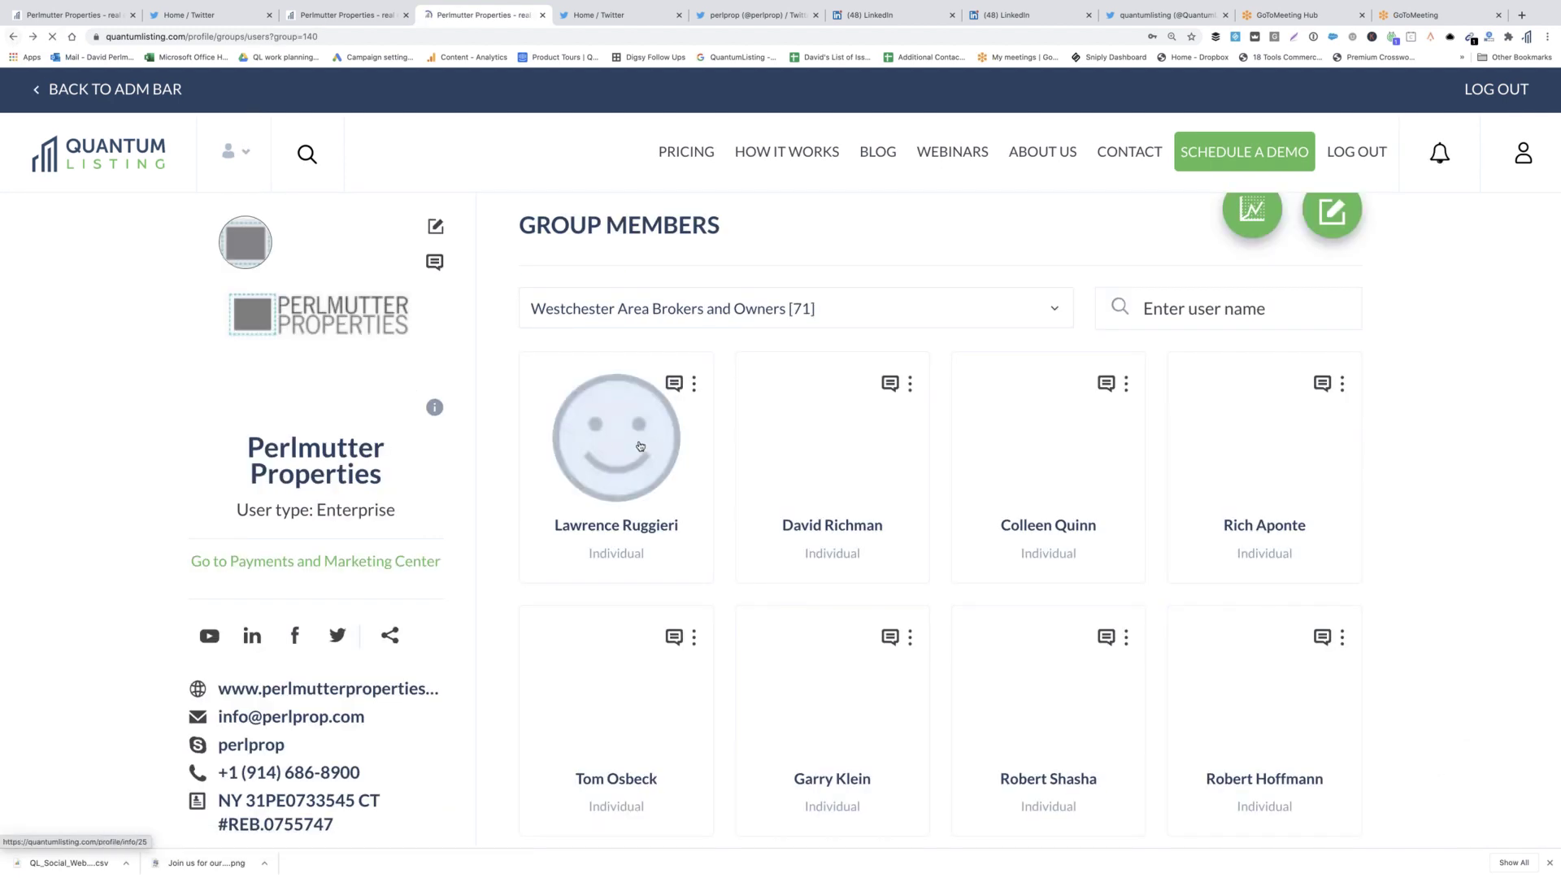
{"action": "scroll", "coordinate": [1059, 504], "scroll_direction": "down", "scroll_amount": 2}
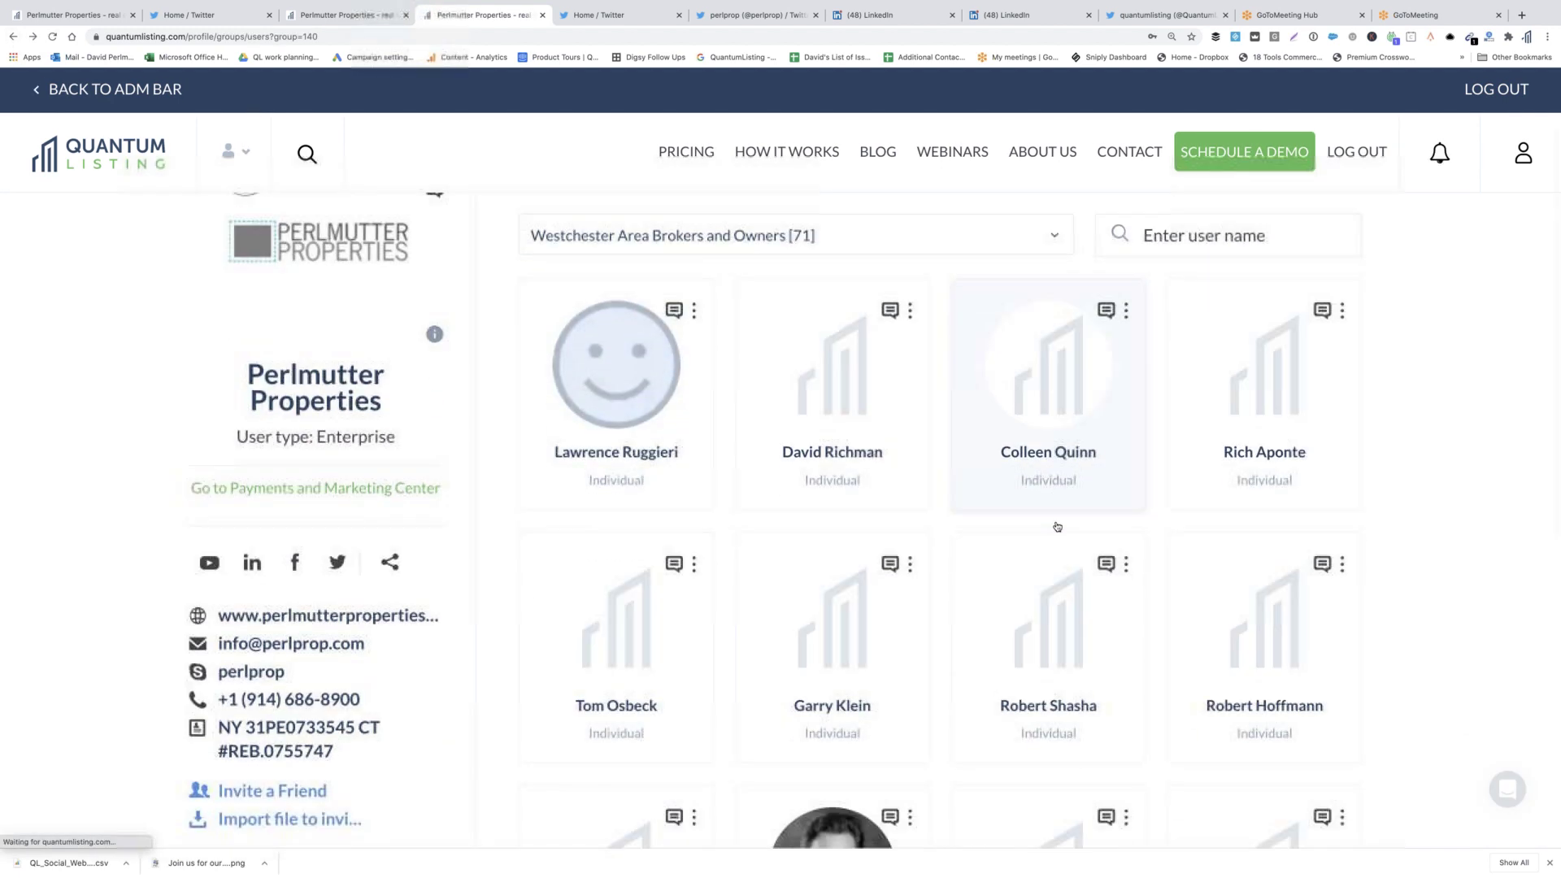
{"action": "scroll", "coordinate": [1057, 527], "scroll_direction": "down", "scroll_amount": 1}
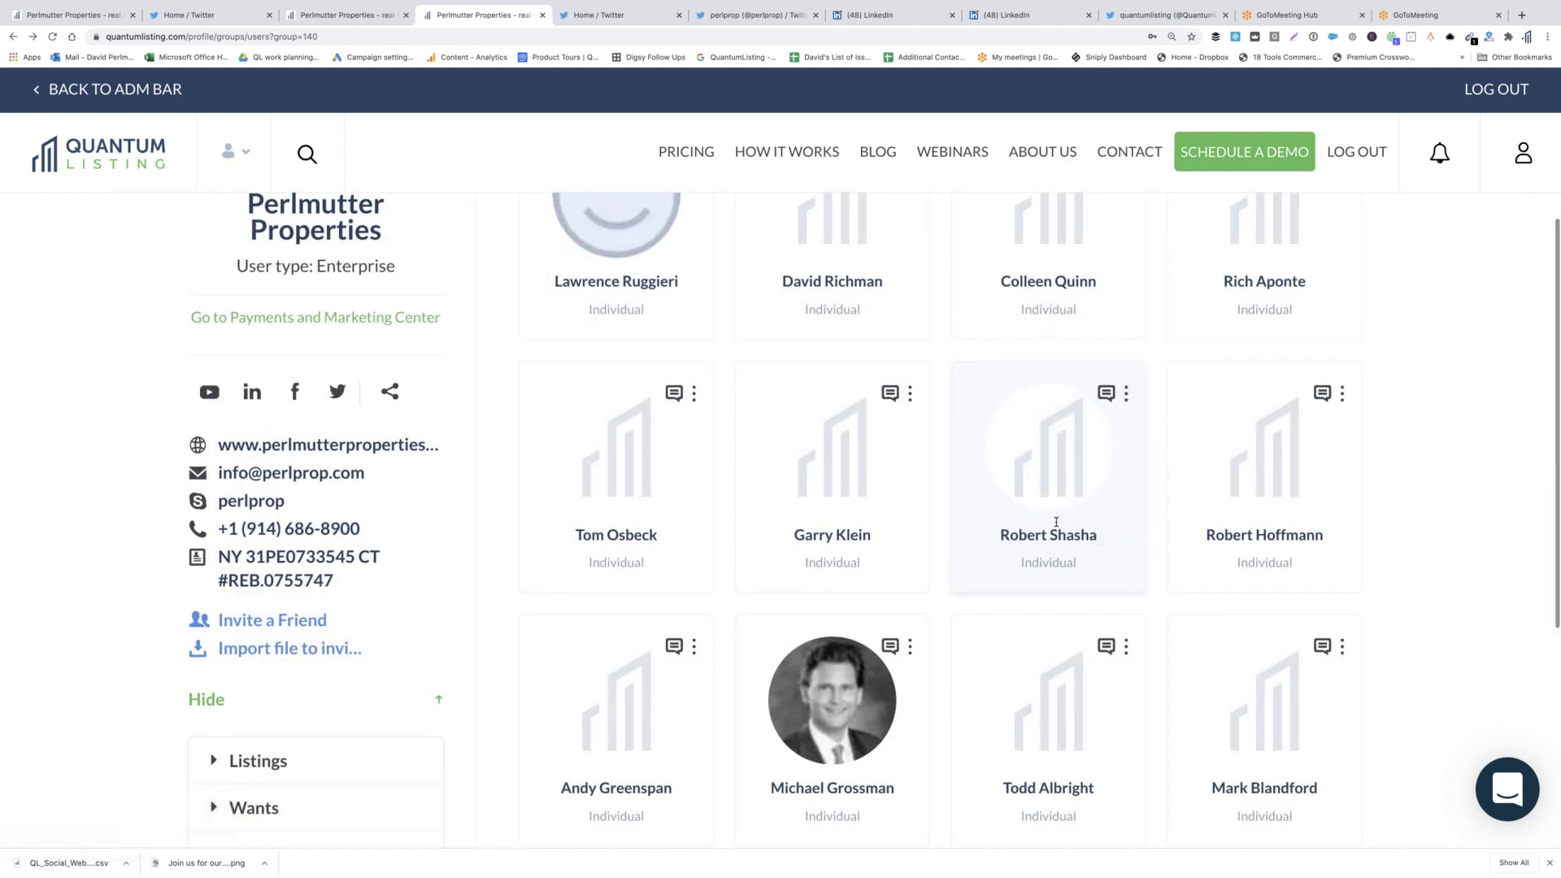
{"action": "scroll", "coordinate": [1056, 522], "scroll_direction": "up", "scroll_amount": 3}
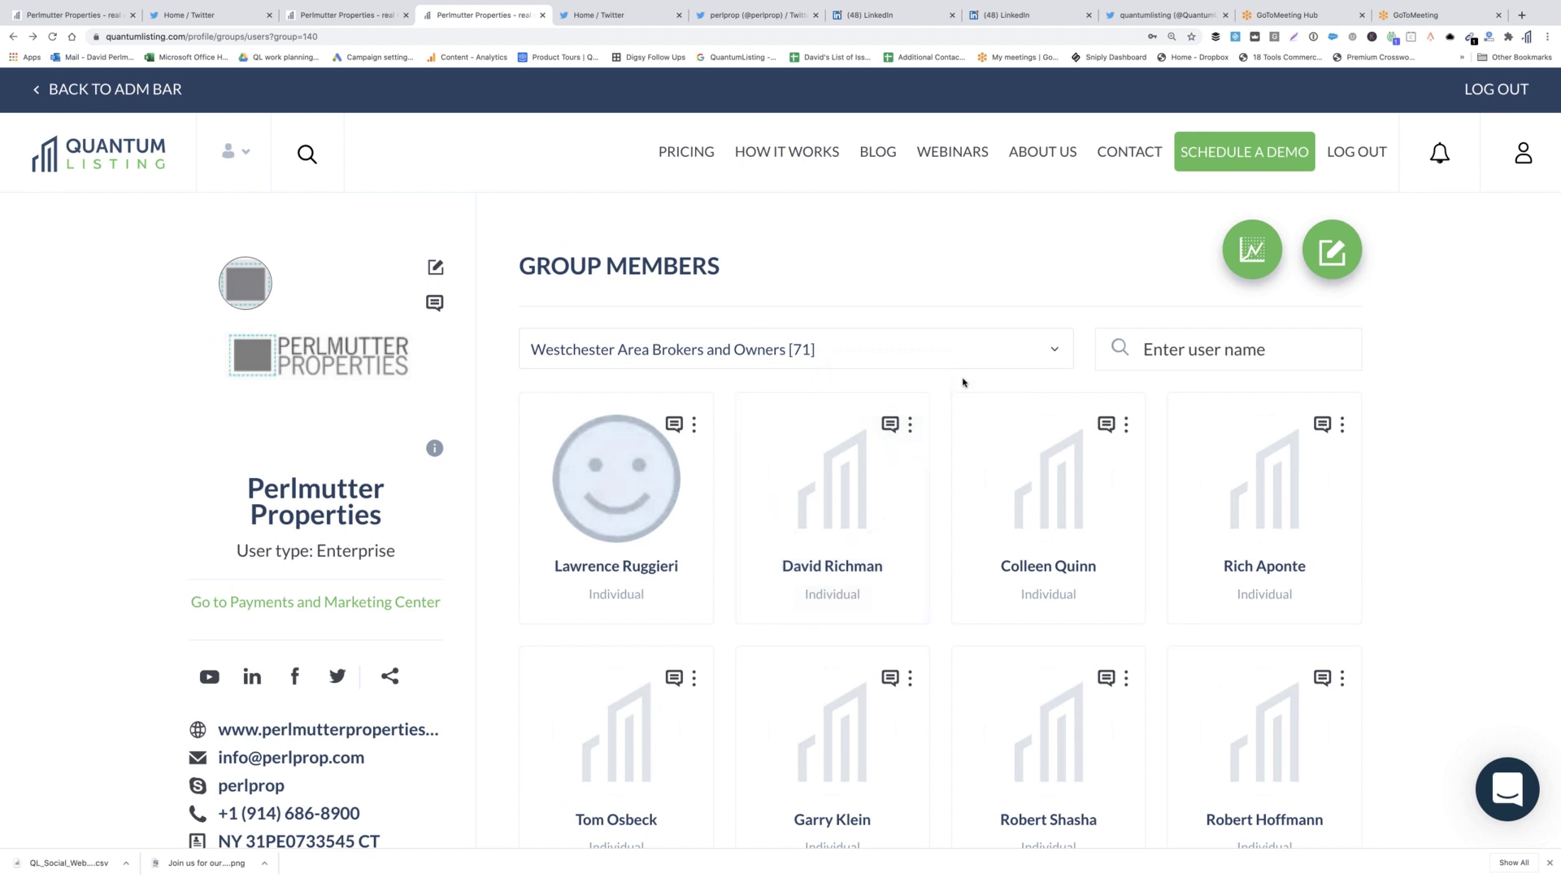
{"action": "left_click", "coordinate": [11, 38]}
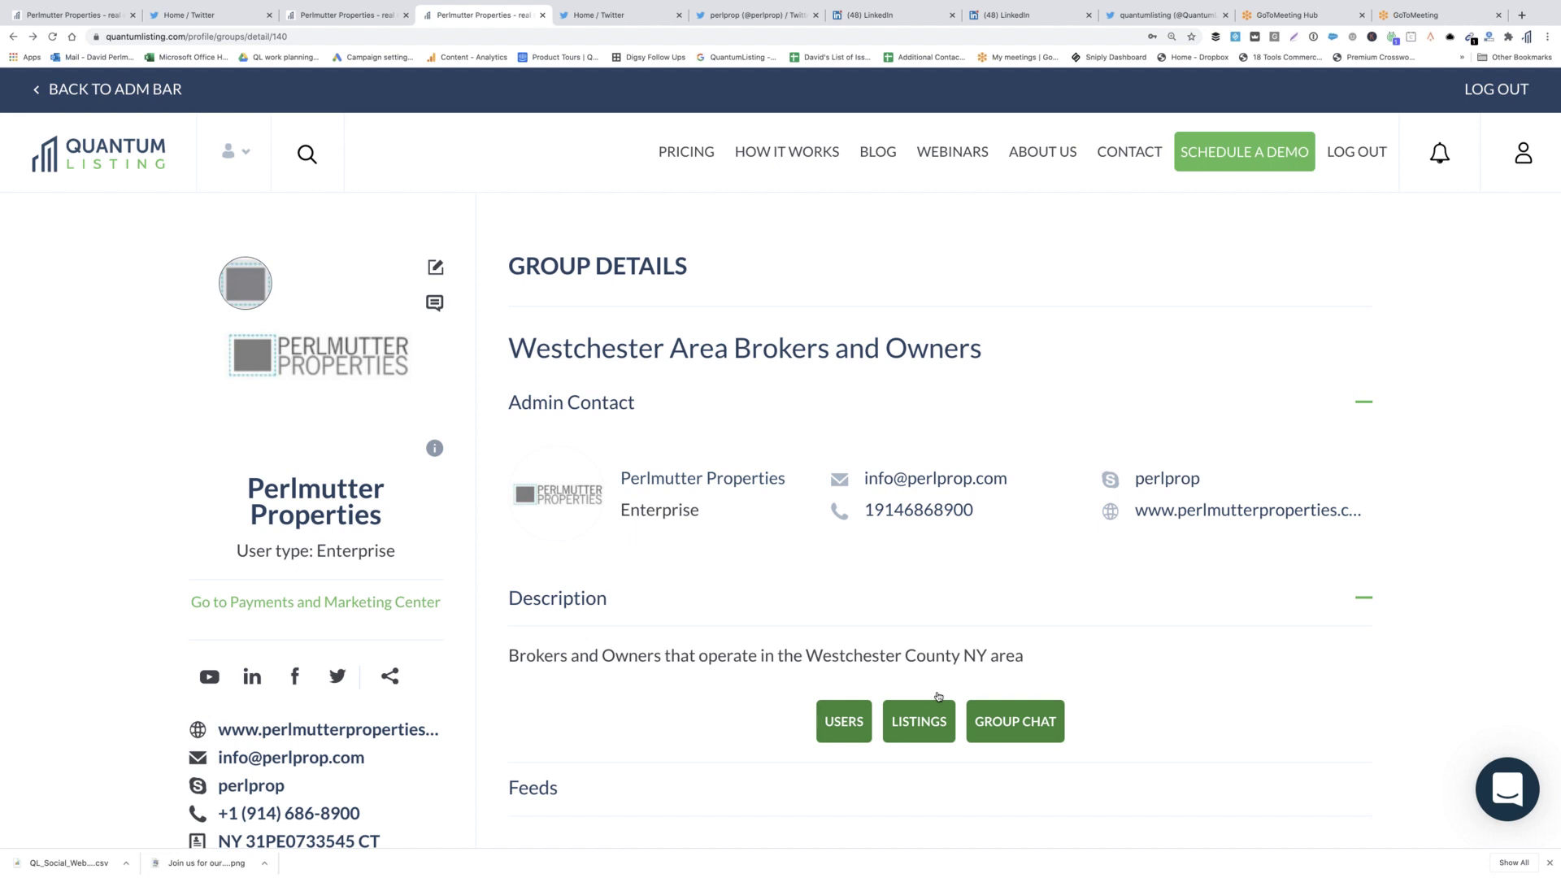
Open the Westchester Area Brokers and Owners group chat and scroll through its posts.
{"action": "left_click", "coordinate": [1028, 721]}
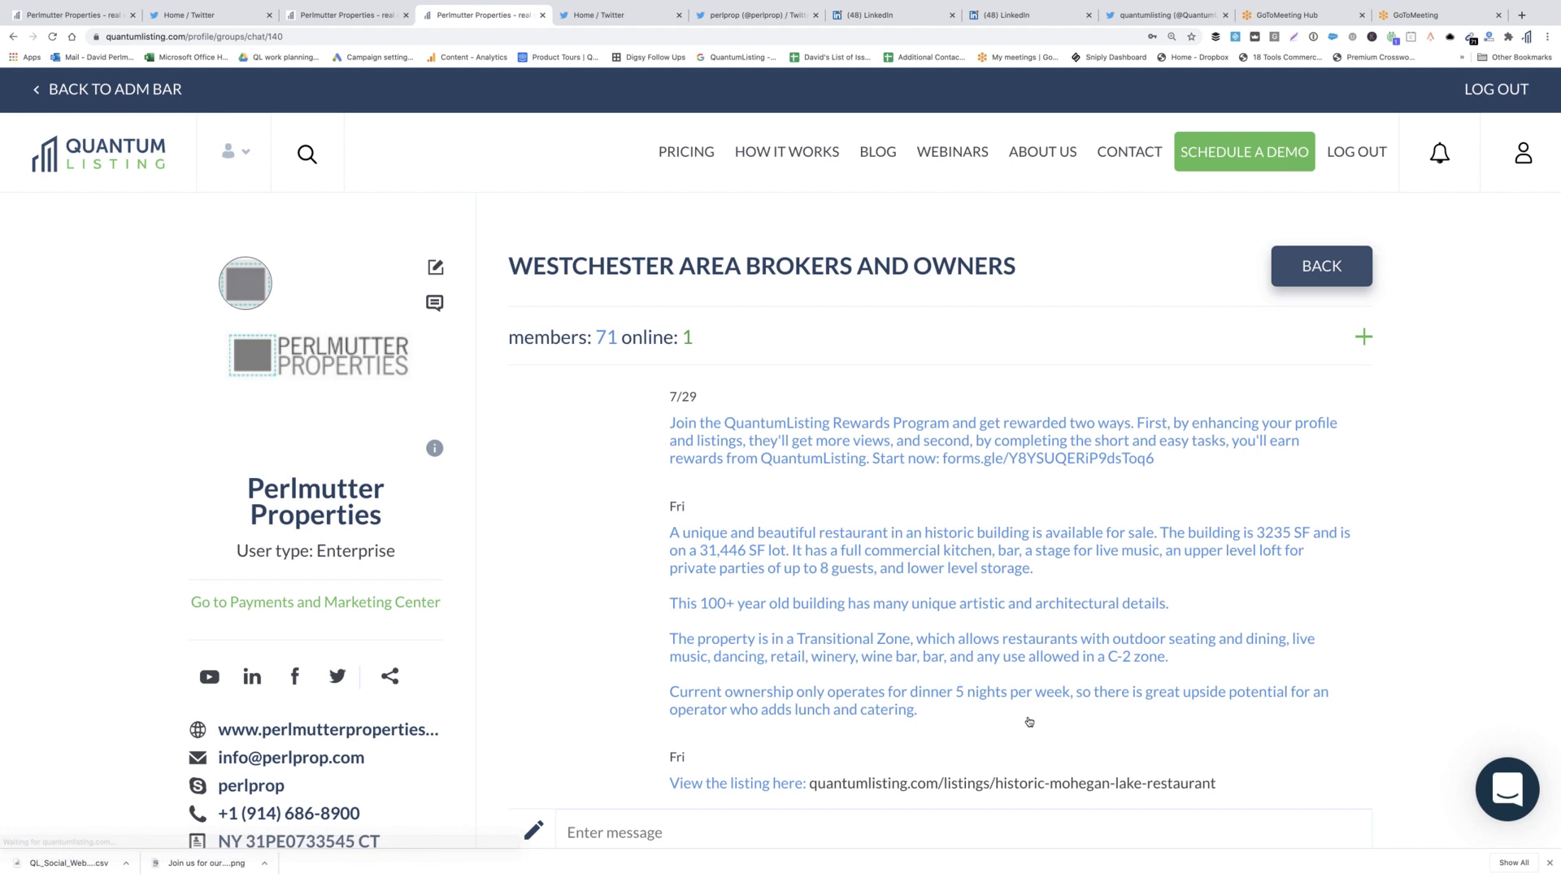
{"action": "scroll", "coordinate": [1029, 722], "scroll_direction": "down", "scroll_amount": 1}
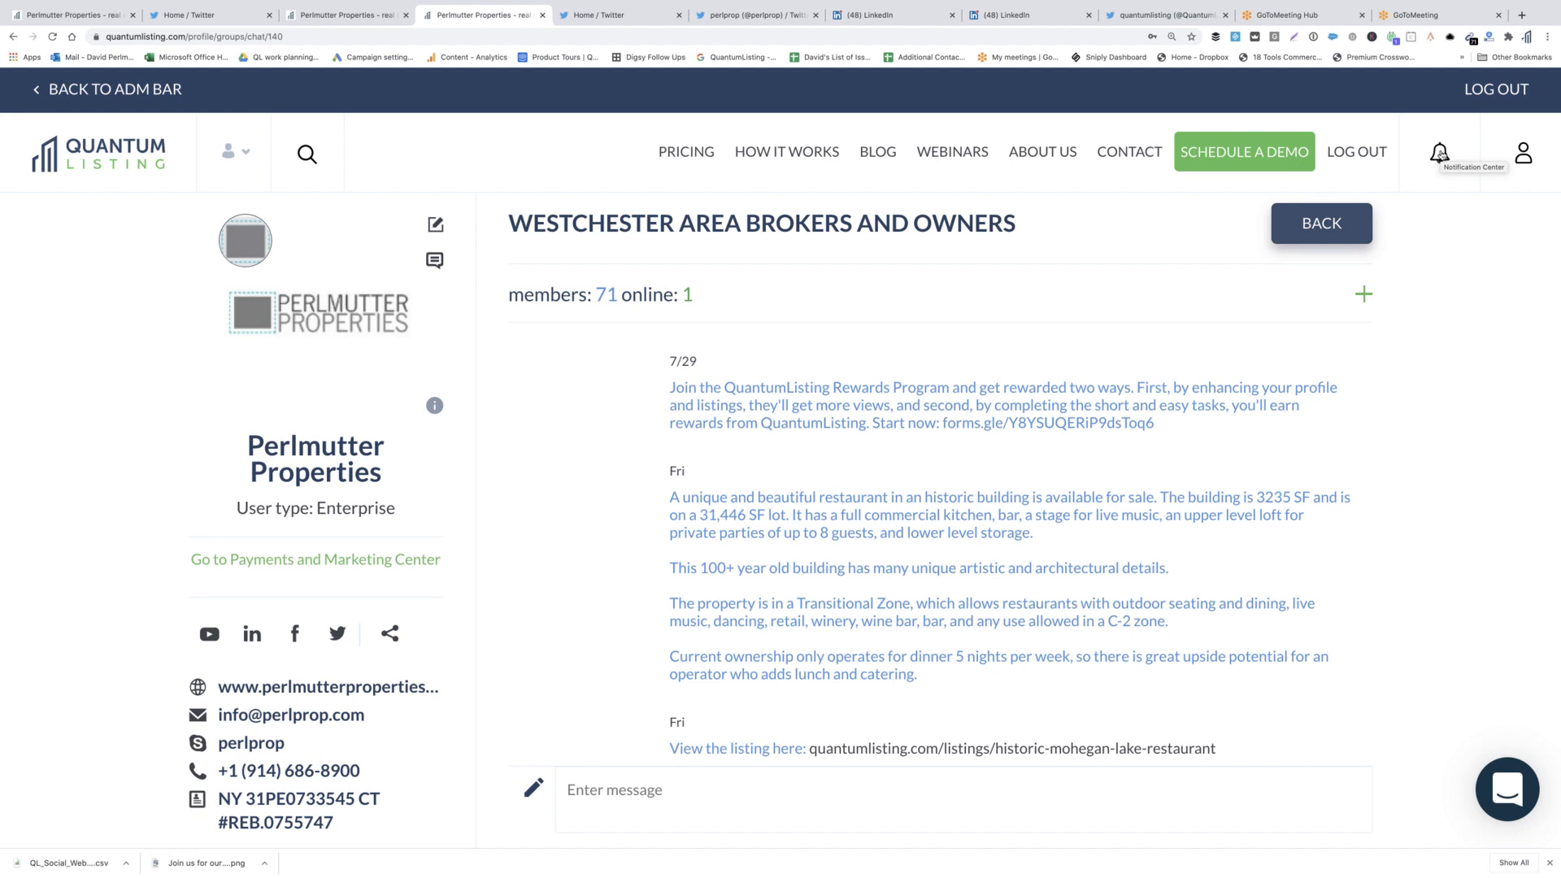
Open the notifications dropdown and scroll through its new-lead, report, favorites and new-follower alerts.
{"action": "left_click", "coordinate": [1440, 154]}
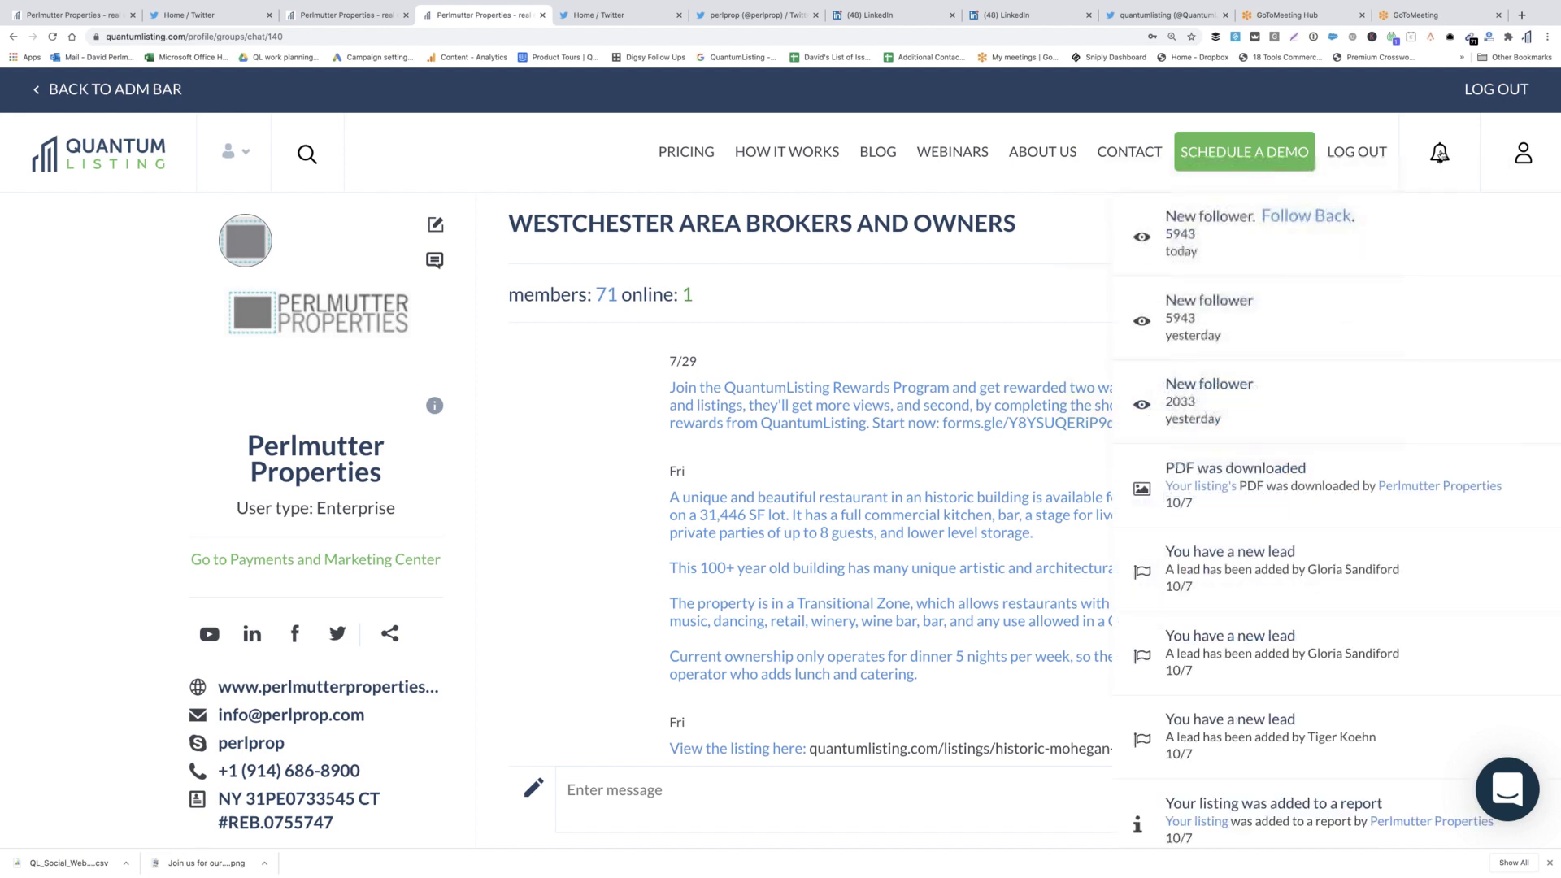
{"action": "scroll", "coordinate": [1319, 280], "scroll_direction": "down", "scroll_amount": 8}
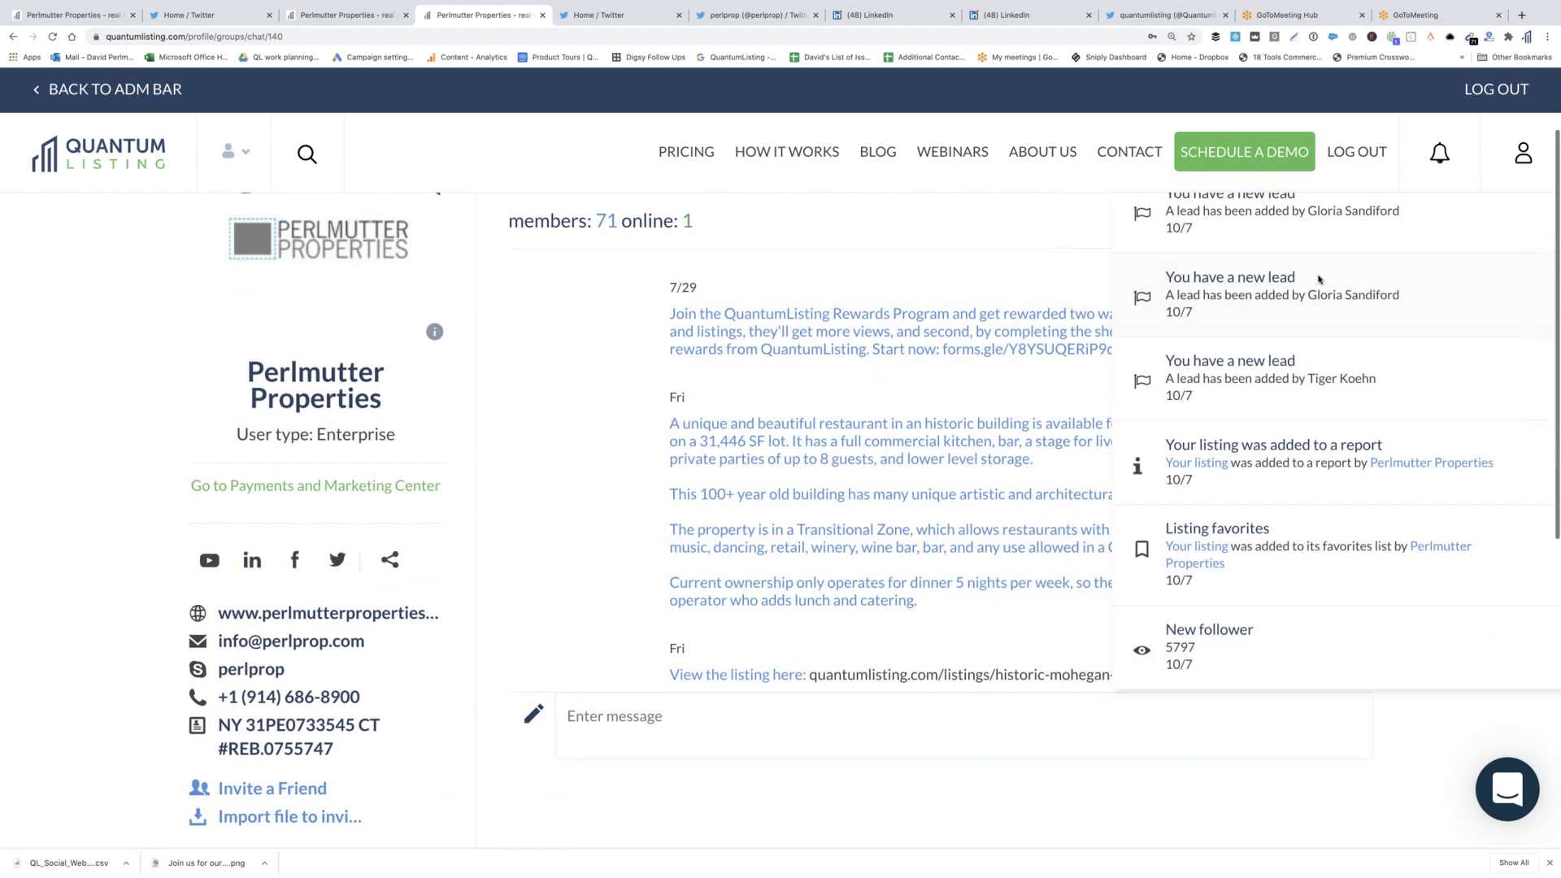
{"action": "scroll", "coordinate": [1318, 280], "scroll_direction": "up", "scroll_amount": 10}
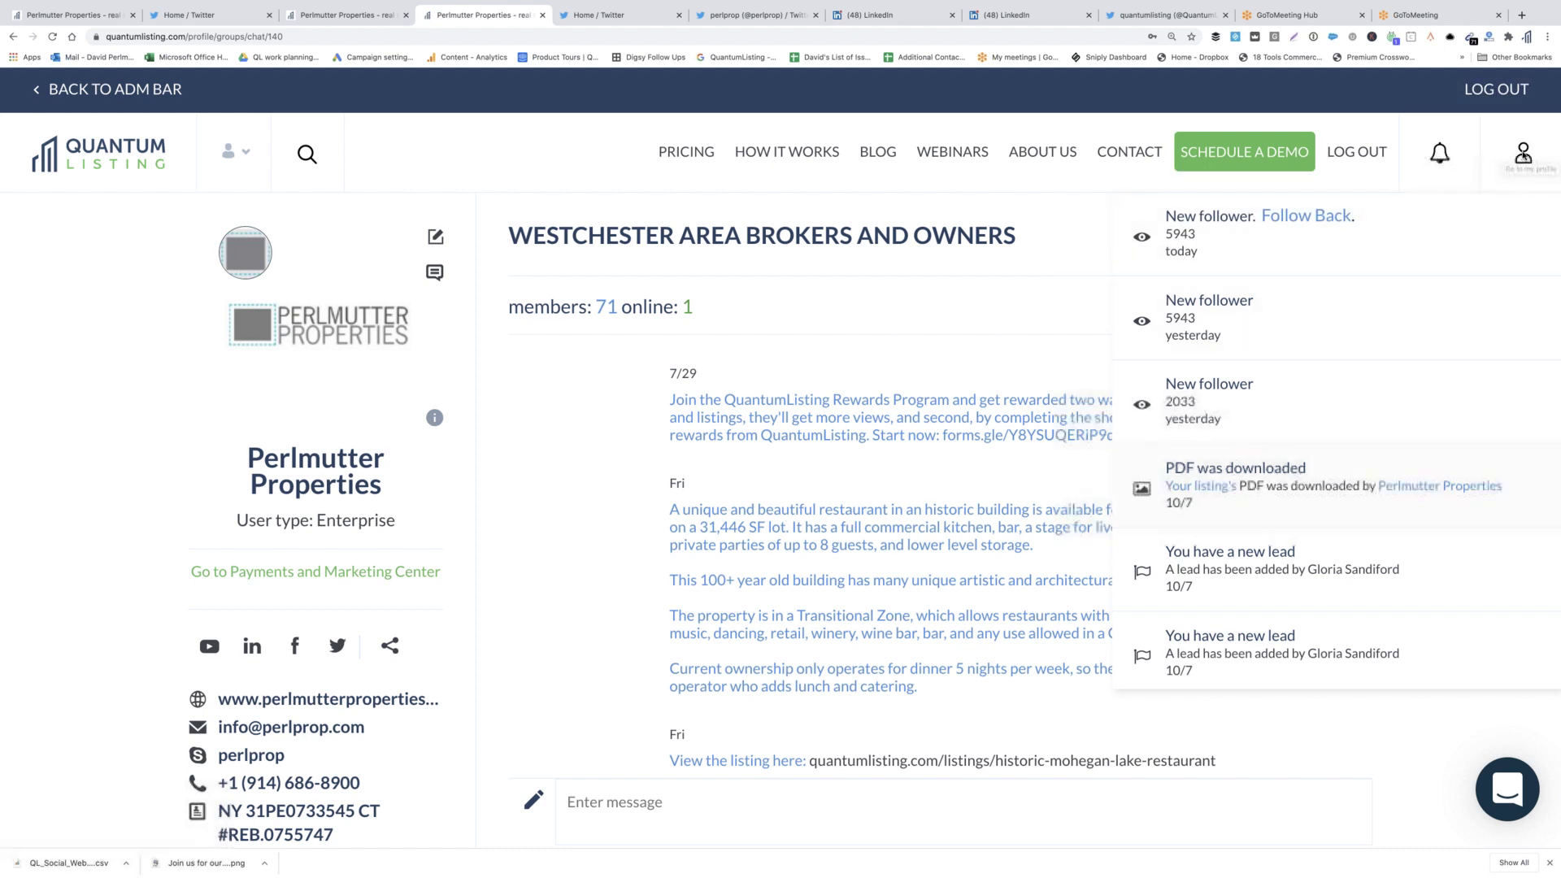
{"action": "scroll", "coordinate": [1334, 455], "scroll_direction": "down", "scroll_amount": 1}
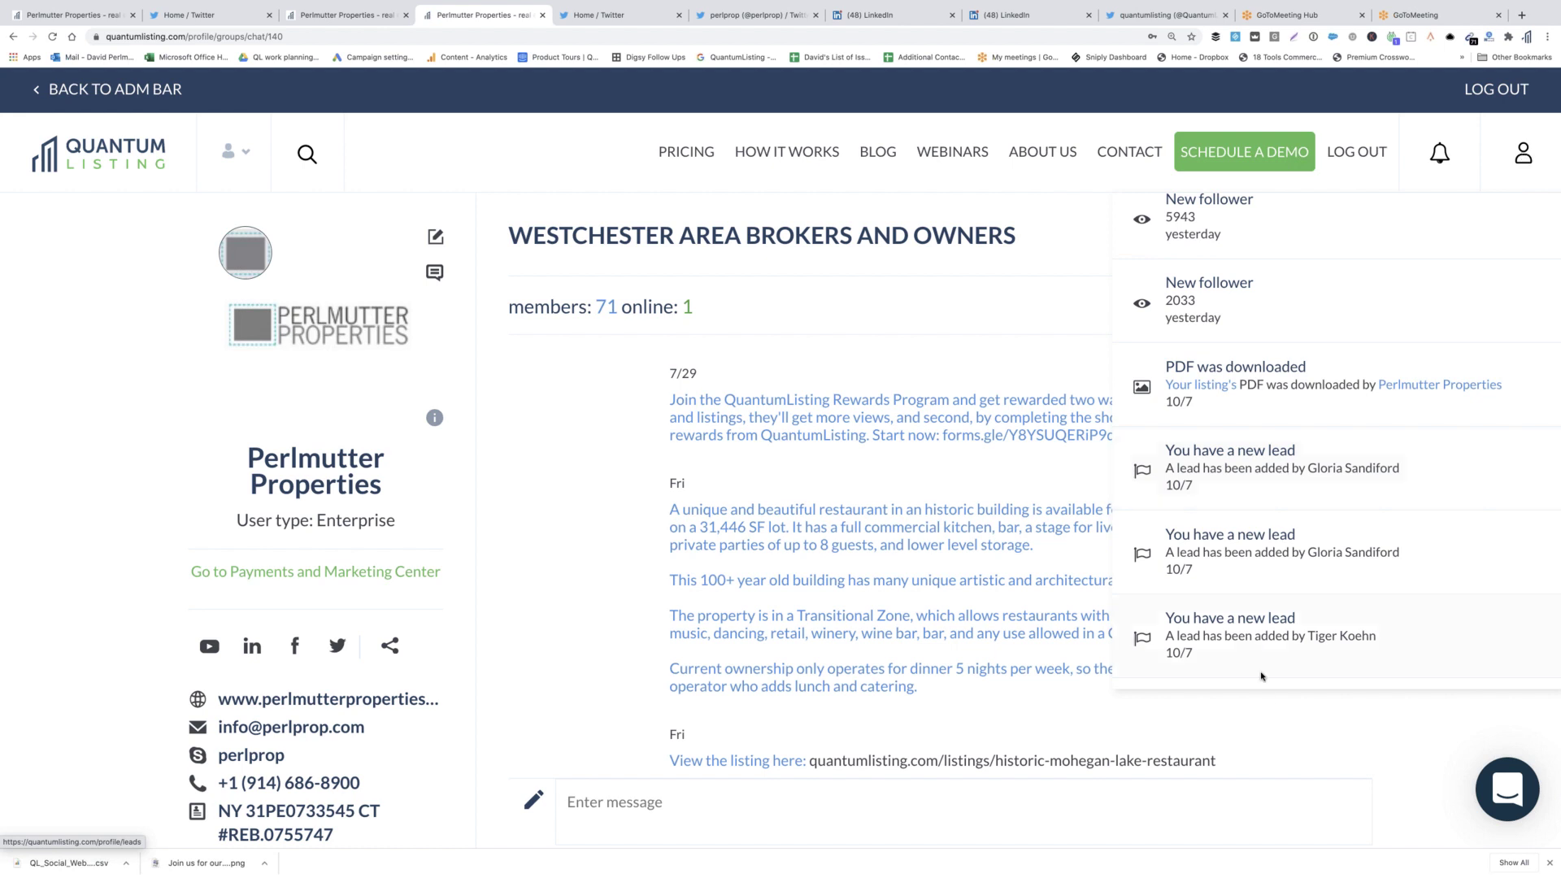
{"action": "scroll", "coordinate": [1260, 632], "scroll_direction": "down", "scroll_amount": 3}
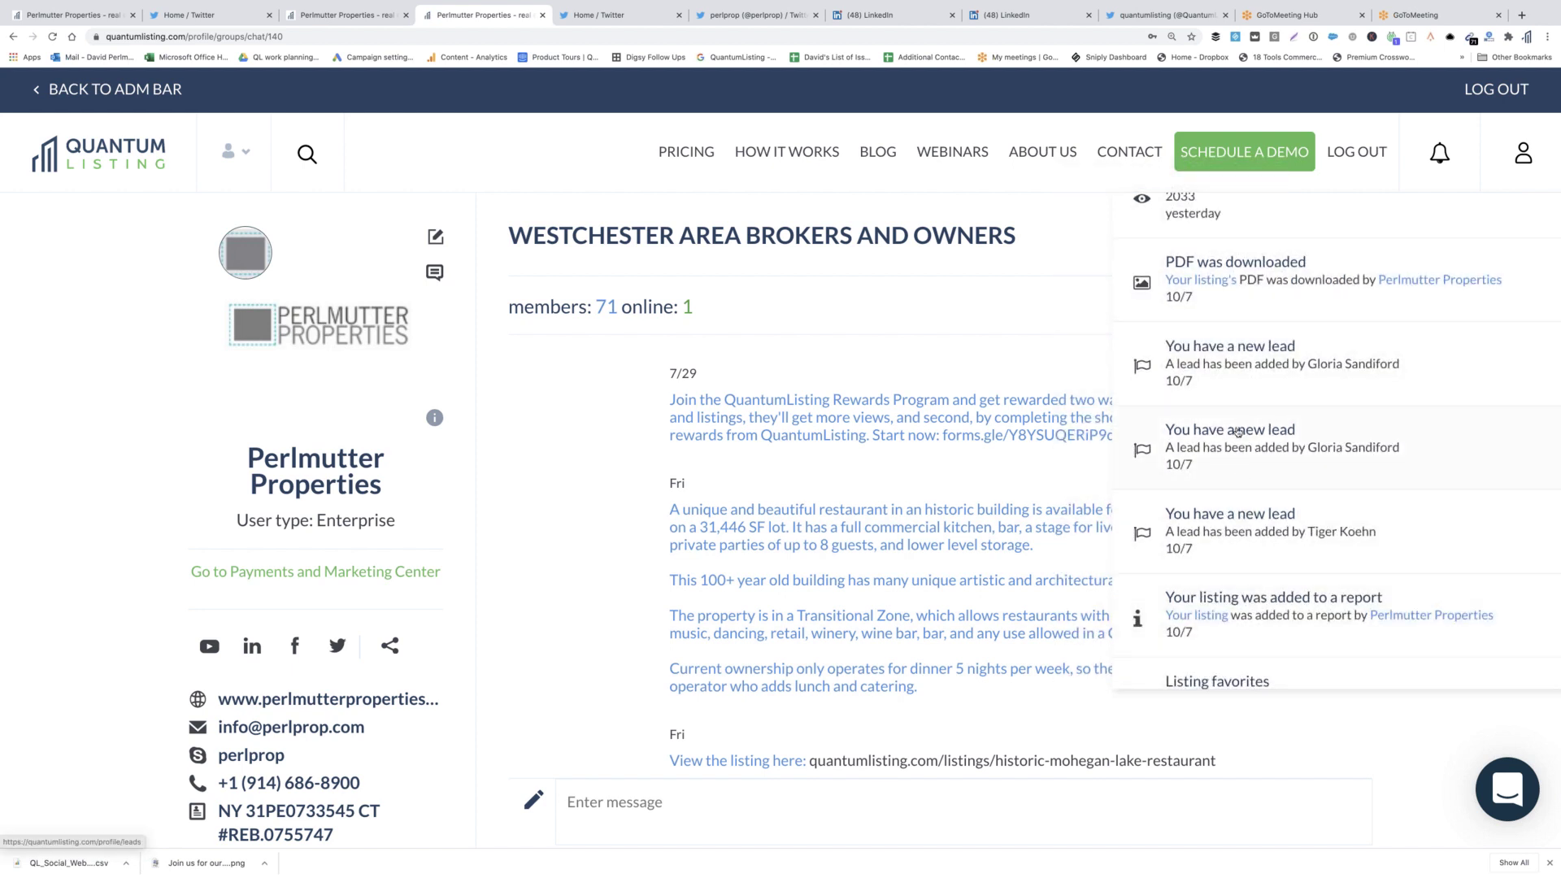
{"action": "scroll", "coordinate": [1244, 447], "scroll_direction": "down", "scroll_amount": 3}
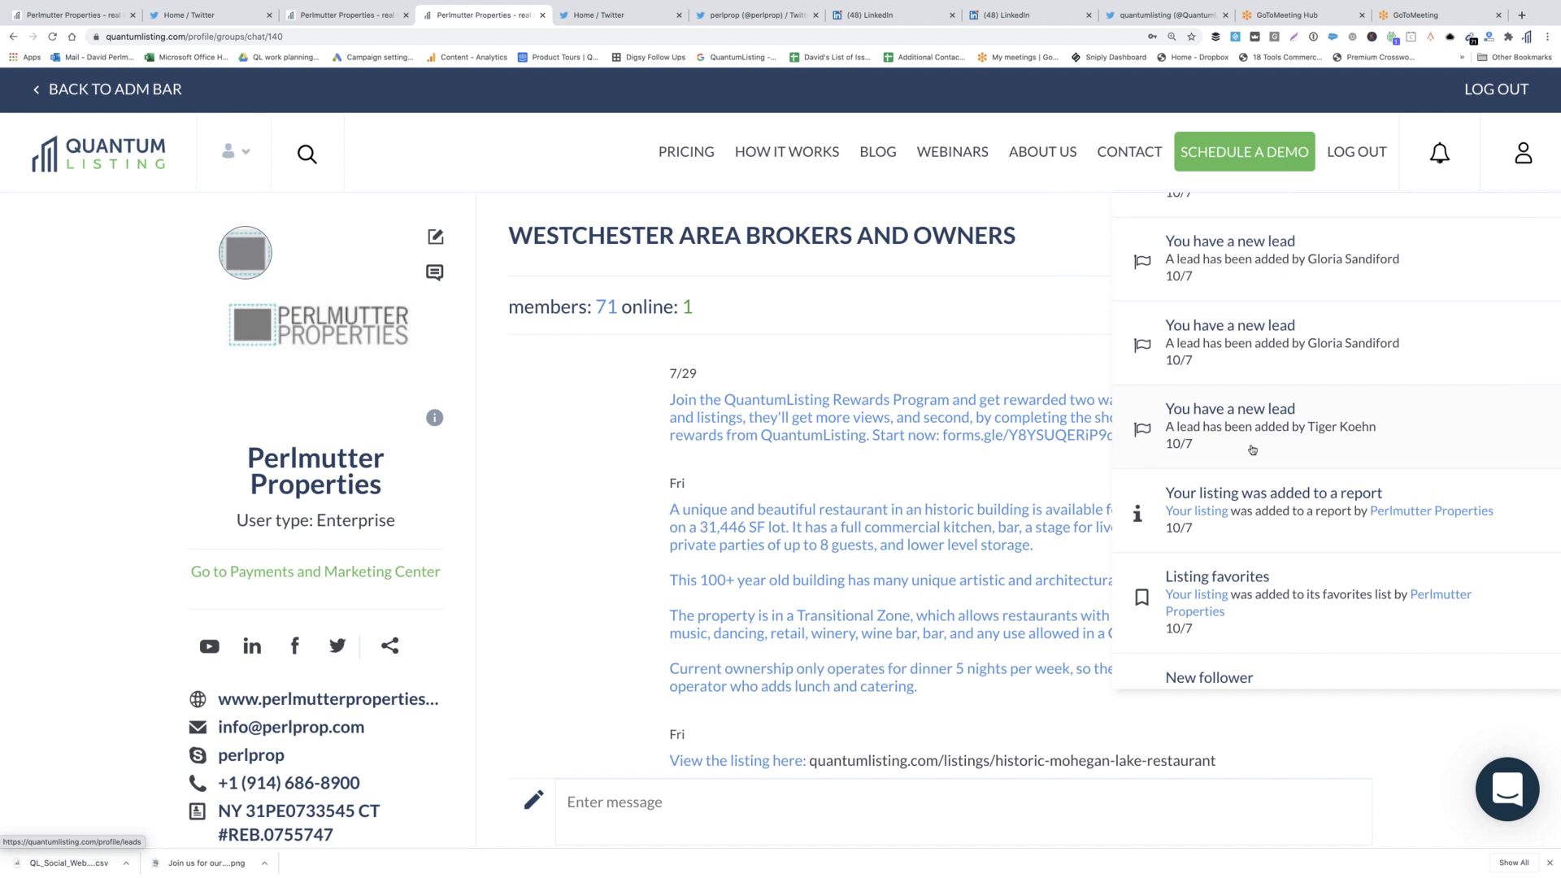
{"action": "scroll", "coordinate": [1248, 448], "scroll_direction": "down", "scroll_amount": 1}
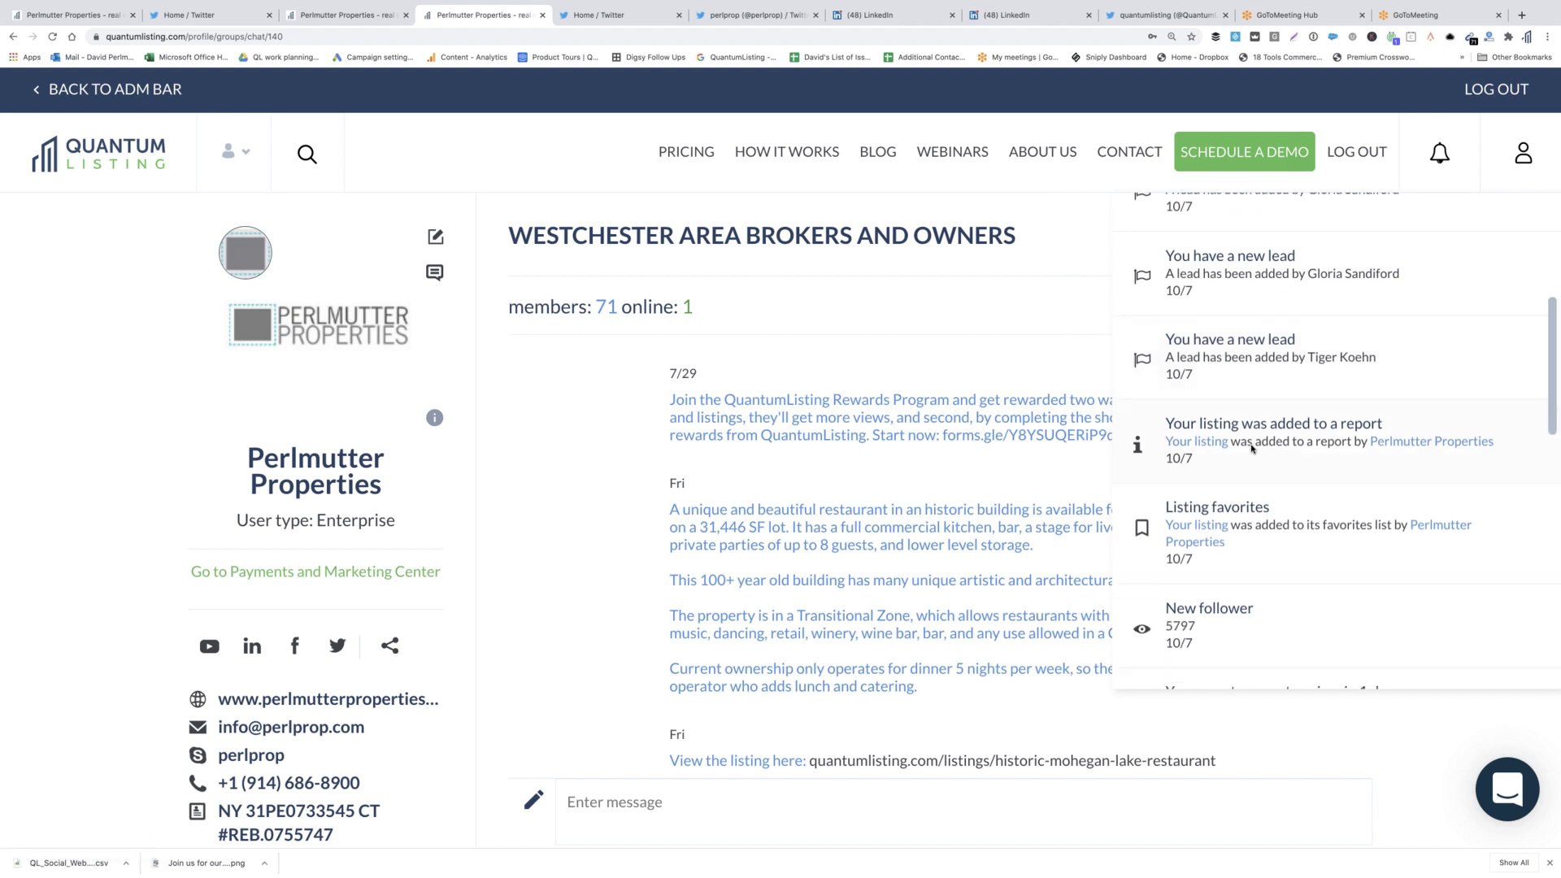
Open Leads Management from a lead notification and expand the sidebar's Groups section.
{"action": "left_click", "coordinate": [1239, 348]}
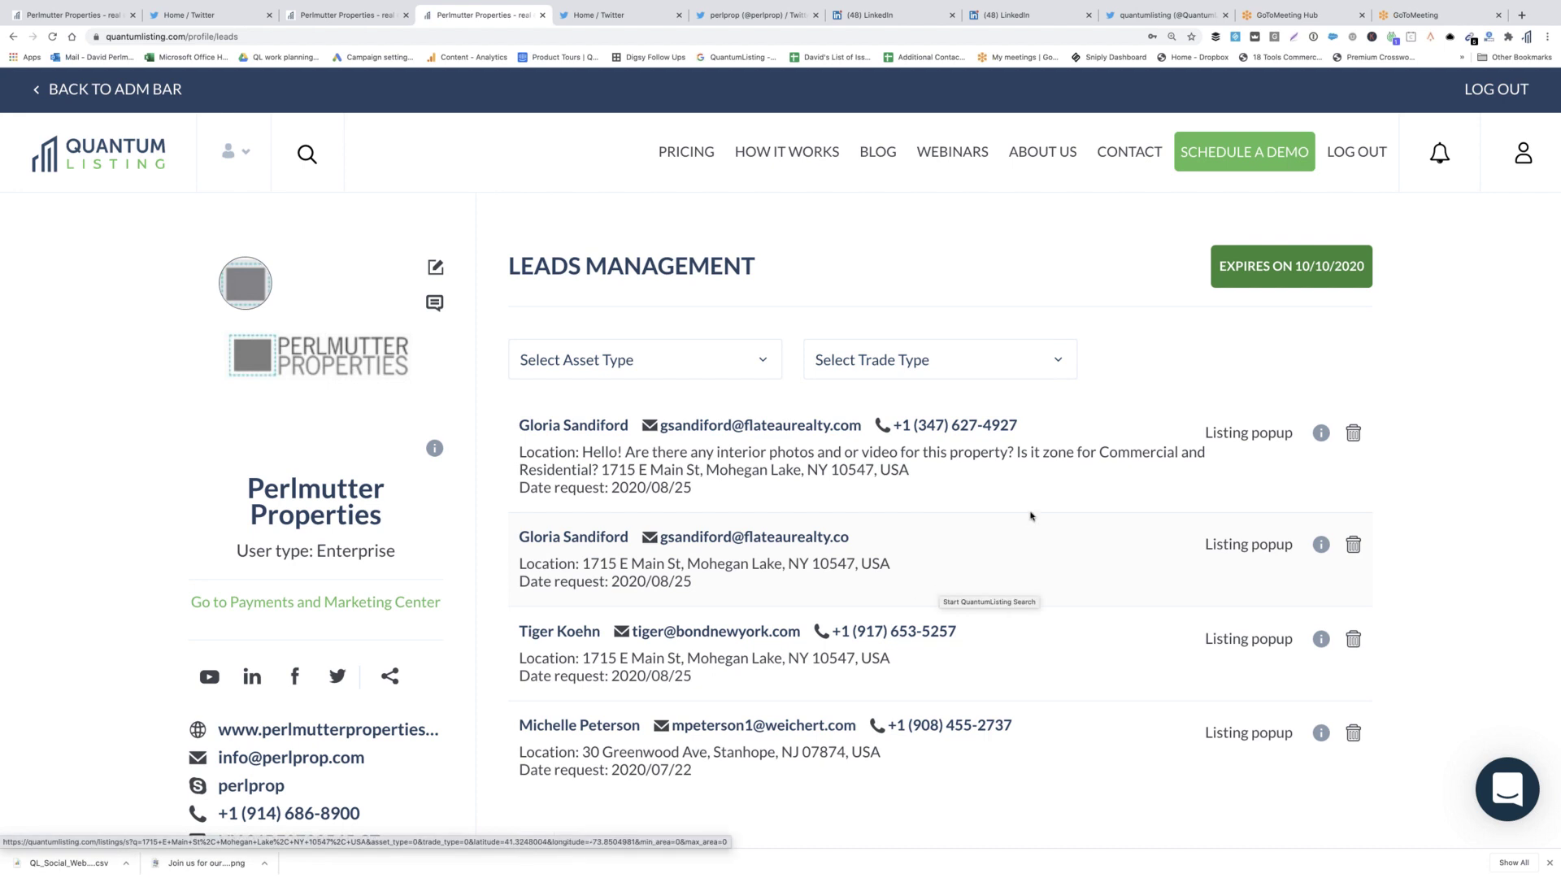
{"action": "scroll", "coordinate": [213, 682], "scroll_direction": "down", "scroll_amount": 8}
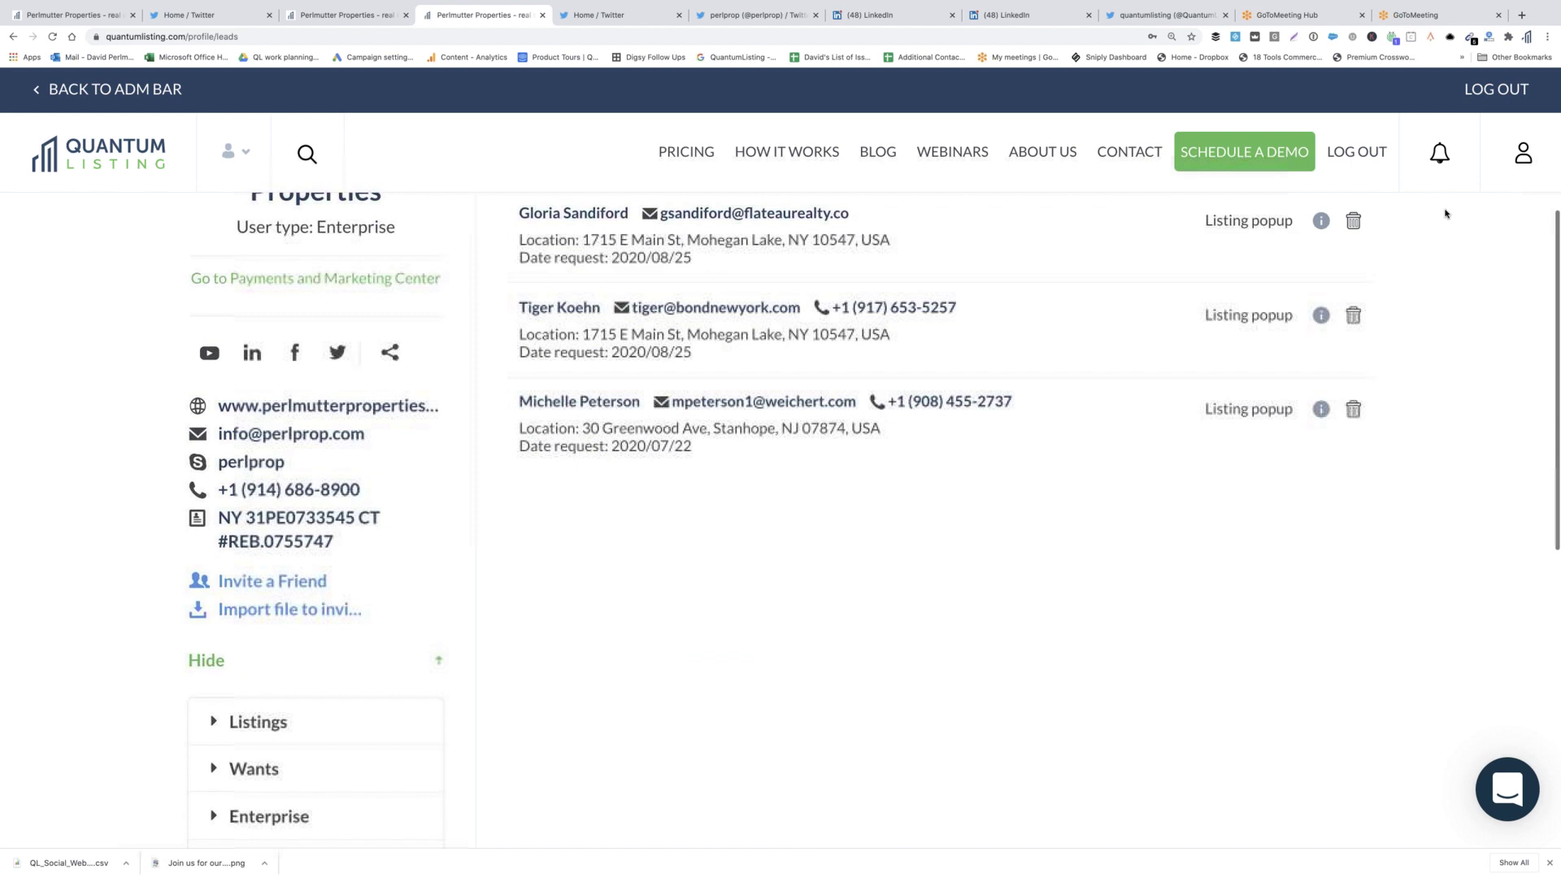
{"action": "scroll", "coordinate": [217, 720], "scroll_direction": "down", "scroll_amount": 3}
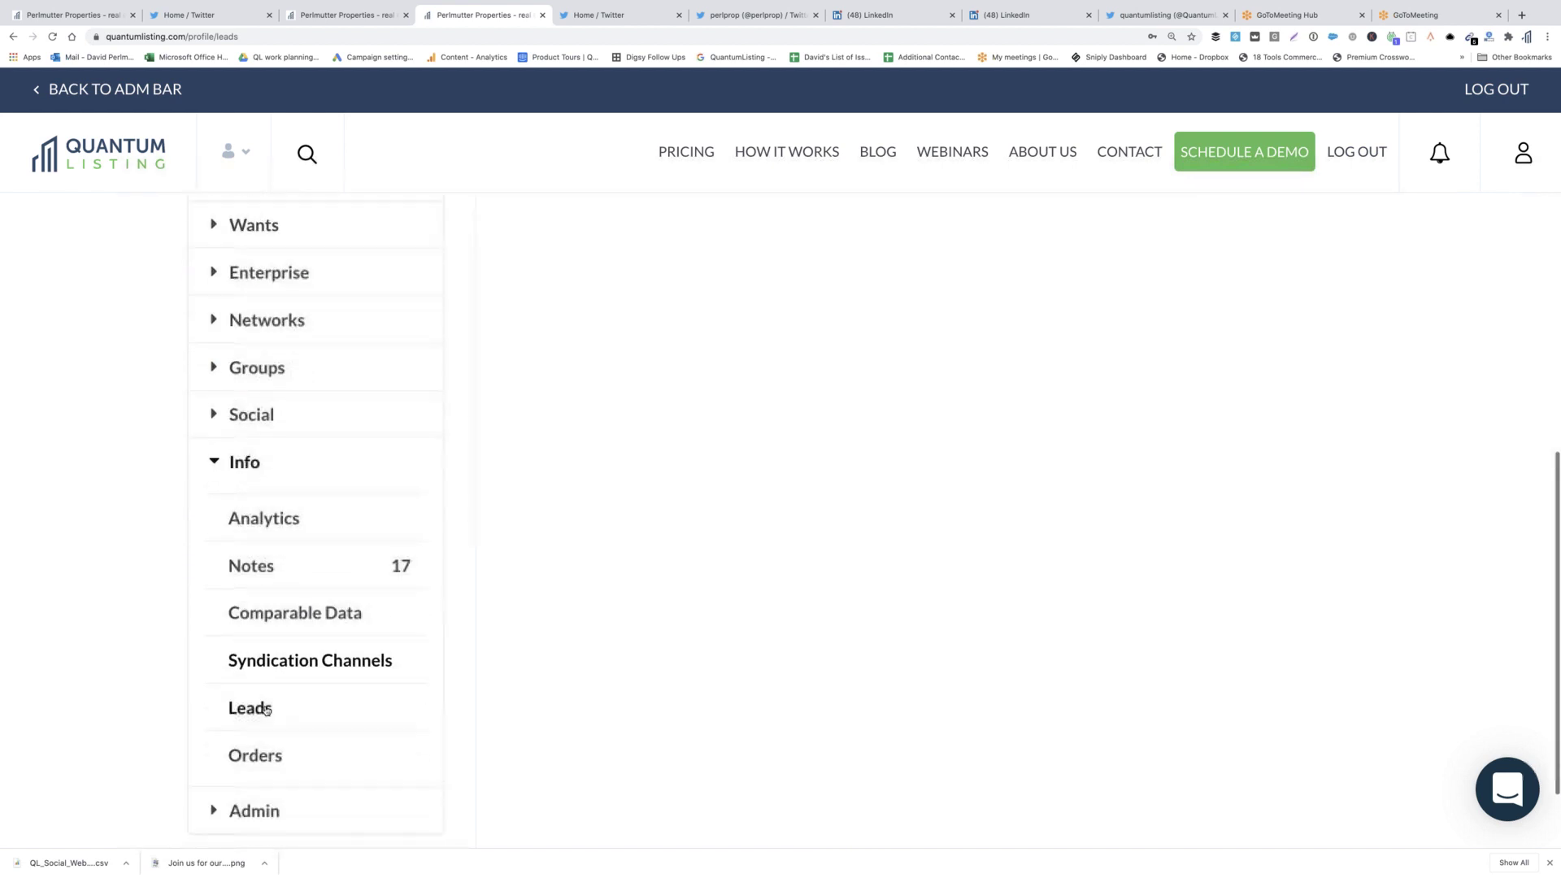
{"action": "left_click", "coordinate": [267, 367]}
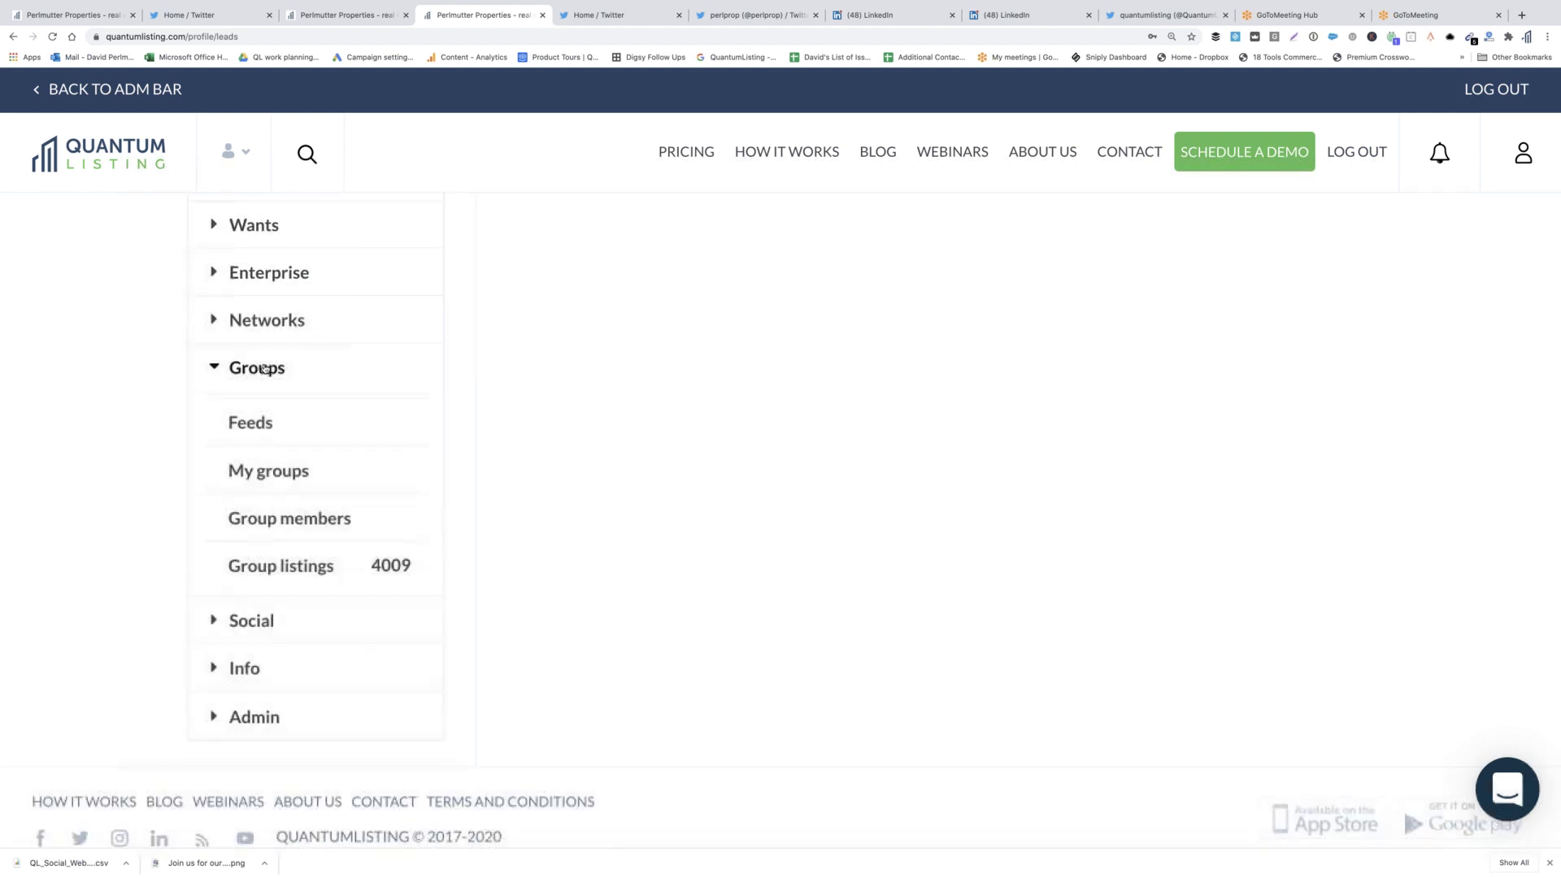
Browse the Group Members cards down to the page numbers, then load Group Listings.
{"action": "left_click", "coordinate": [274, 518]}
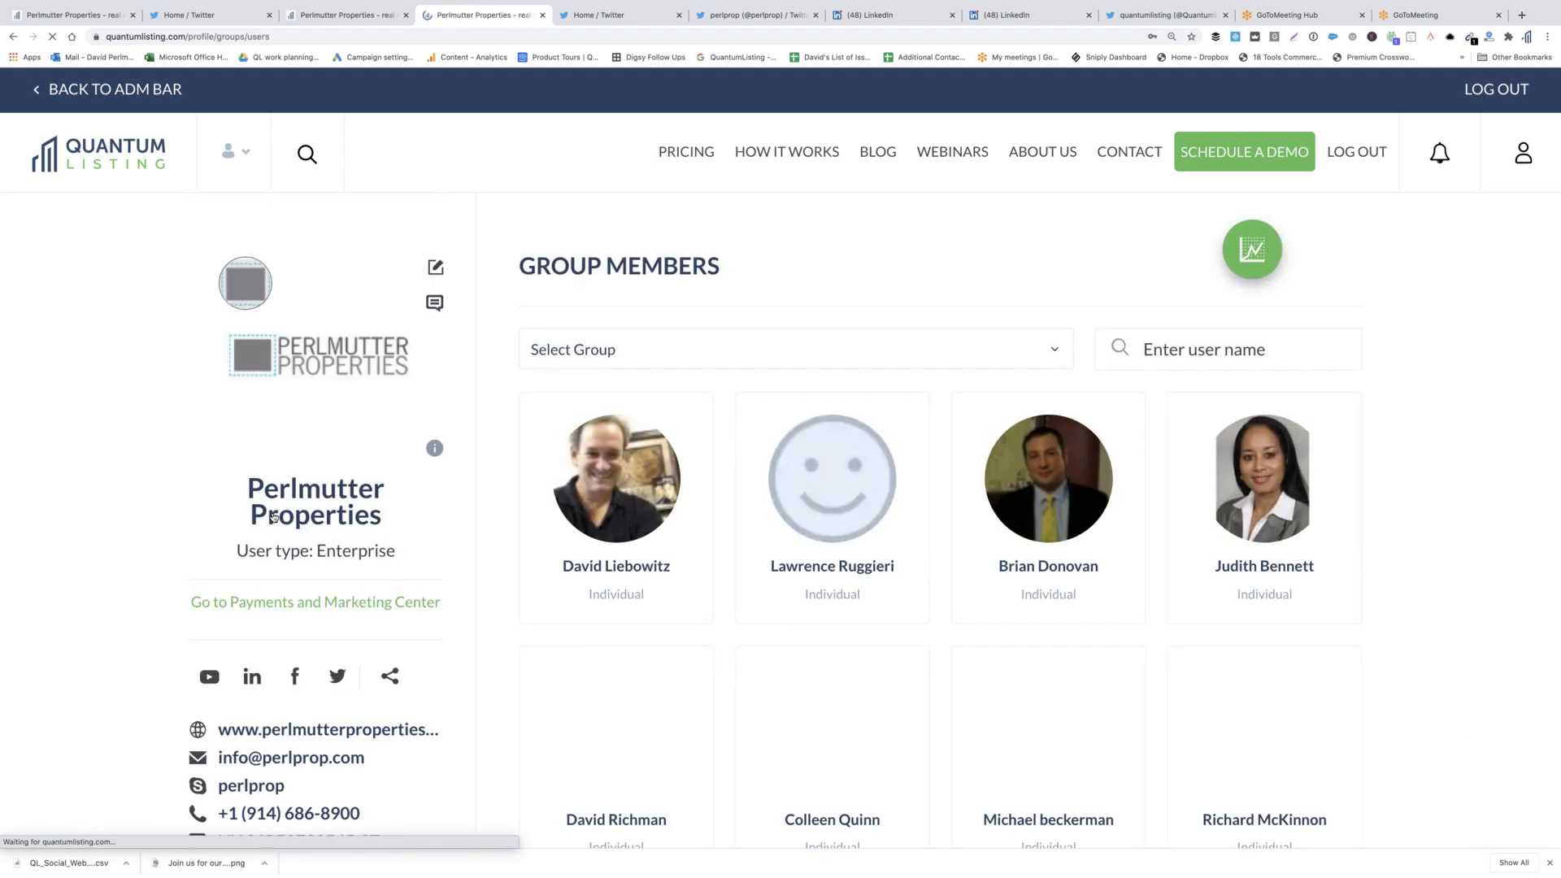
{"action": "scroll", "coordinate": [903, 618], "scroll_direction": "down", "scroll_amount": 5}
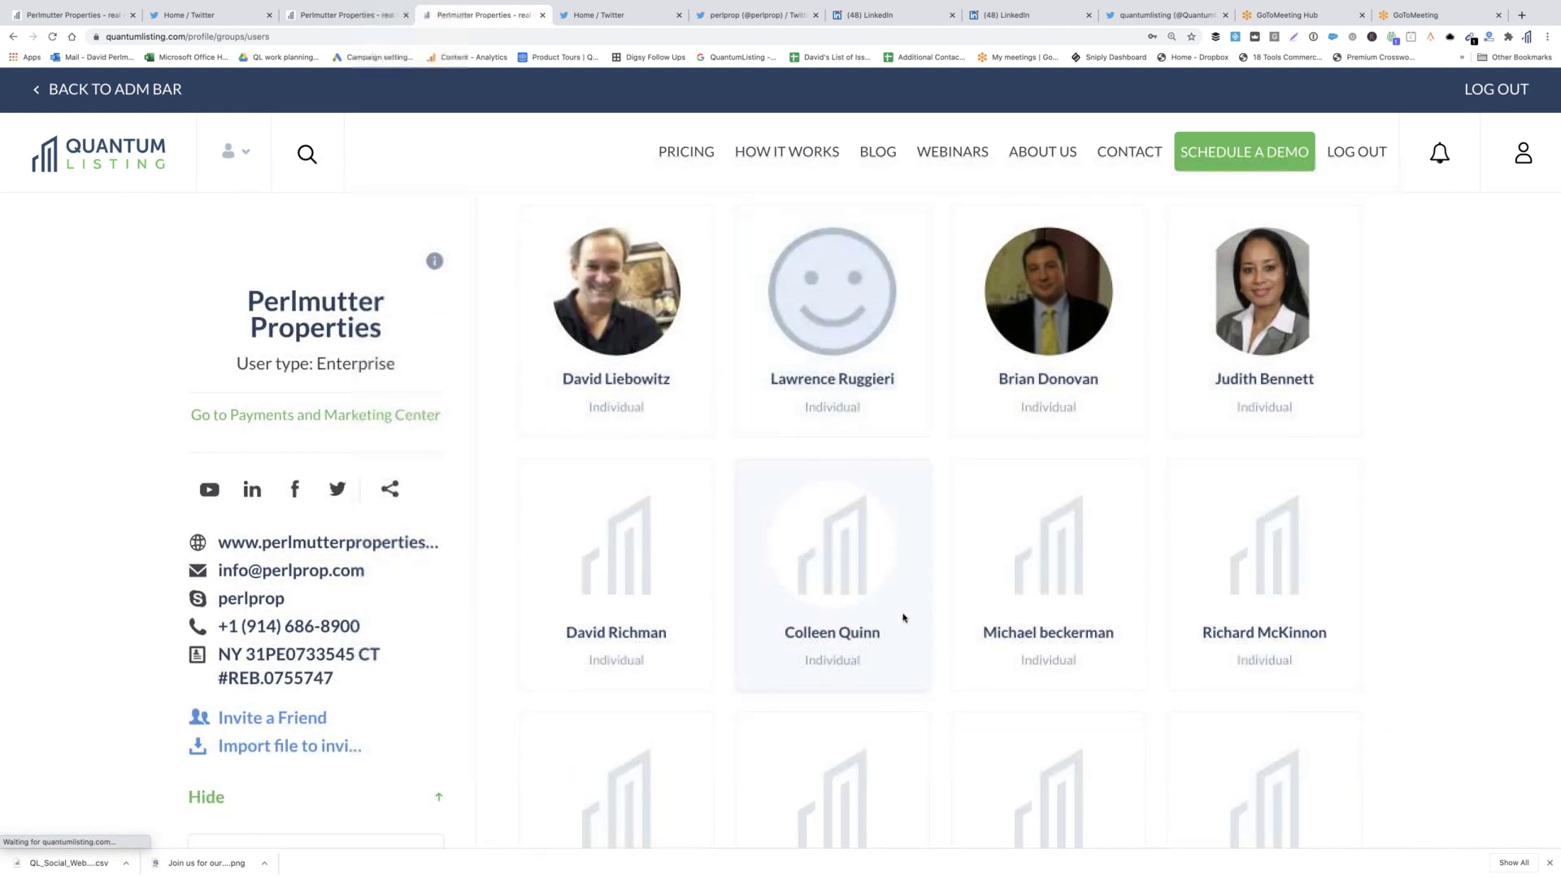
{"action": "scroll", "coordinate": [903, 618], "scroll_direction": "down", "scroll_amount": 3}
{"action": "scroll", "coordinate": [902, 618], "scroll_direction": "up", "scroll_amount": 10}
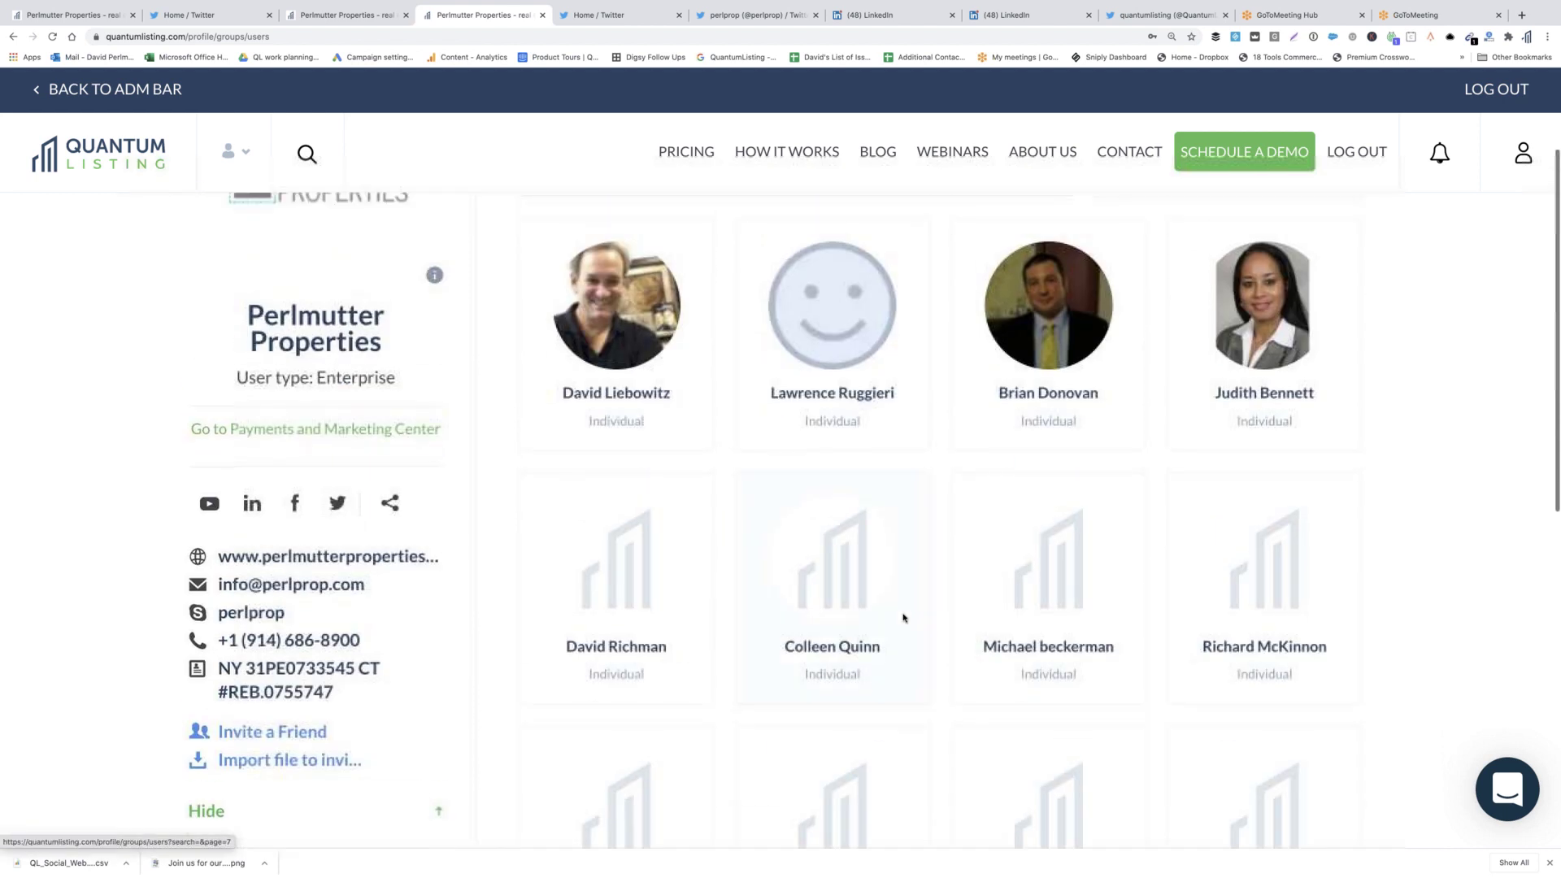
{"action": "scroll", "coordinate": [902, 618], "scroll_direction": "down", "scroll_amount": 3}
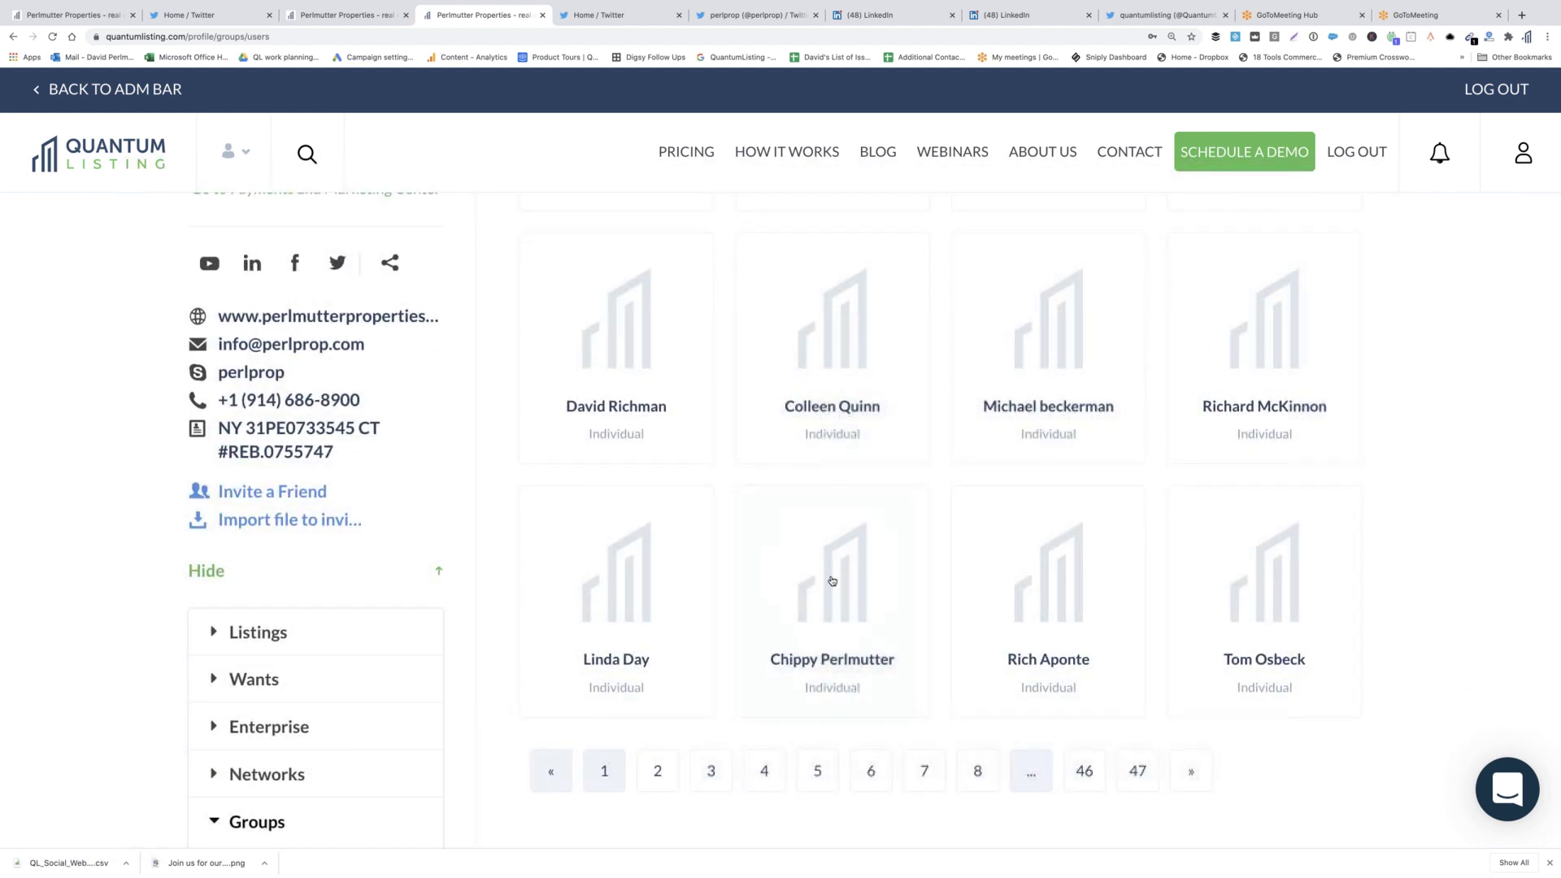
{"action": "scroll", "coordinate": [620, 547], "scroll_direction": "up", "scroll_amount": 1}
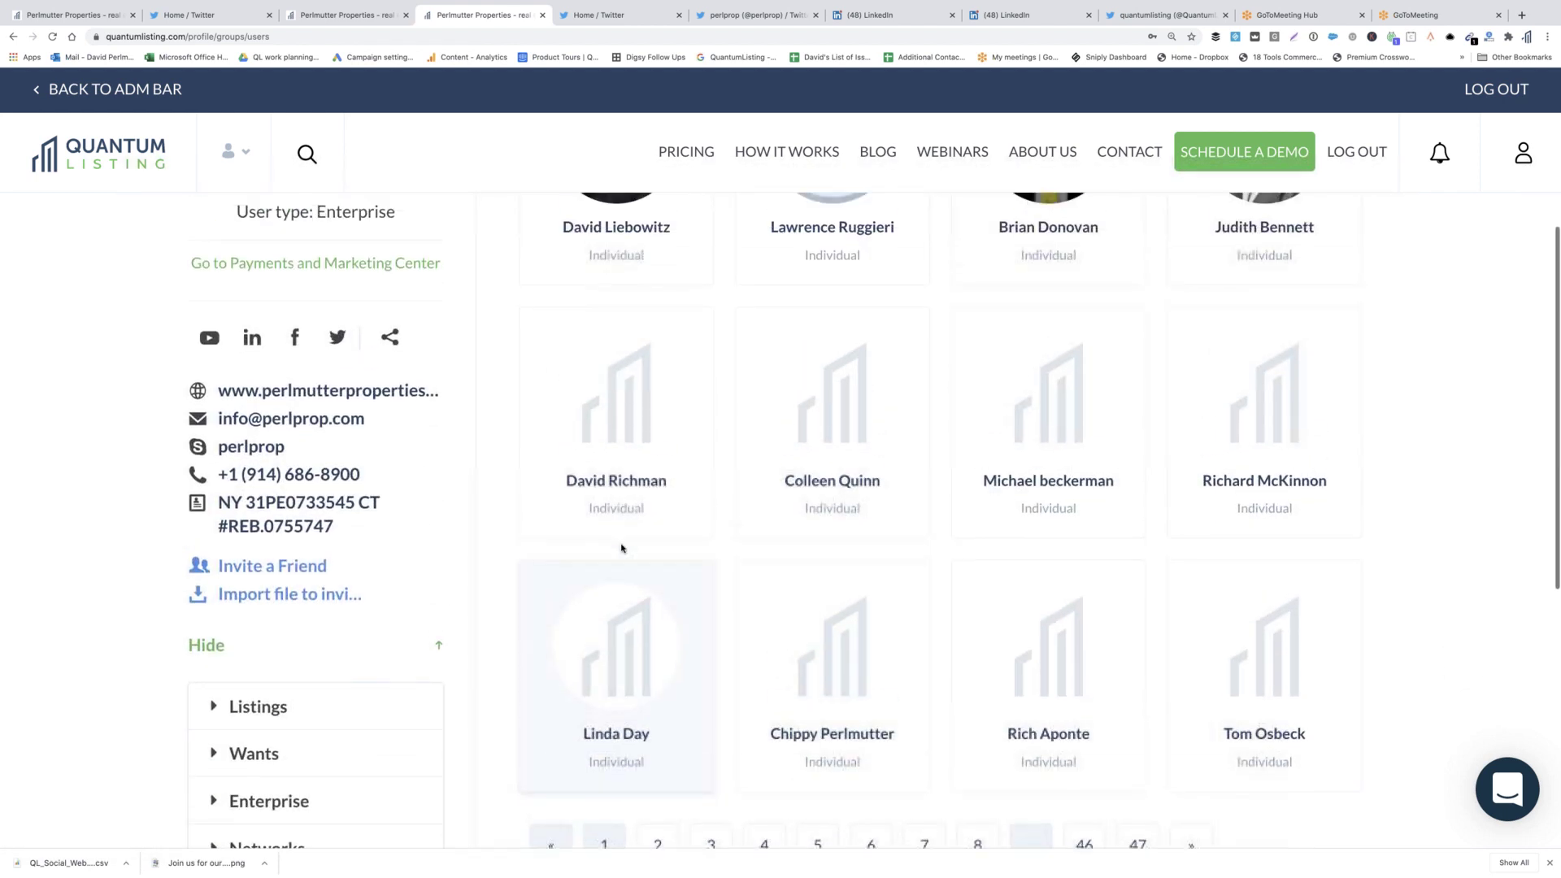
{"action": "scroll", "coordinate": [621, 548], "scroll_direction": "down", "scroll_amount": 1}
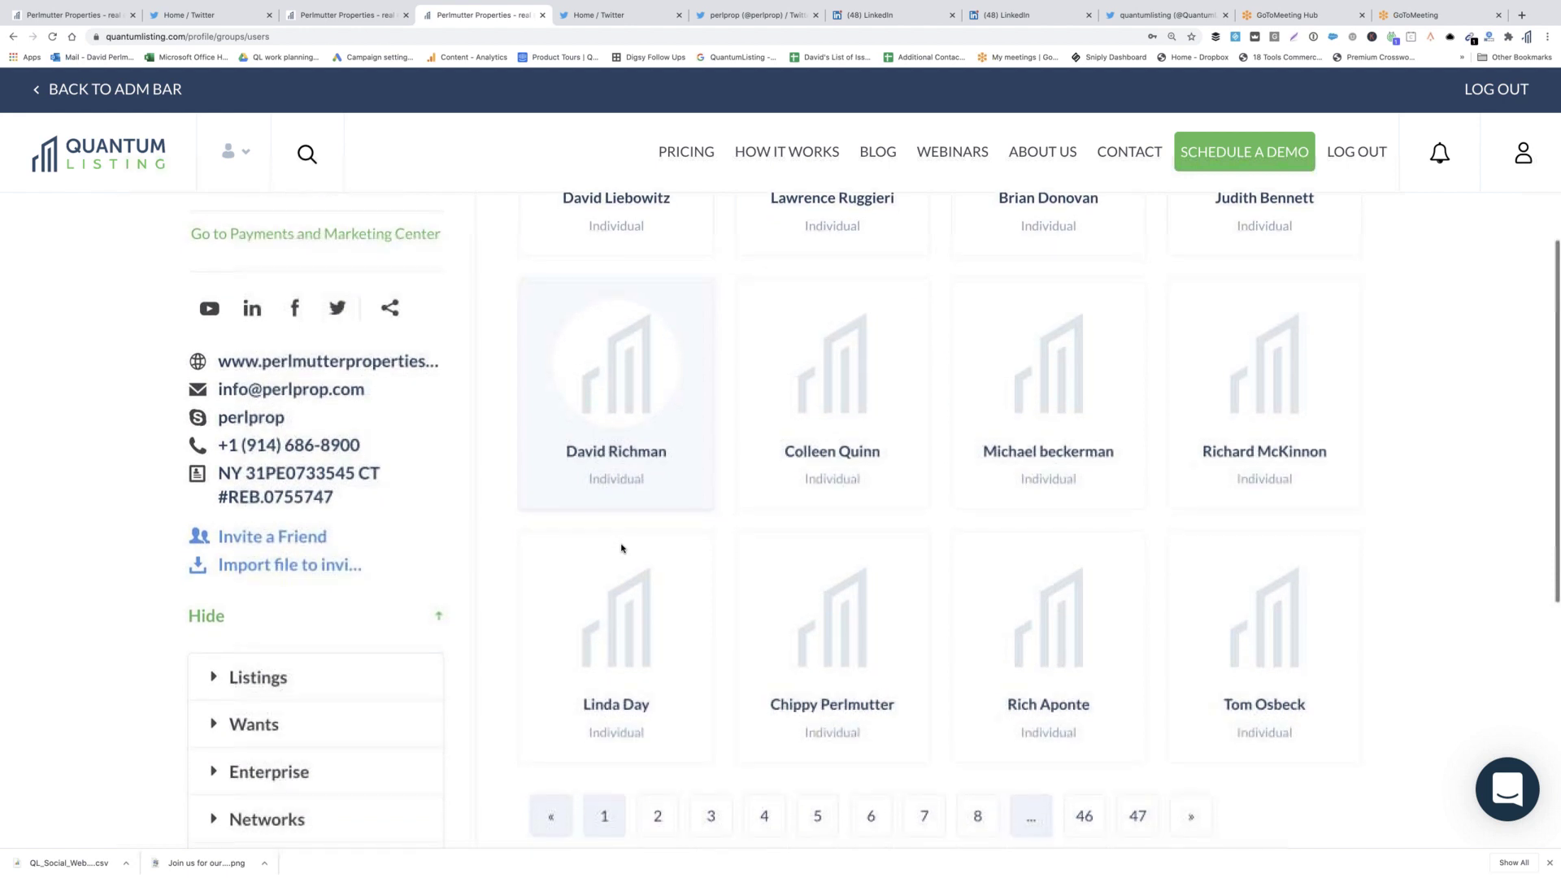
{"action": "scroll", "coordinate": [621, 548], "scroll_direction": "down", "scroll_amount": 1}
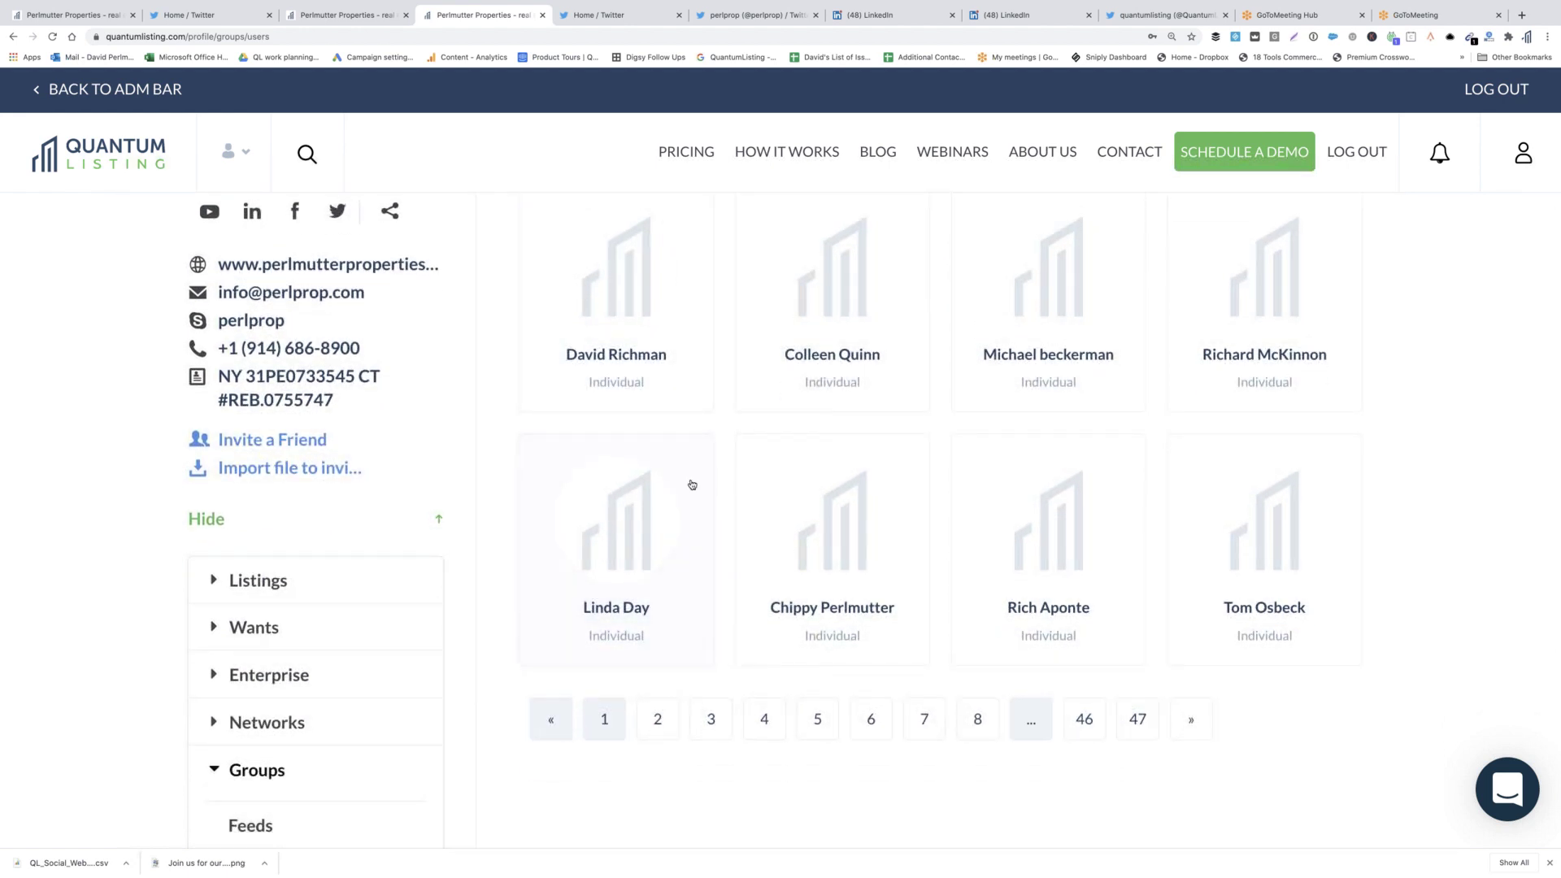
{"action": "scroll", "coordinate": [365, 704], "scroll_direction": "down", "scroll_amount": 2}
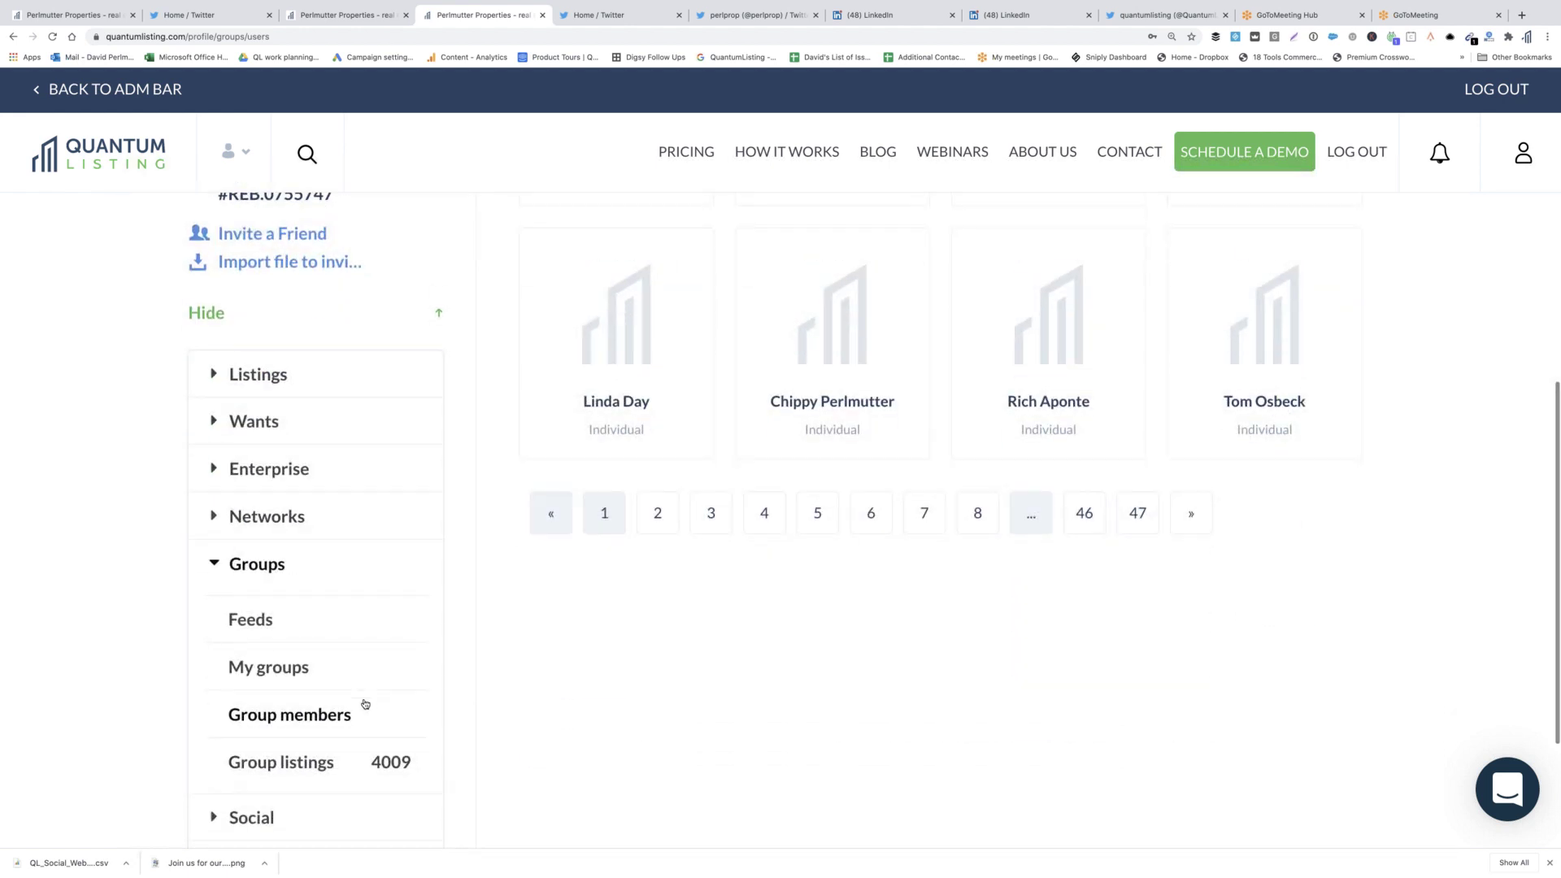
{"action": "left_click", "coordinate": [318, 764]}
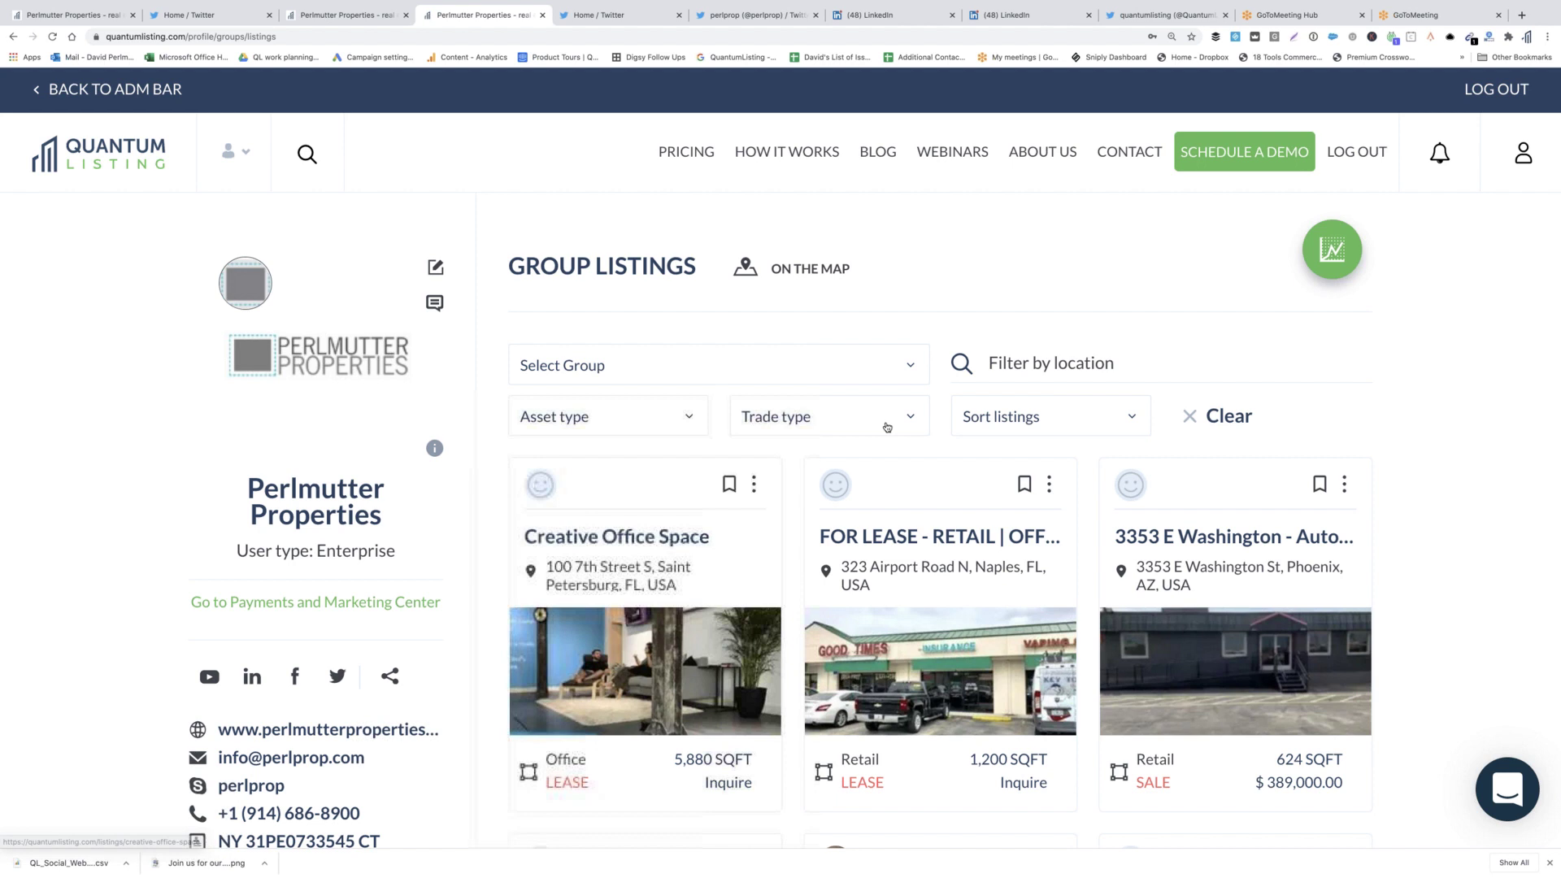
Open My Groups to list State Haves and Wants and Westchester Area Brokers and Owners.
{"action": "scroll", "coordinate": [887, 426], "scroll_direction": "down", "scroll_amount": 6}
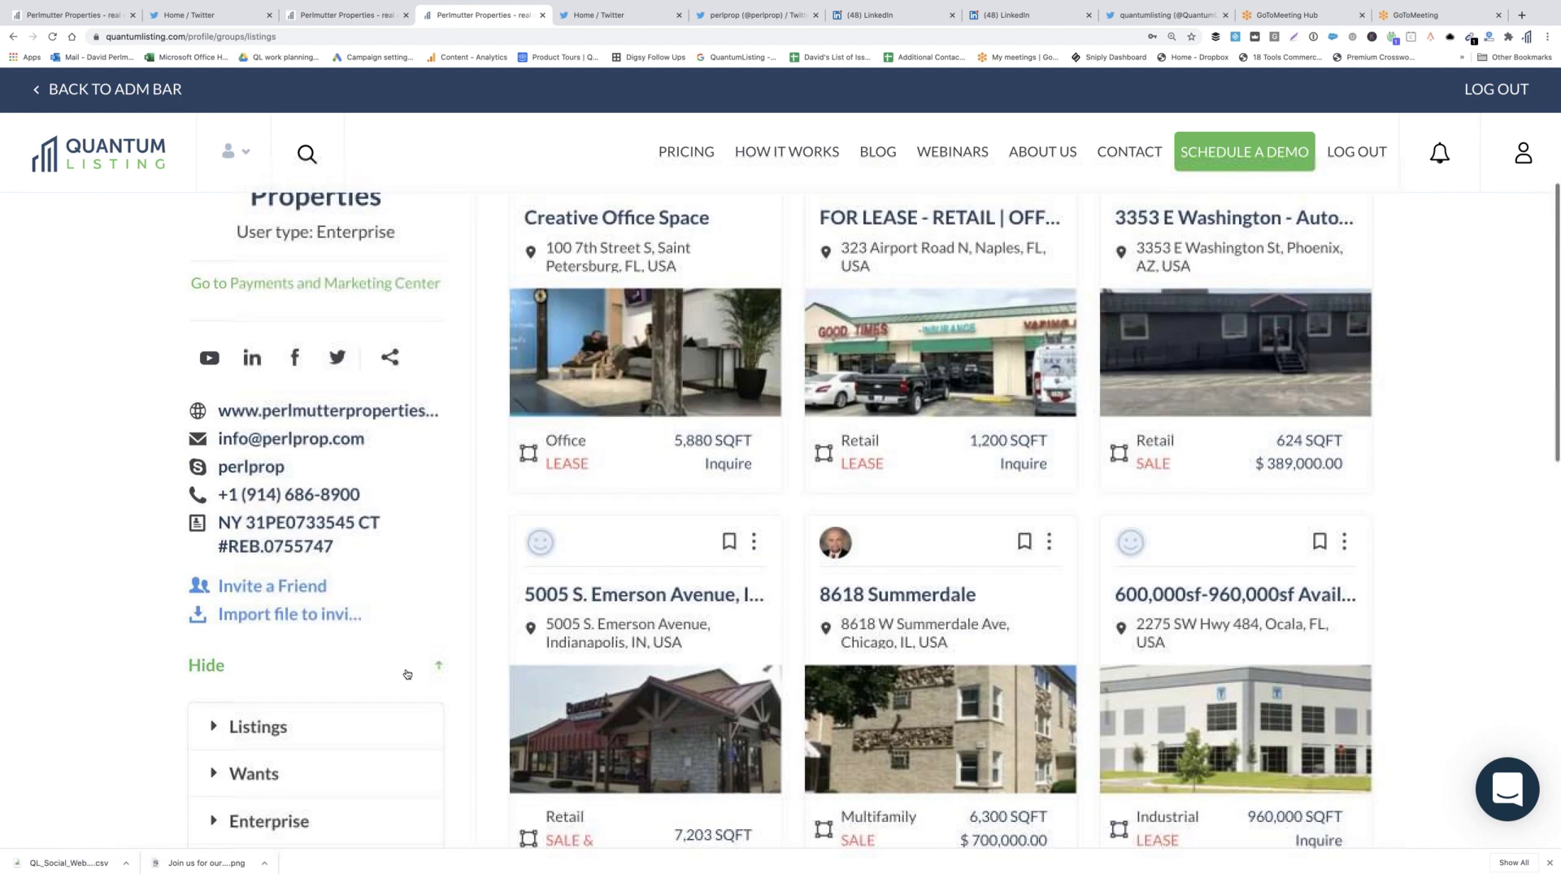
{"action": "scroll", "coordinate": [268, 744], "scroll_direction": "down", "scroll_amount": 1}
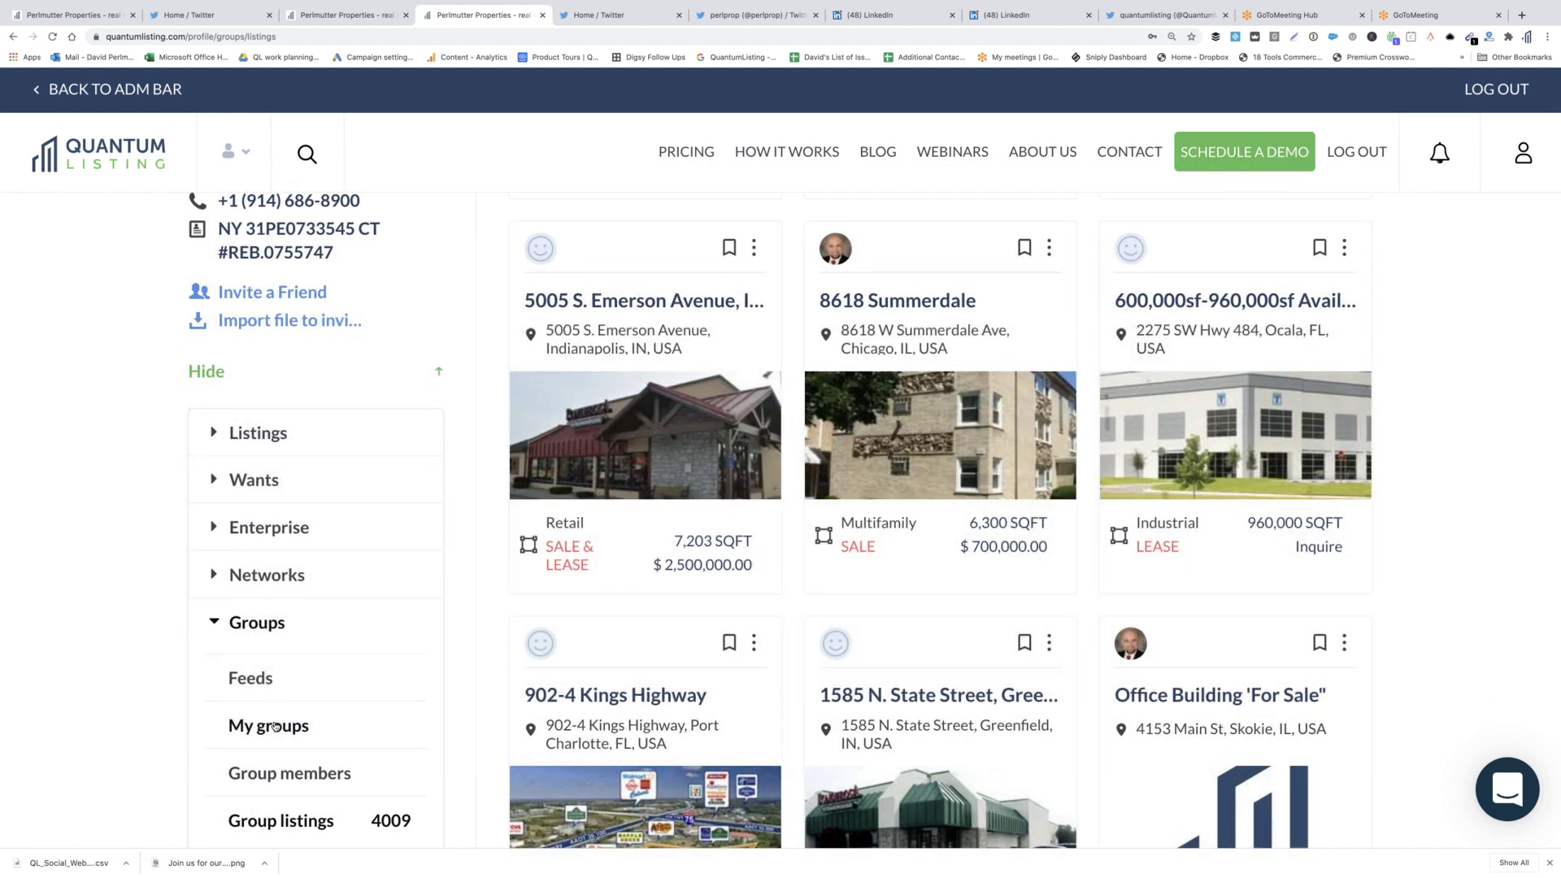
{"action": "left_click", "coordinate": [274, 727]}
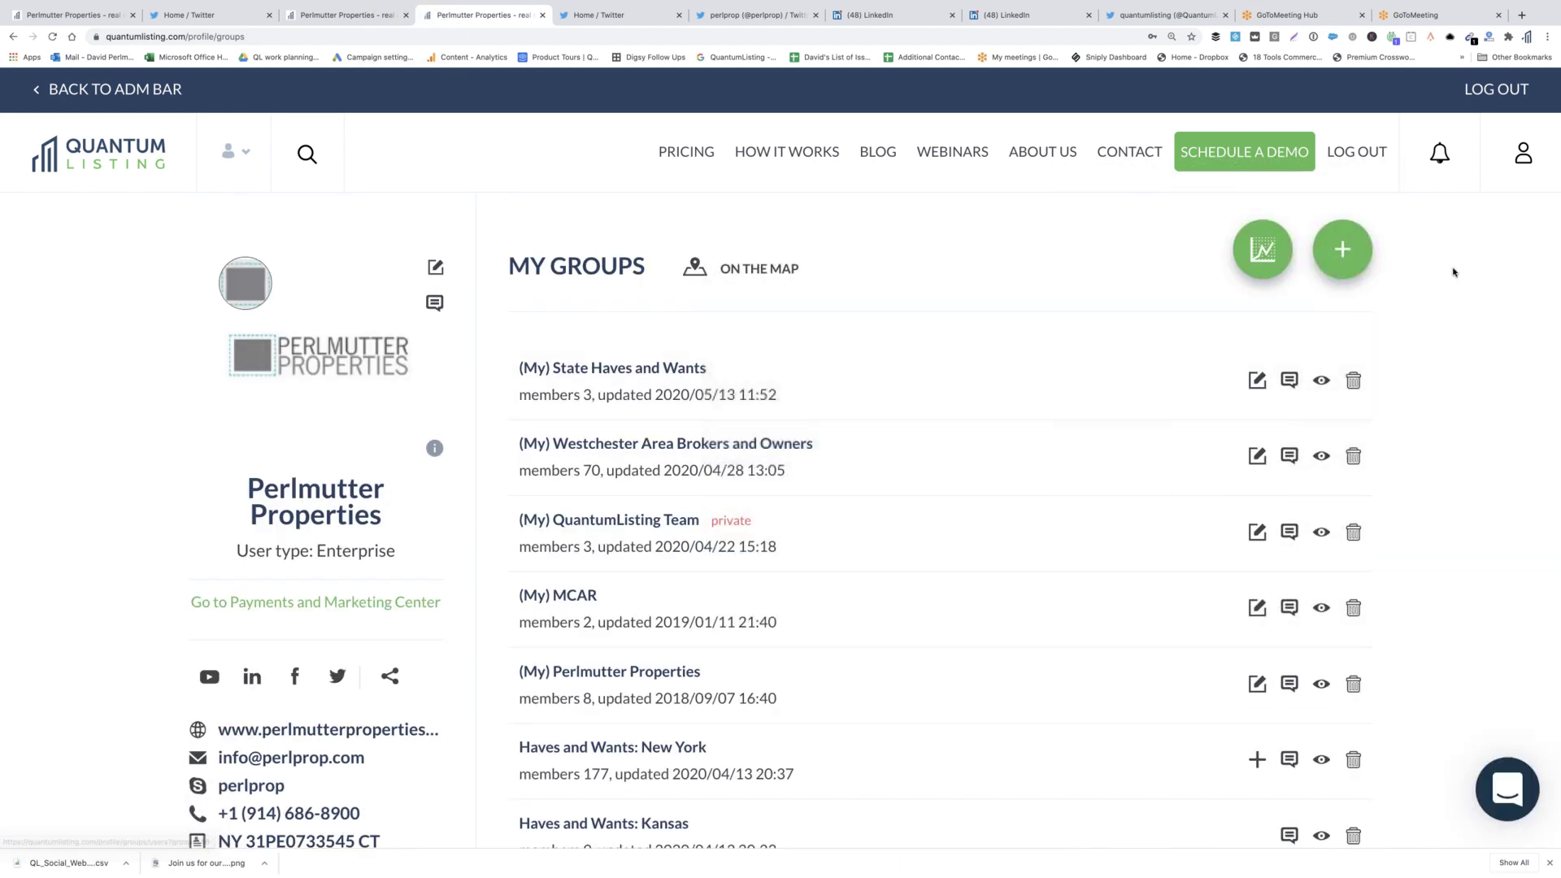
Start a new group with the green + button and click into its Name and Info fields.
{"action": "left_click", "coordinate": [1343, 251]}
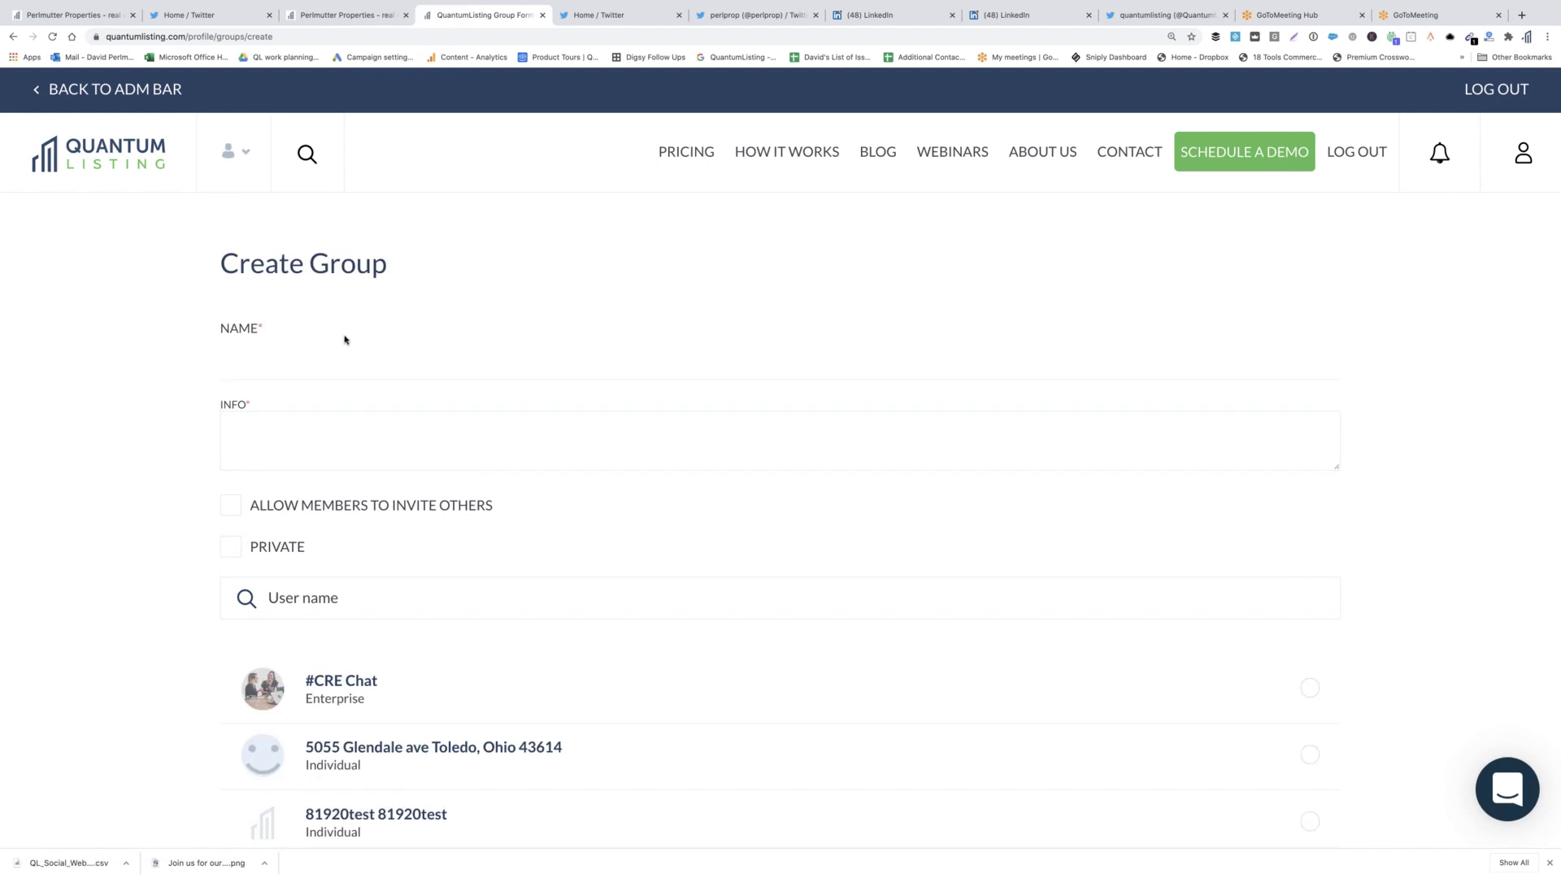
{"action": "left_click", "coordinate": [255, 369]}
{"action": "left_click", "coordinate": [452, 450]}
{"action": "scroll", "coordinate": [511, 557], "scroll_direction": "down", "scroll_amount": 2}
{"action": "scroll", "coordinate": [510, 557], "scroll_direction": "down", "scroll_amount": 3}
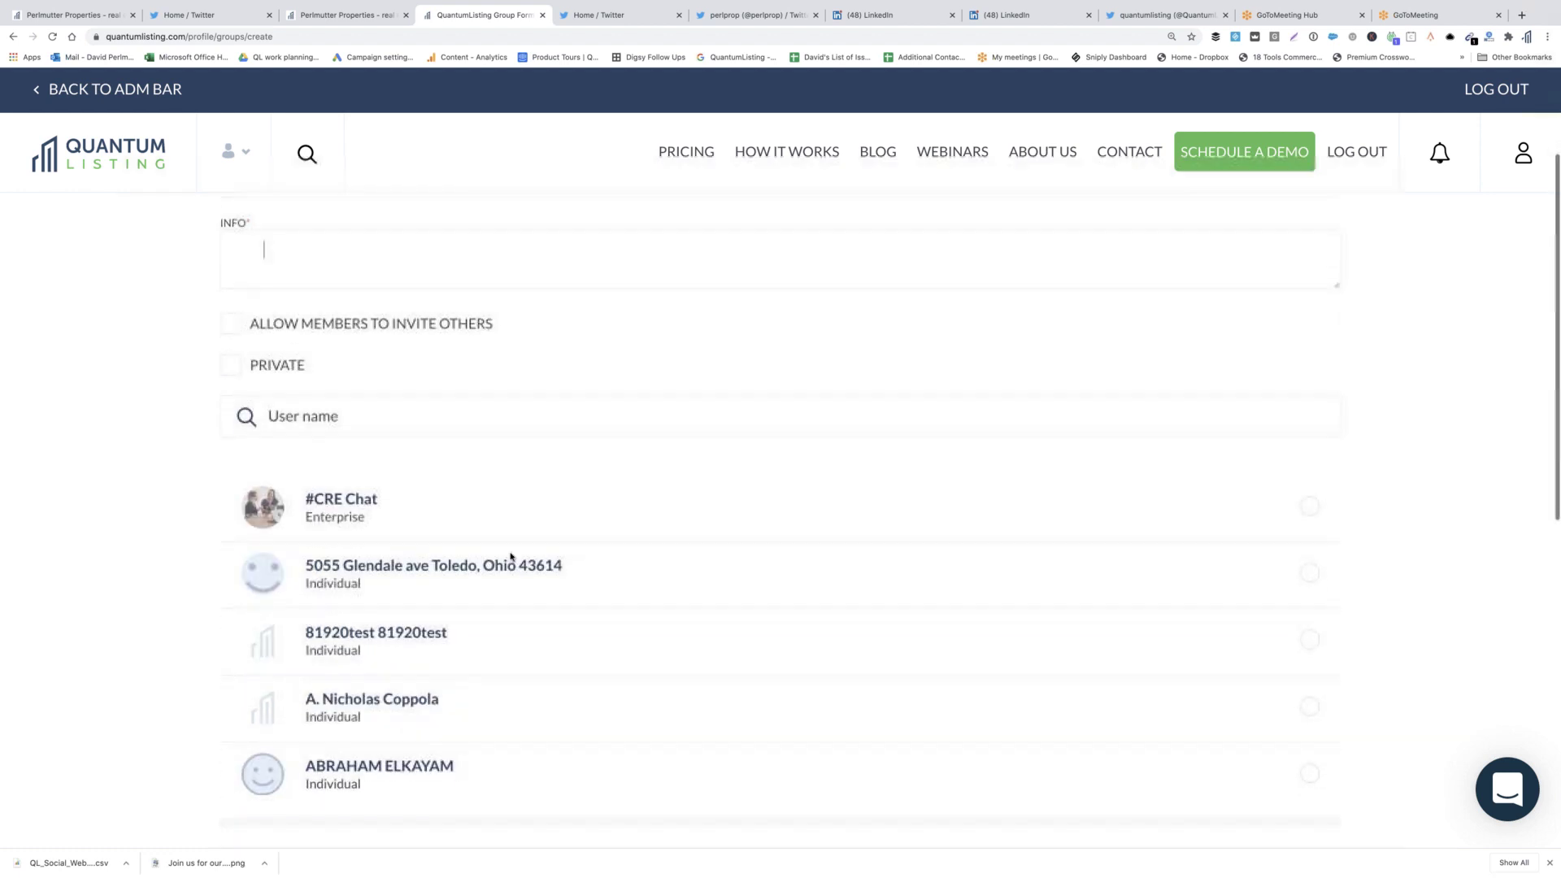
{"action": "scroll", "coordinate": [510, 557], "scroll_direction": "up", "scroll_amount": 5}
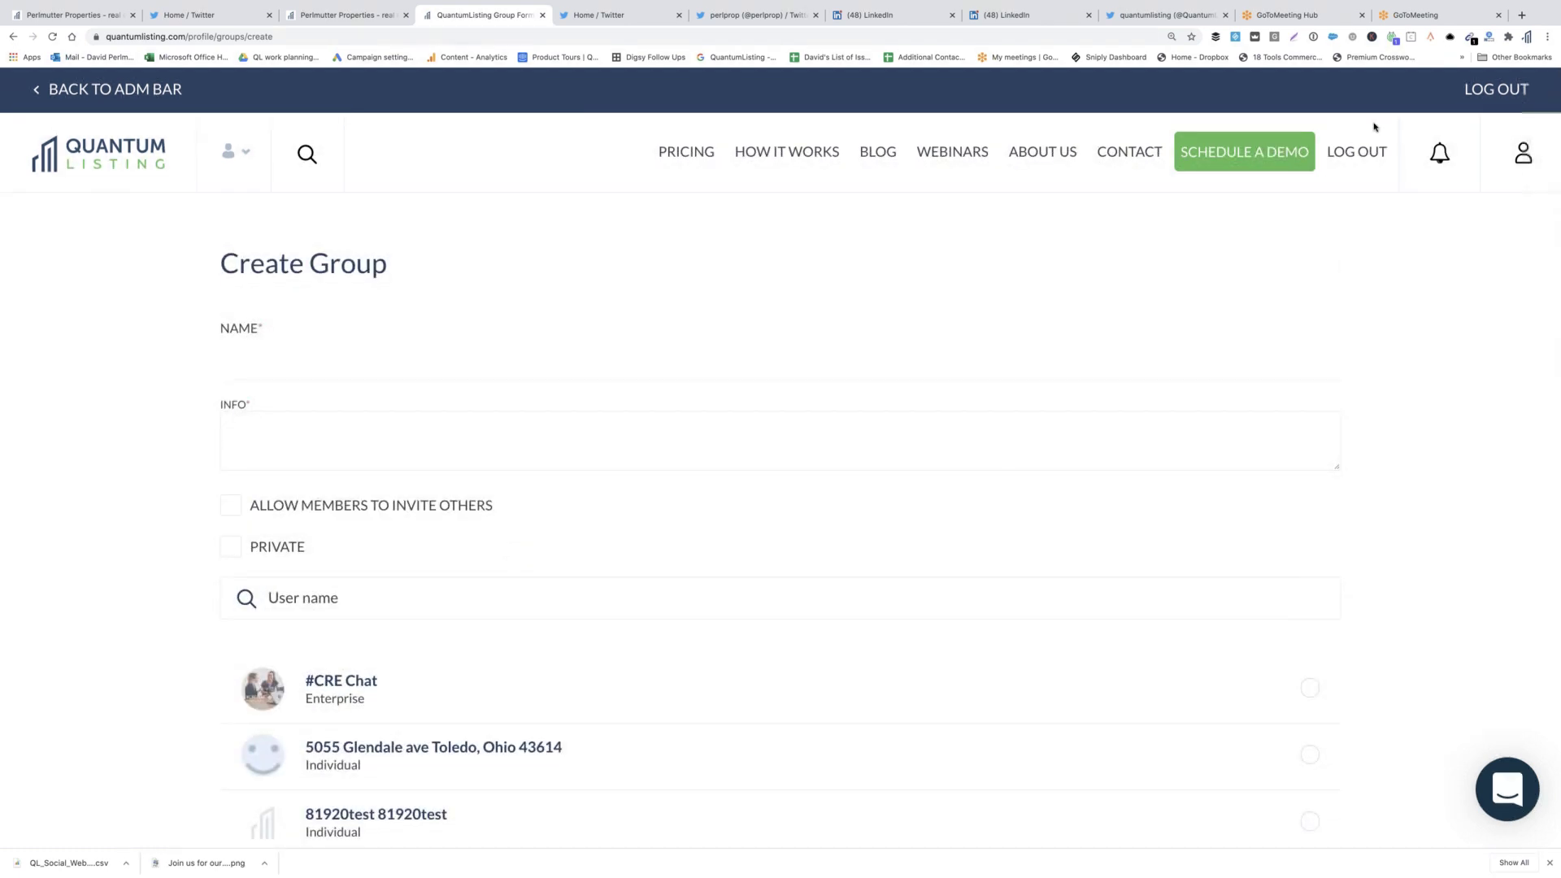
Return to the profile listings and expand Social: 15 followers, 66 following, 2529 stream.
{"action": "left_click", "coordinate": [1525, 158]}
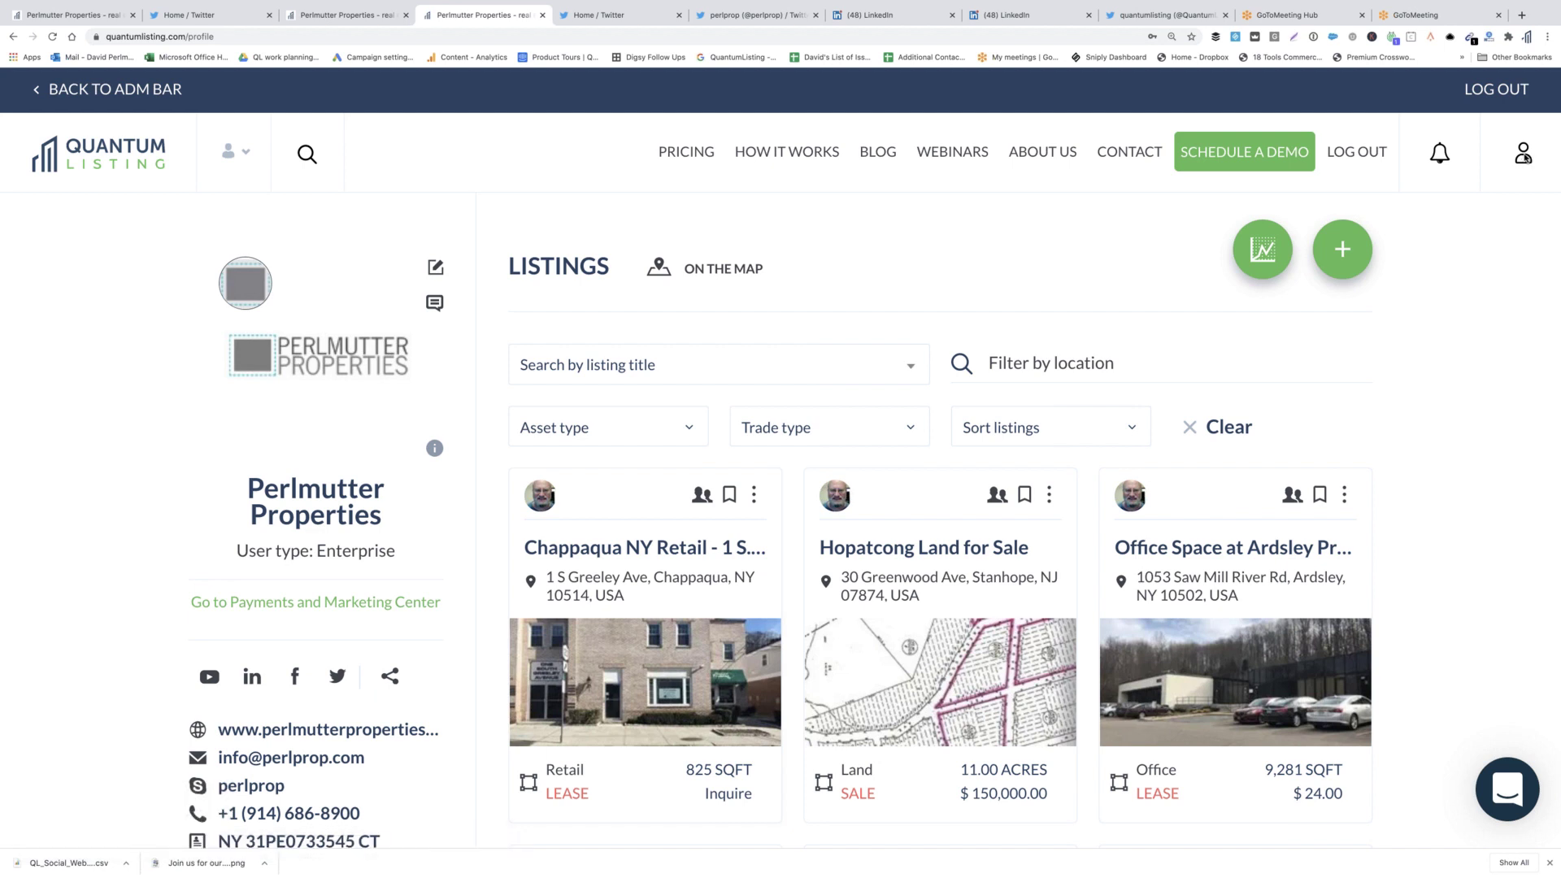
{"action": "scroll", "coordinate": [89, 689], "scroll_direction": "down", "scroll_amount": 3}
{"action": "scroll", "coordinate": [89, 688], "scroll_direction": "down", "scroll_amount": 7}
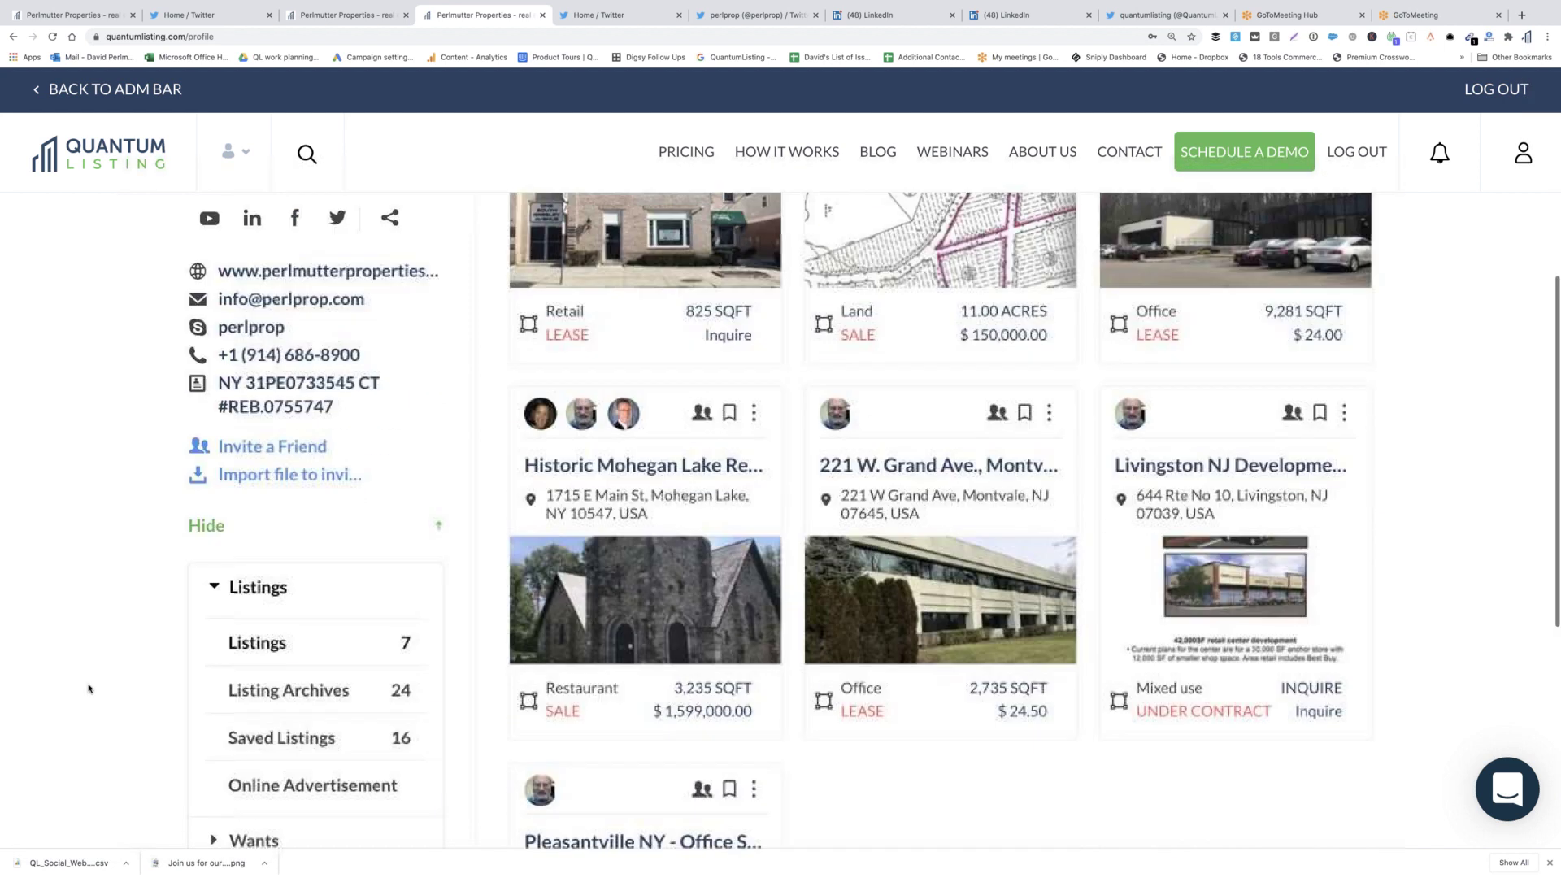
{"action": "scroll", "coordinate": [89, 689], "scroll_direction": "down", "scroll_amount": 3}
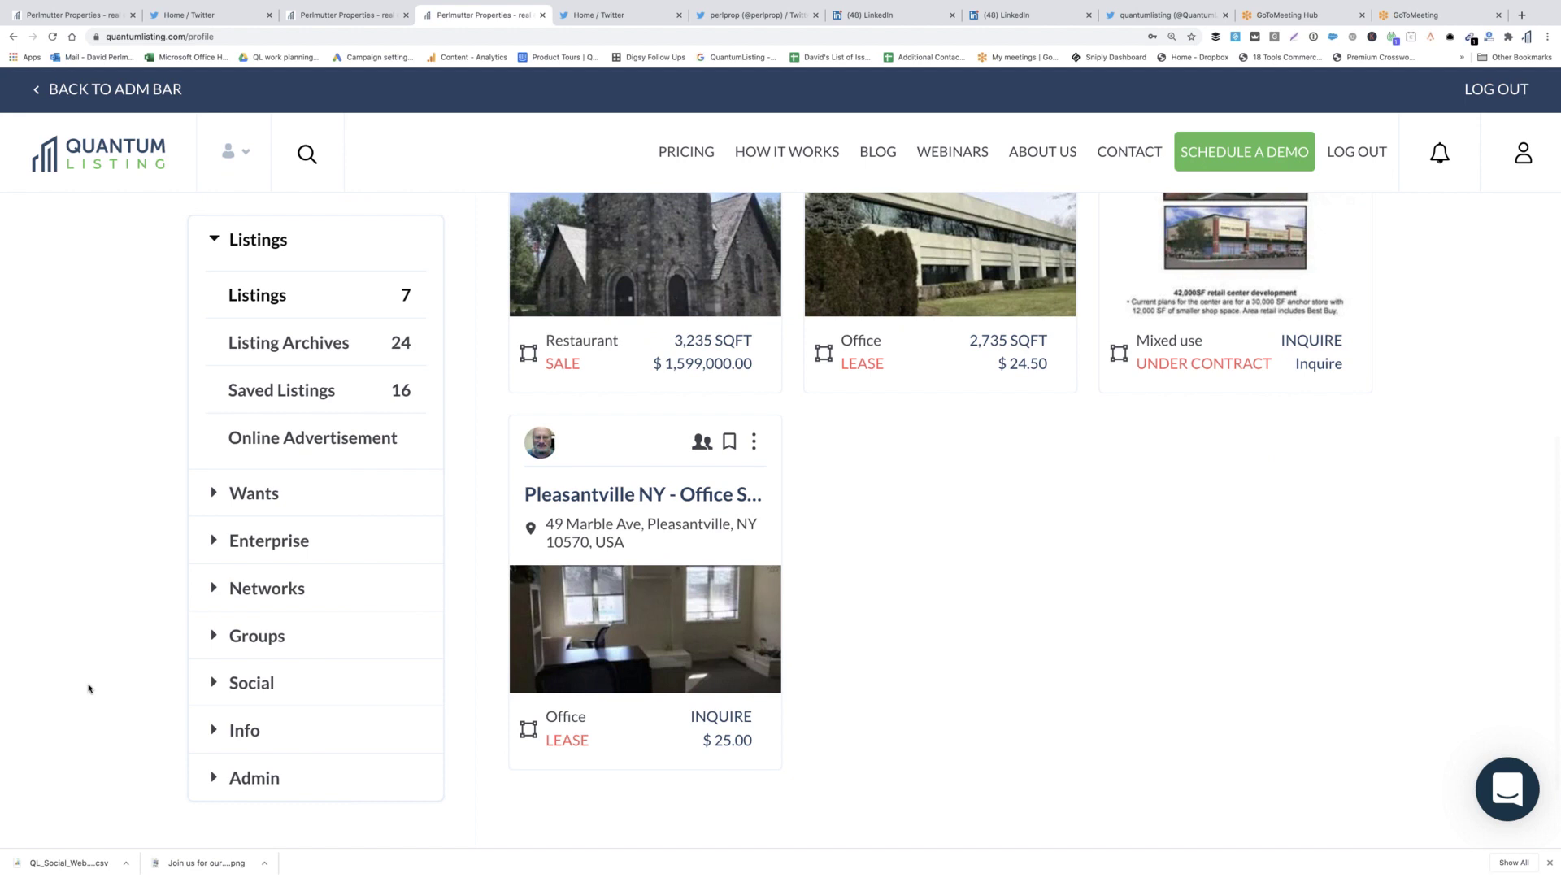
{"action": "left_click", "coordinate": [217, 682]}
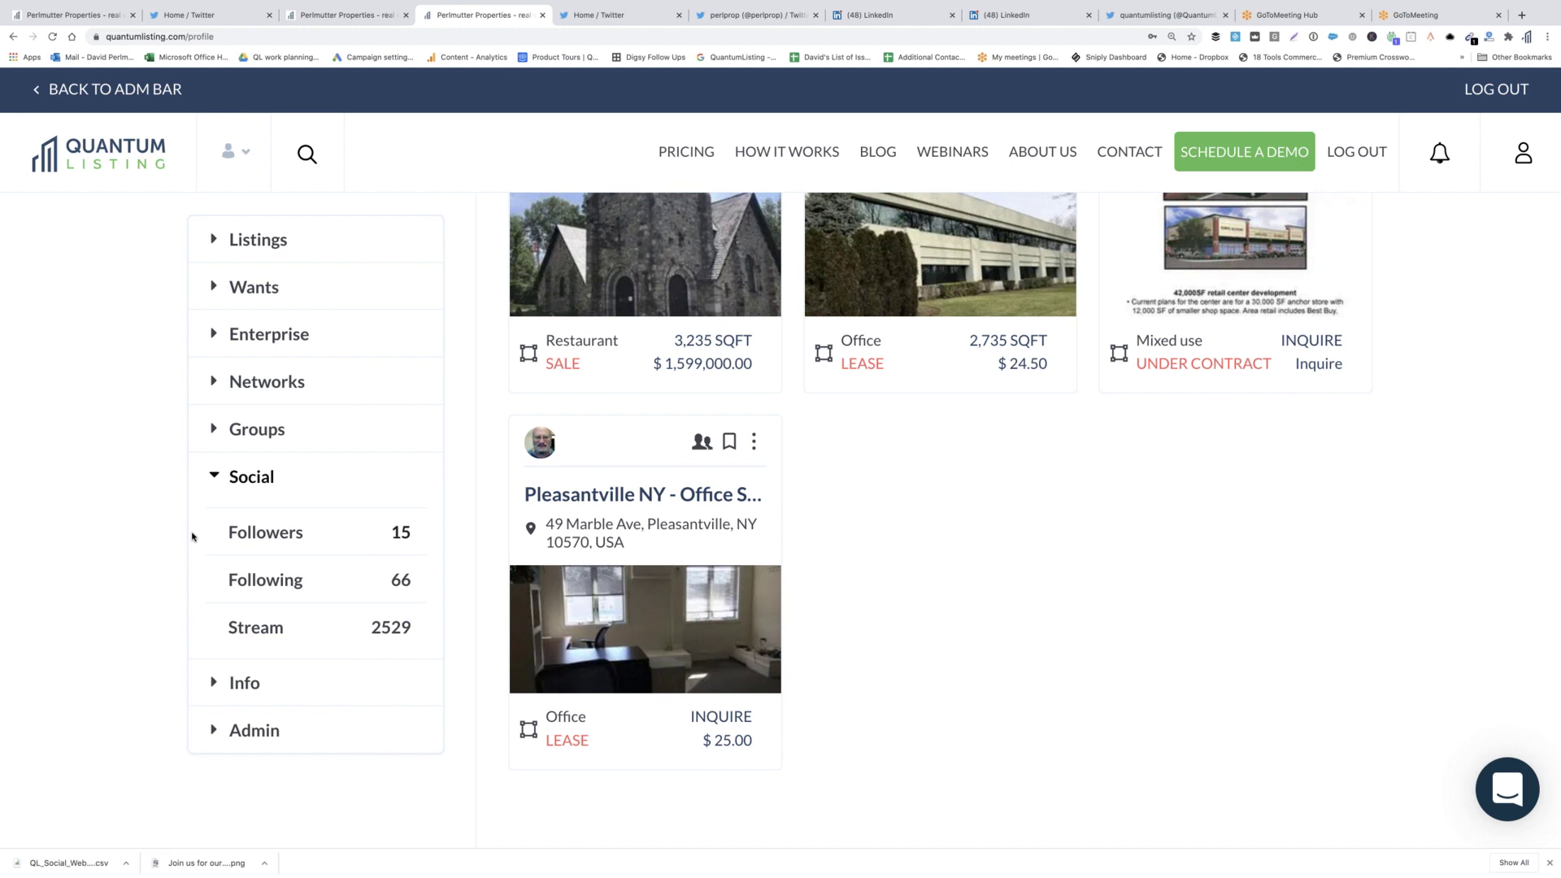
Open the Stream and scroll through listings like Skyline Raceway for Sale and Warehouse For Sale.
{"action": "left_click", "coordinate": [272, 636]}
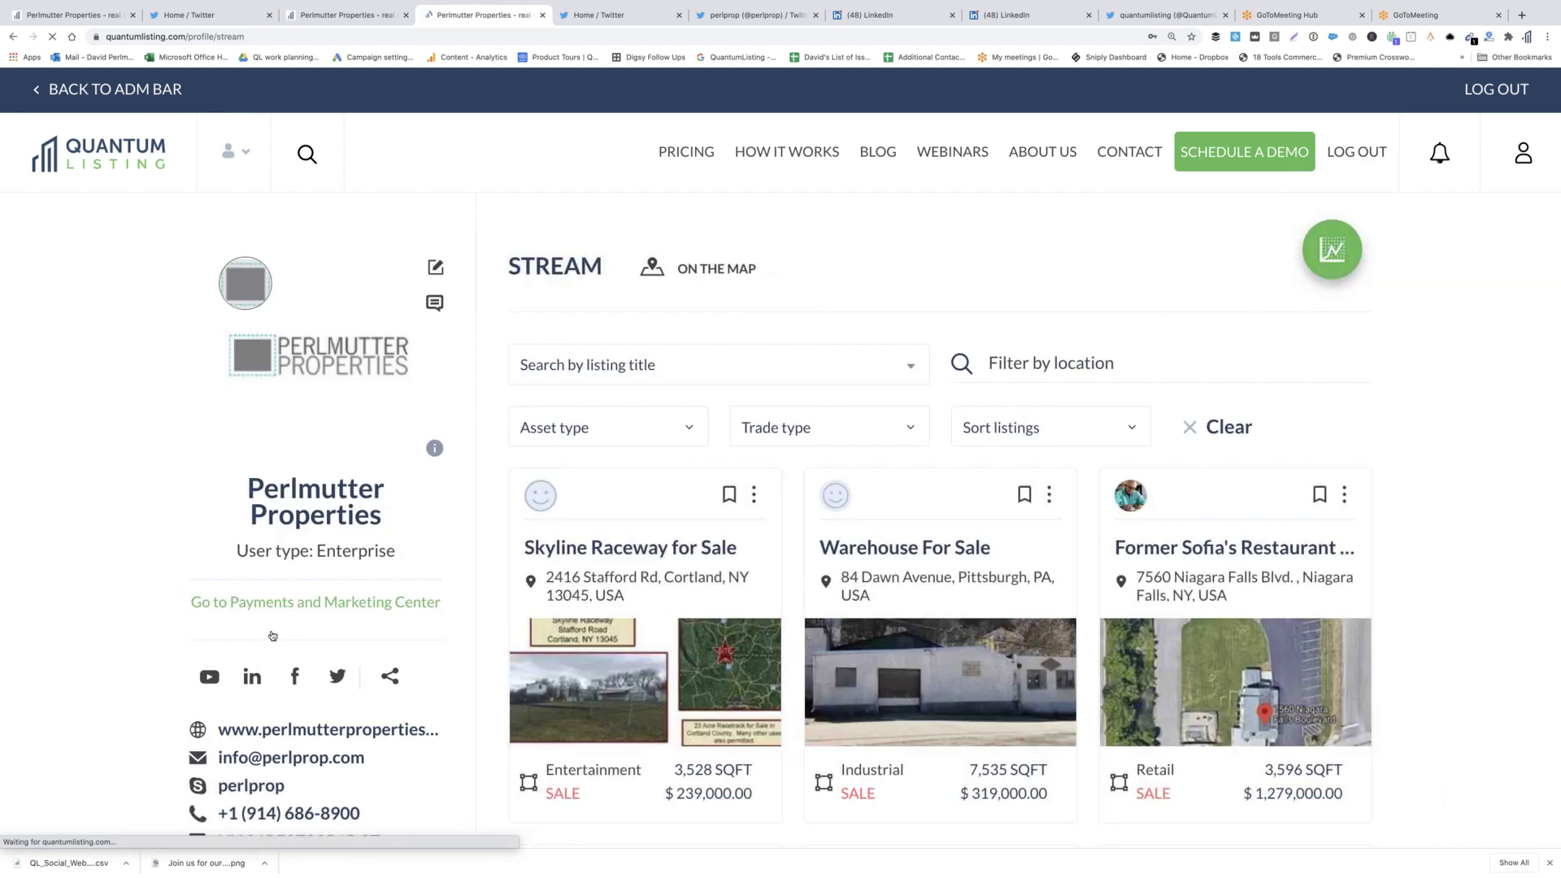
{"action": "scroll", "coordinate": [742, 561], "scroll_direction": "down", "scroll_amount": 5}
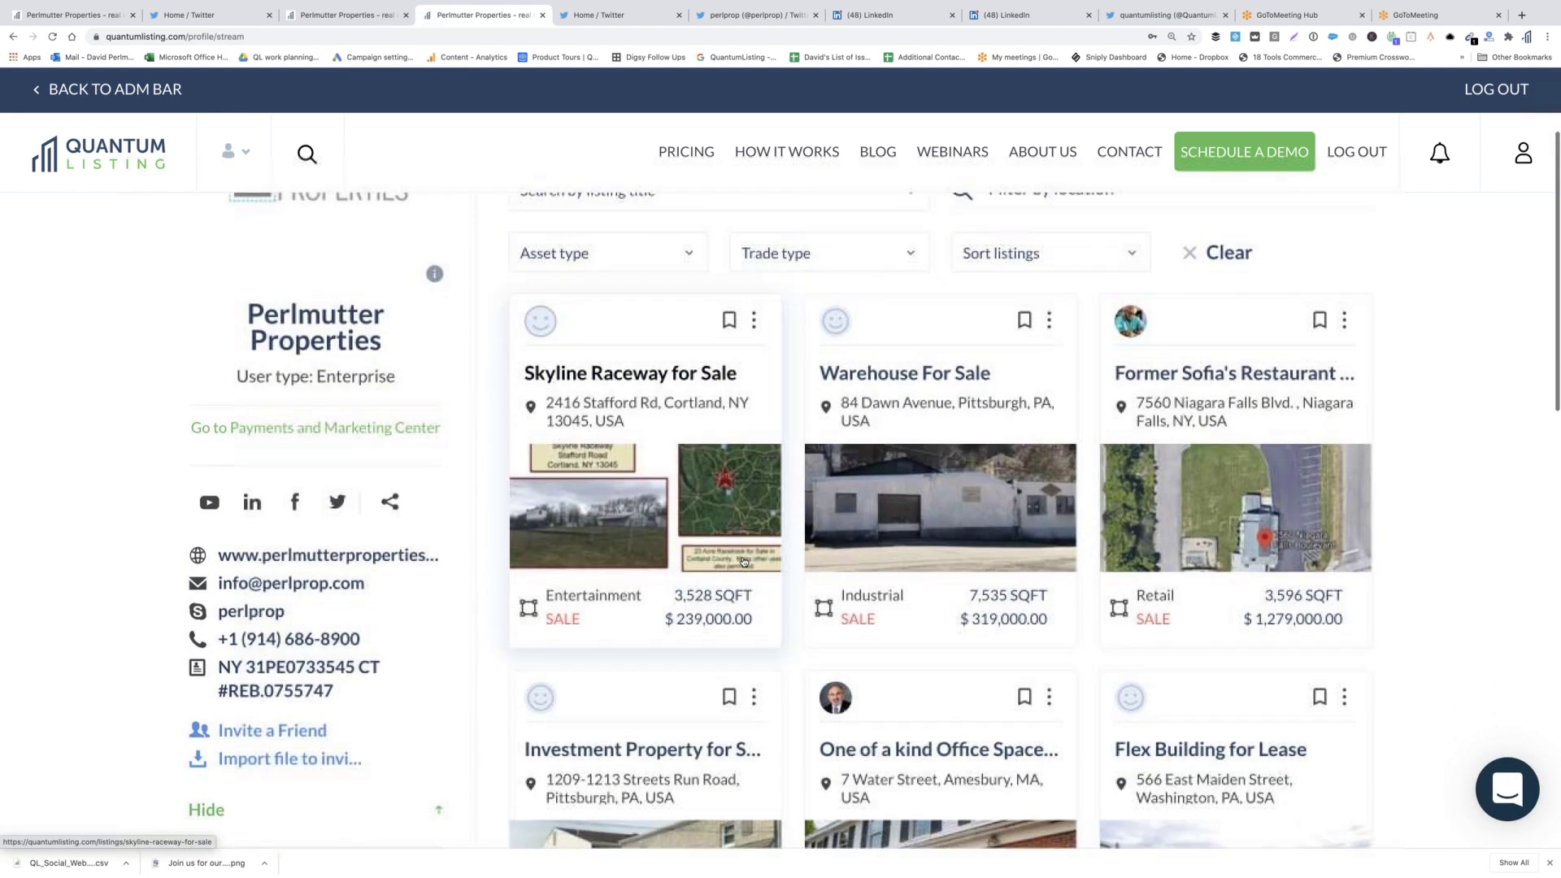
{"action": "scroll", "coordinate": [742, 561], "scroll_direction": "down", "scroll_amount": 5}
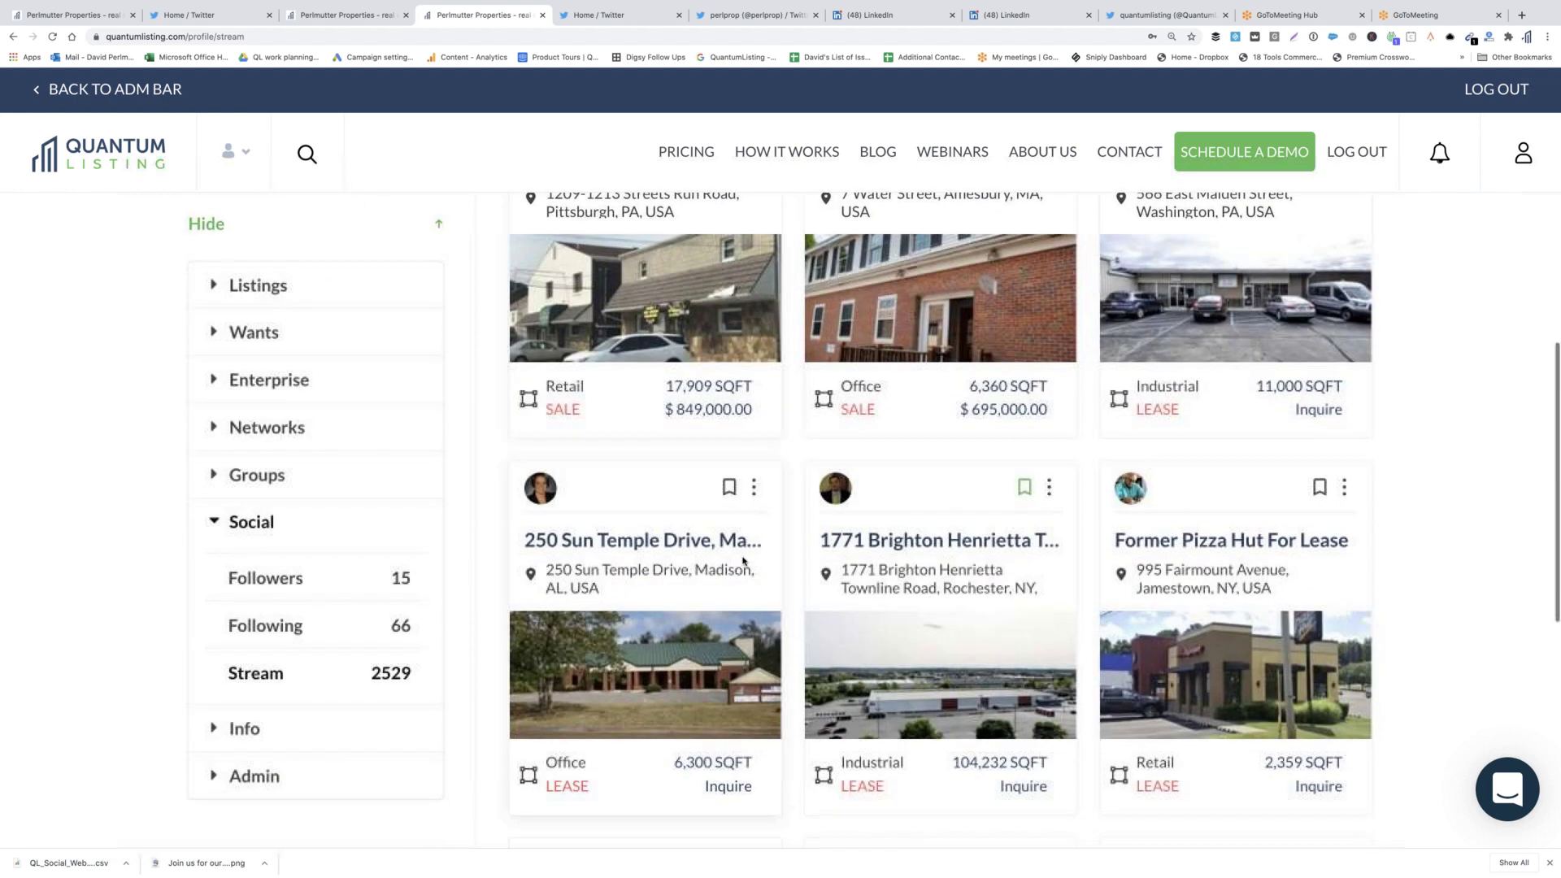
{"action": "scroll", "coordinate": [742, 561], "scroll_direction": "down", "scroll_amount": 1}
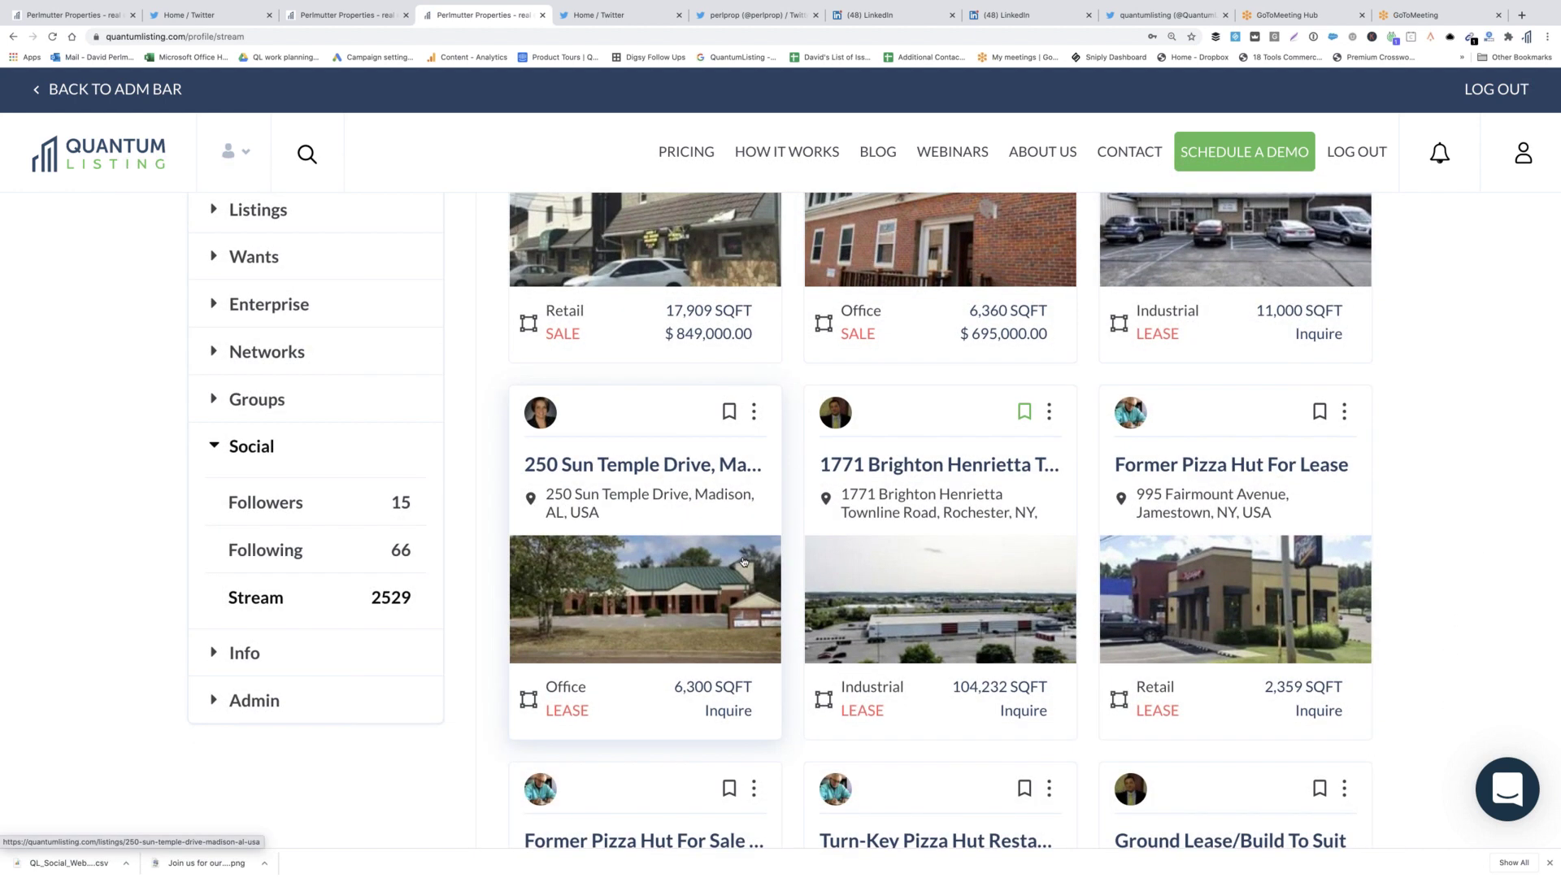
{"action": "scroll", "coordinate": [742, 561], "scroll_direction": "up", "scroll_amount": 3}
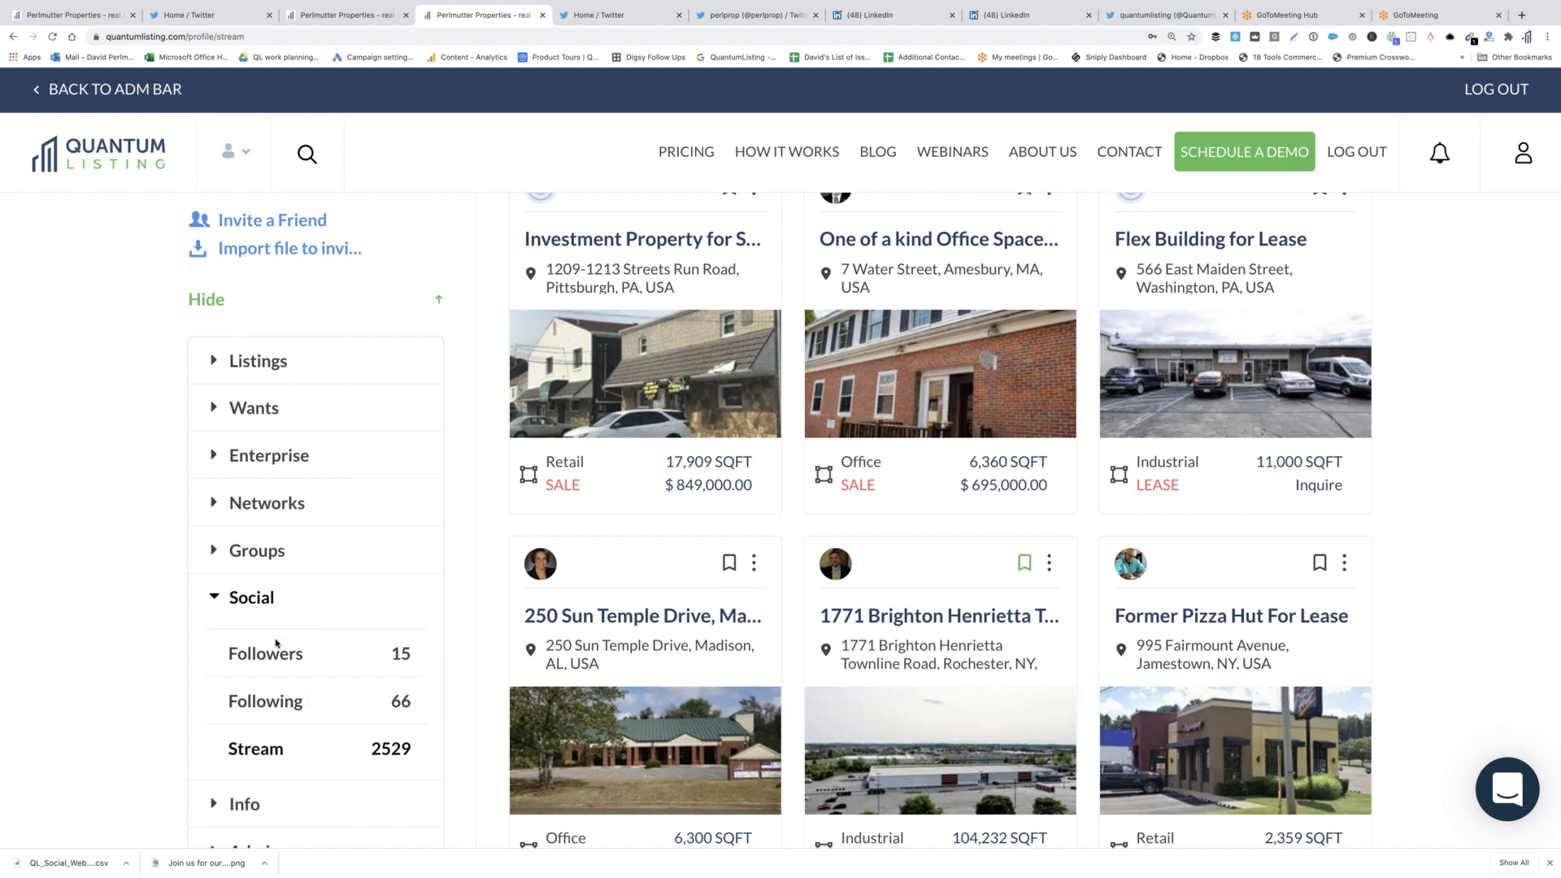
{"action": "scroll", "coordinate": [276, 644], "scroll_direction": "up", "scroll_amount": 10}
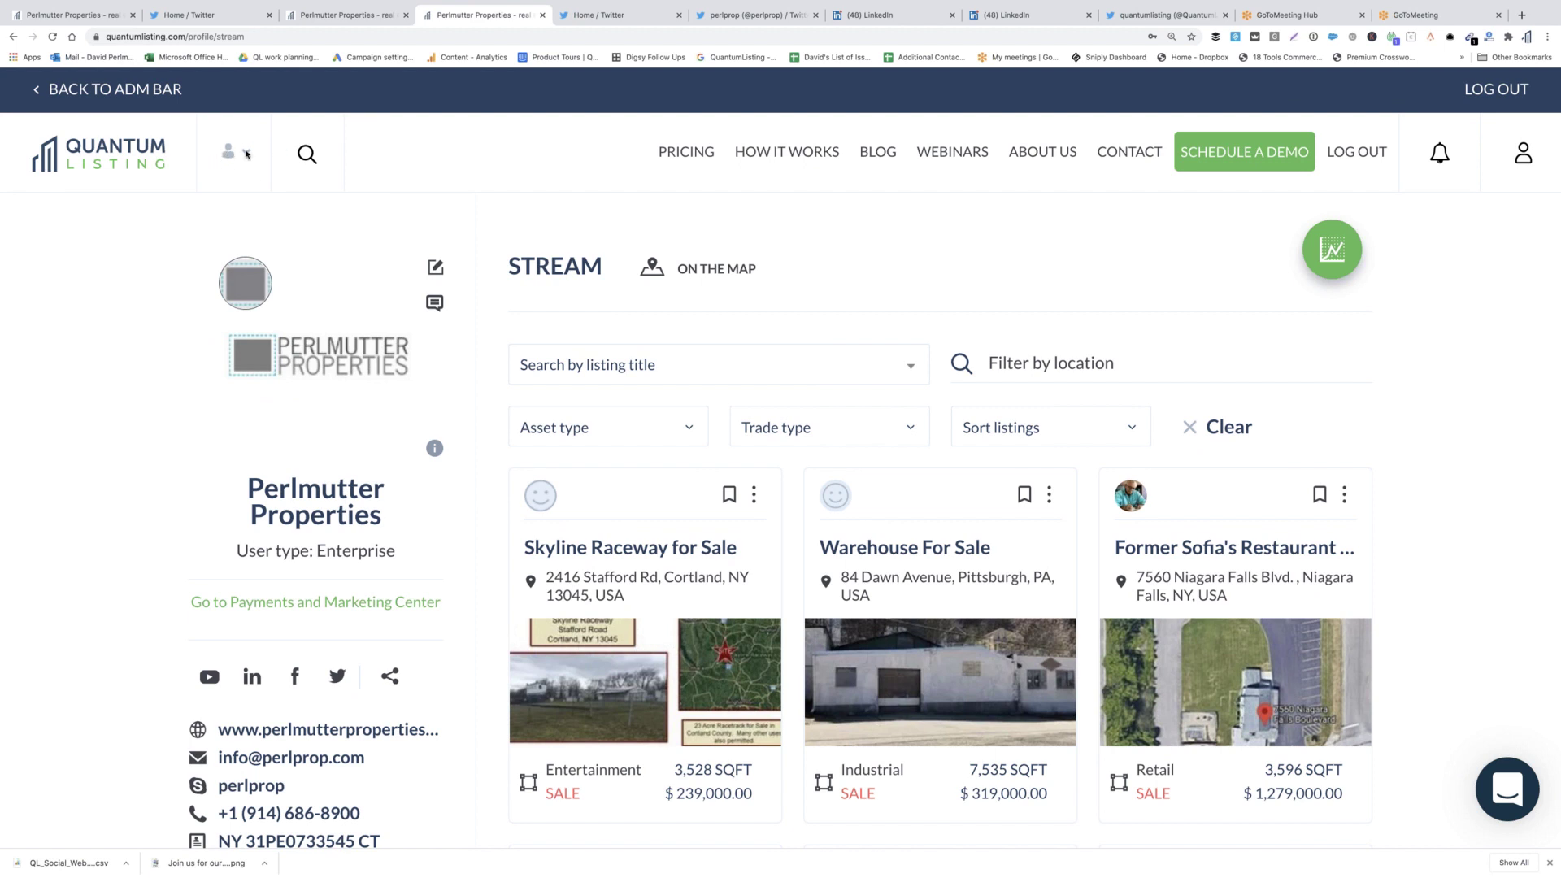
Set the header search type to User and open the user search box.
{"action": "left_click", "coordinate": [247, 154]}
{"action": "left_click", "coordinate": [234, 231]}
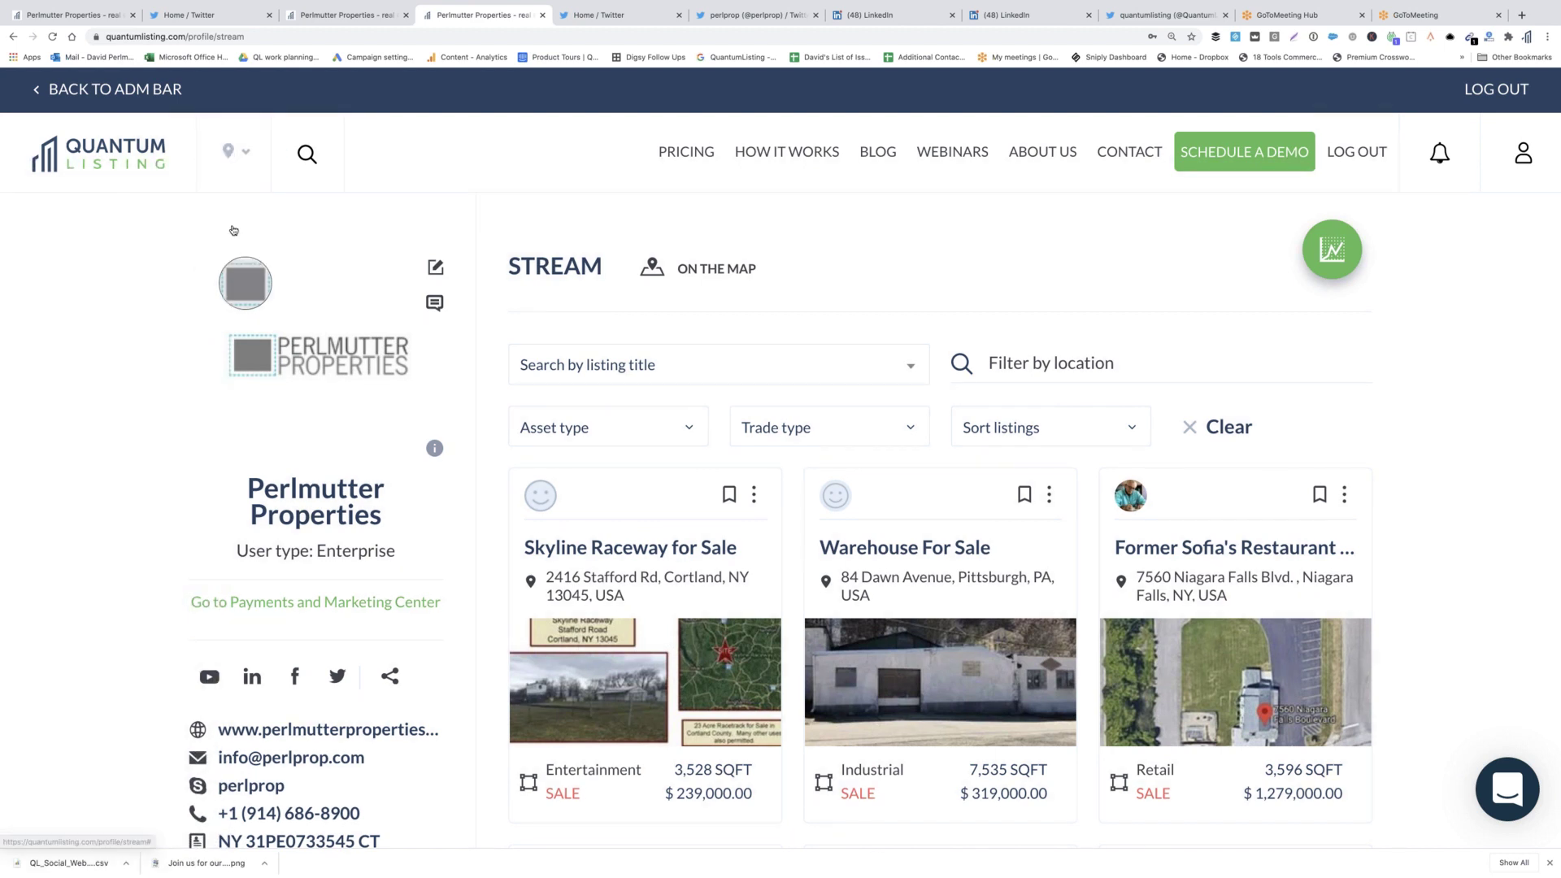
{"action": "left_click", "coordinate": [247, 152]}
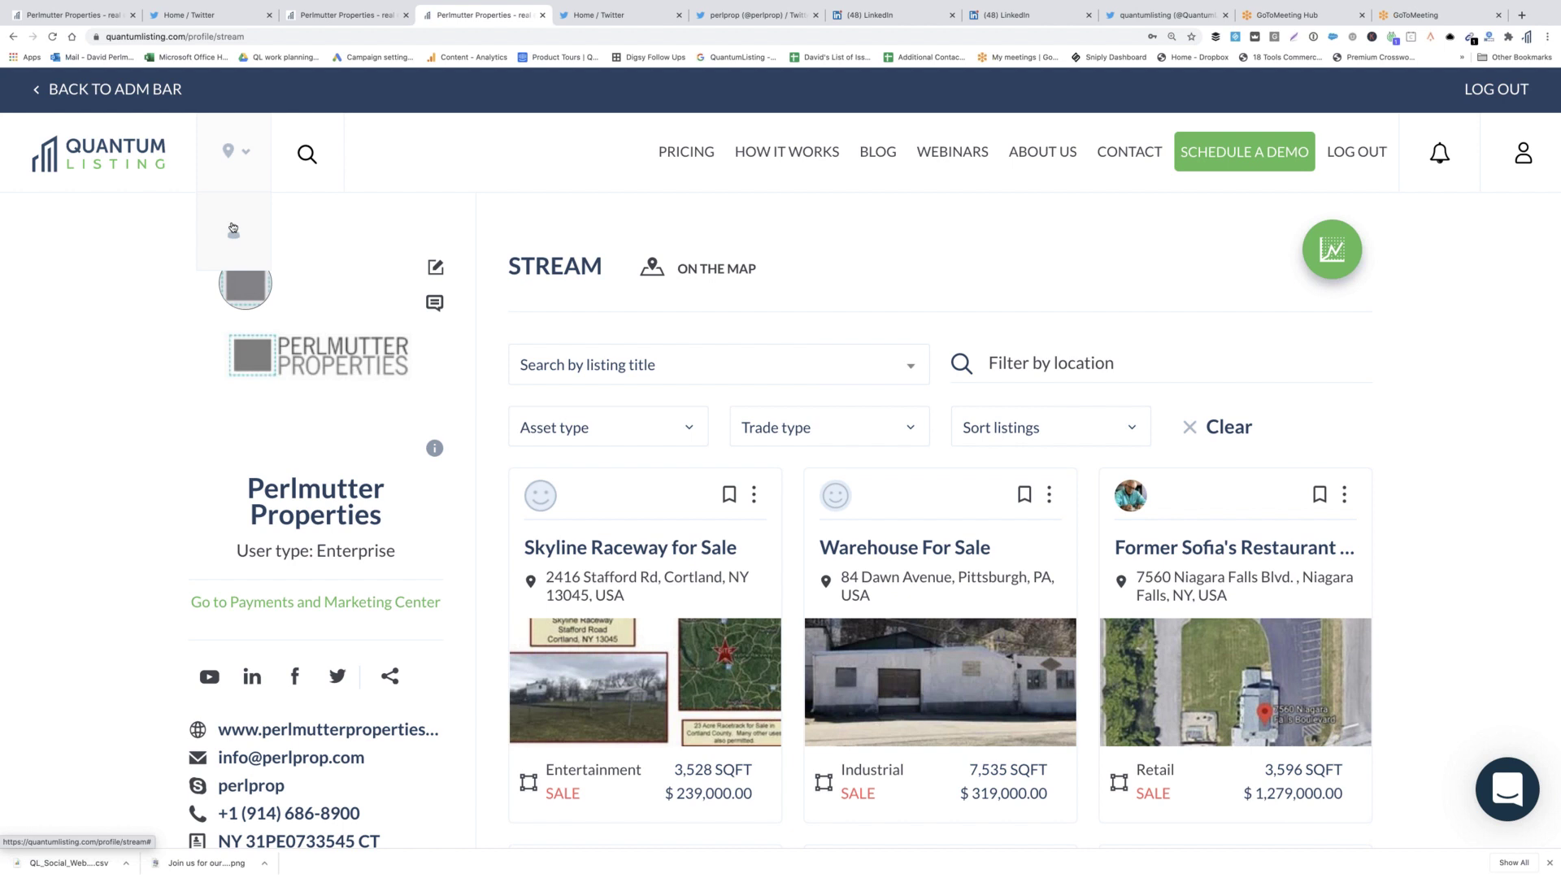
{"action": "left_click", "coordinate": [233, 230]}
{"action": "left_click", "coordinate": [307, 155]}
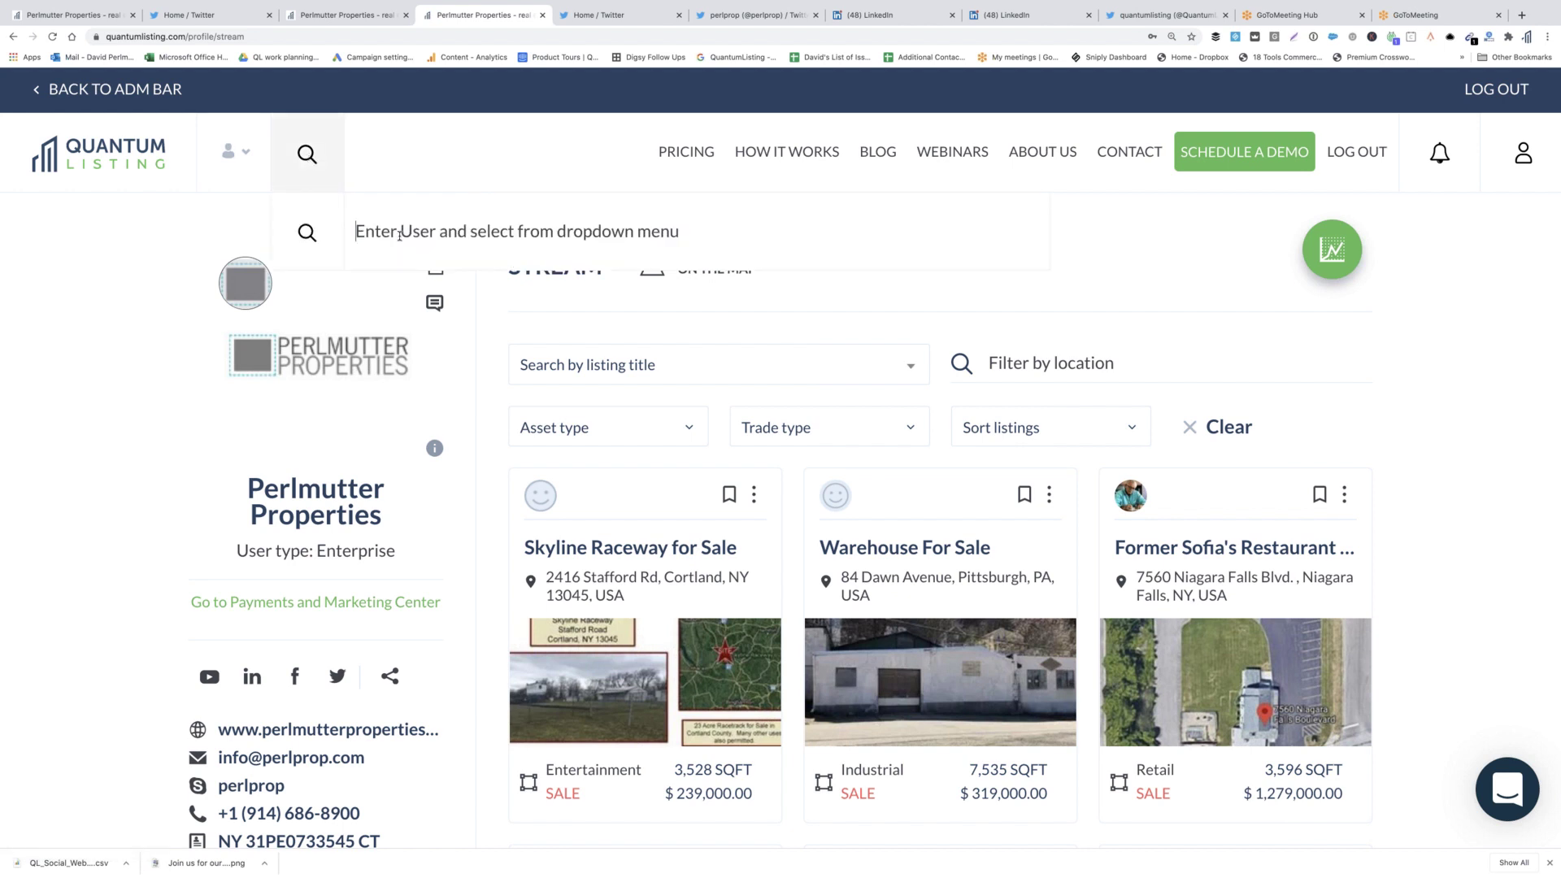
Search for the member by first name and open the matching member's profile.
{"action": "type", "text": "Sue Horo"}
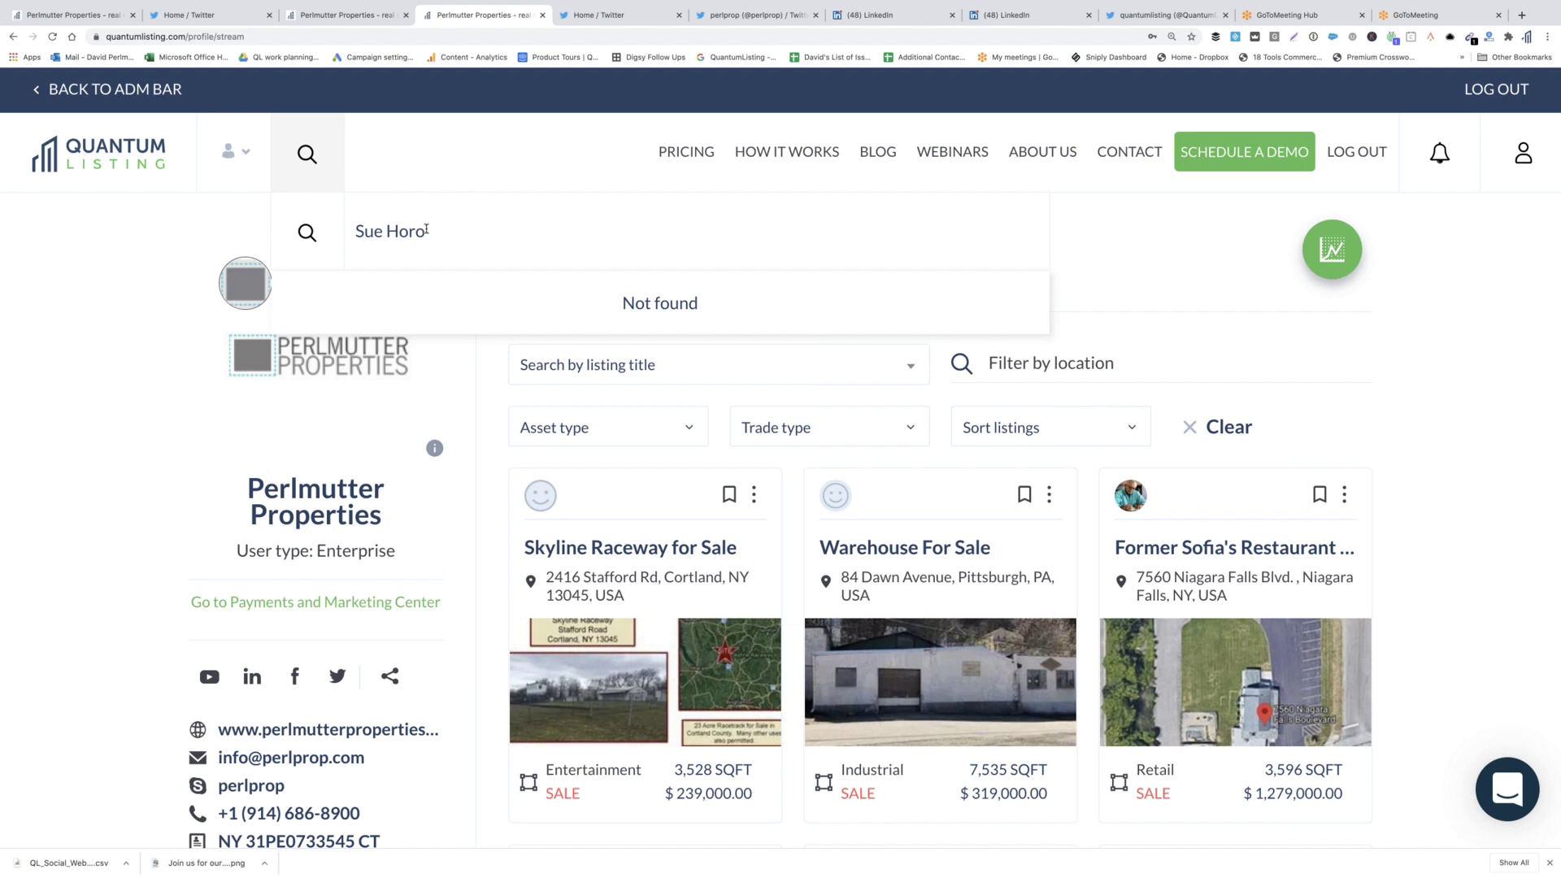
{"action": "key", "text": "BackSpace"}
{"action": "type", "text": "o"}
{"action": "key", "text": "BackSpace"}
{"action": "key", "text": "BackSpace"}
{"action": "key", "text": "BackSpace"}
{"action": "key", "text": "BackSpace"}
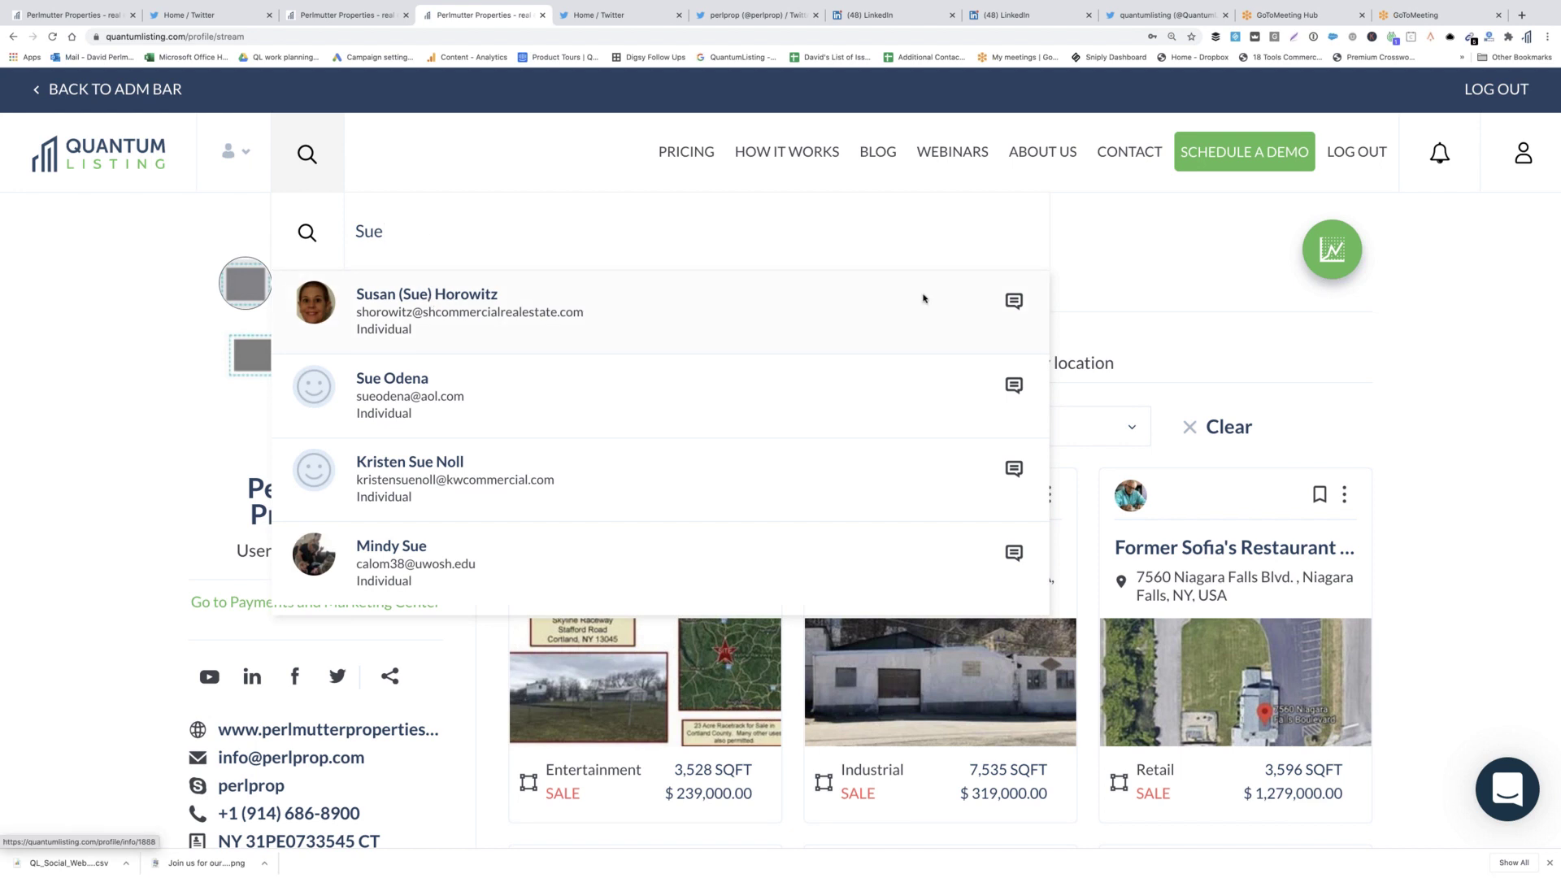
{"action": "left_click", "coordinate": [479, 298]}
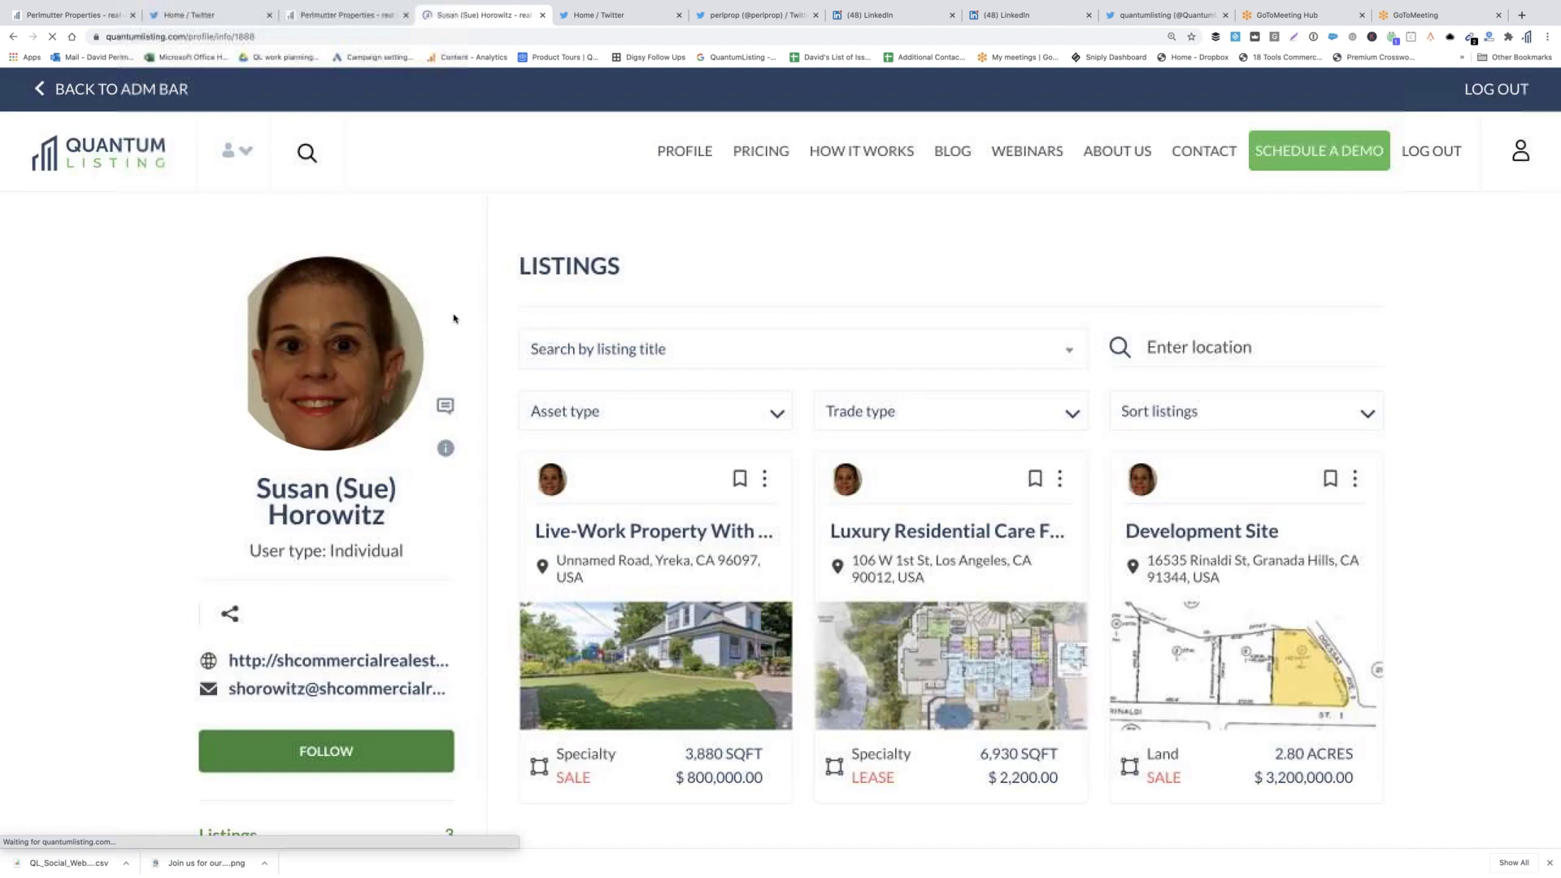
Follow the found member, then go back to your own profile.
{"action": "scroll", "coordinate": [172, 713], "scroll_direction": "down", "scroll_amount": 1}
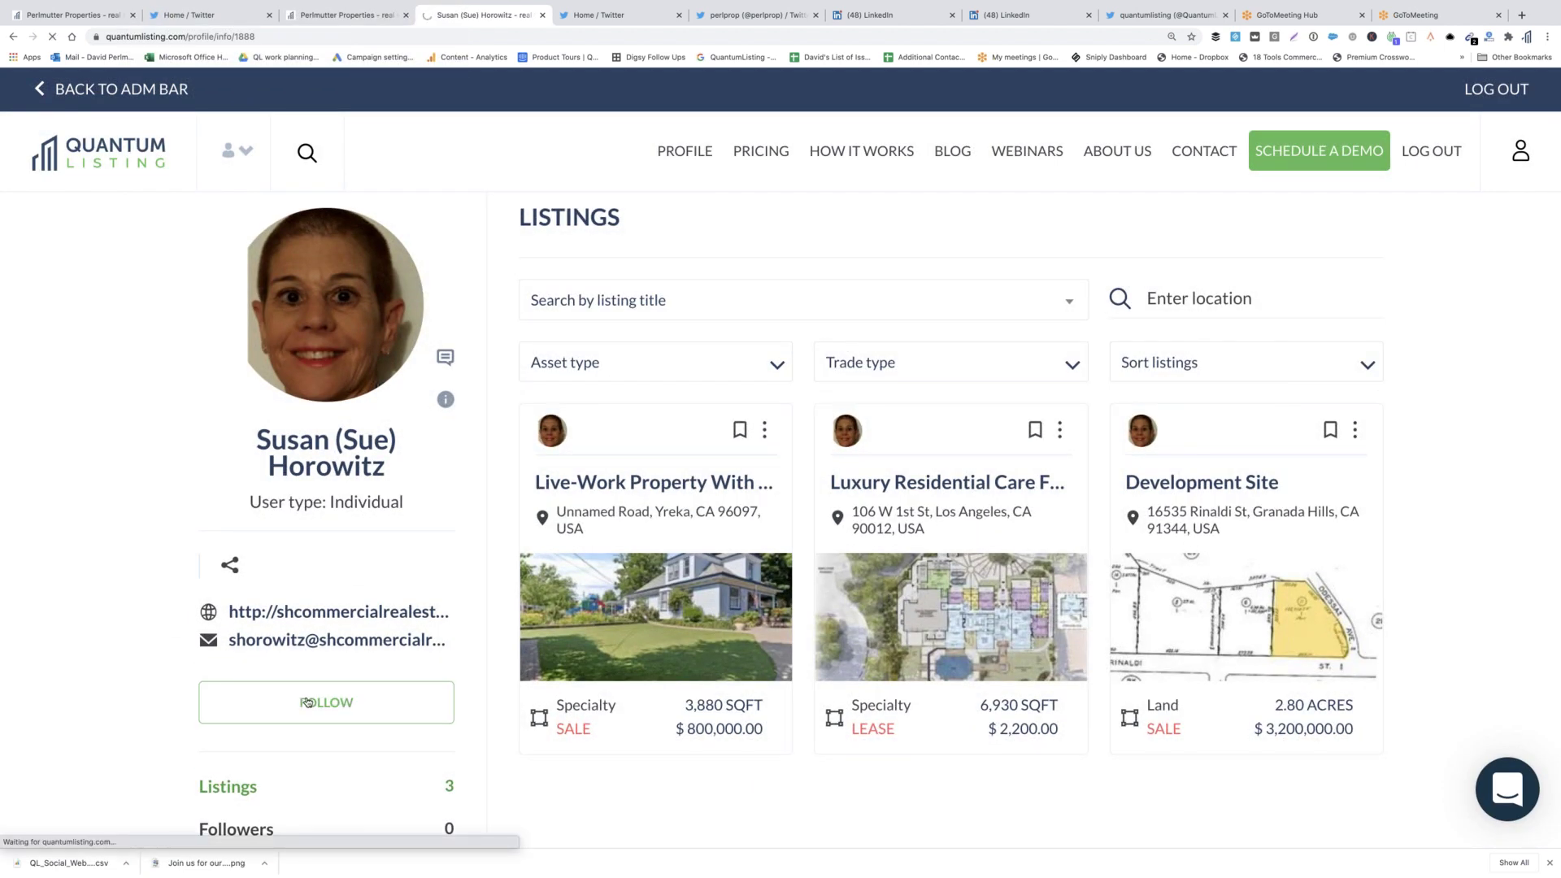
{"action": "left_click", "coordinate": [306, 702]}
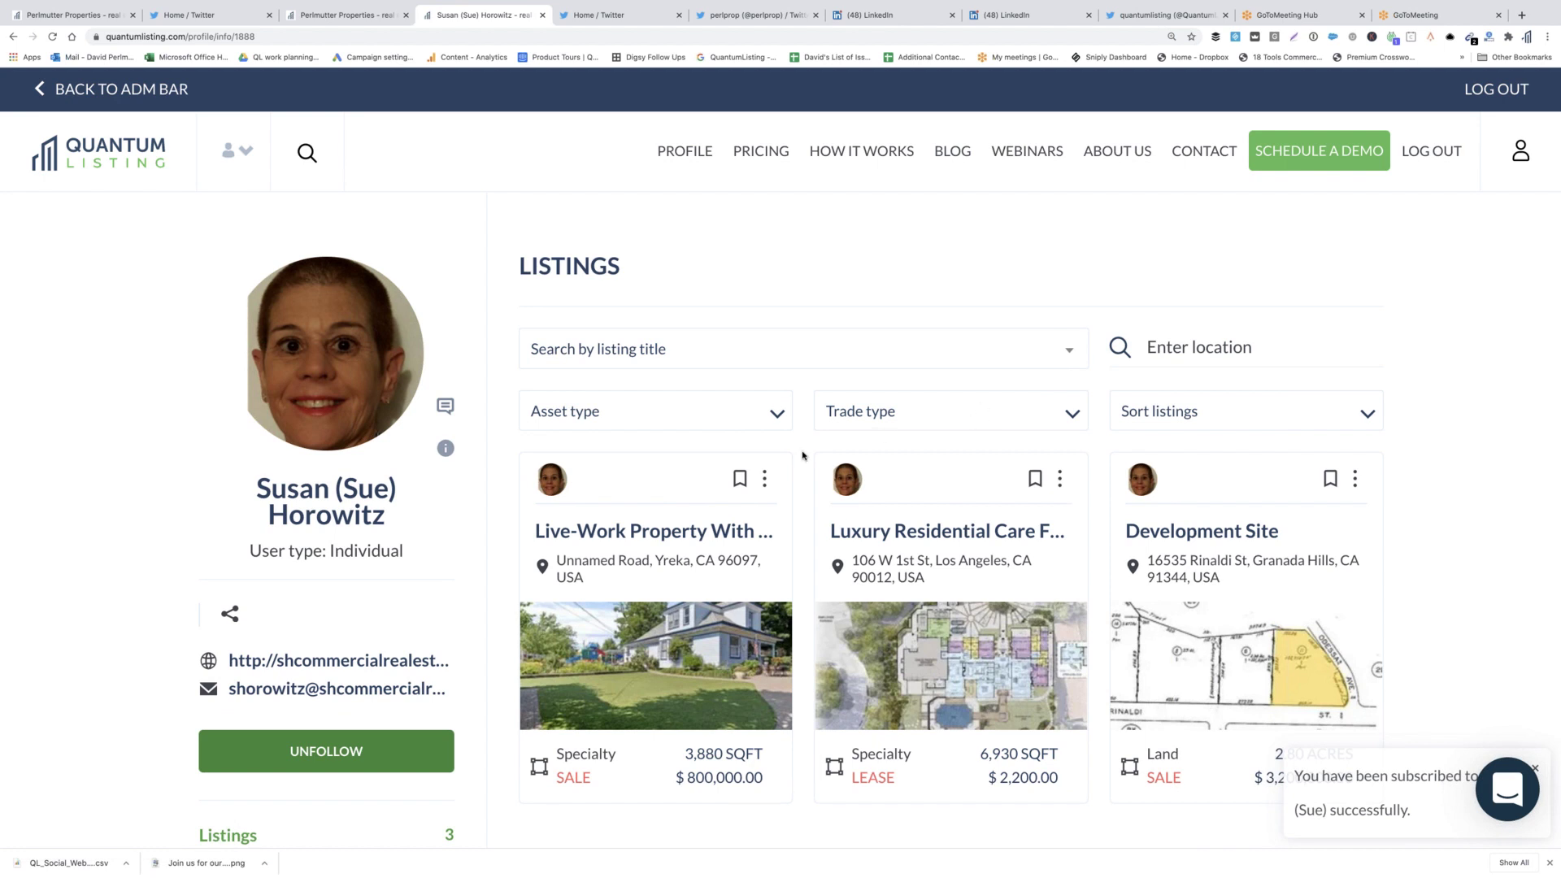
{"action": "left_click", "coordinate": [1521, 147]}
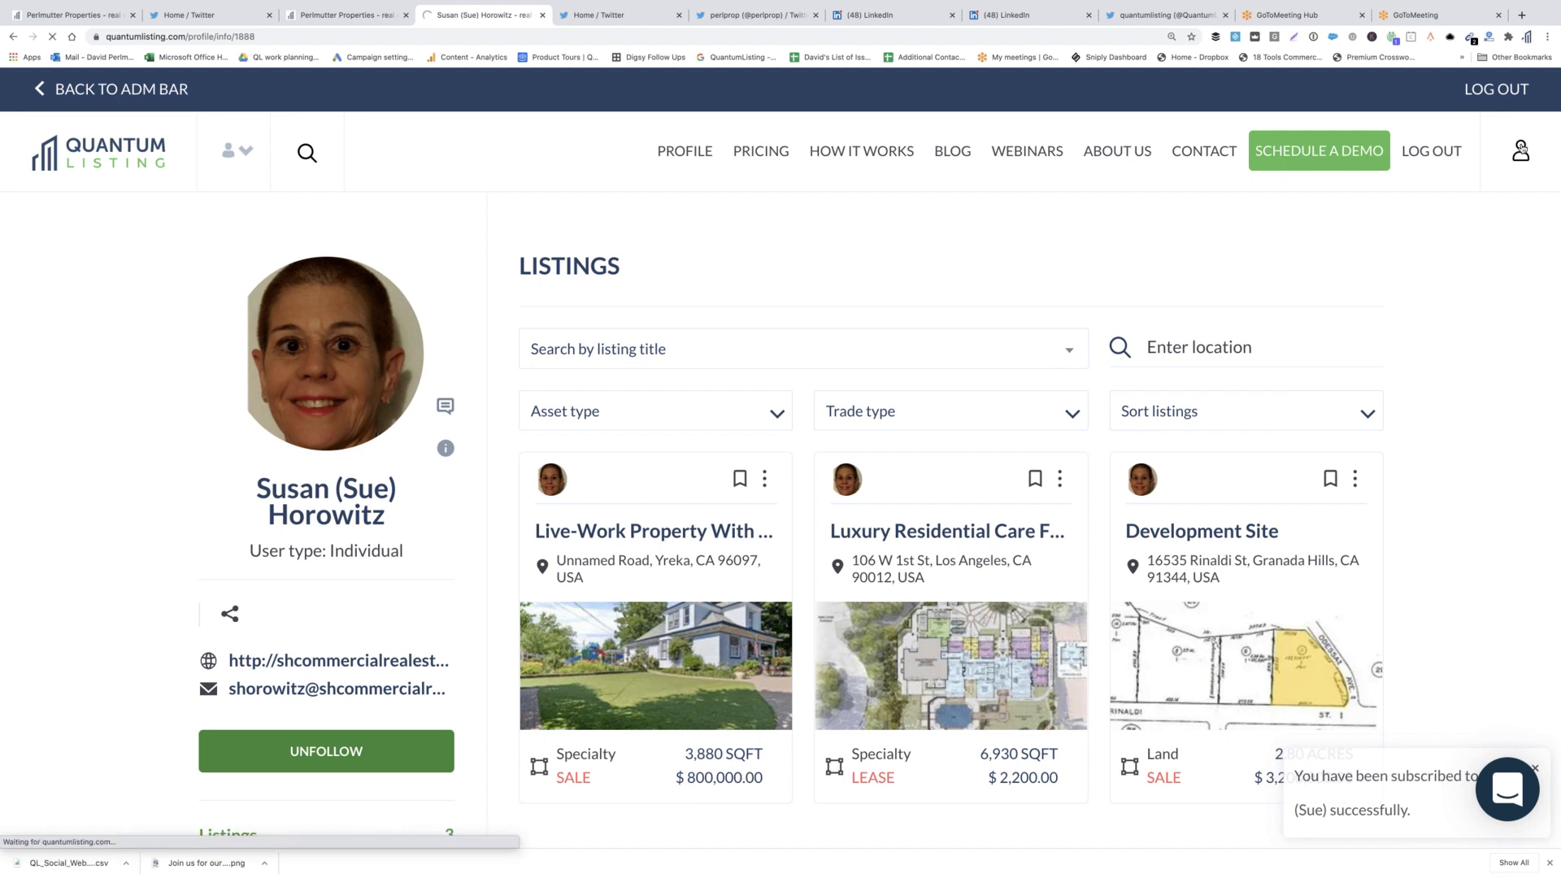
Scroll through the seven profile listings, such as Chappaqua NY Retail, and back to the top.
{"action": "scroll", "coordinate": [675, 561], "scroll_direction": "down", "scroll_amount": 3}
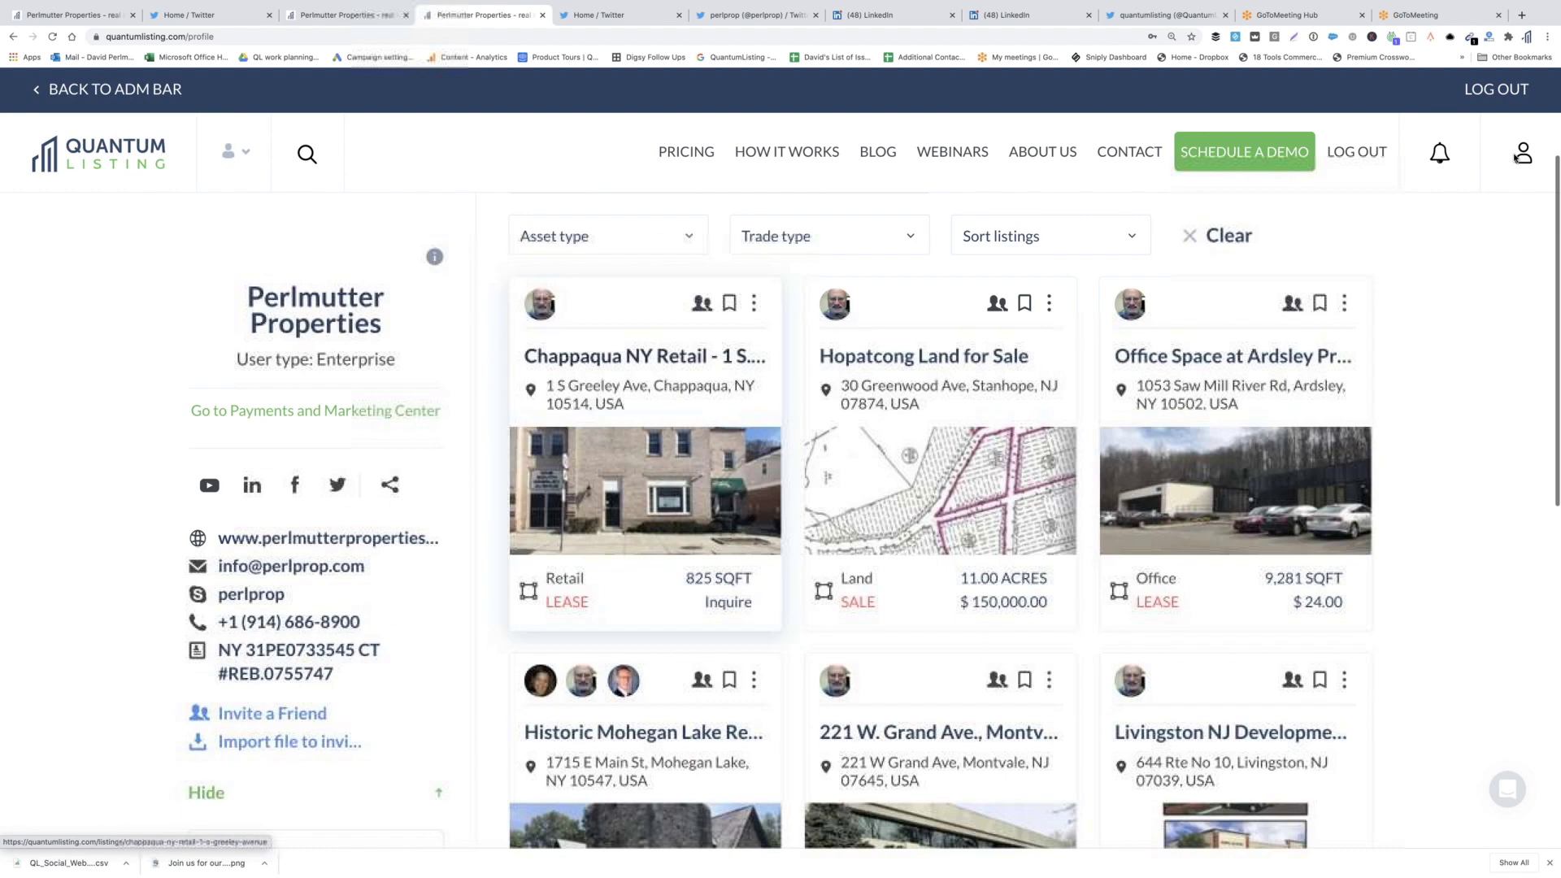
{"action": "scroll", "coordinate": [1517, 157], "scroll_direction": "down", "scroll_amount": 5}
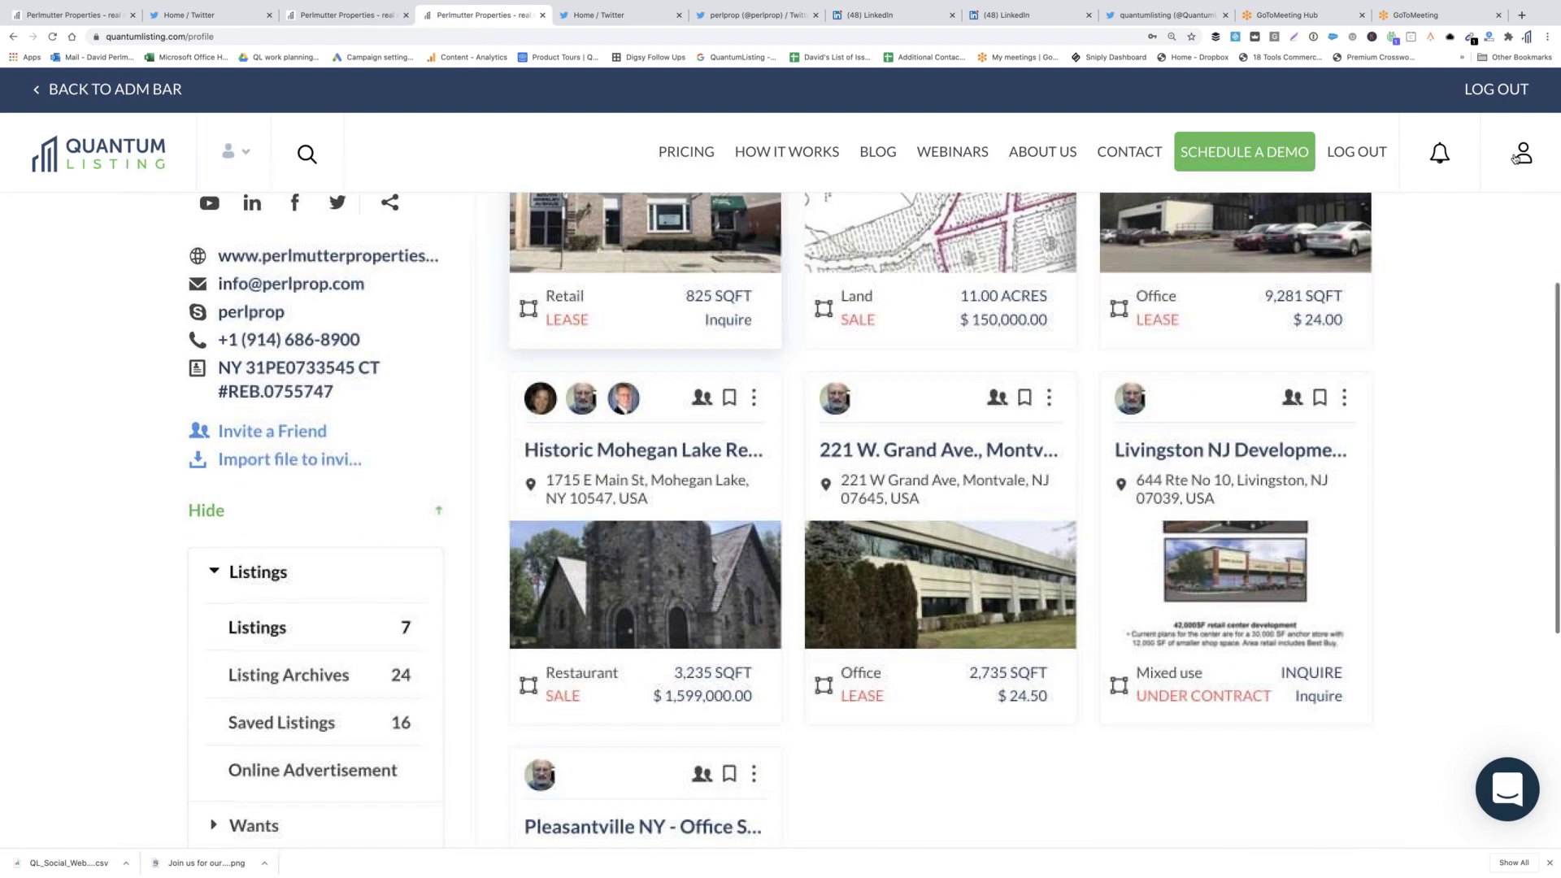
{"action": "scroll", "coordinate": [1517, 157], "scroll_direction": "down", "scroll_amount": 4}
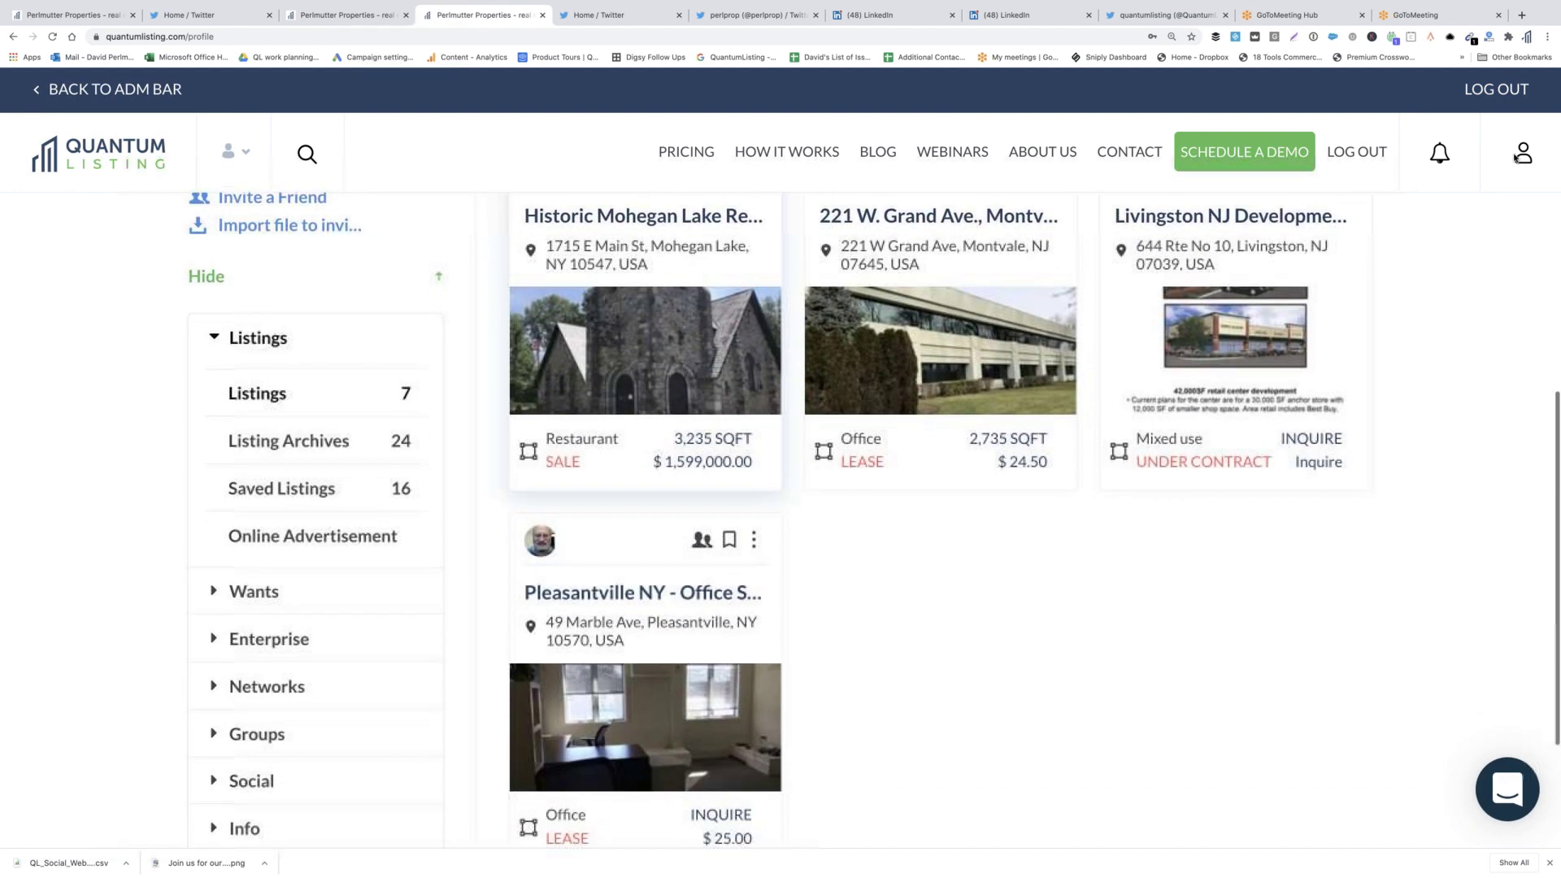
{"action": "scroll", "coordinate": [1518, 157], "scroll_direction": "down", "scroll_amount": 1}
{"action": "scroll", "coordinate": [938, 656], "scroll_direction": "down", "scroll_amount": 2}
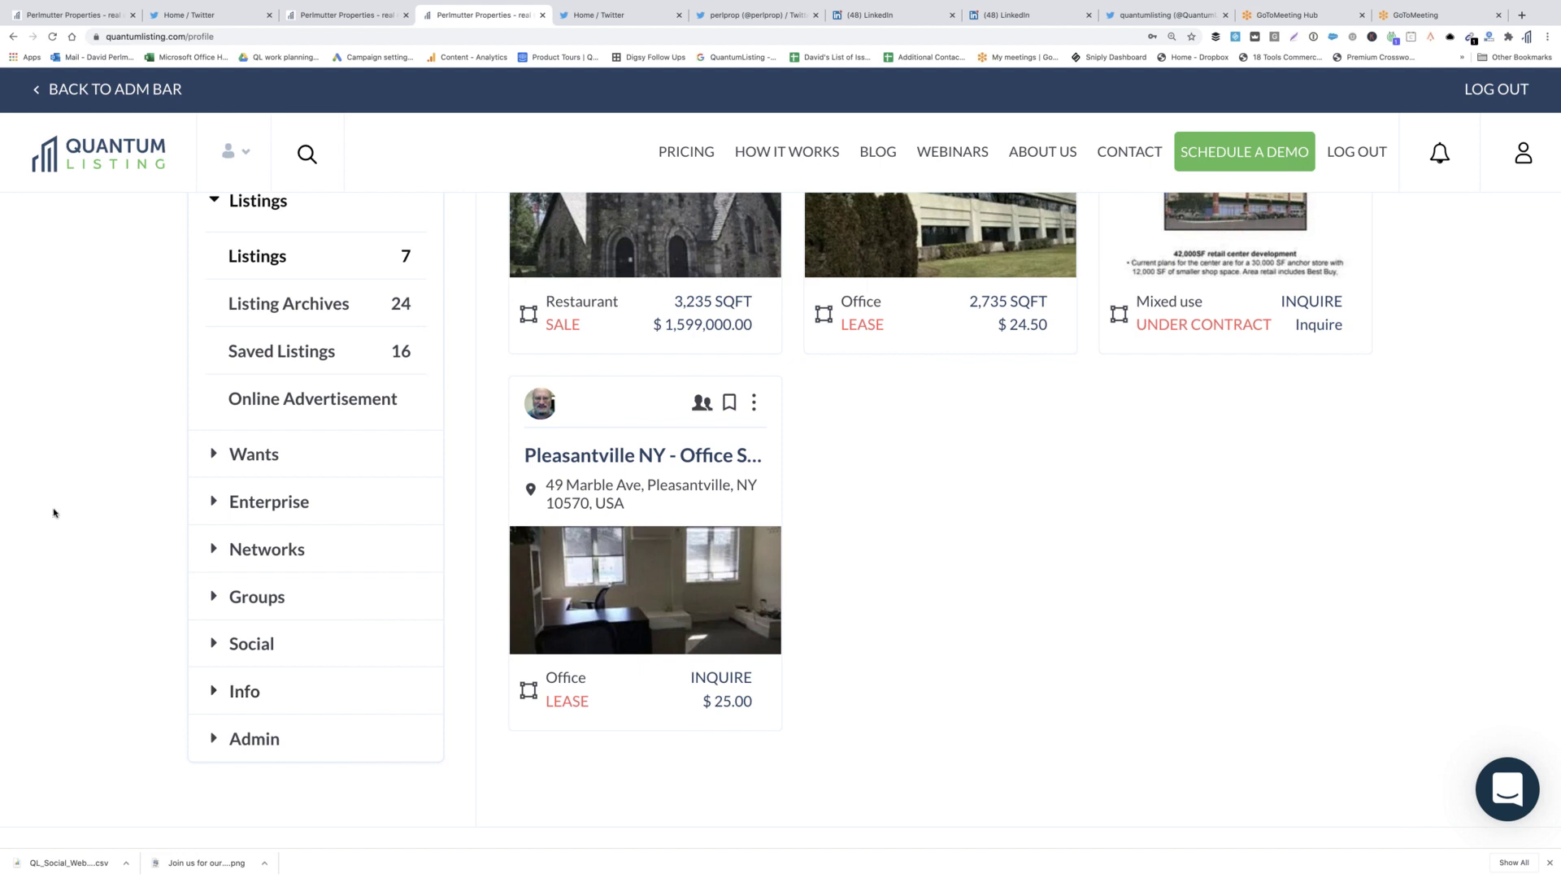
{"action": "scroll", "coordinate": [53, 513], "scroll_direction": "up", "scroll_amount": 10}
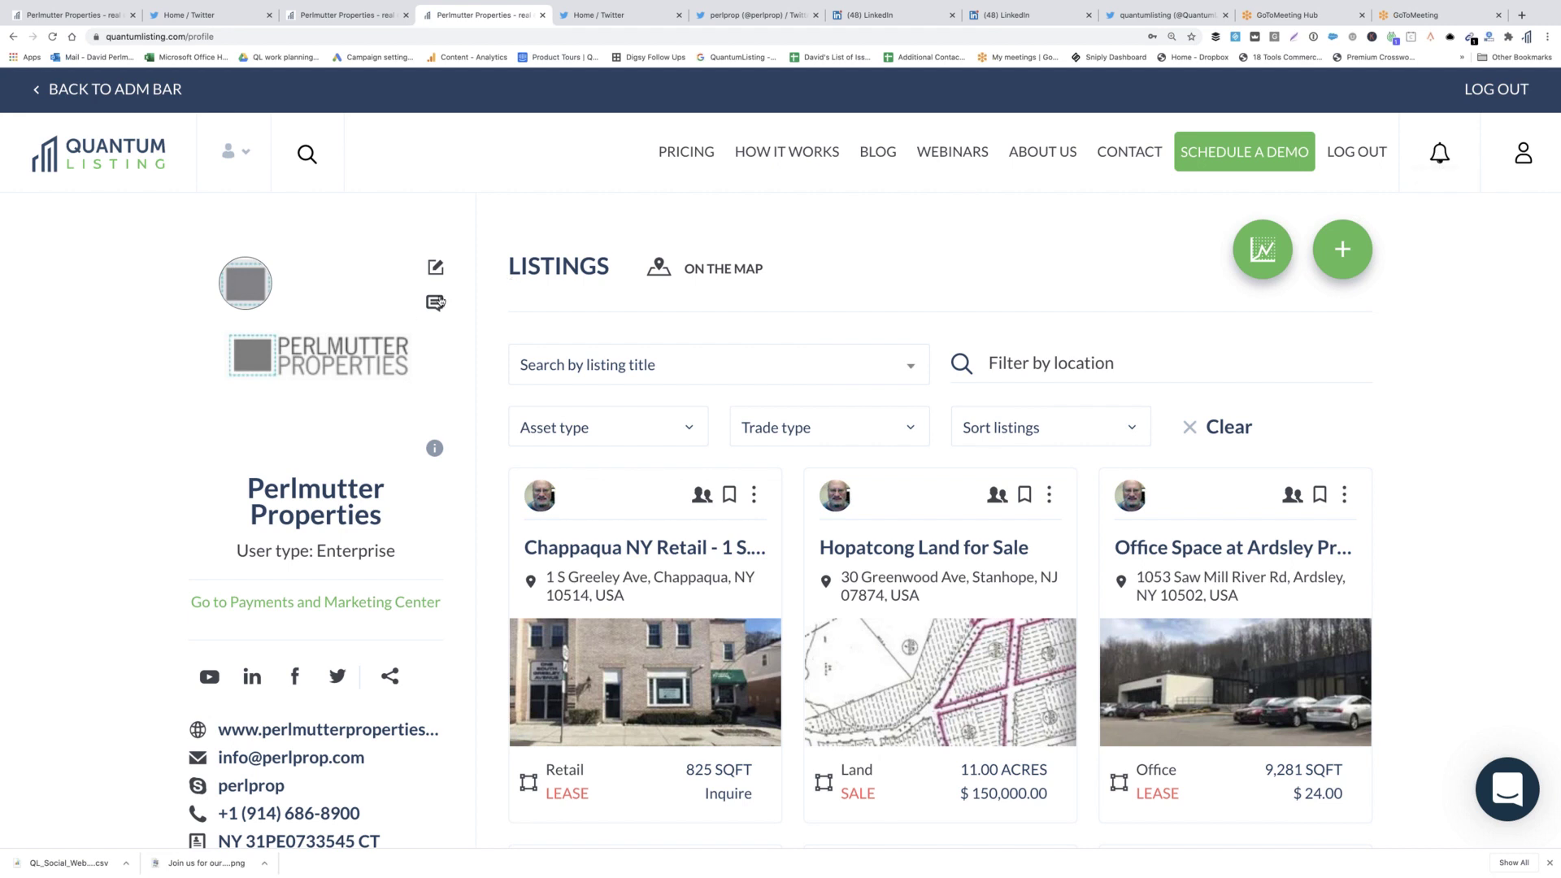
From the chat list's Group Chats section, open the 178-member Haves and Wants: New York chat.
{"action": "left_click", "coordinate": [438, 301]}
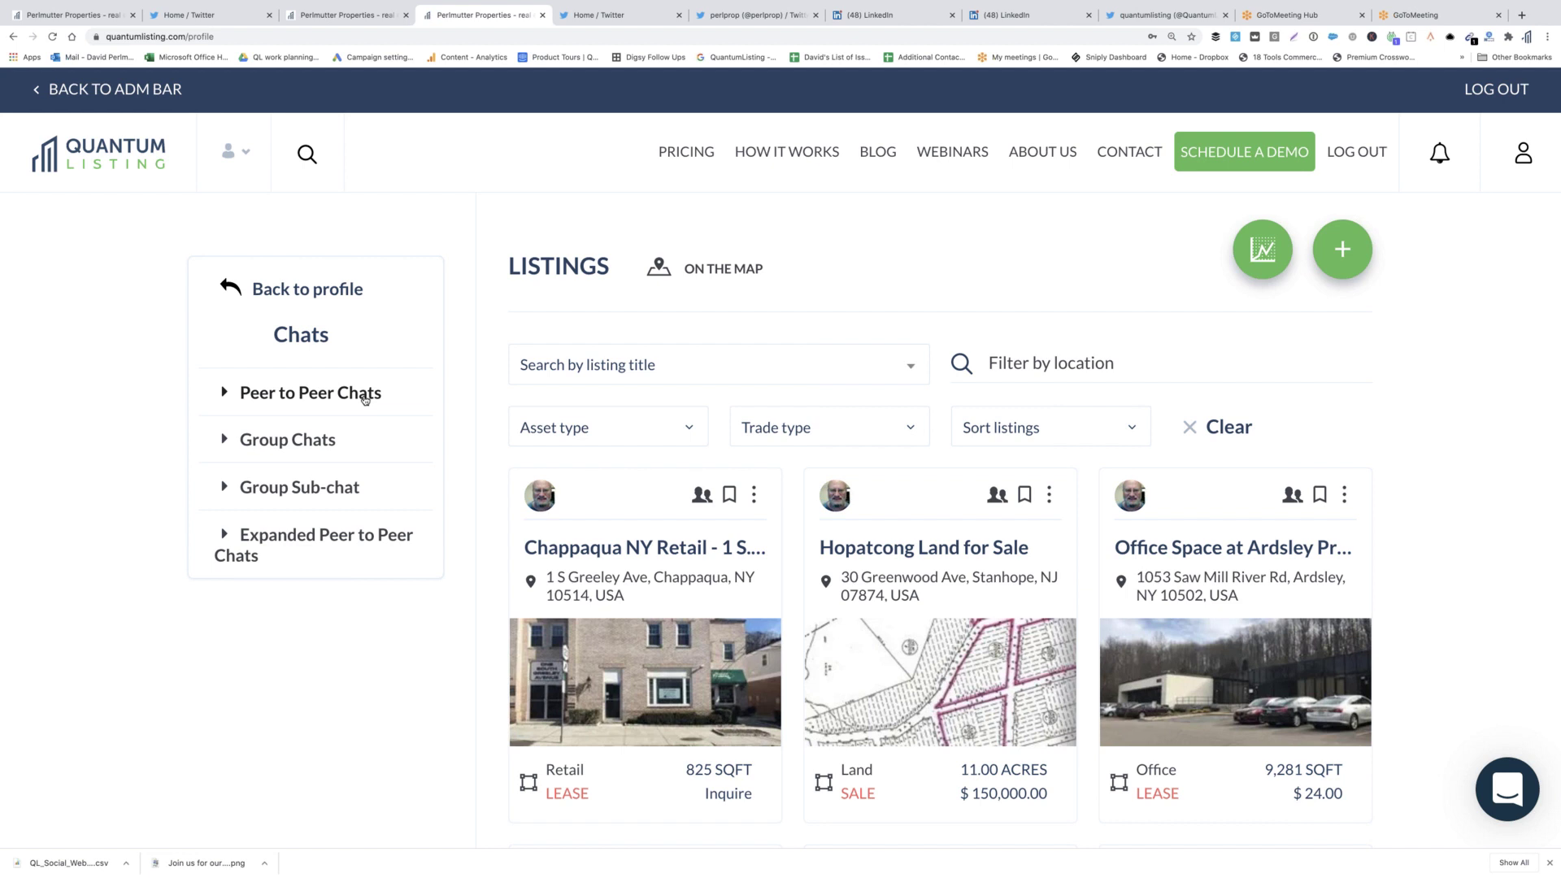
{"action": "left_click", "coordinate": [231, 441]}
{"action": "scroll", "coordinate": [341, 553], "scroll_direction": "down", "scroll_amount": 4}
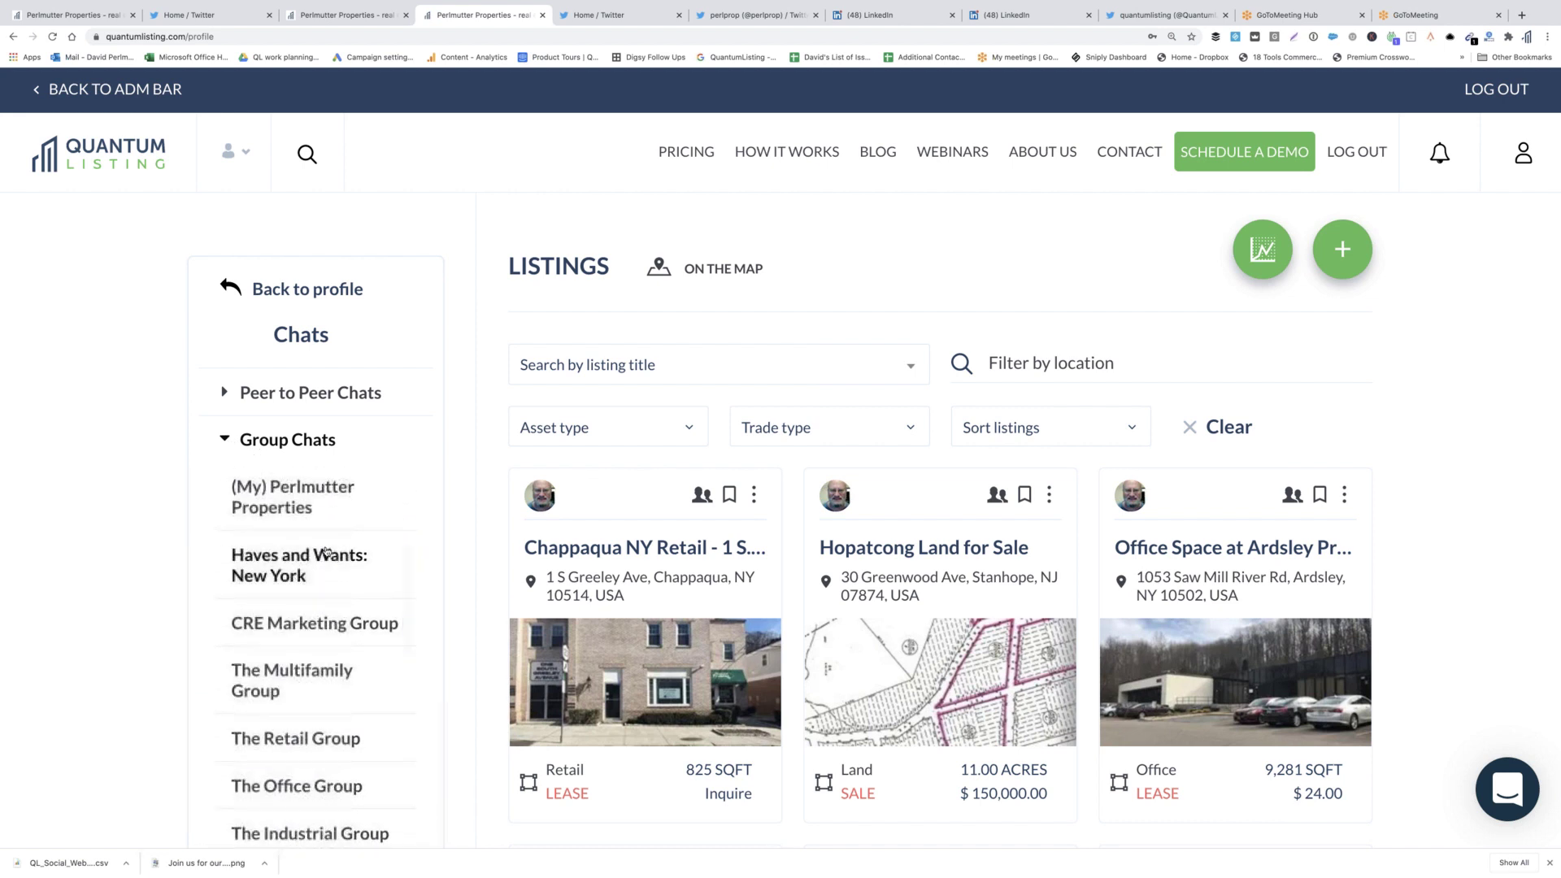
{"action": "left_click", "coordinate": [323, 552]}
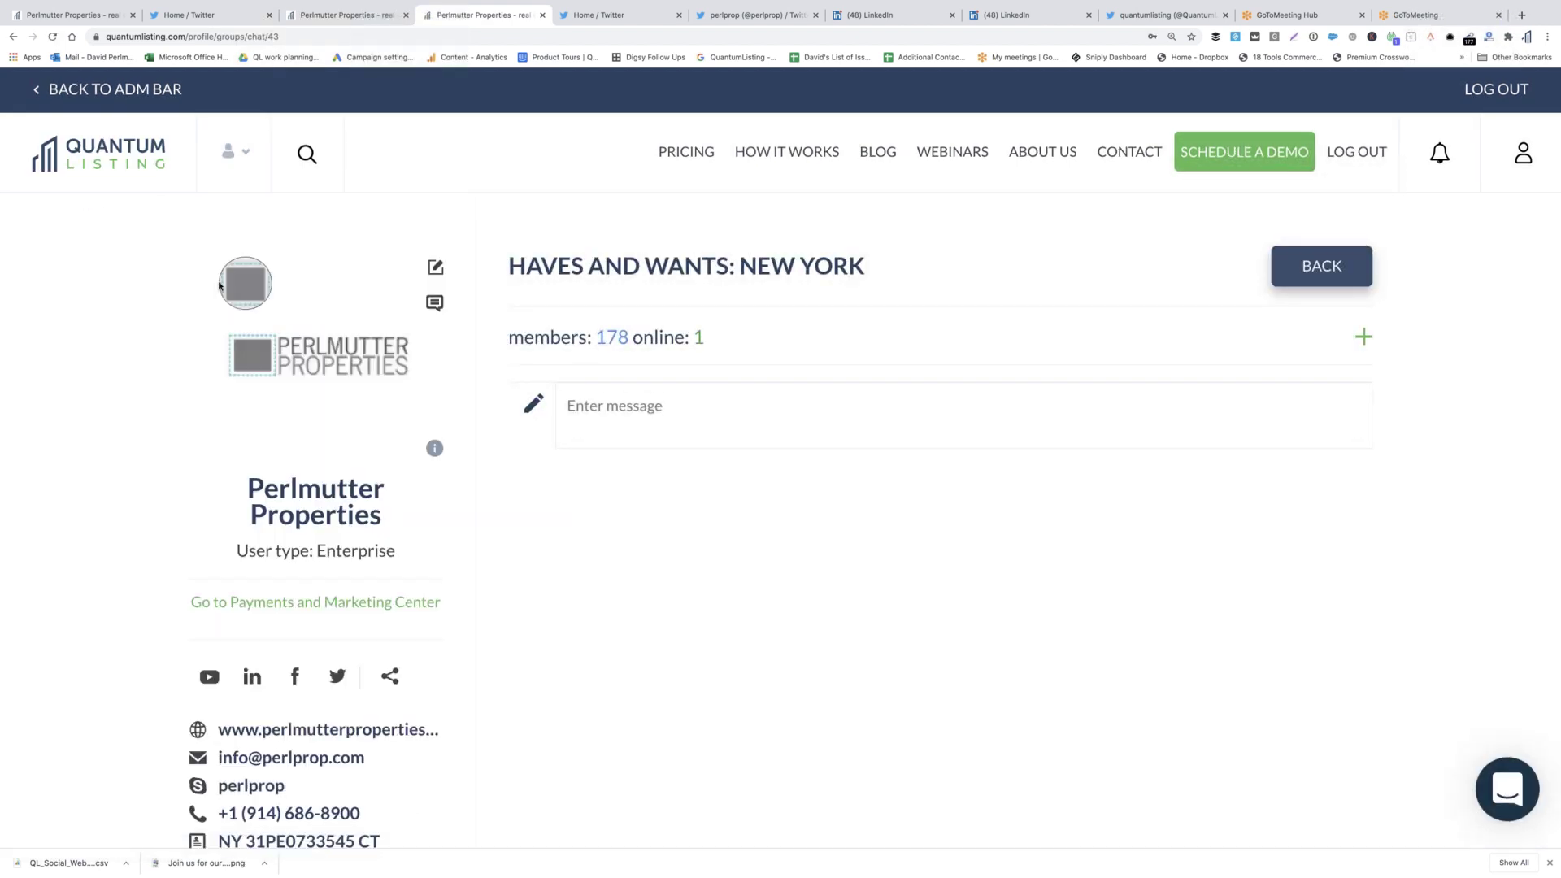
{"action": "scroll", "coordinate": [172, 441], "scroll_direction": "down", "scroll_amount": 5}
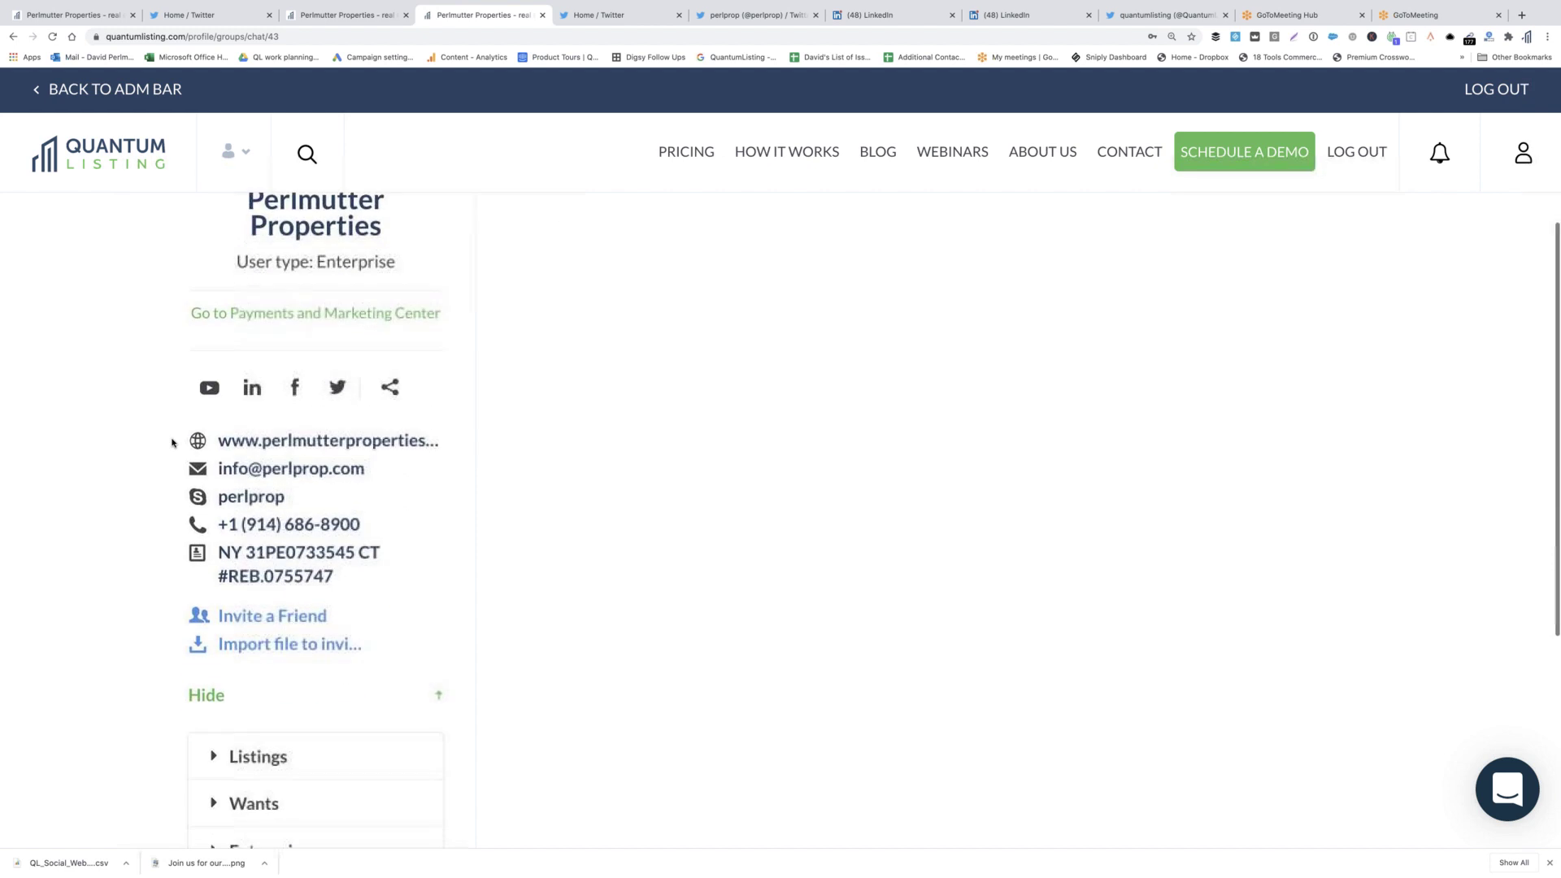
{"action": "scroll", "coordinate": [171, 442], "scroll_direction": "down", "scroll_amount": 2}
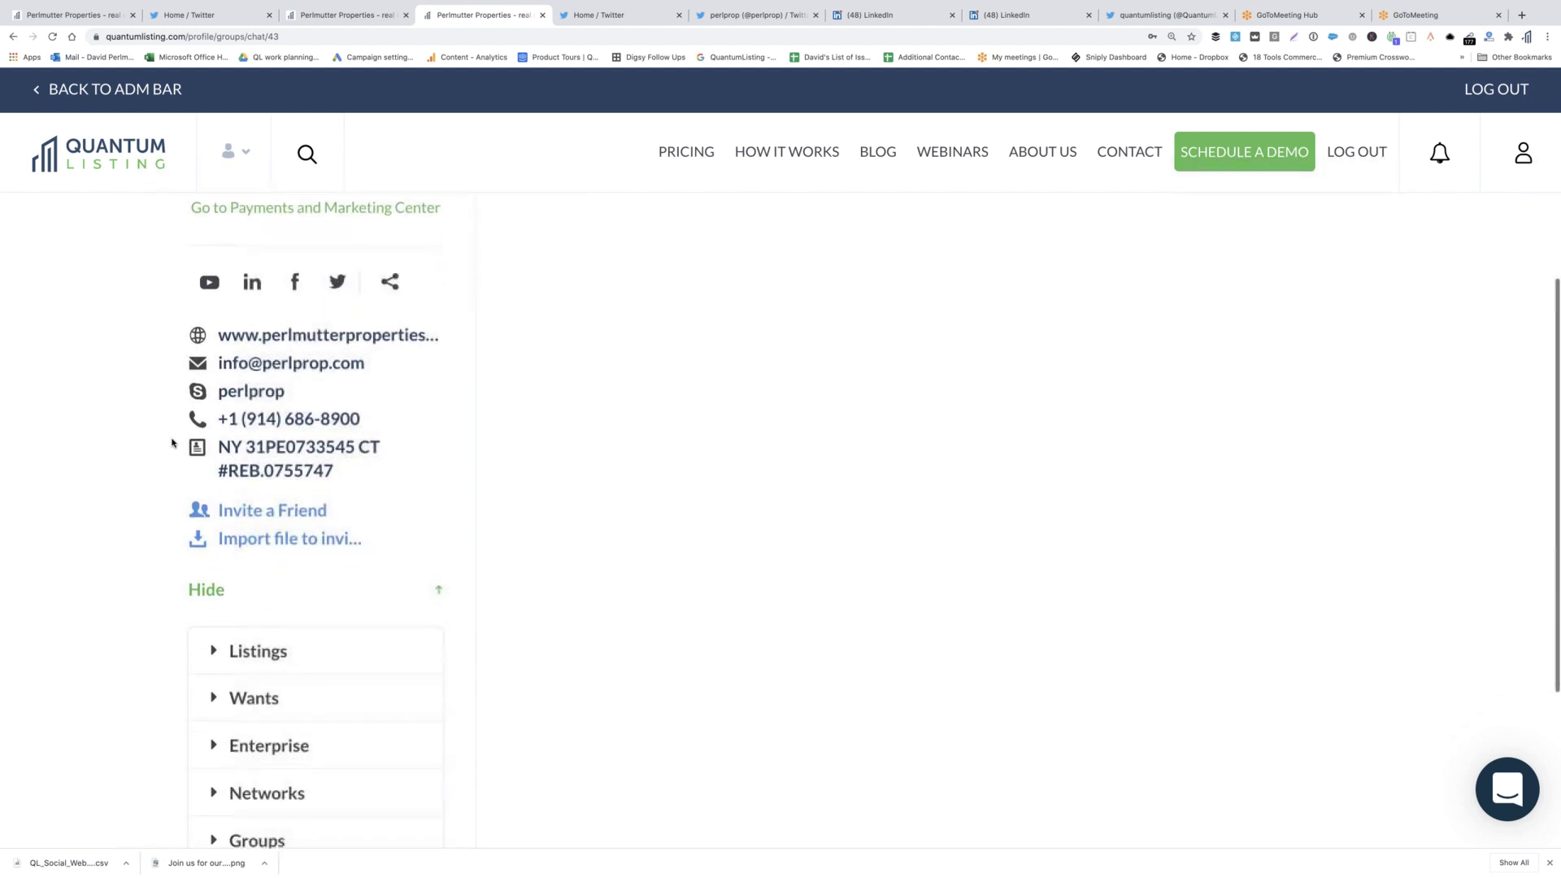
{"action": "scroll", "coordinate": [171, 442], "scroll_direction": "up", "scroll_amount": 6}
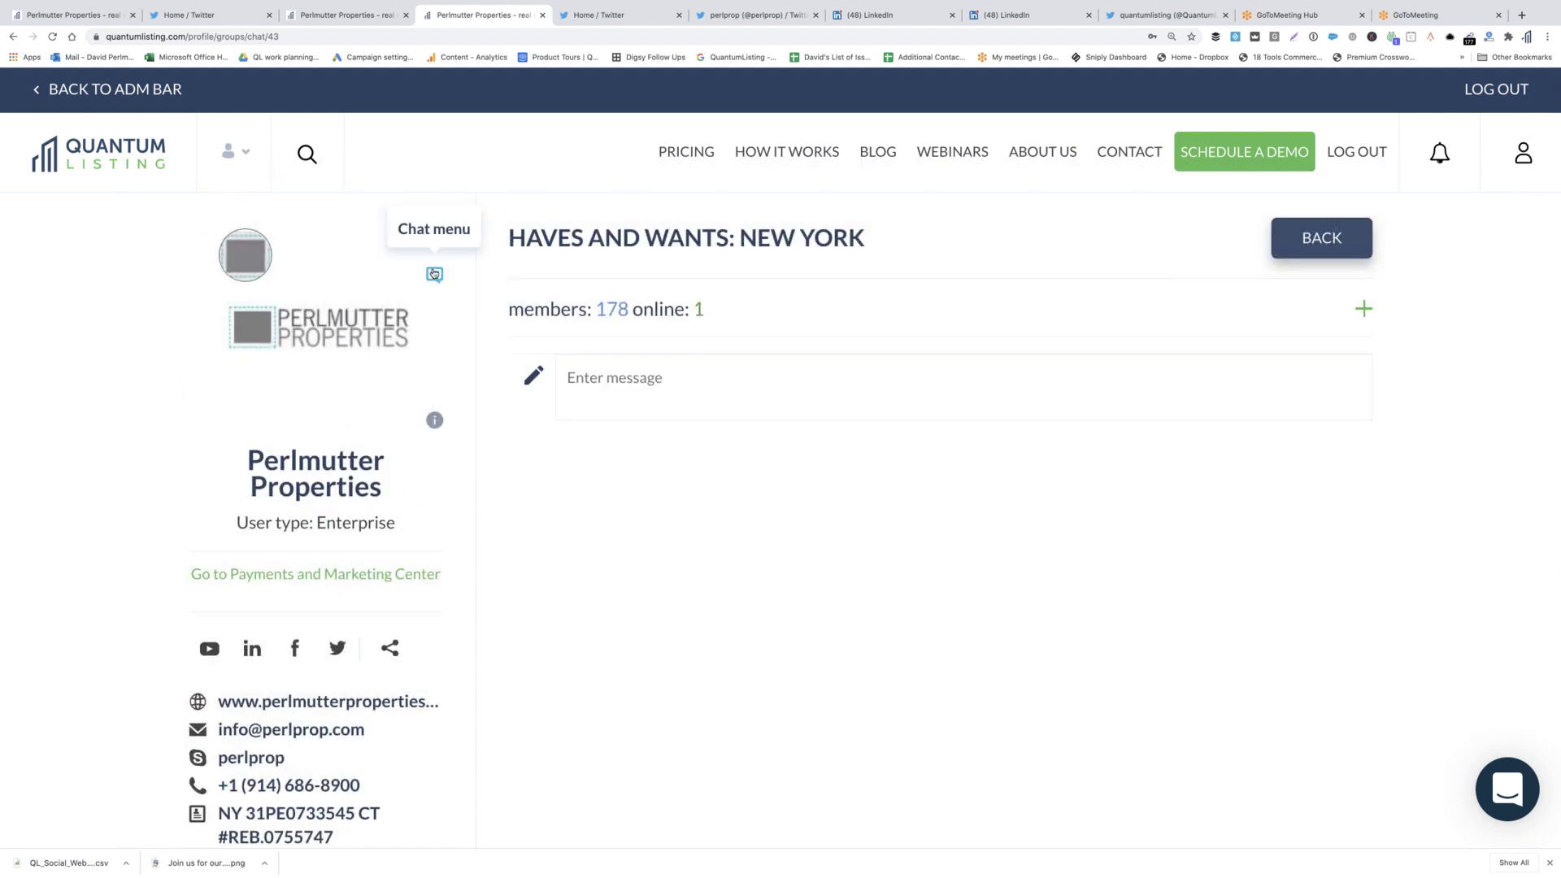
{"action": "left_click", "coordinate": [434, 274]}
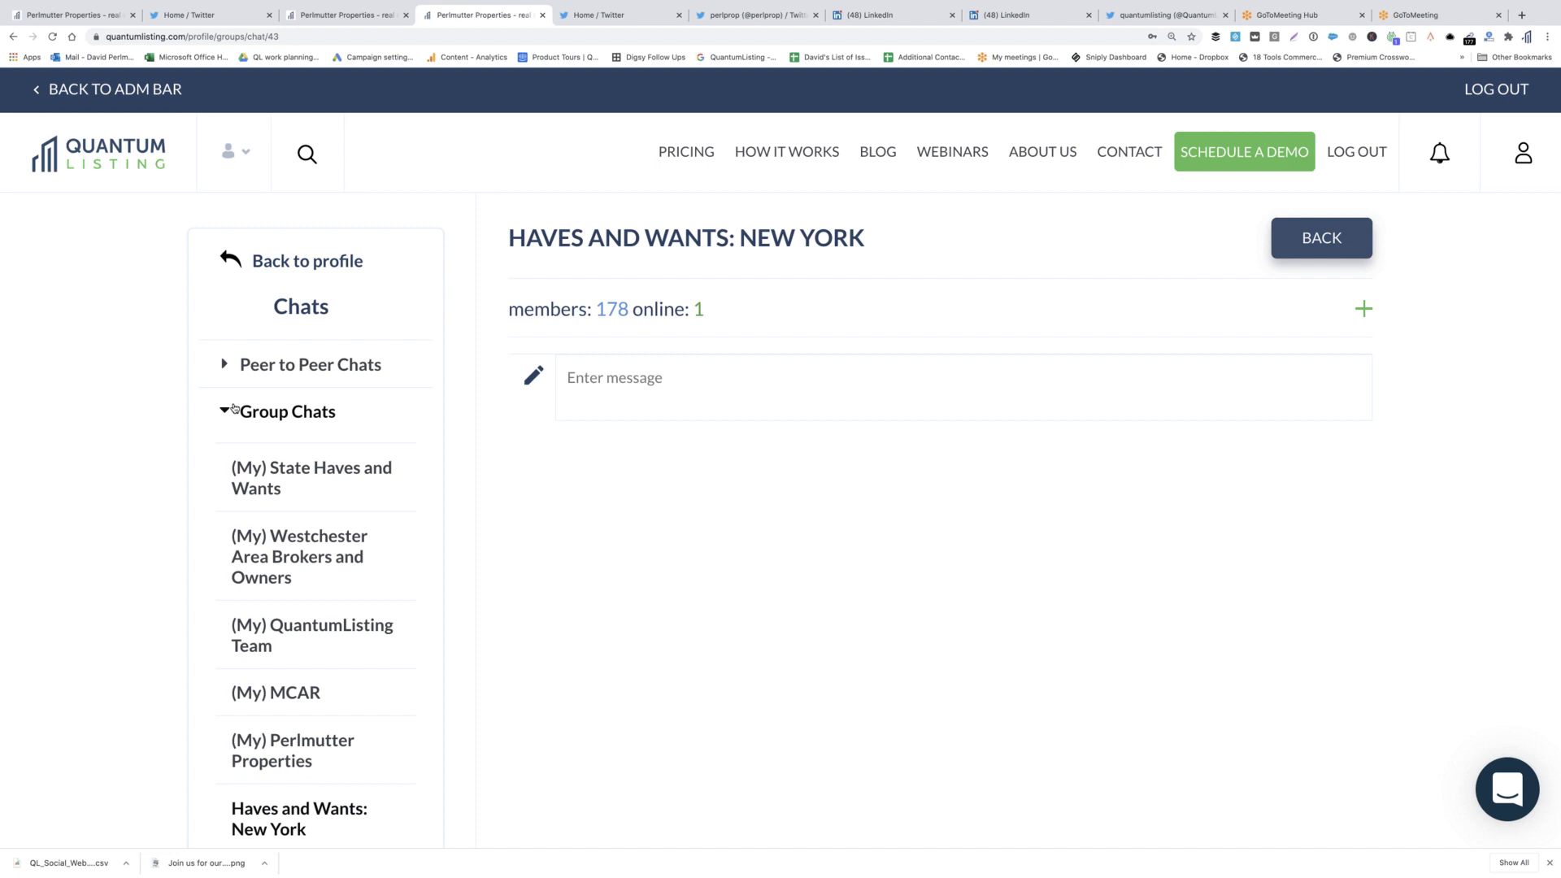
{"action": "left_click", "coordinate": [234, 409]}
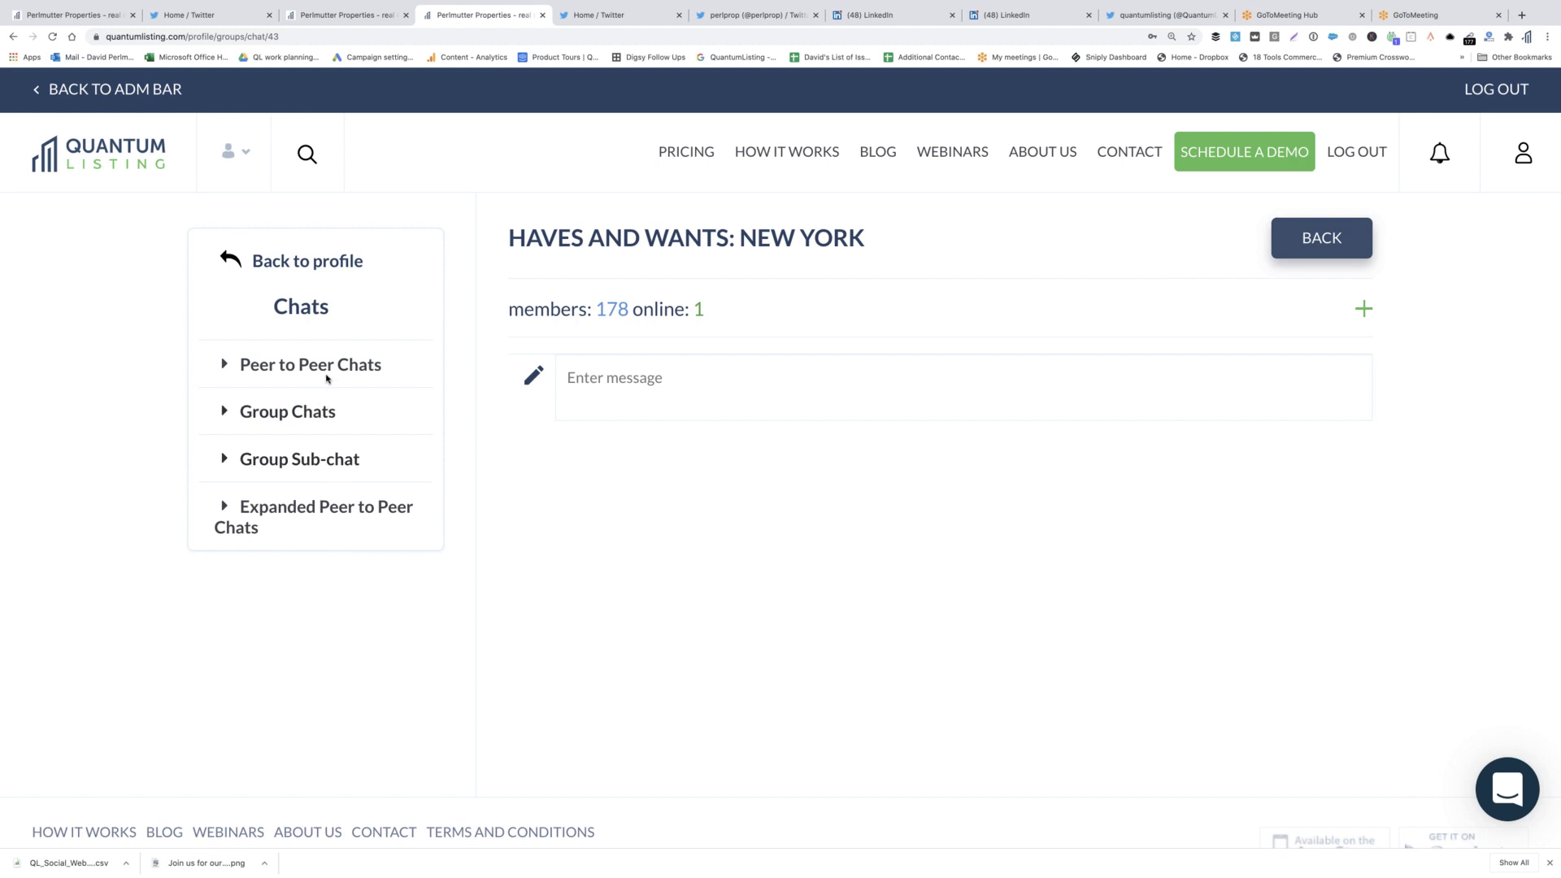
{"action": "left_click", "coordinate": [234, 258]}
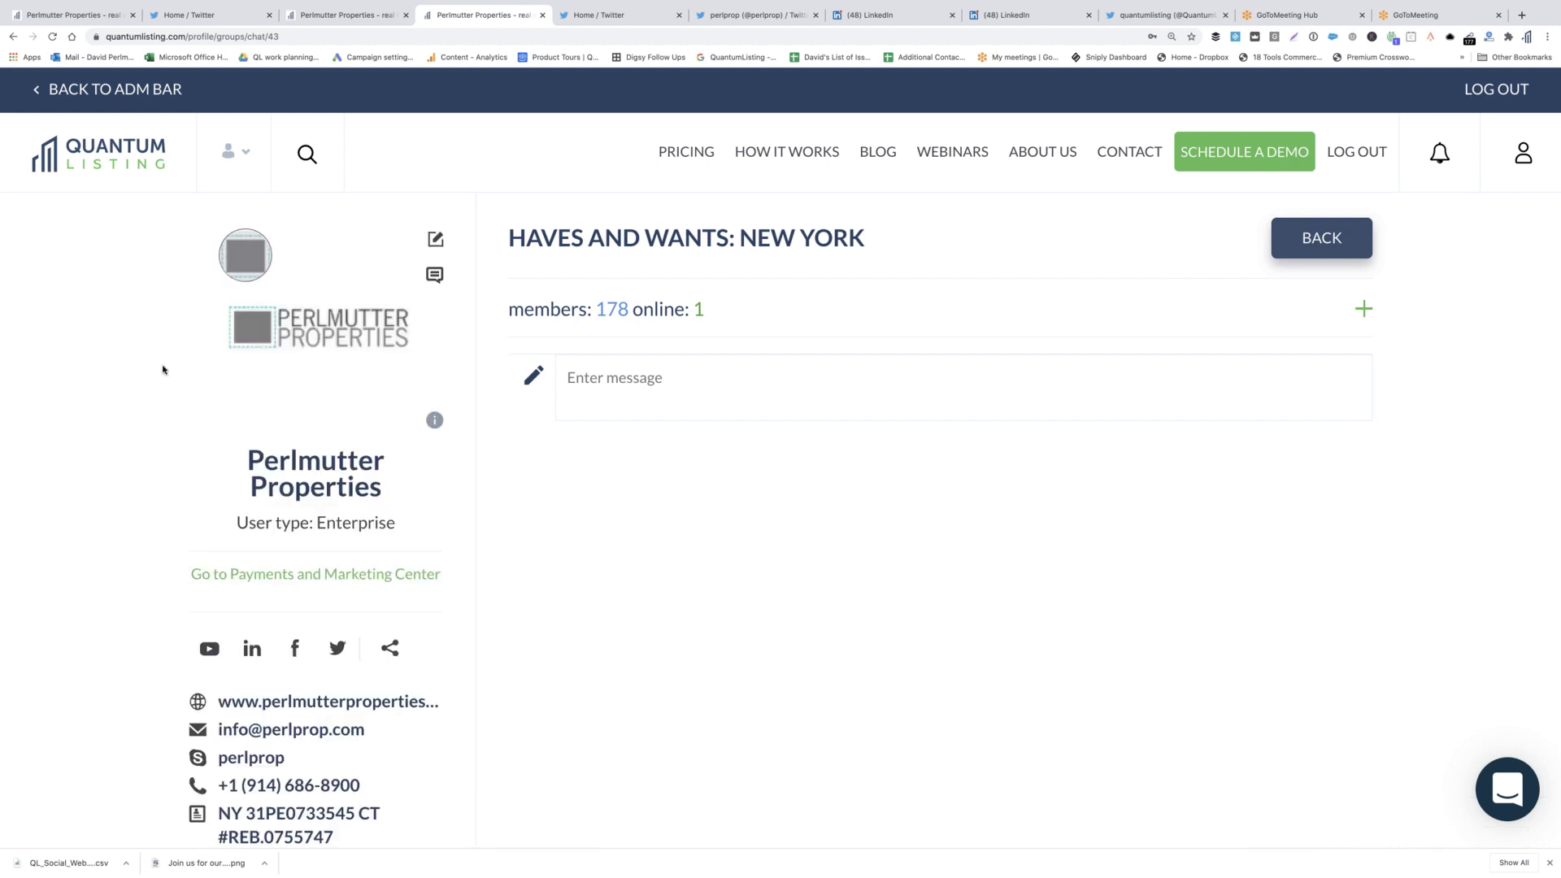
{"action": "scroll", "coordinate": [168, 366], "scroll_direction": "down", "scroll_amount": 3}
{"action": "scroll", "coordinate": [170, 409], "scroll_direction": "down", "scroll_amount": 10}
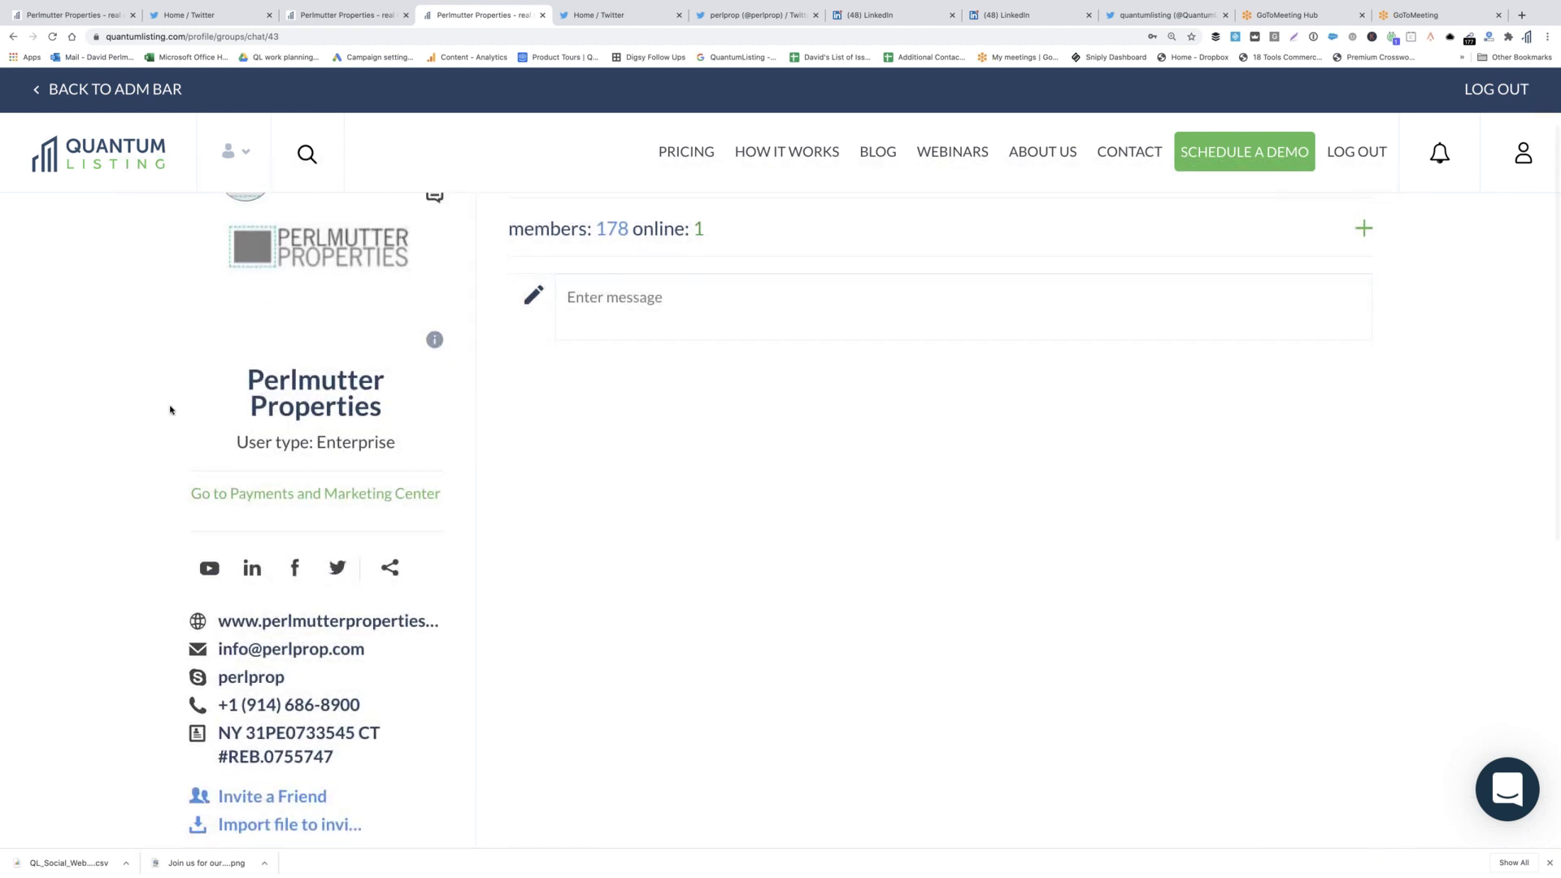
{"action": "scroll", "coordinate": [170, 409], "scroll_direction": "down", "scroll_amount": 6}
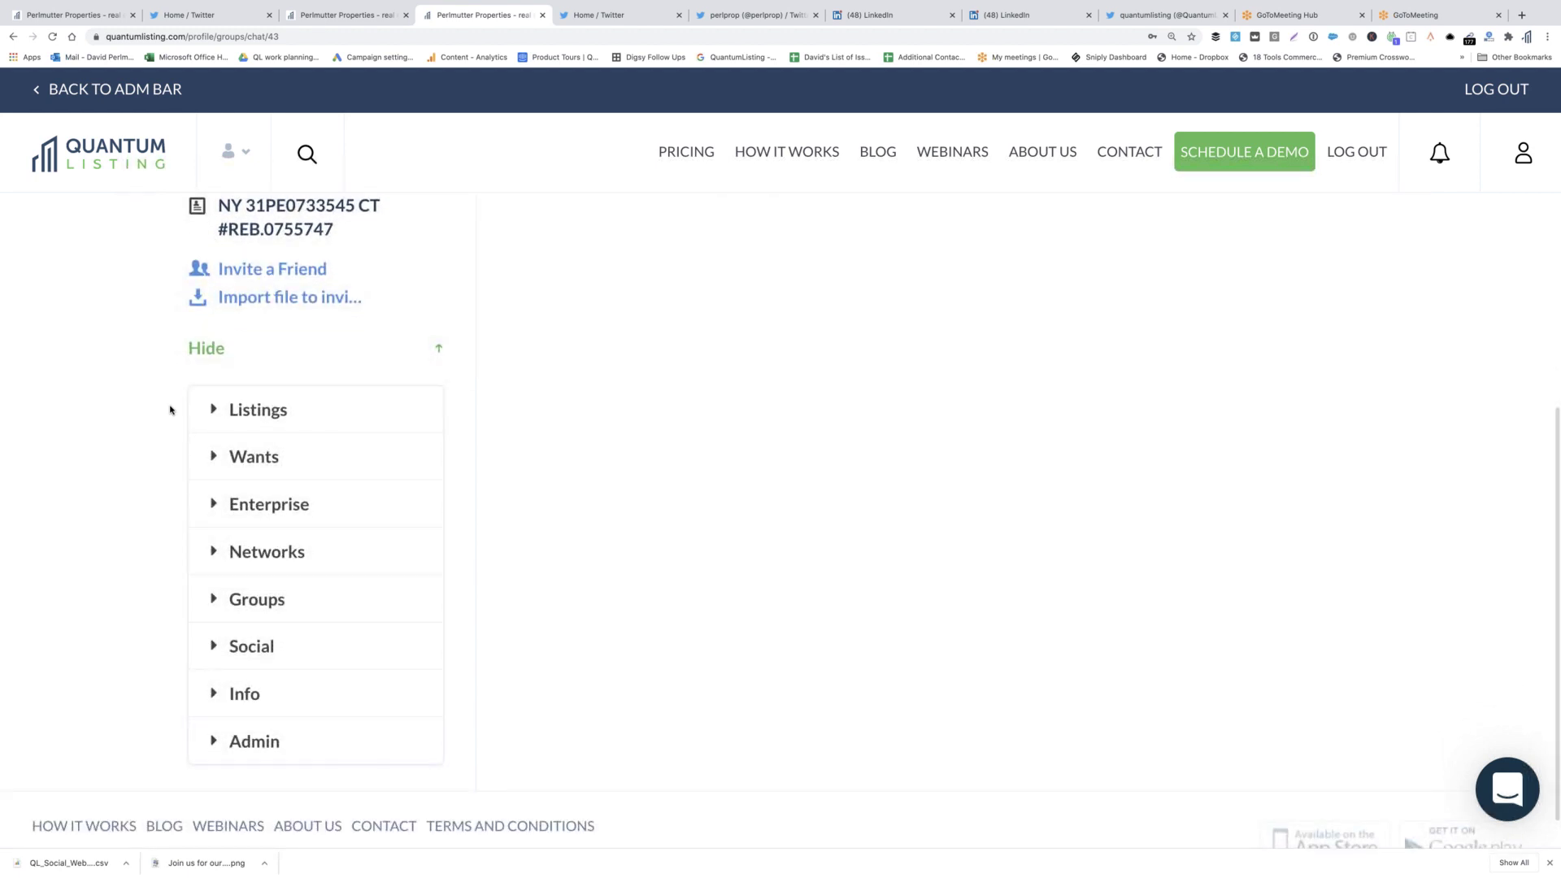
{"action": "scroll", "coordinate": [78, 388], "scroll_direction": "up", "scroll_amount": 14}
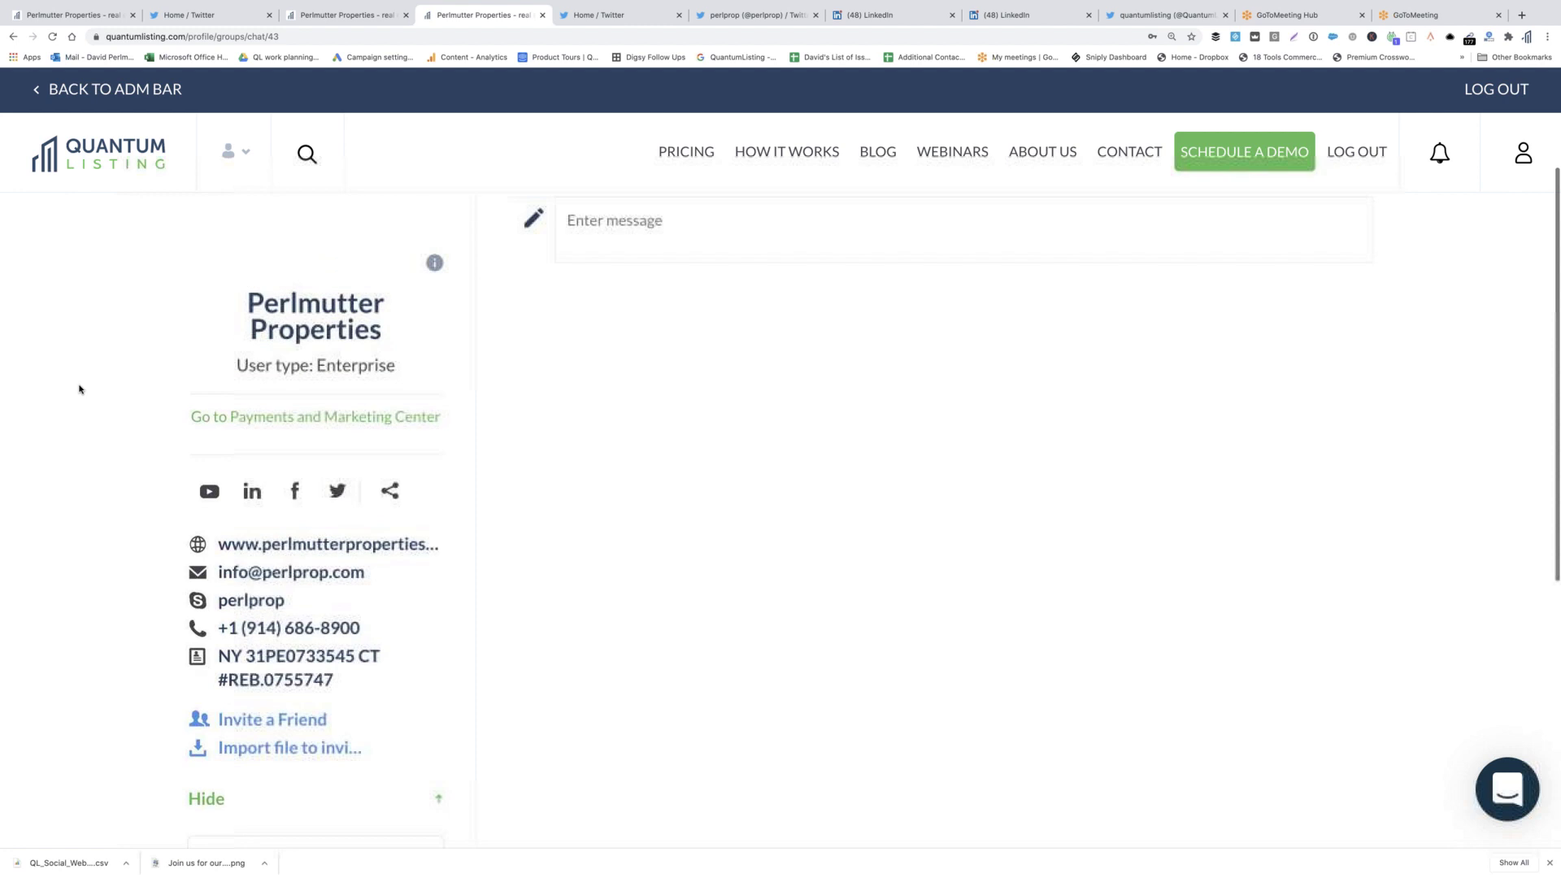
{"action": "scroll", "coordinate": [78, 389], "scroll_direction": "up", "scroll_amount": 6}
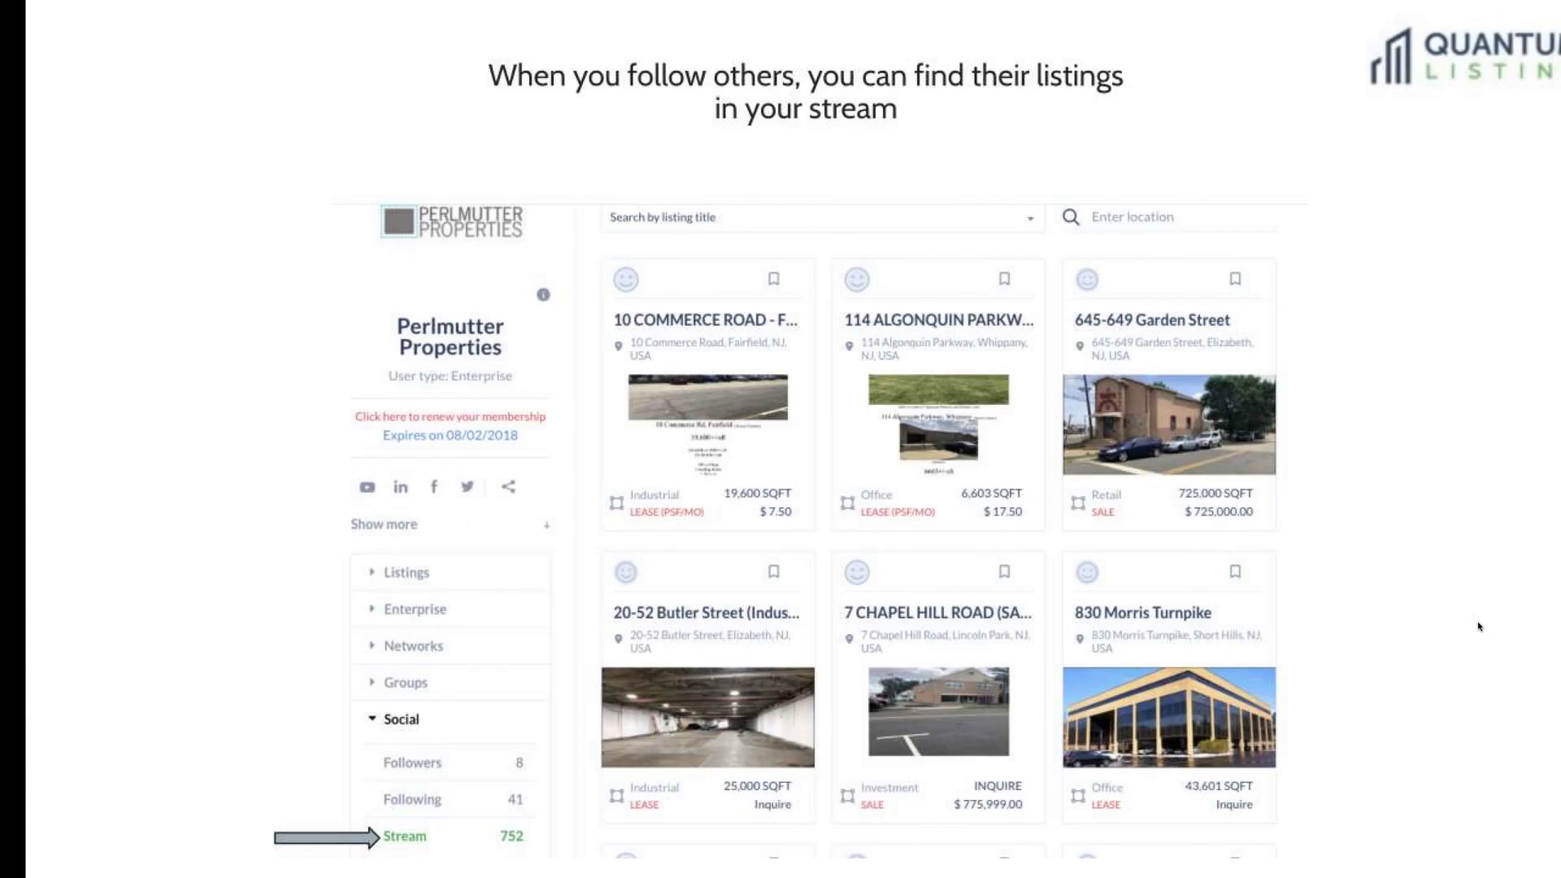
Present the 'When you follow others, you can find their listings in your stream' slide full screen.
{"action": "key", "text": "f"}
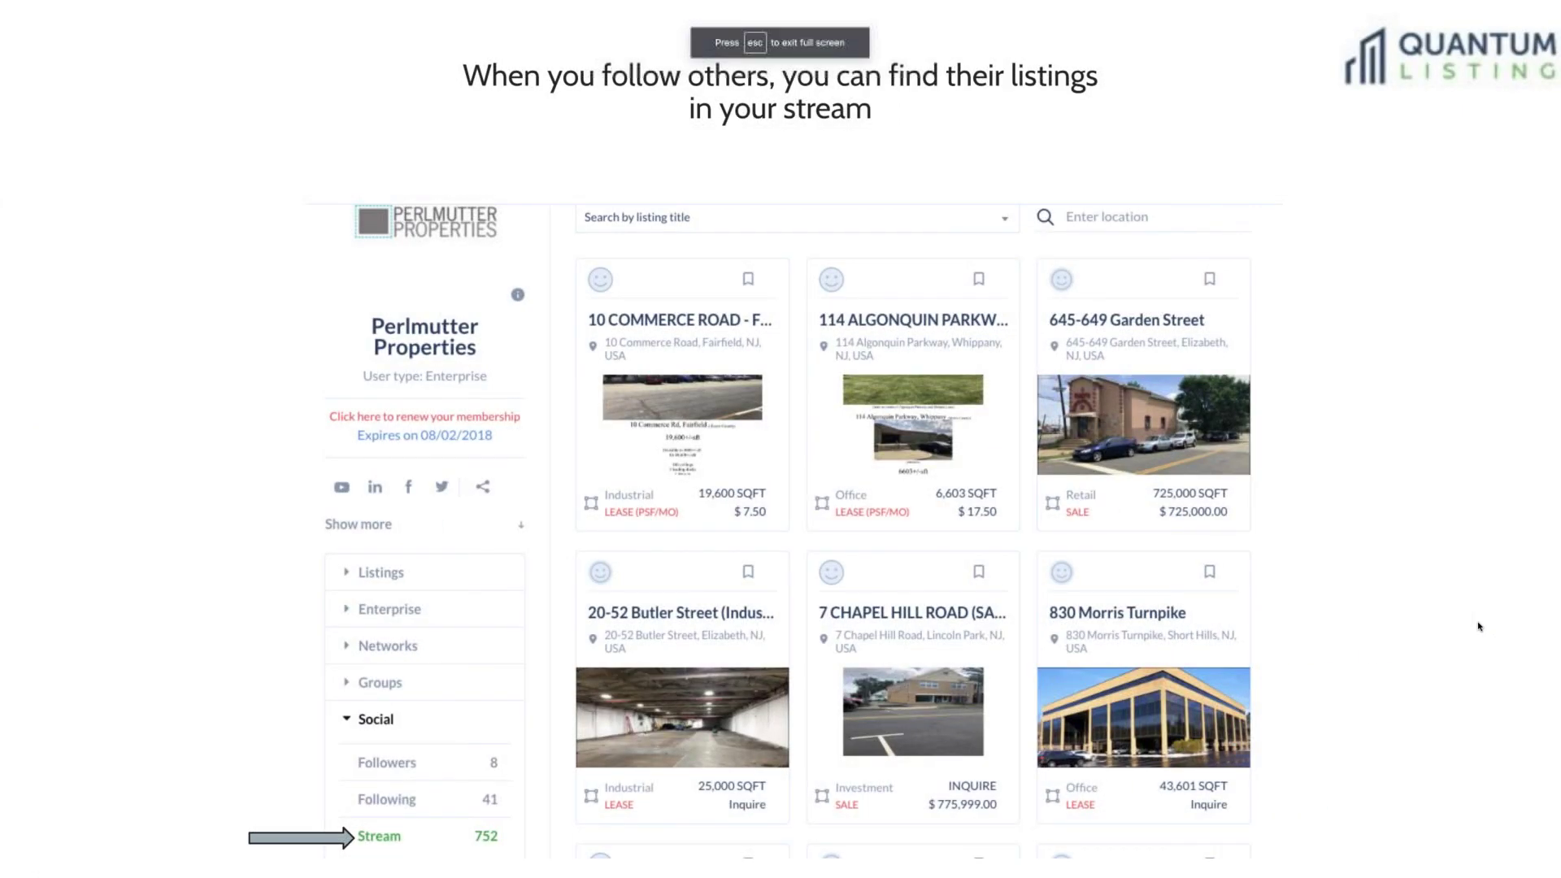